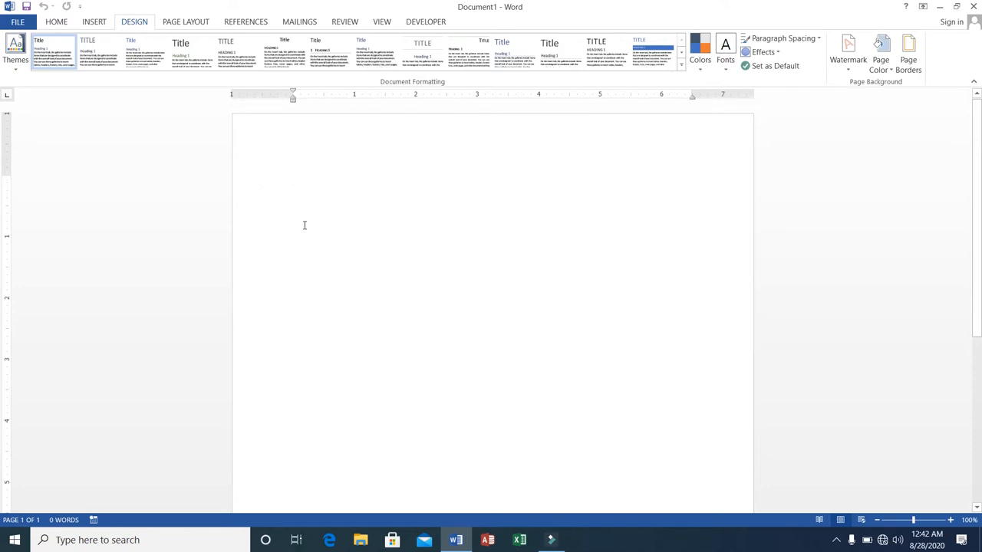
Enter the heading "MS-Office" and generate sample paragraphs below it with the rand function.
{"action": "type", "text": "MS-Office"}
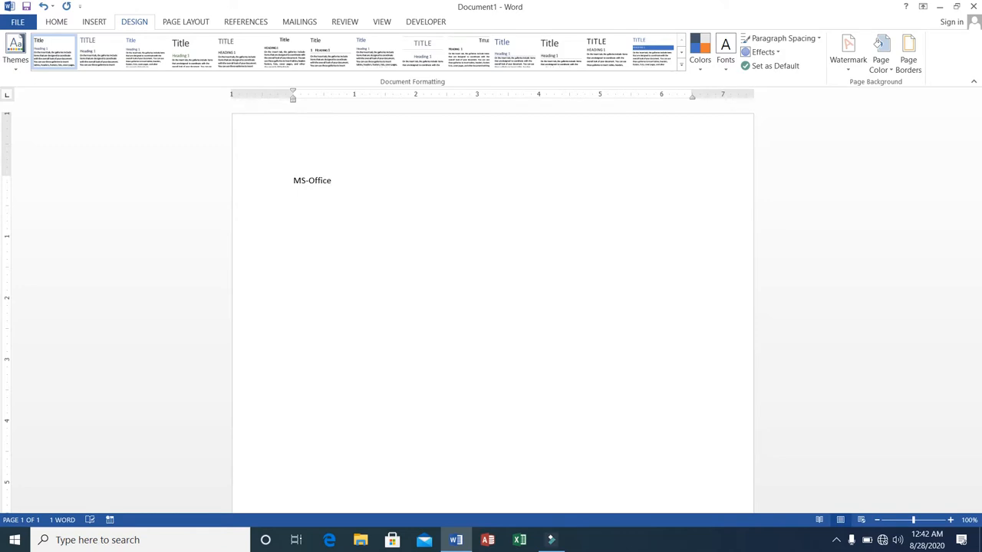
{"action": "type", "text": "rand("}
{"action": "key", "text": "Return"}
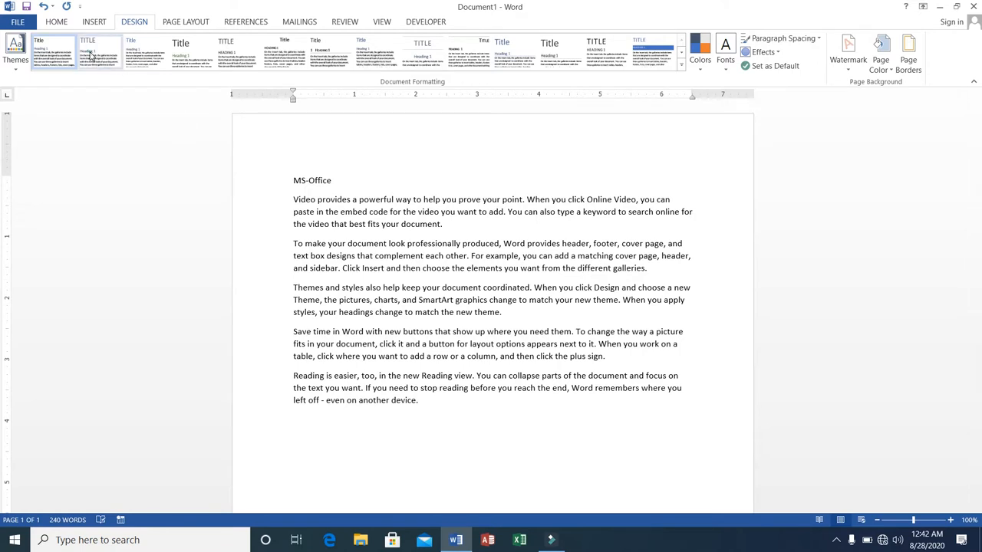
Select the sample paragraphs below the heading and apply the Basic (Simple) style set to the document.
{"action": "left_click", "coordinate": [90, 58]}
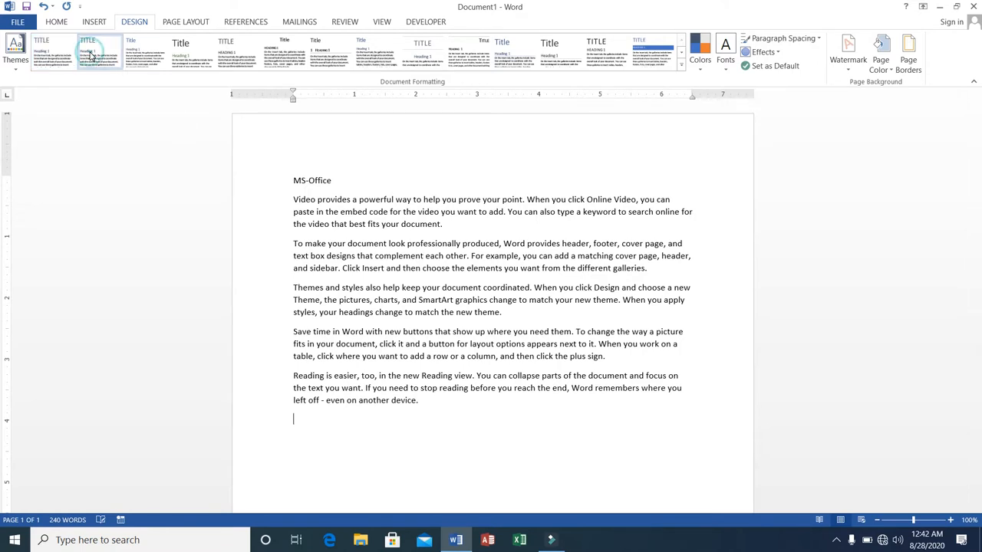
{"action": "left_click", "coordinate": [292, 199]}
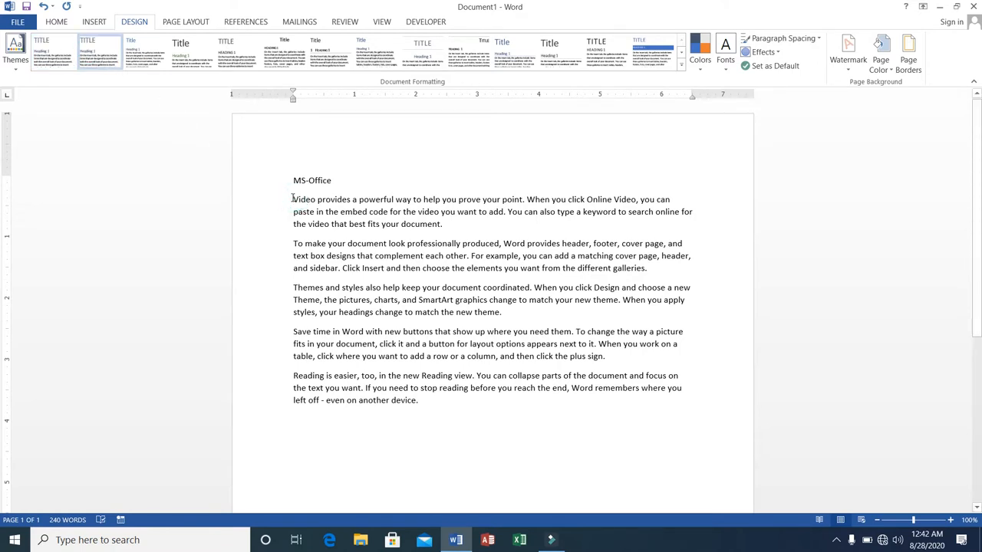
{"action": "left_click_drag", "start_coordinate": [293, 199], "coordinate": [430, 407]}
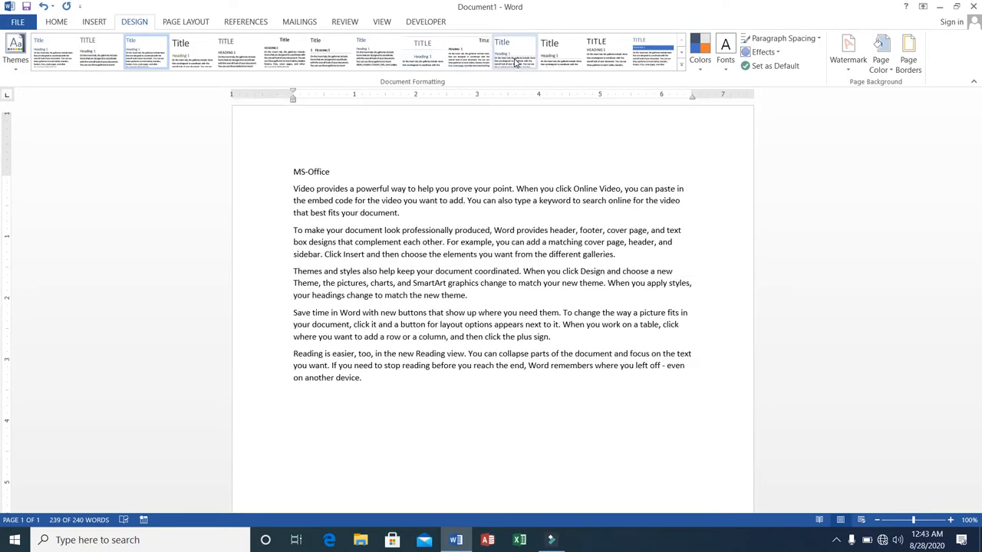
{"action": "left_click", "coordinate": [681, 55]}
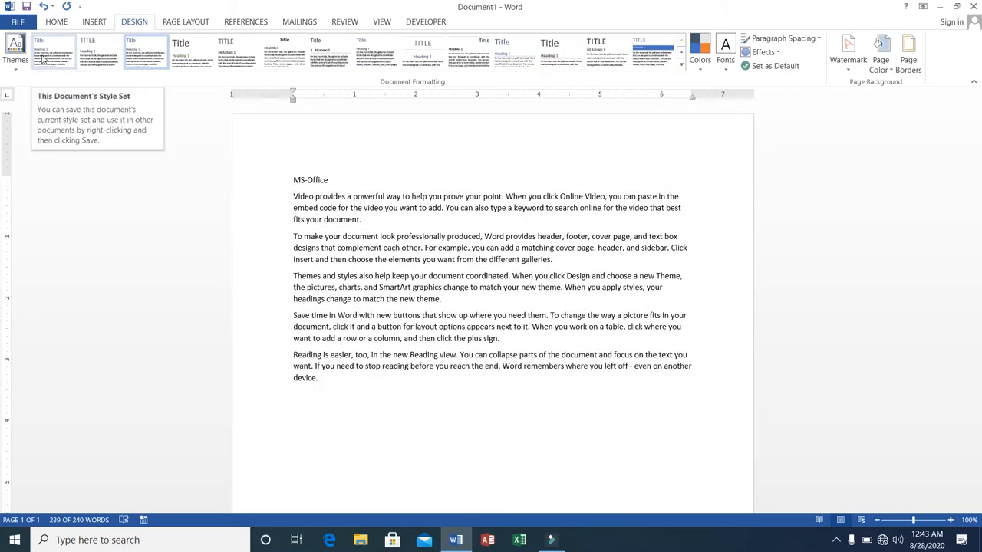
Review the available themes, theme colors, theme fonts and paragraph spacing options, keeping the Basic (Simple) style set's spacing.
{"action": "left_click", "coordinate": [14, 66]}
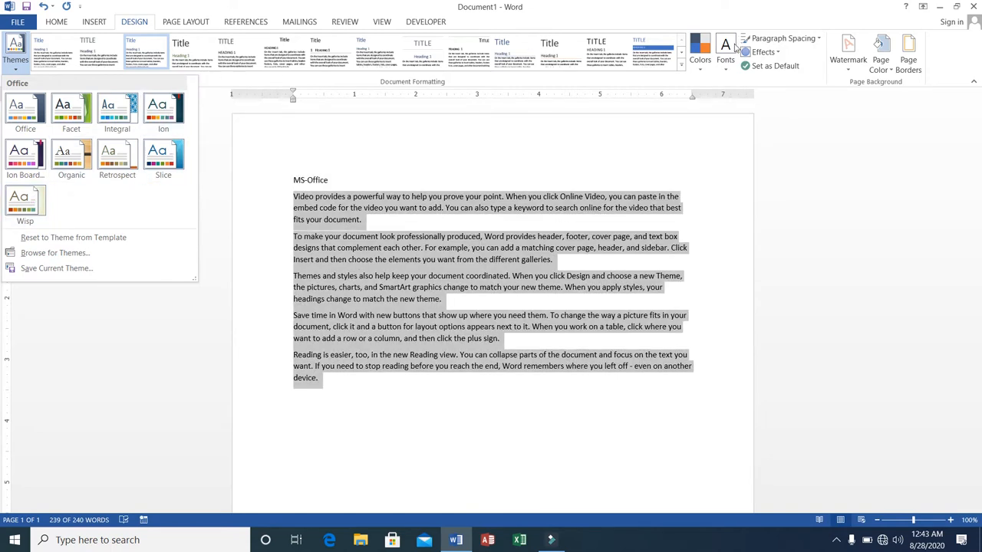
{"action": "left_click", "coordinate": [700, 67]}
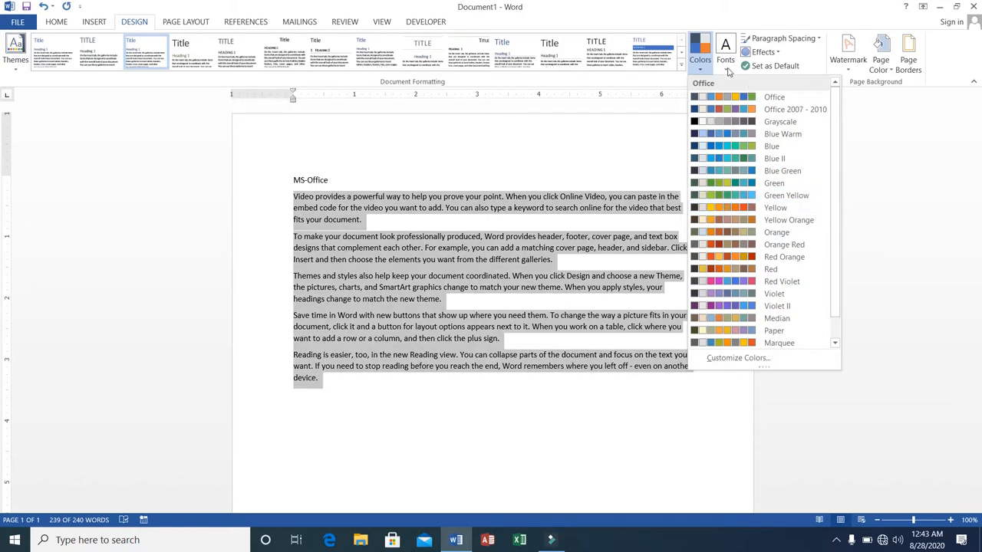
{"action": "left_click", "coordinate": [727, 67]}
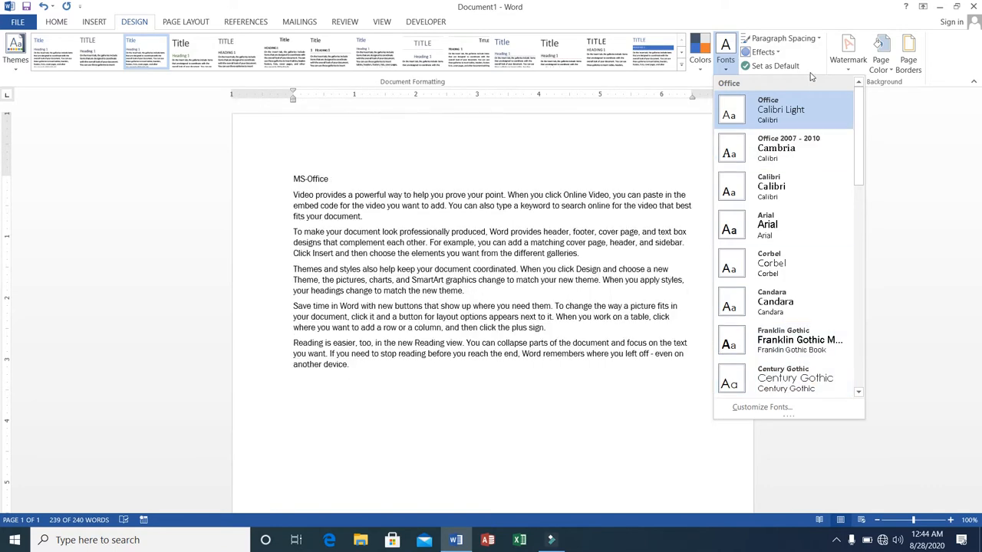
{"action": "left_click", "coordinate": [819, 39]}
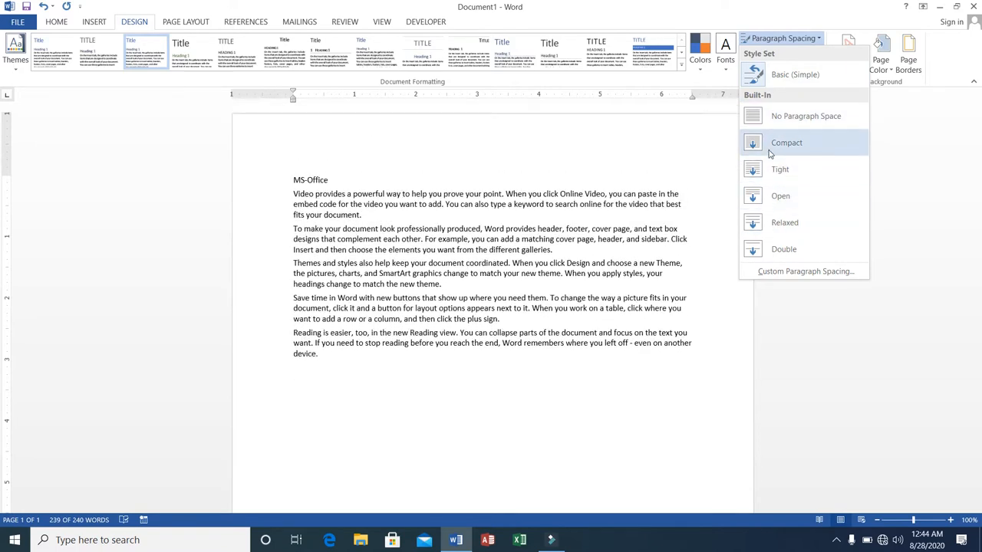
{"action": "left_click", "coordinate": [755, 74]}
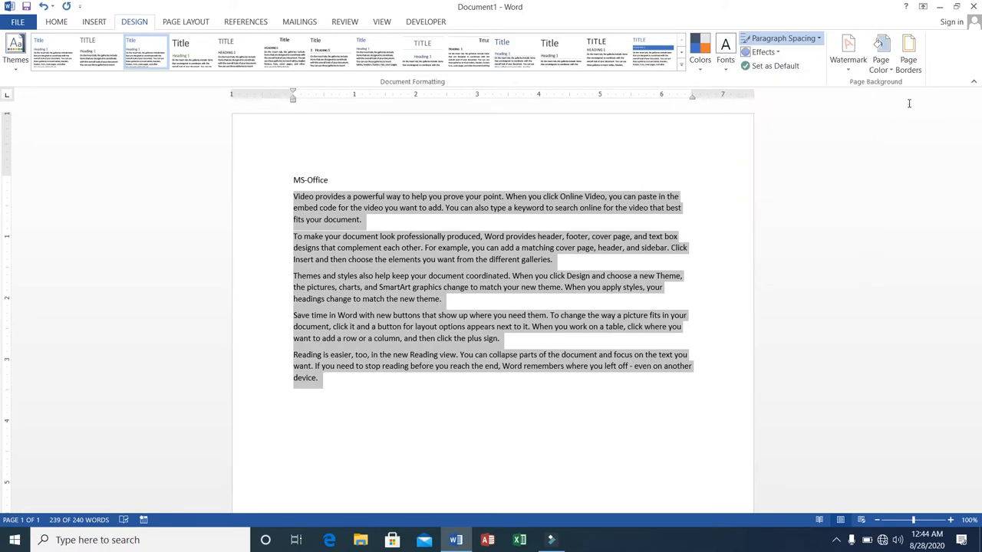
Add the built-in CONFIDENTIAL 1 watermark to the page.
{"action": "left_click", "coordinate": [848, 74]}
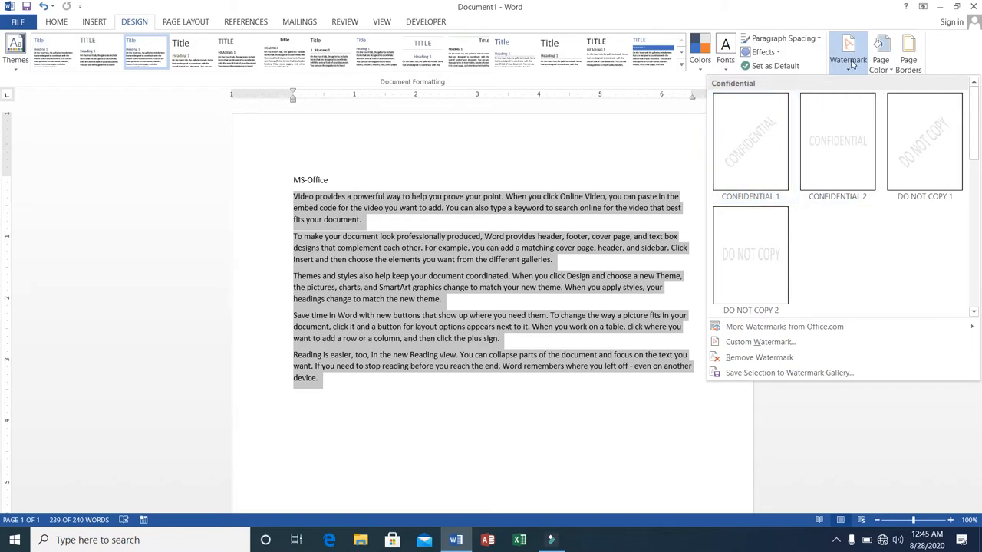
{"action": "left_click", "coordinate": [741, 165]}
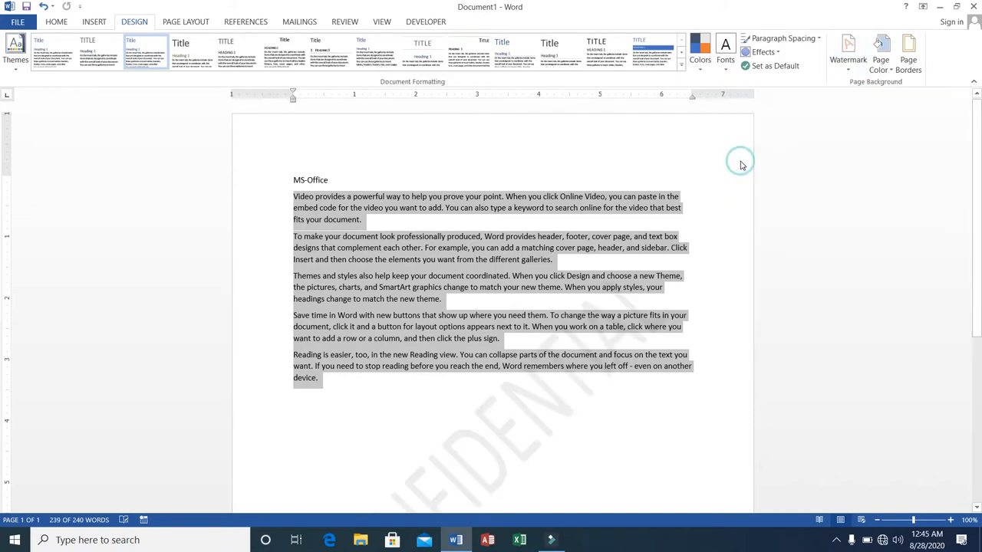
{"action": "left_click", "coordinate": [499, 437]}
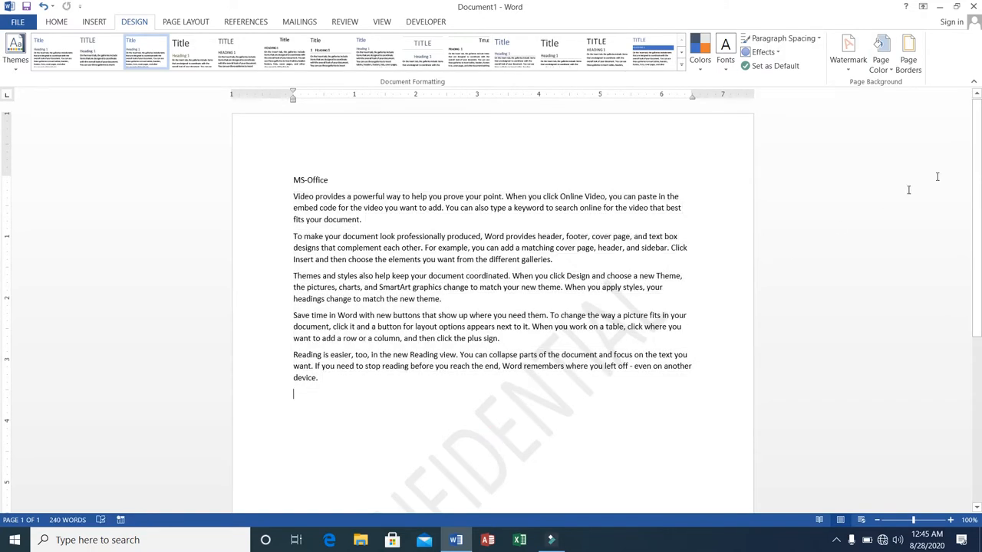
{"action": "mouse_move", "coordinate": [978, 150]}
{"action": "left_mouse_down"}
{"action": "mouse_move", "coordinate": [978, 162]}
{"action": "mouse_move", "coordinate": [979, 151]}
{"action": "left_mouse_up"}
Replace the watermark with a custom text watermark reading "Copy" in dark gold.
{"action": "left_click", "coordinate": [849, 69]}
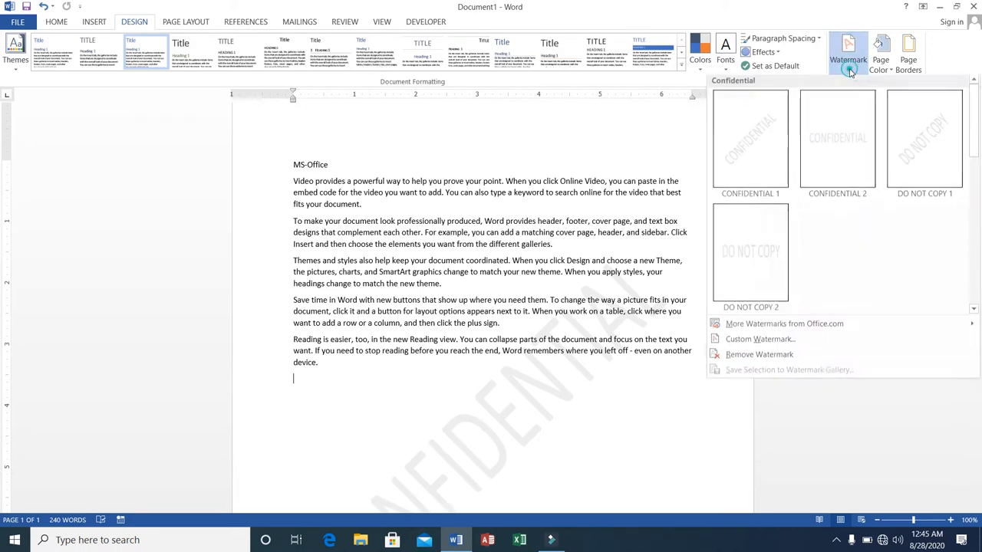
{"action": "left_click", "coordinate": [776, 346]}
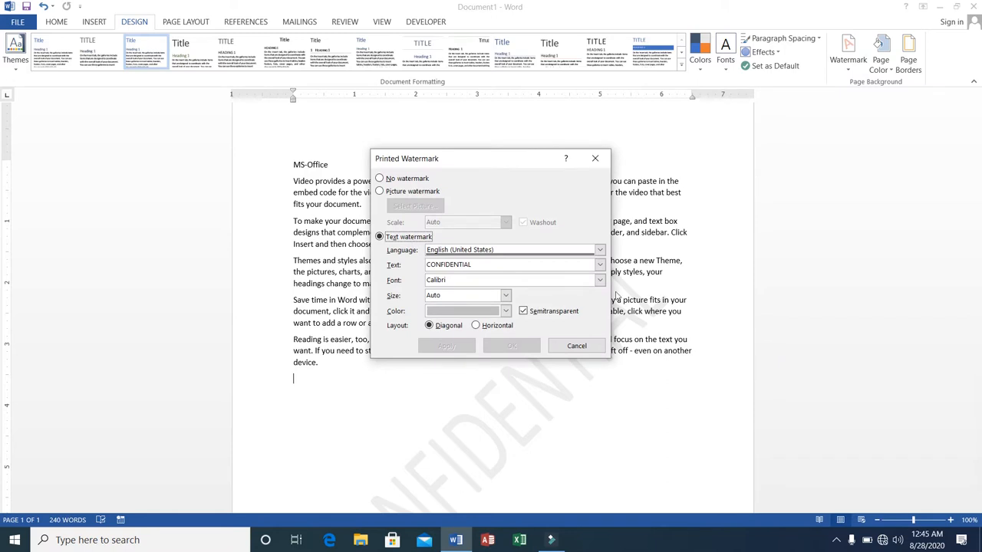
{"action": "left_click", "coordinate": [488, 265]}
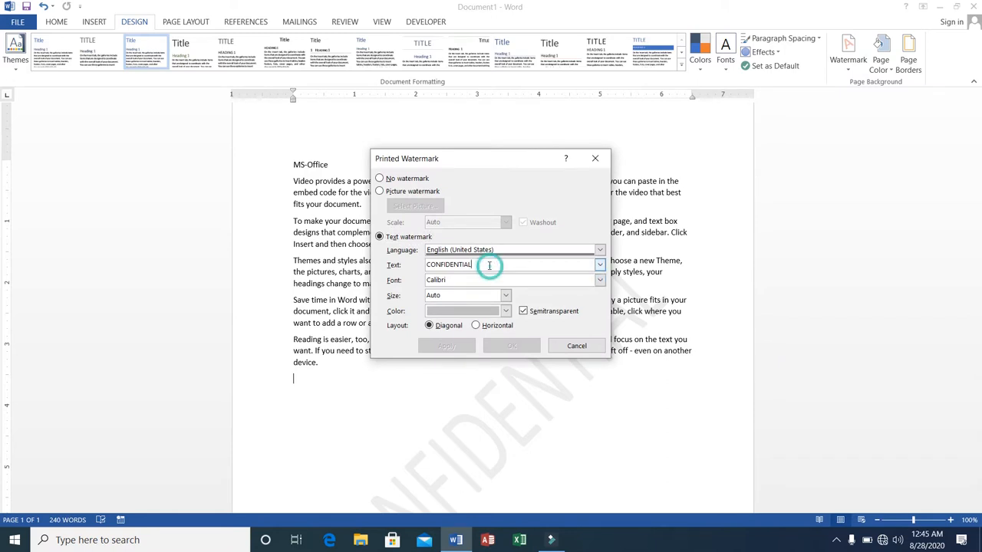
{"action": "key", "text": "BackSpace"}
{"action": "key", "text": "BackSpace"}
{"action": "key", "text": "BackSpace"}
{"action": "key", "text": "BackSpace"}
{"action": "key", "text": "BackSpace"}
{"action": "key", "text": "BackSpace"}
{"action": "key", "text": "BackSpace"}
{"action": "key", "text": "BackSpace"}
{"action": "key", "text": "BackSpace"}
{"action": "key", "text": "BackSpace"}
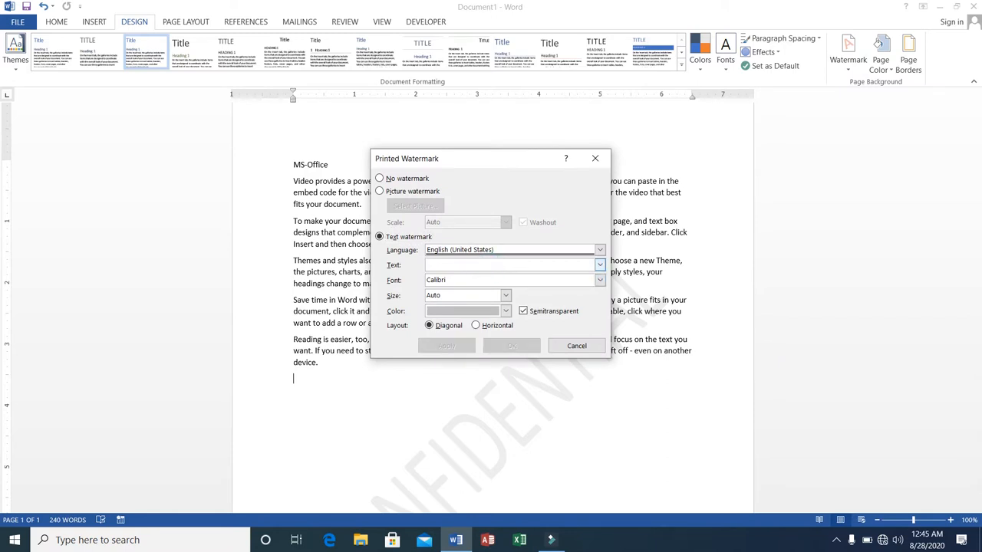
{"action": "type", "text": "Copy"}
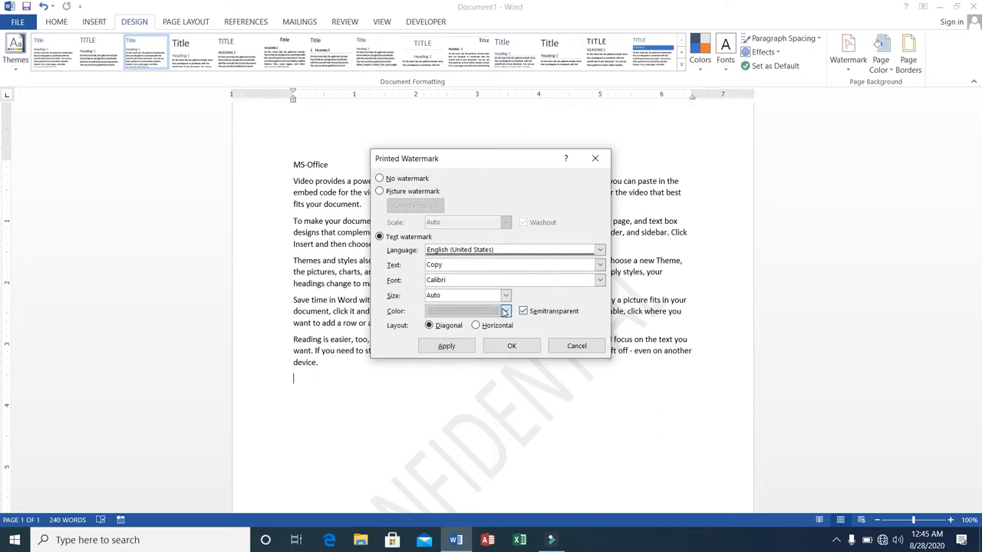
{"action": "left_click", "coordinate": [504, 312]}
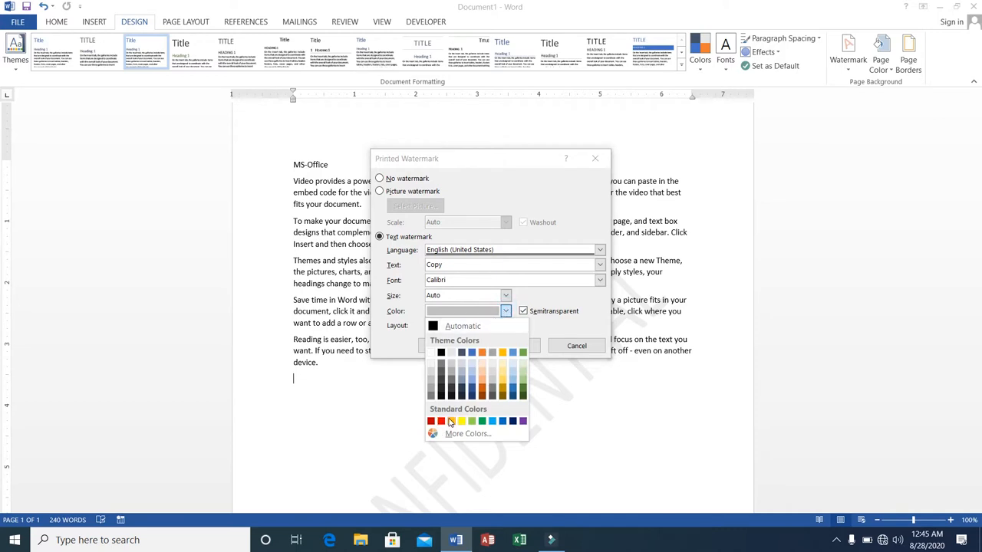
{"action": "left_click", "coordinate": [503, 391]}
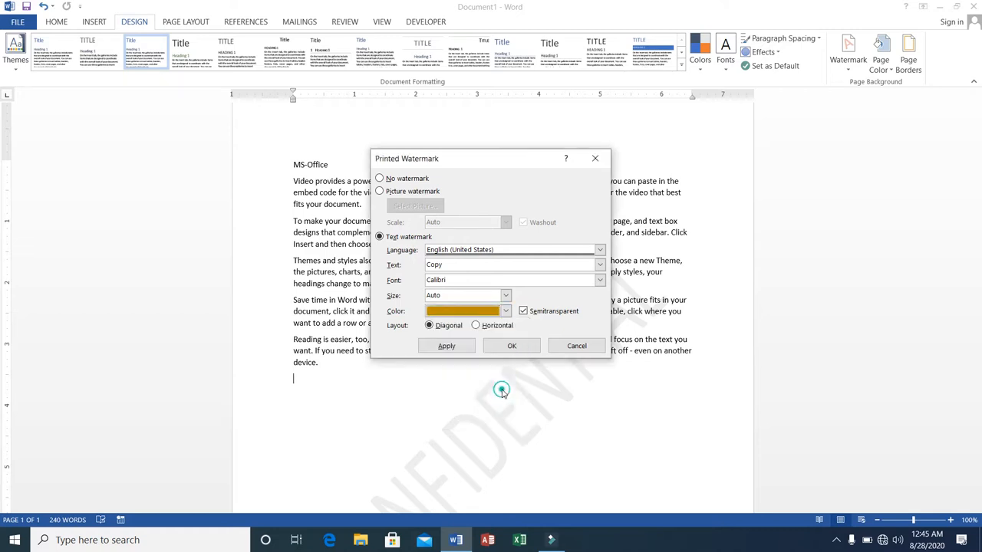
{"action": "left_click", "coordinate": [497, 345]}
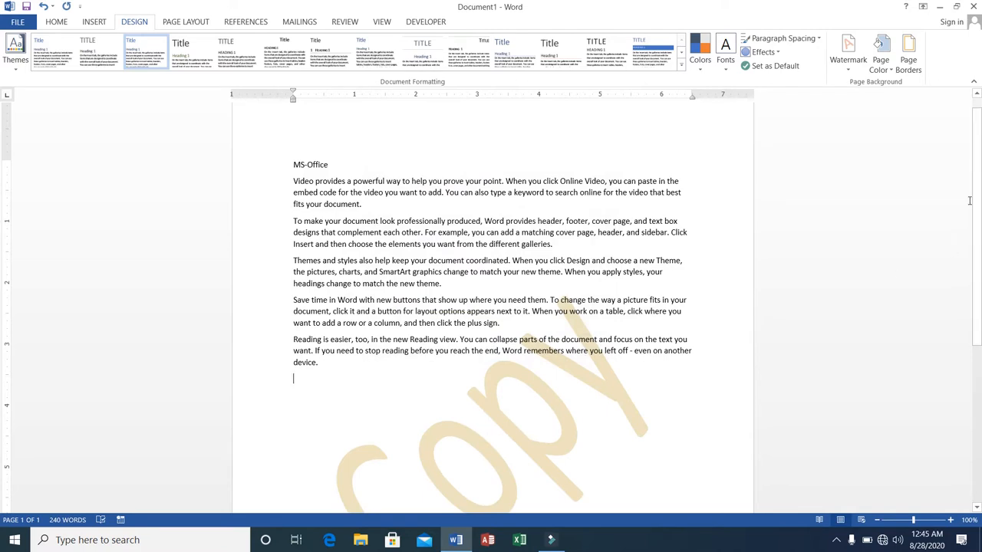
Generate more sample paragraphs at the end of the document with =rand().
{"action": "left_click", "coordinate": [974, 201]}
{"action": "left_click_drag", "start_coordinate": [974, 254], "coordinate": [972, 291]}
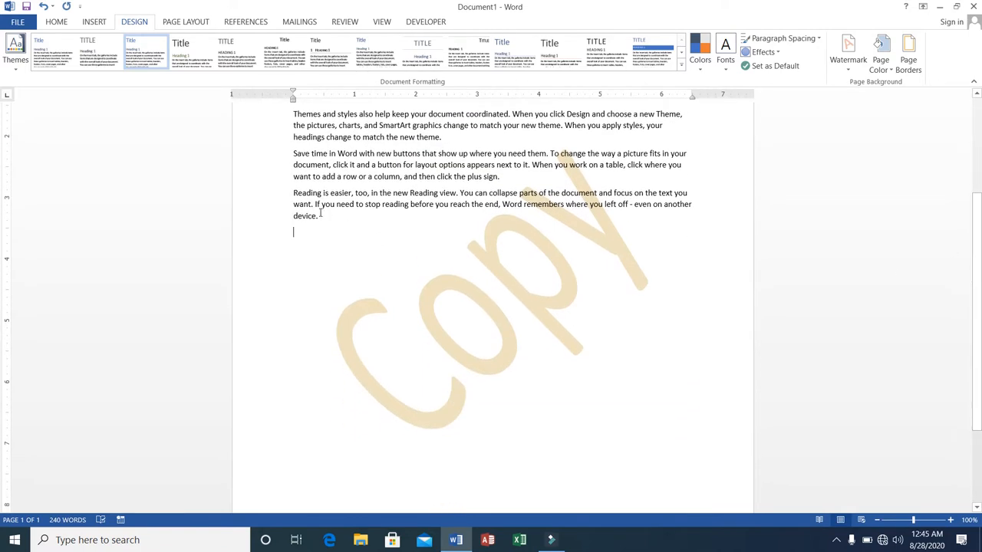
{"action": "type", "text": "=ran"}
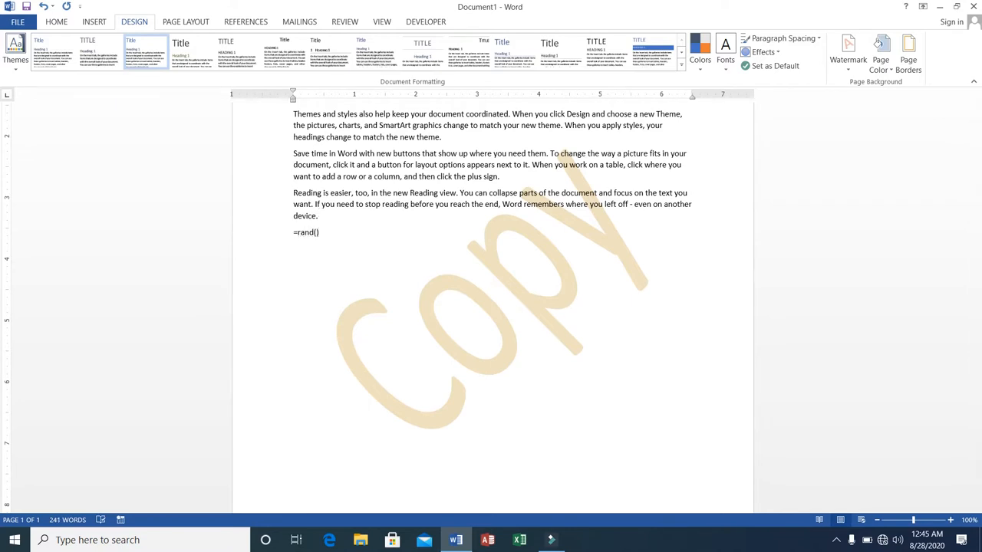
{"action": "type", "text": "d()"}
{"action": "key", "text": "Return"}
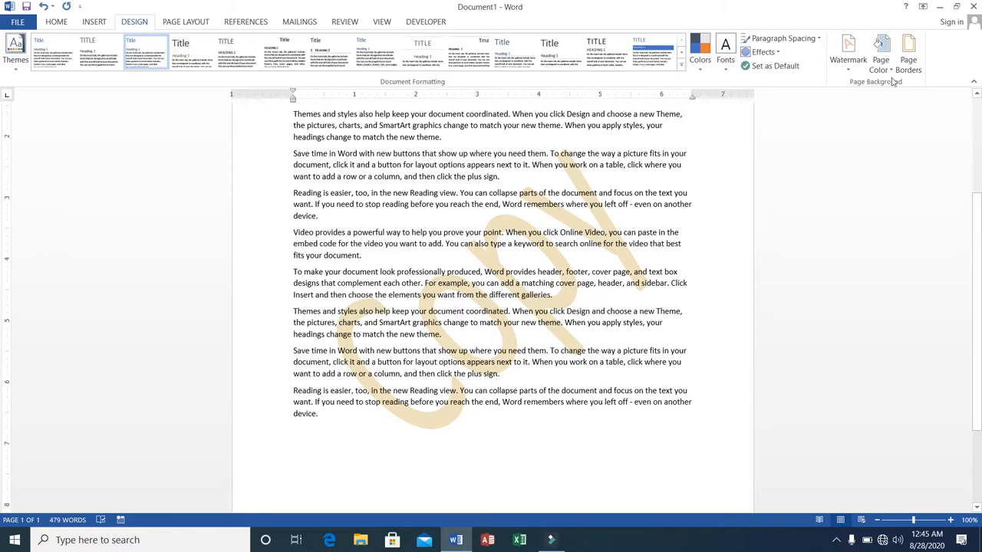
Change the custom text watermark's color to standard yellow and apply it.
{"action": "left_click", "coordinate": [851, 75]}
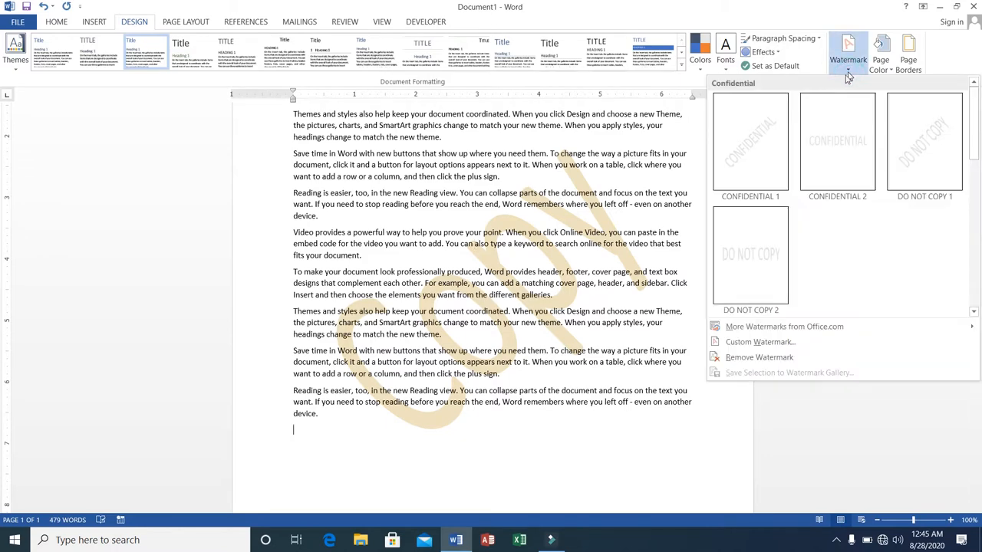
{"action": "left_click", "coordinate": [747, 342]}
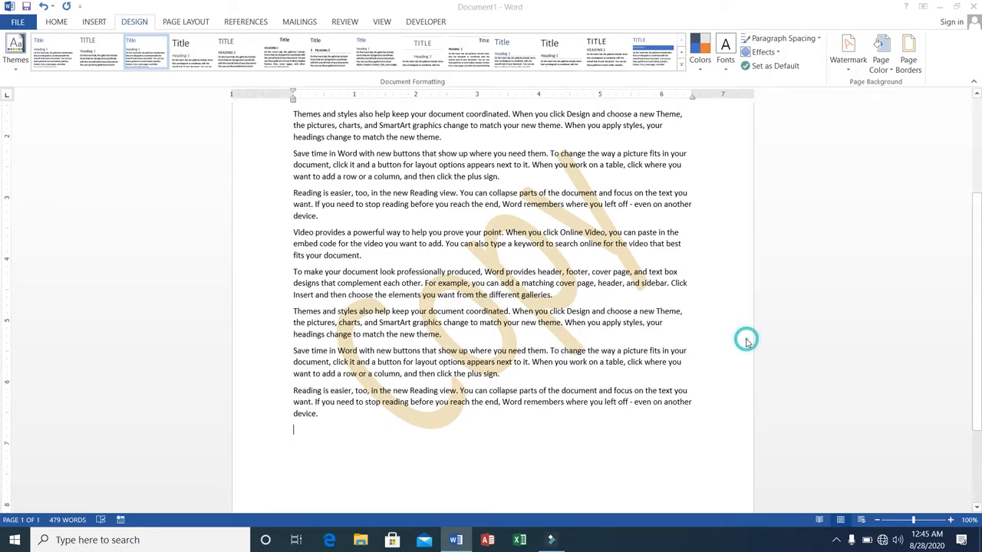
{"action": "left_click", "coordinate": [505, 311]}
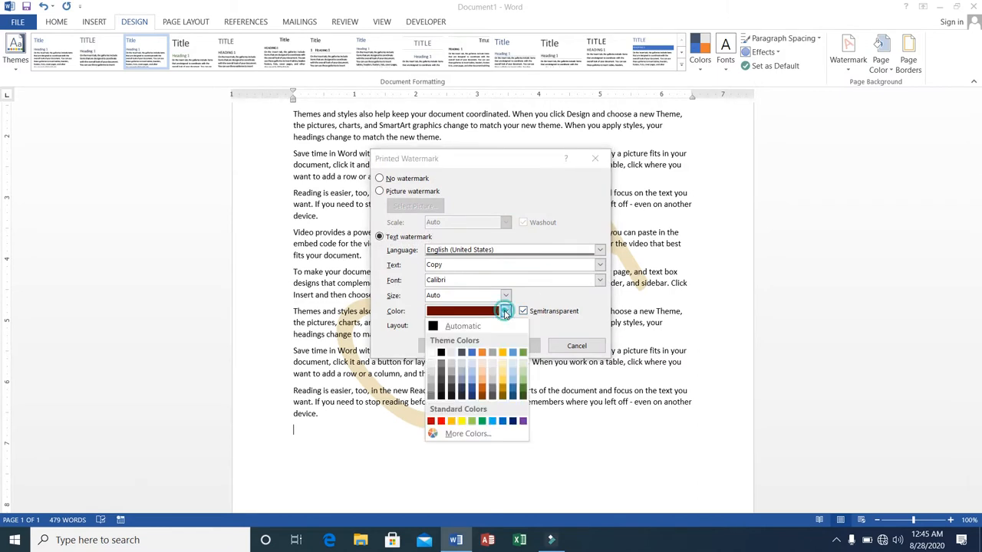
{"action": "left_click", "coordinate": [461, 422]}
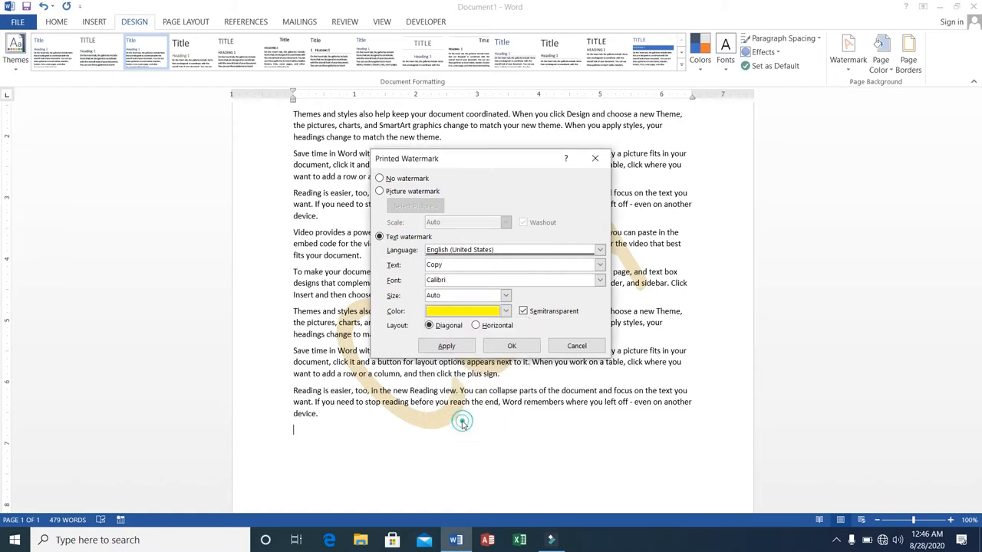
{"action": "left_click", "coordinate": [510, 346]}
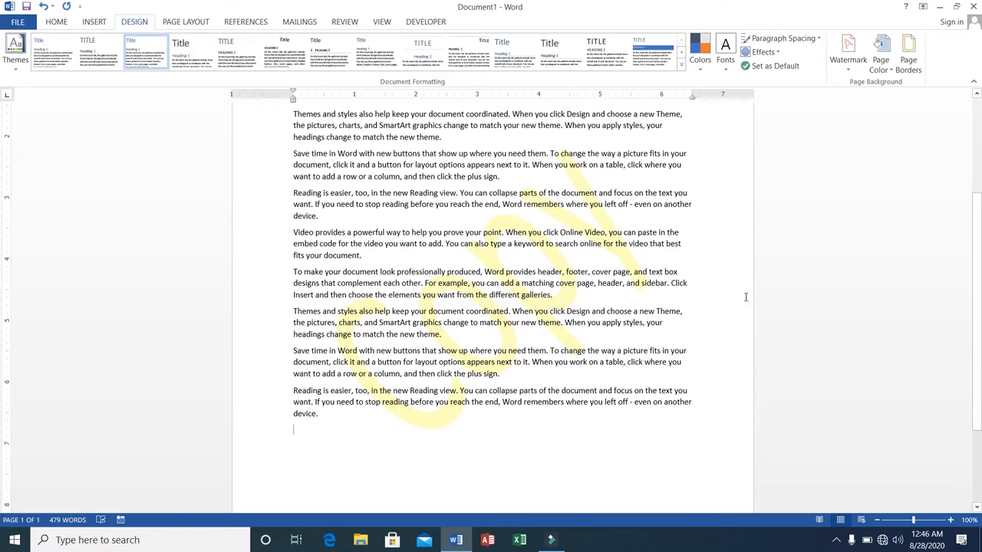
Change the custom "Copy" text watermark to a horizontal layout in standard dark red and apply it.
{"action": "left_click", "coordinate": [844, 71]}
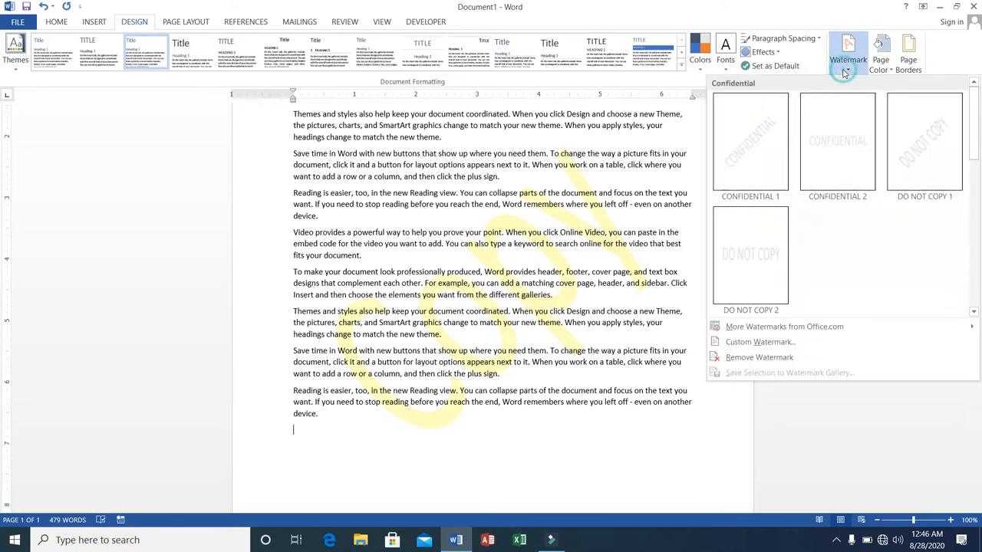
{"action": "left_click", "coordinate": [742, 343]}
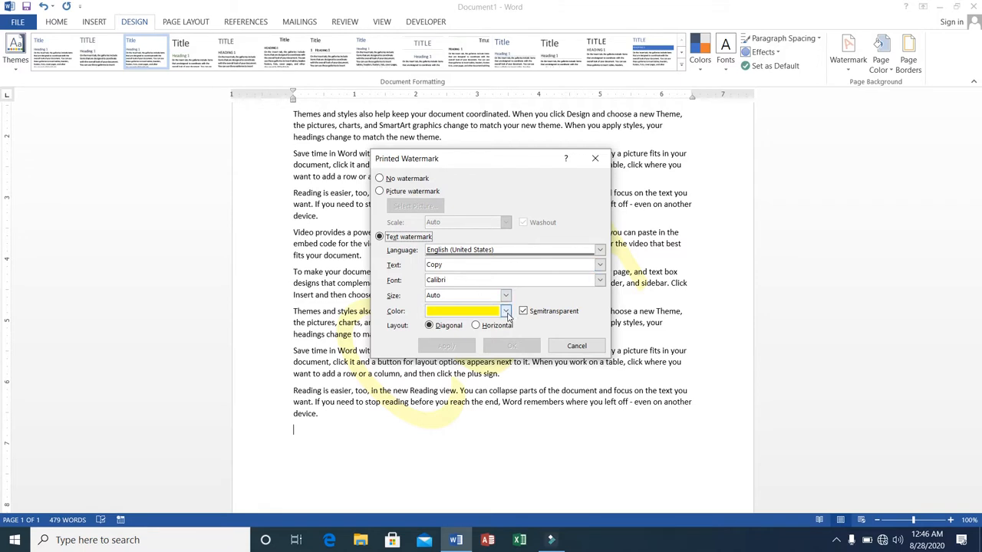
{"action": "left_click", "coordinate": [475, 326]}
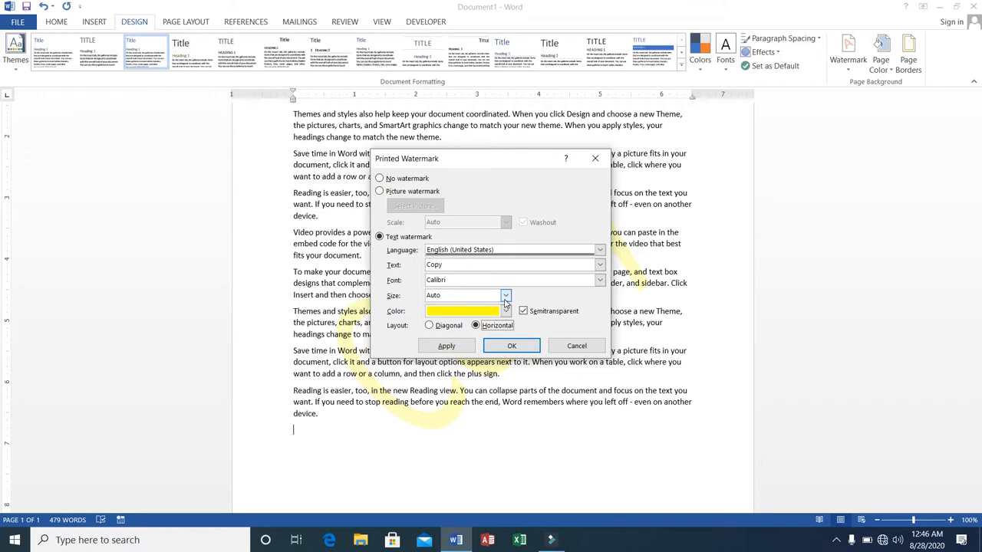
{"action": "left_click", "coordinate": [506, 310]}
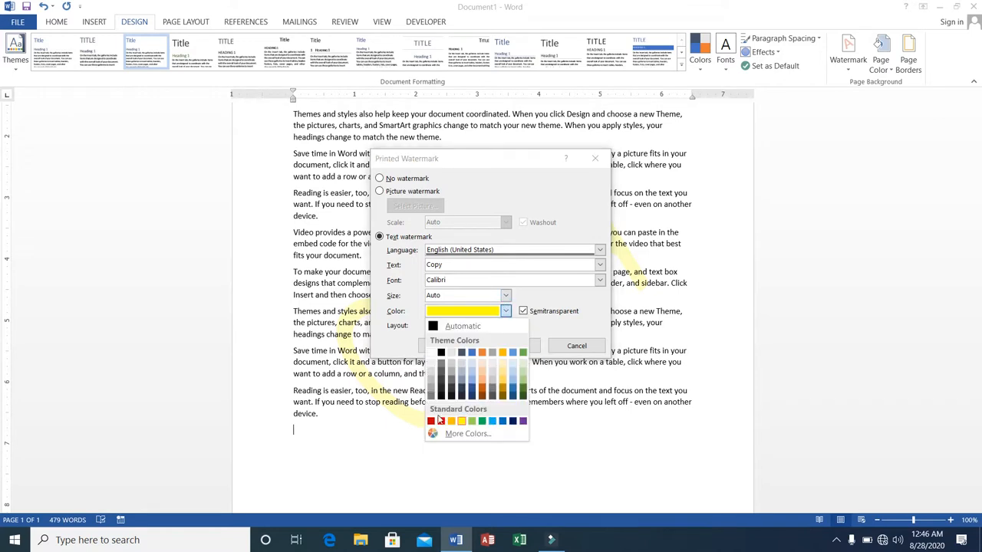
{"action": "left_click", "coordinate": [430, 421]}
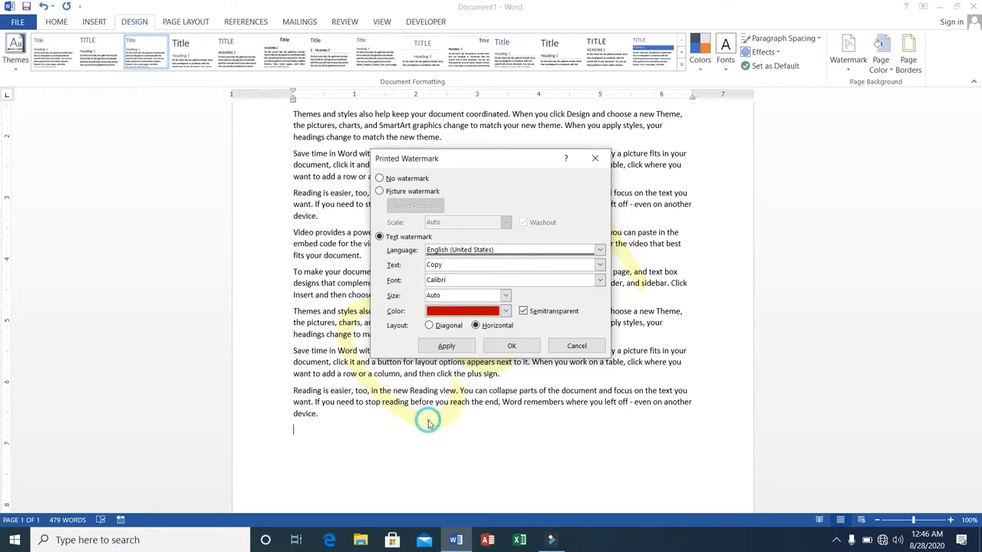
{"action": "left_click", "coordinate": [456, 346]}
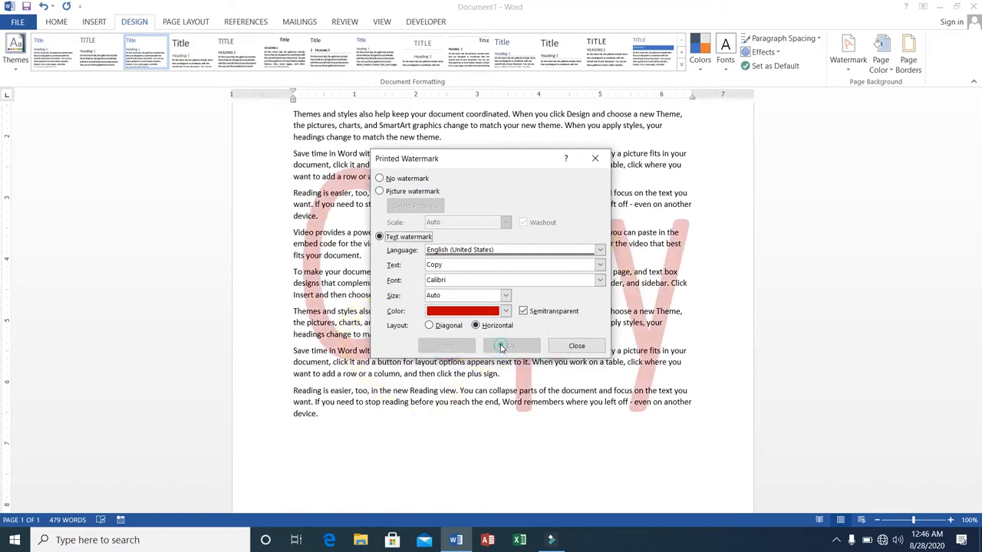
{"action": "left_click", "coordinate": [575, 346]}
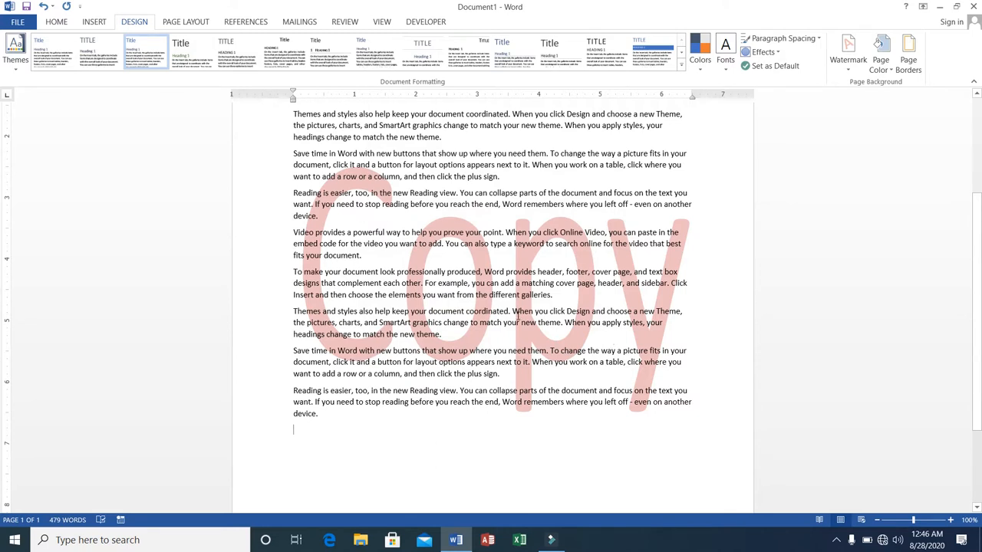
Replace the watermark with the built-in DO NOT COPY 1 design, and switch it to DO NOT COPY 2.
{"action": "left_click", "coordinate": [850, 73]}
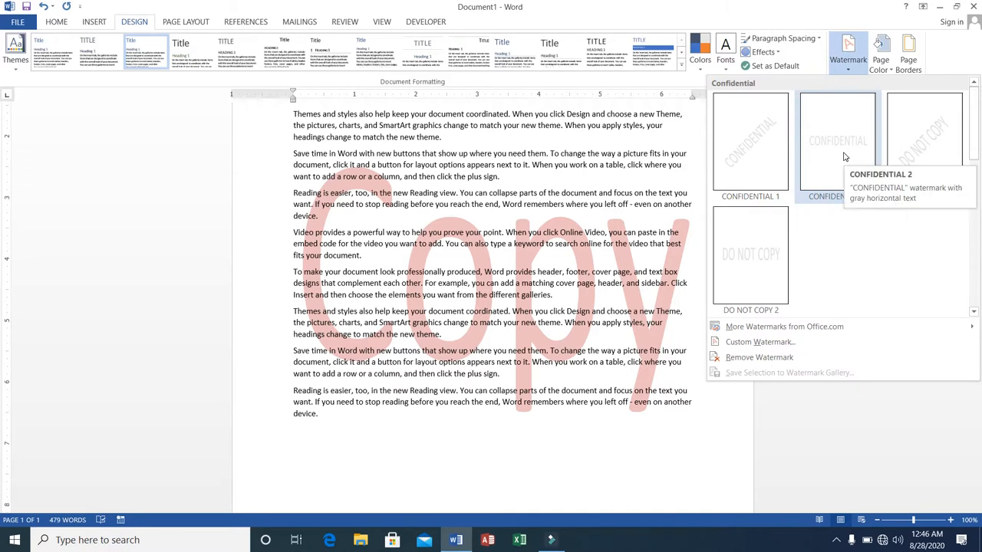
{"action": "left_click", "coordinate": [923, 141]}
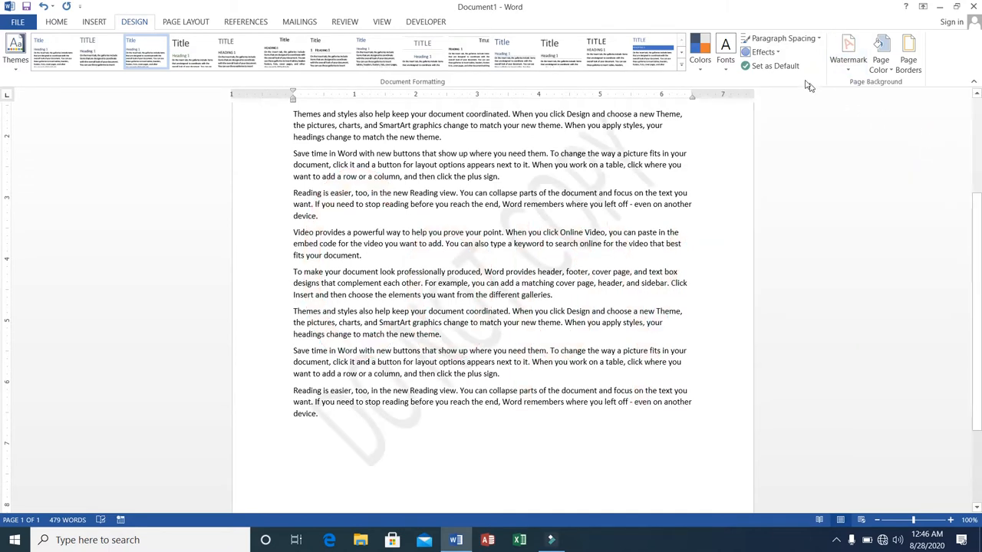
{"action": "left_click", "coordinate": [849, 72]}
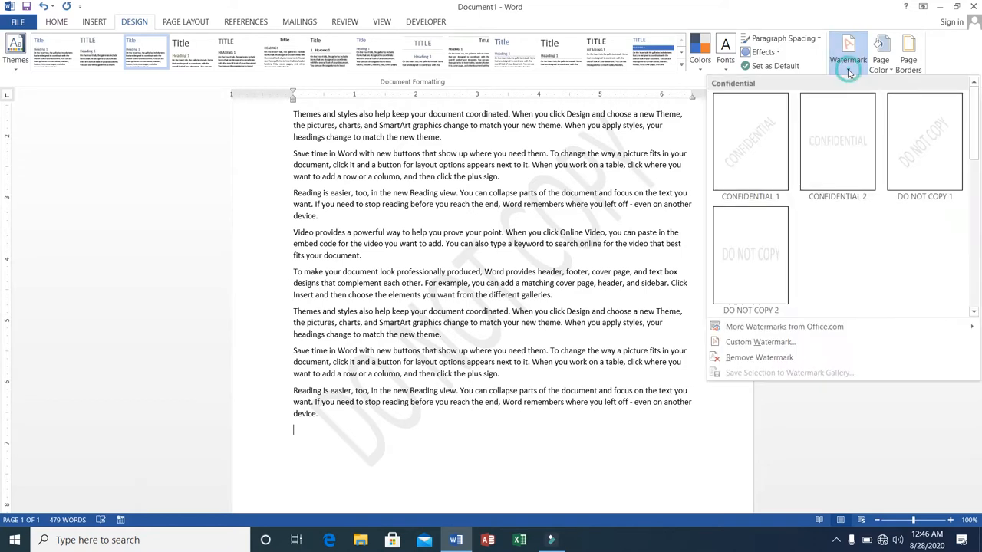
{"action": "left_click", "coordinate": [763, 263]}
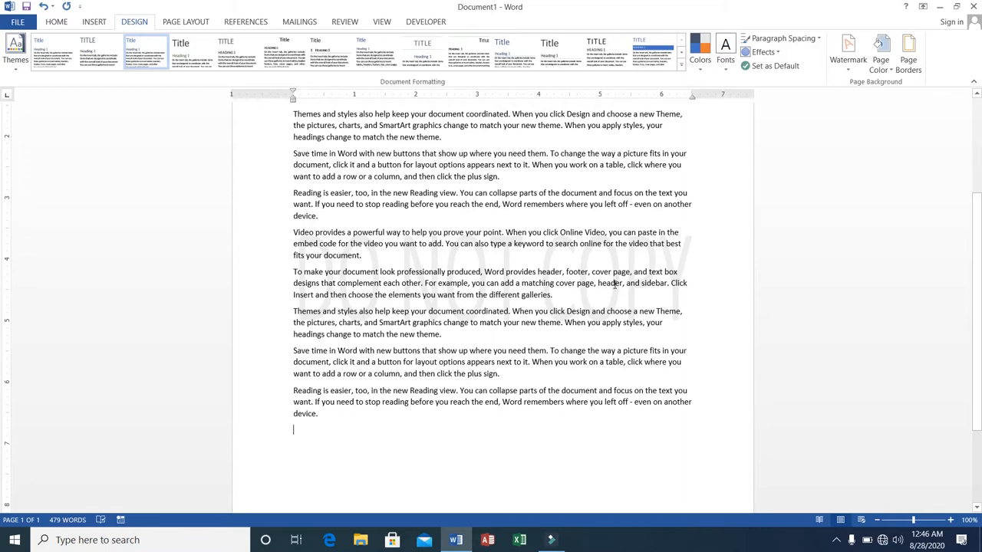
Set the page color to a light purple from the extended standard color palette.
{"action": "left_click", "coordinate": [891, 70]}
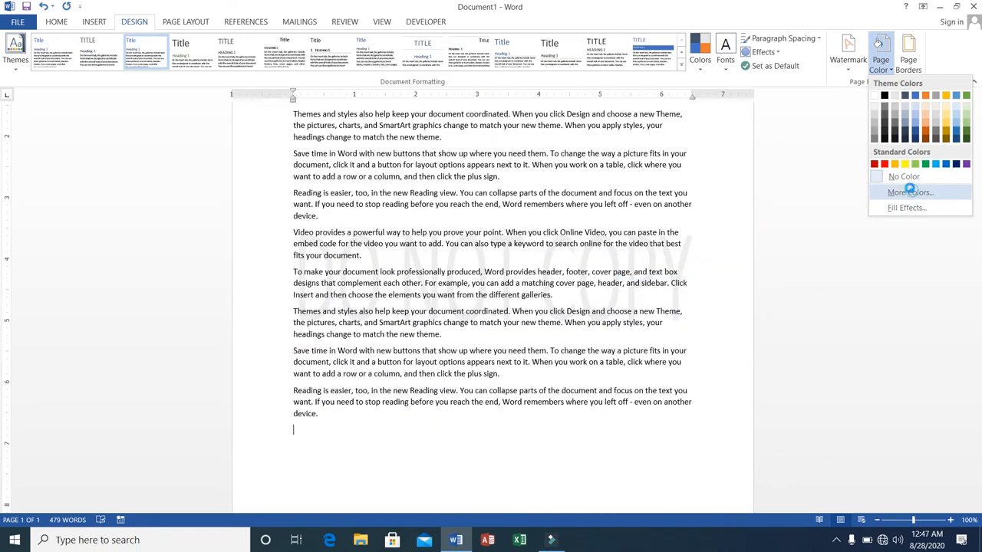
{"action": "left_click", "coordinate": [911, 193]}
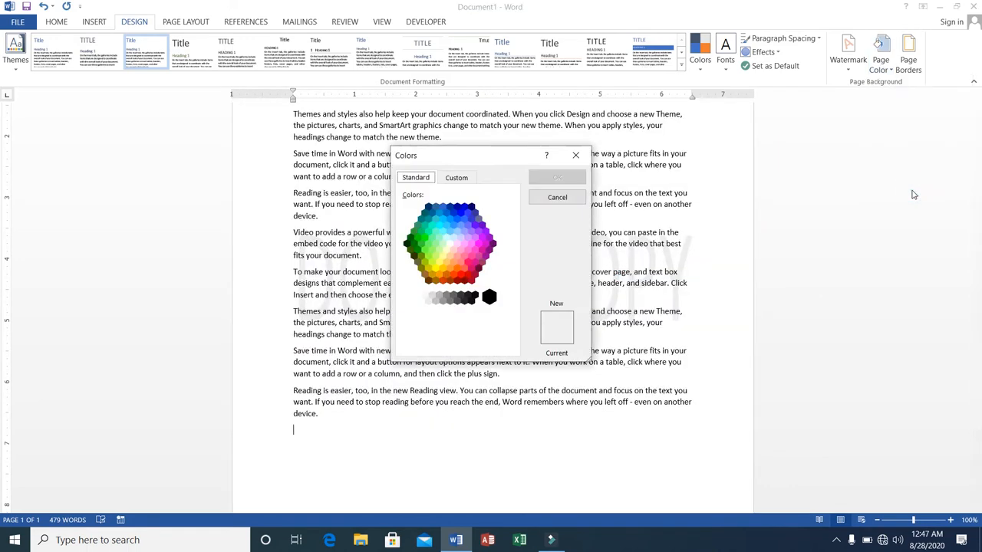
{"action": "left_click", "coordinate": [474, 239]}
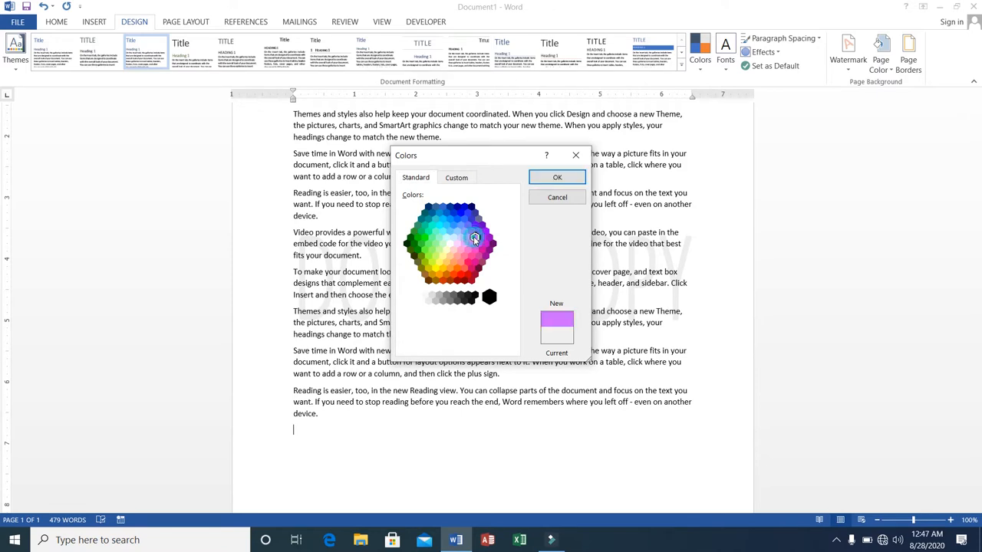
{"action": "left_click", "coordinate": [535, 178]}
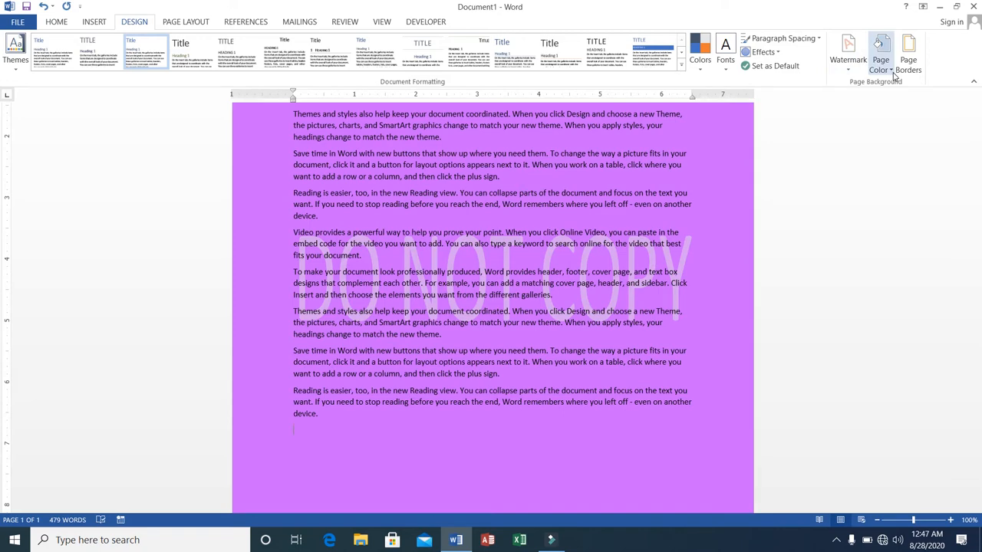
Add a 3 pt box page border in the thick diagonal-striped line style to the whole document.
{"action": "left_click", "coordinate": [907, 65]}
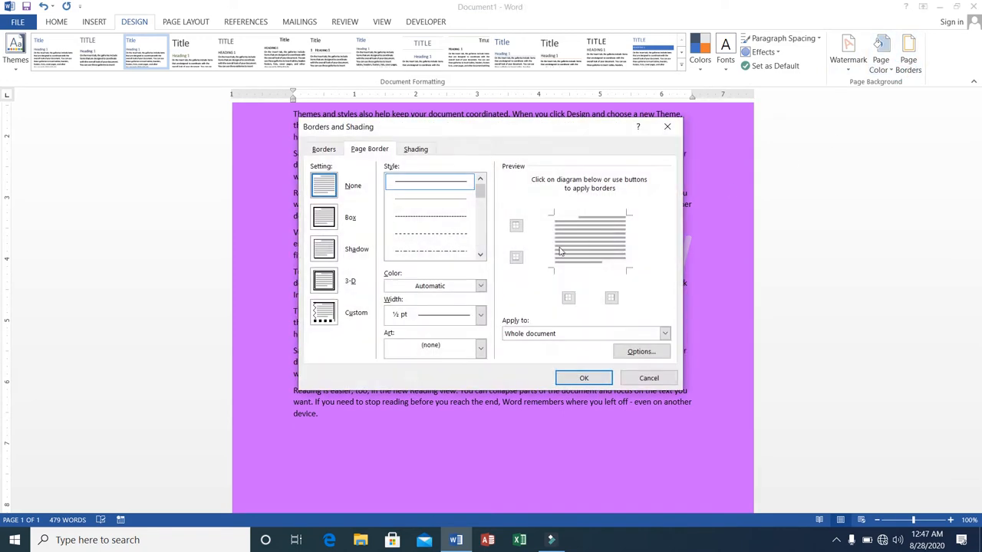
{"action": "left_click", "coordinate": [480, 197]}
{"action": "left_click_drag", "start_coordinate": [480, 197], "coordinate": [481, 255]}
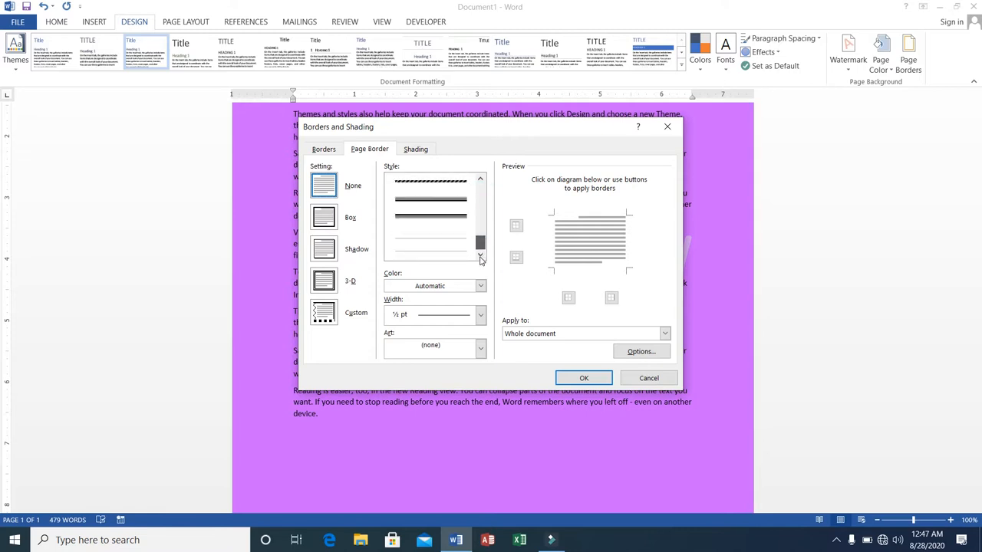
{"action": "left_click", "coordinate": [418, 201]}
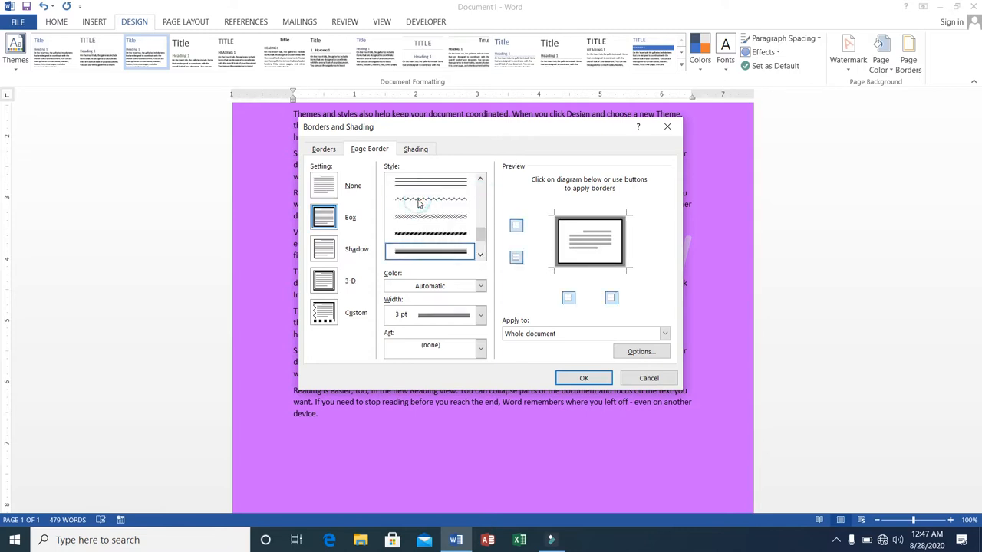
{"action": "left_click", "coordinate": [436, 234]}
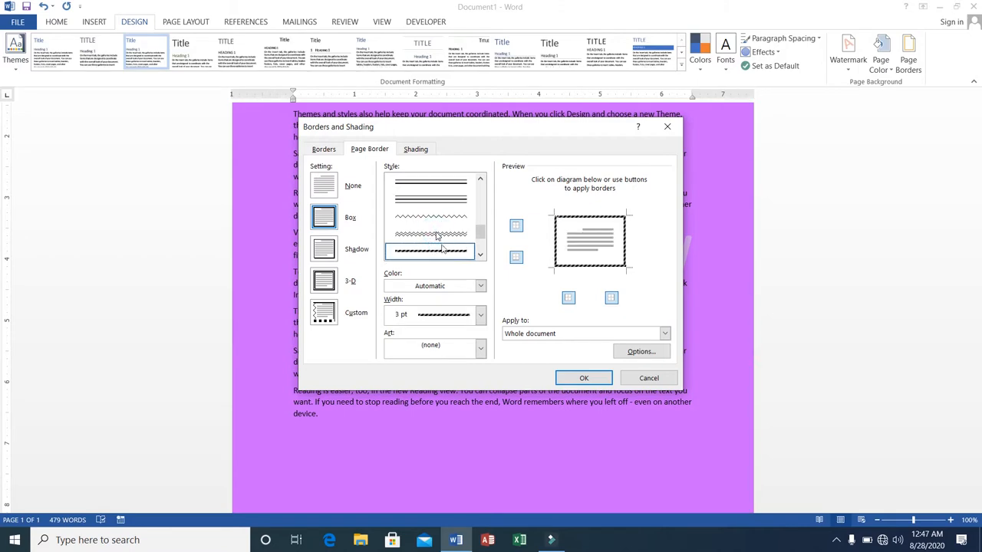
{"action": "left_click", "coordinate": [583, 378]}
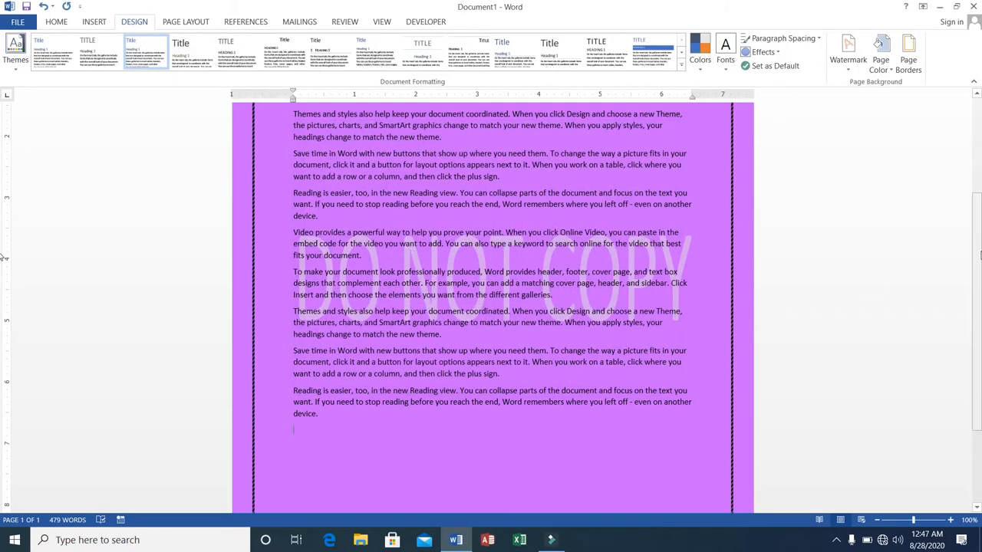
Extend the document onto a second page after the last paragraph and check the border and watermark there.
{"action": "left_click_drag", "start_coordinate": [967, 250], "coordinate": [955, 339]}
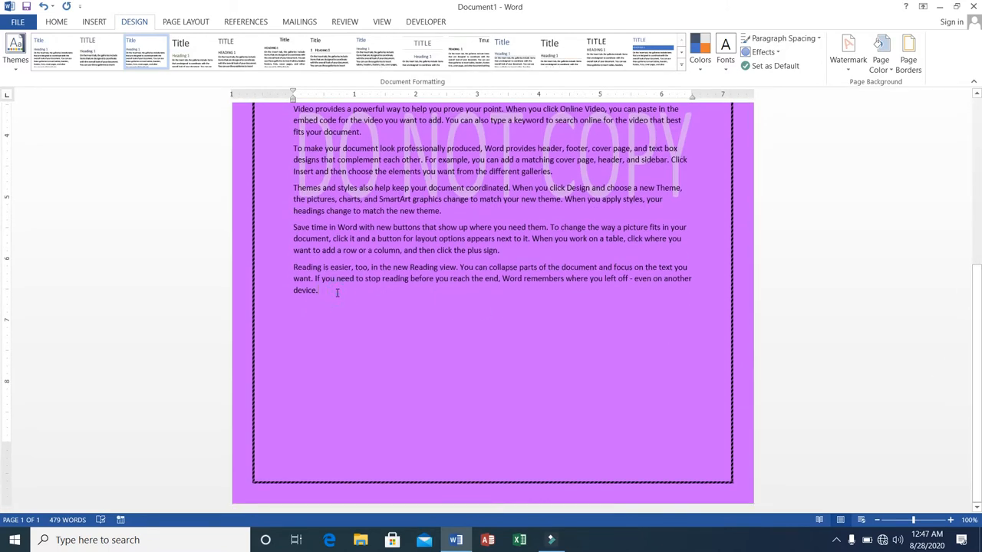
{"action": "key", "text": "ctrl+Return"}
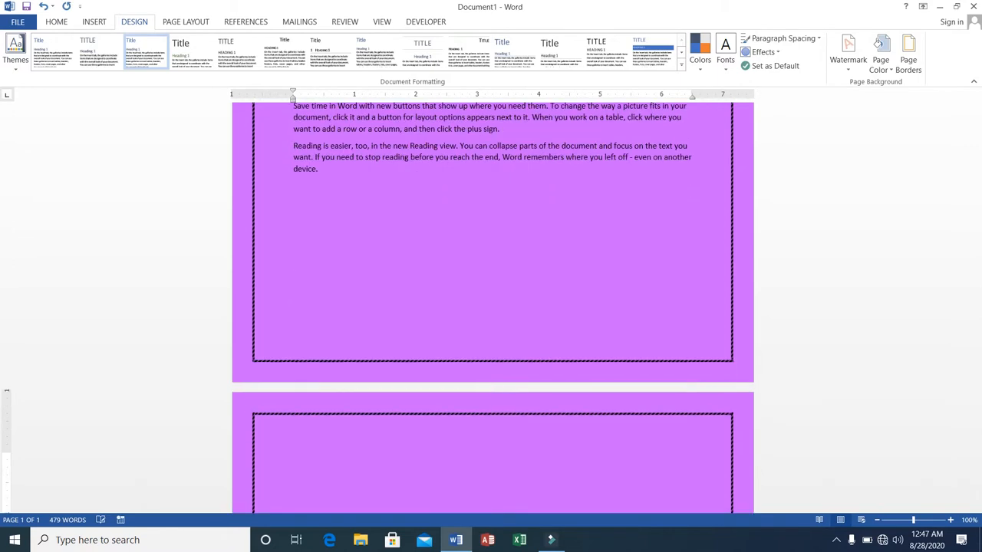
{"action": "scroll", "coordinate": [293, 504], "scroll_direction": "down", "scroll_amount": 5}
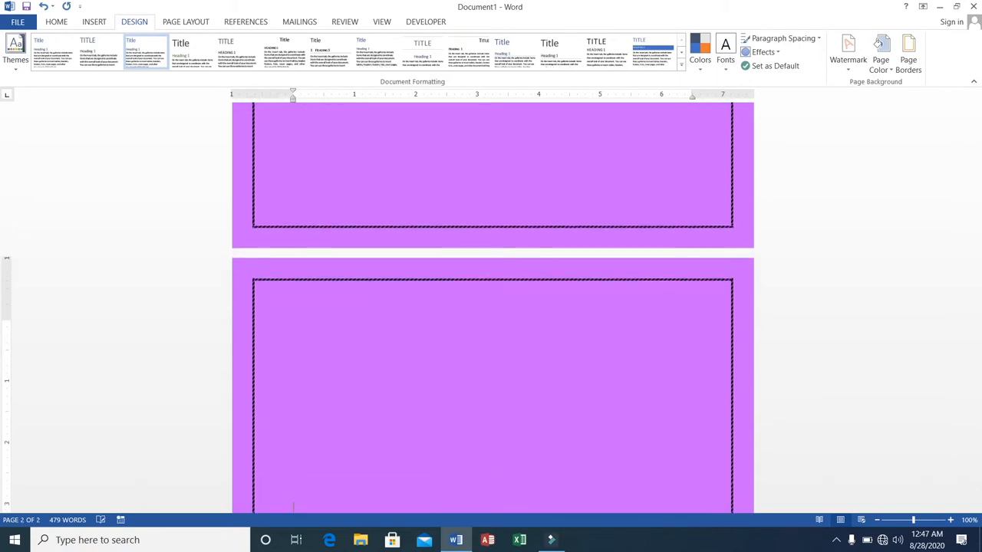
{"action": "scroll", "coordinate": [292, 505], "scroll_direction": "down", "scroll_amount": 3}
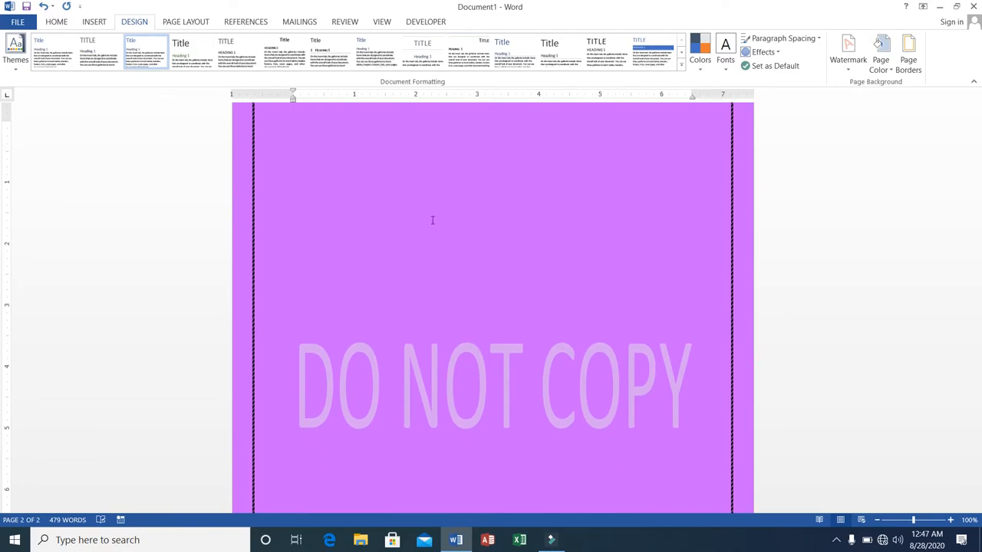
{"action": "left_click", "coordinate": [977, 382]}
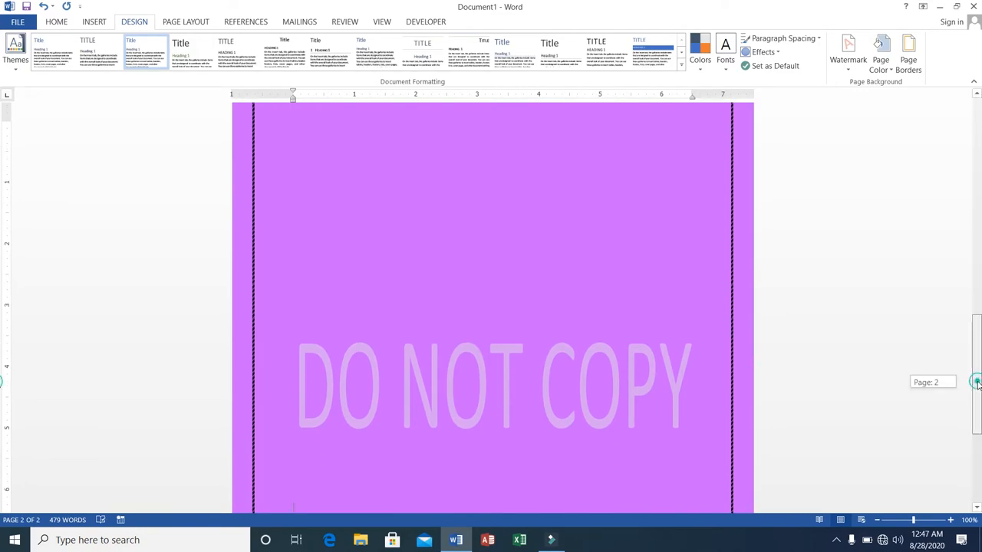
{"action": "left_click_drag", "start_coordinate": [976, 382], "coordinate": [972, 135]}
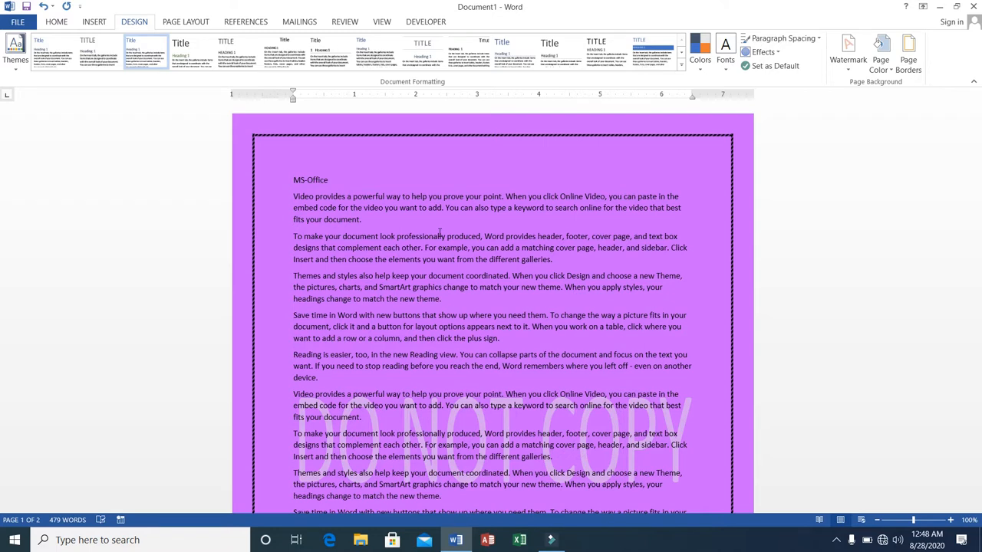
Create a new blank document for the page layout exercises.
{"action": "left_click", "coordinate": [178, 23]}
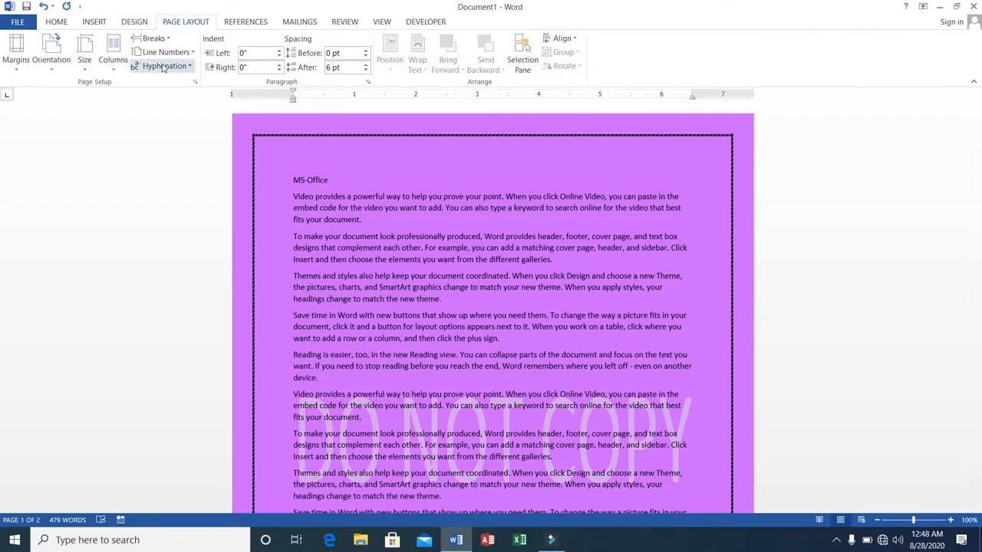
{"action": "left_click", "coordinate": [23, 25]}
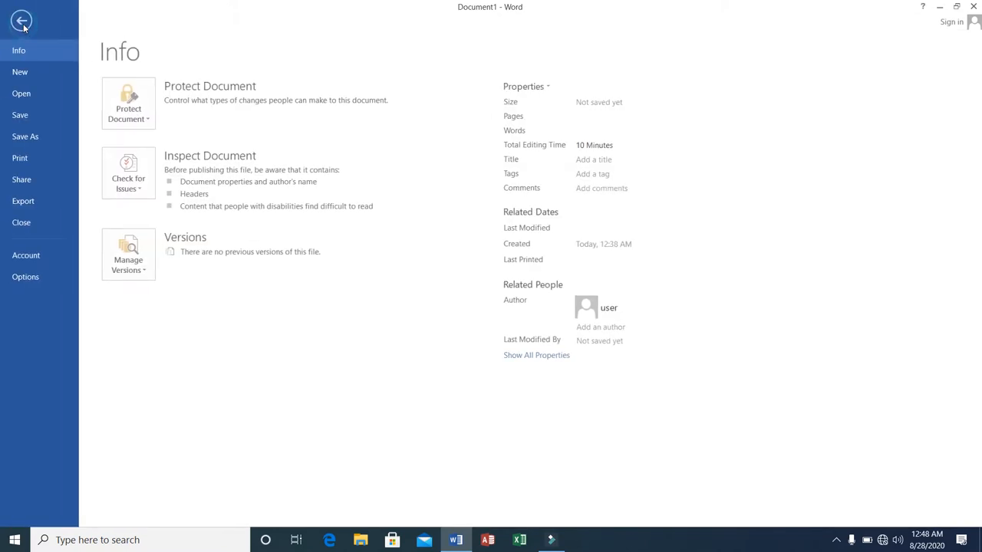
{"action": "left_click", "coordinate": [24, 74]}
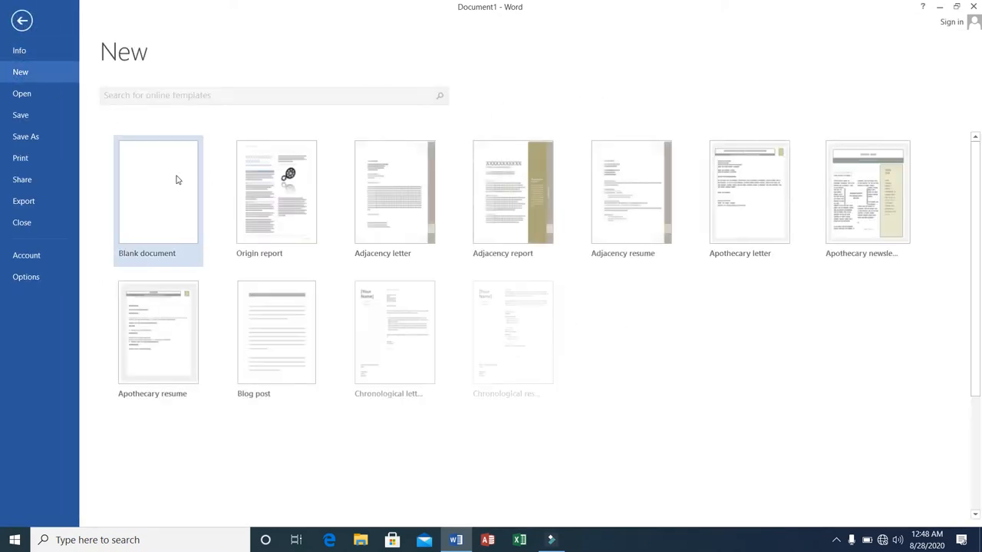
{"action": "left_click", "coordinate": [175, 179]}
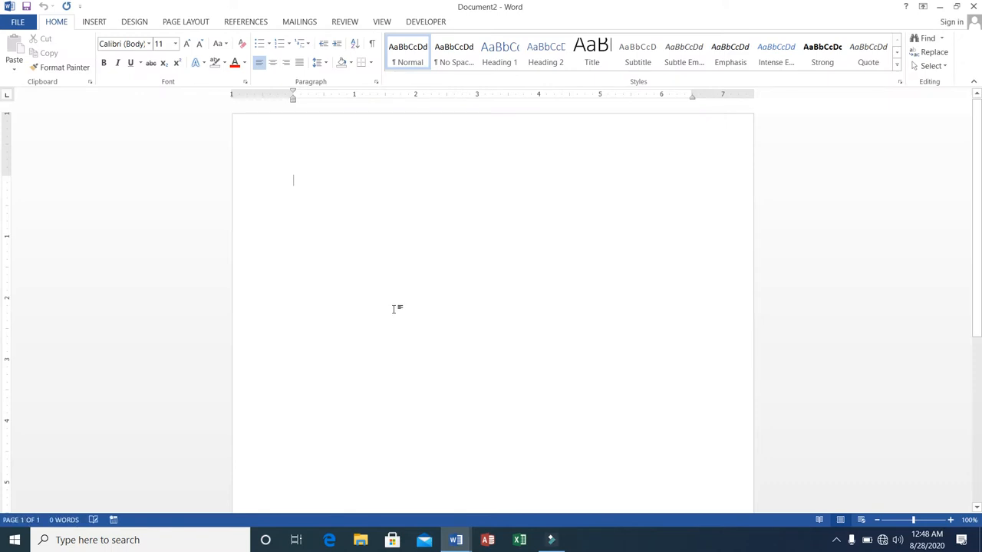
Set the new document's page margins to the Narrow preset, 0.5" on all sides.
{"action": "left_click", "coordinate": [189, 21]}
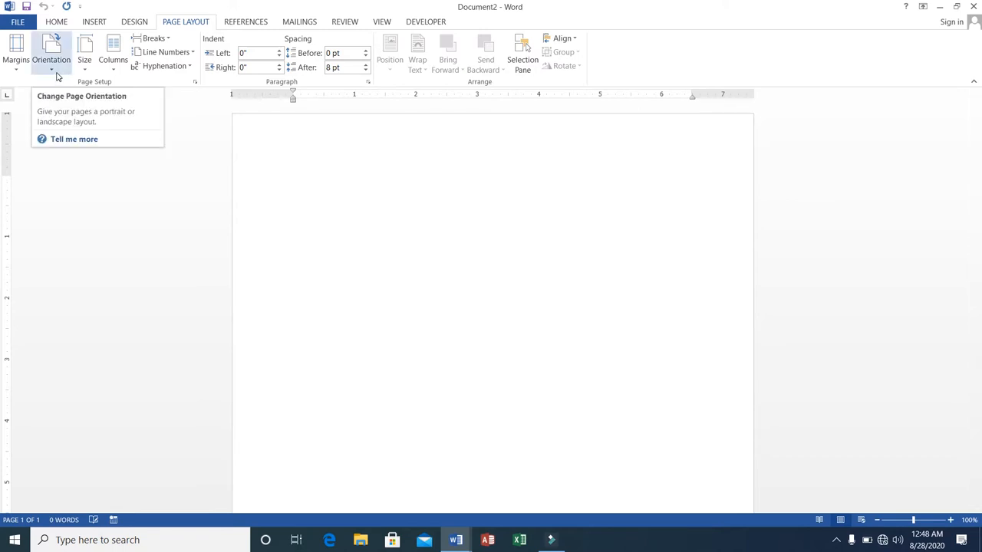
{"action": "left_click", "coordinate": [17, 74]}
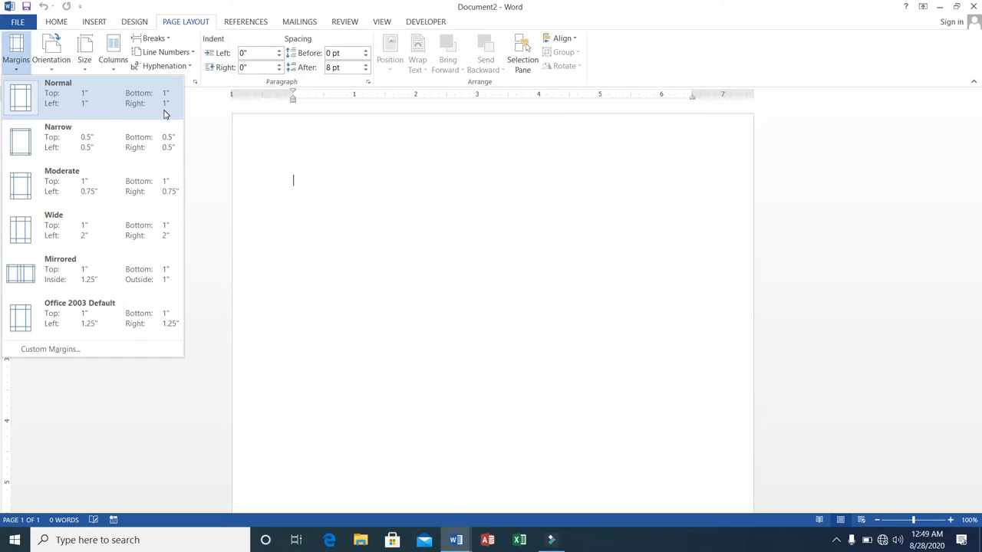
{"action": "left_click", "coordinate": [150, 146]}
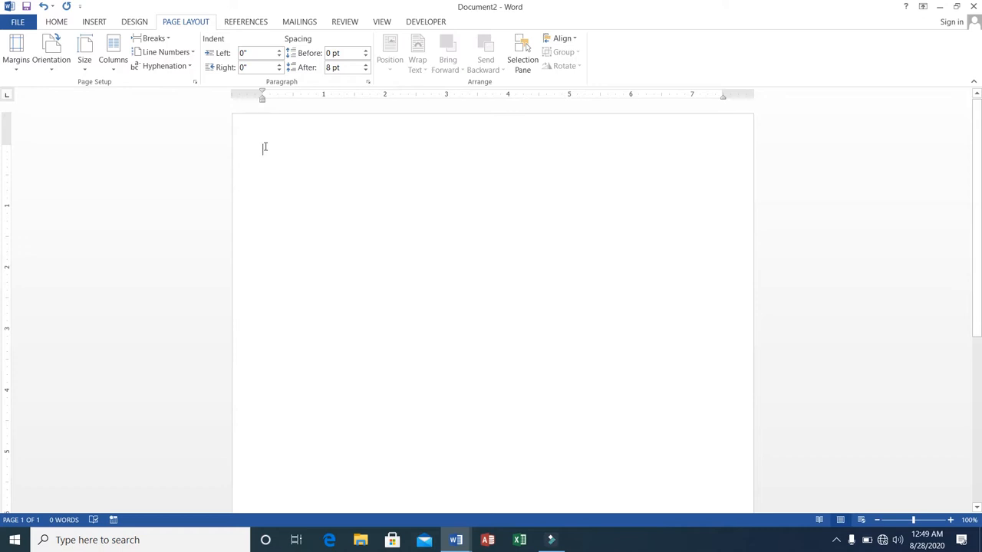
Enter the heading "MS-Office" and generate sample paragraphs below it with =rand().
{"action": "type", "text": "MS-"}
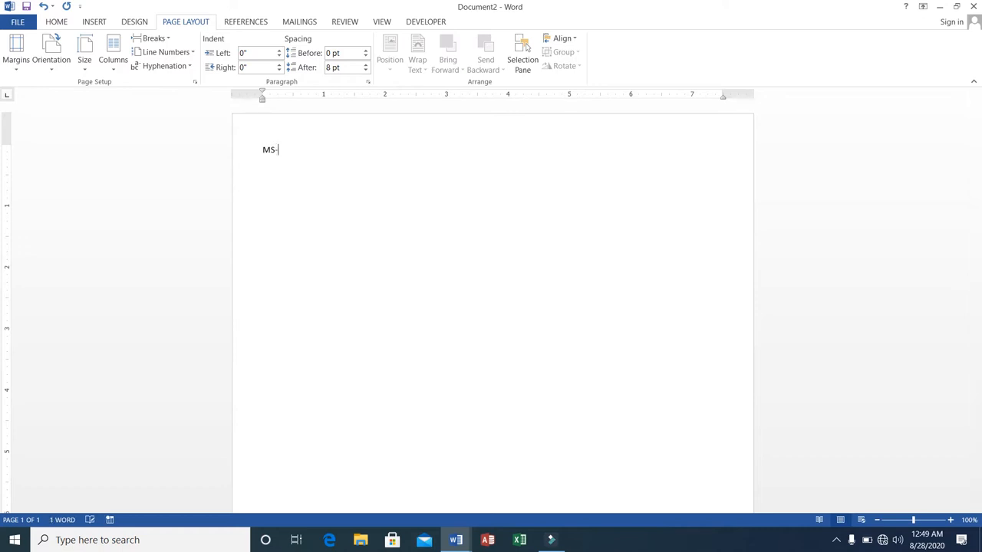
{"action": "type", "text": "Office"}
{"action": "type", "text": "=rand"}
{"action": "type", "text": "()"}
{"action": "key", "text": "Return"}
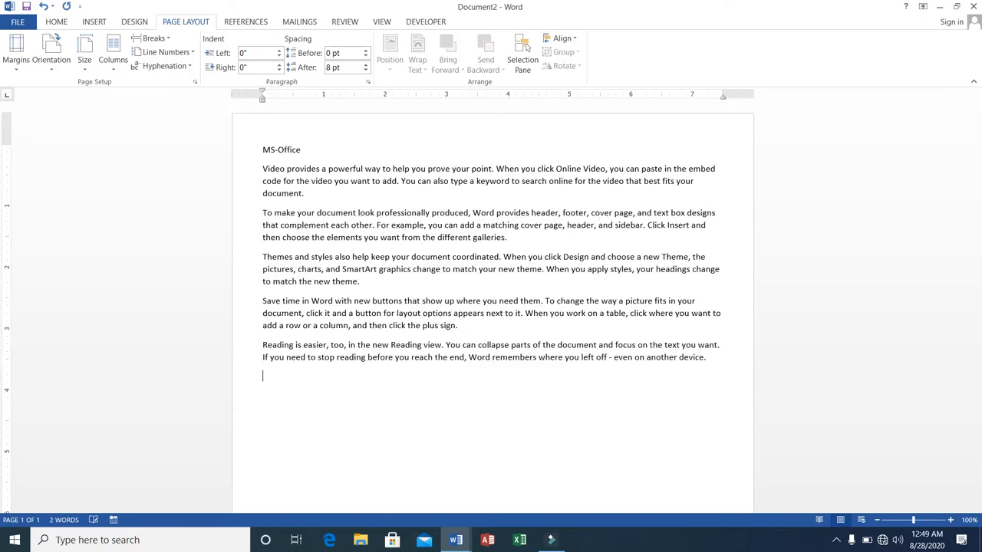
Try the Moderate margin preset on the sample text, followed by the Wide preset with 2" left and right.
{"action": "left_click", "coordinate": [16, 61]}
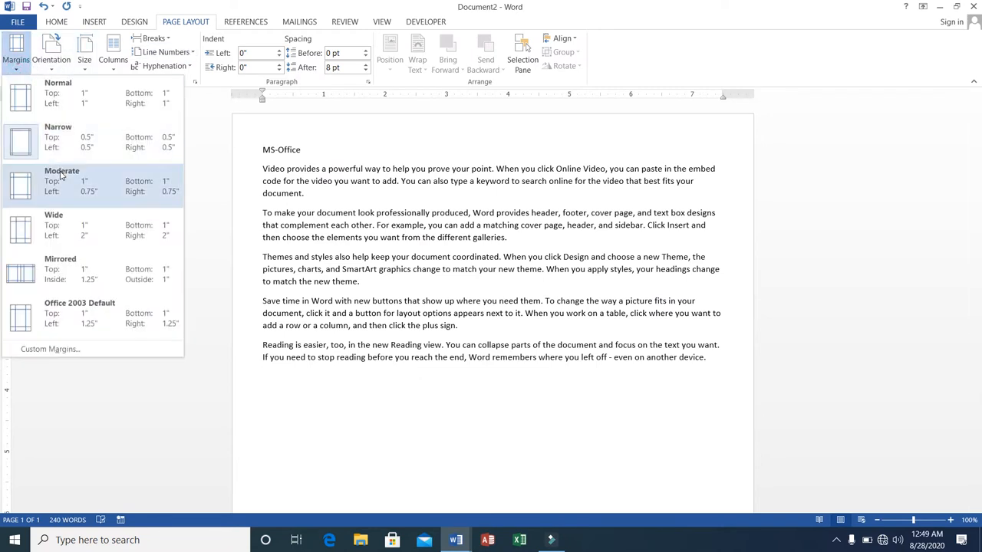
{"action": "left_click", "coordinate": [61, 174]}
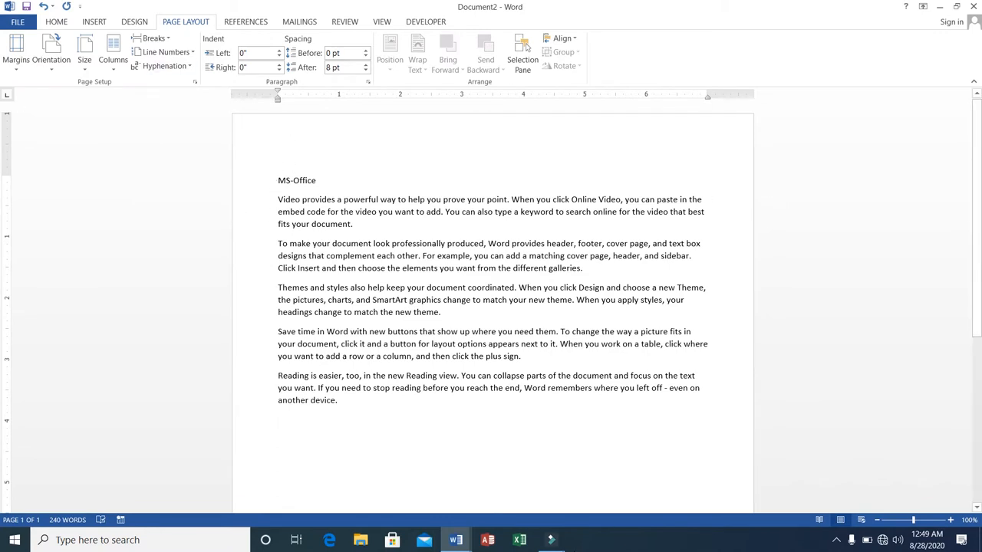
{"action": "left_click", "coordinate": [23, 71]}
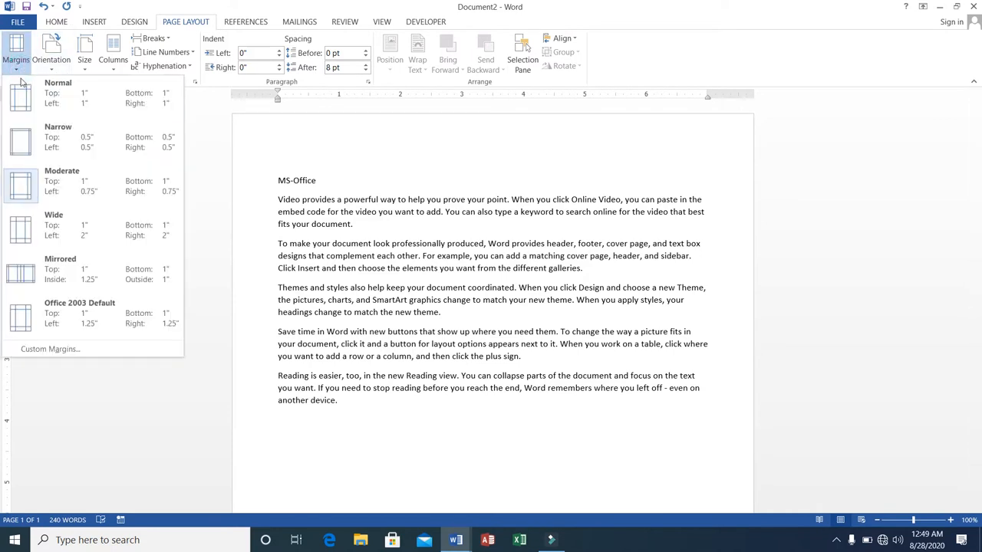
{"action": "left_click", "coordinate": [39, 223]}
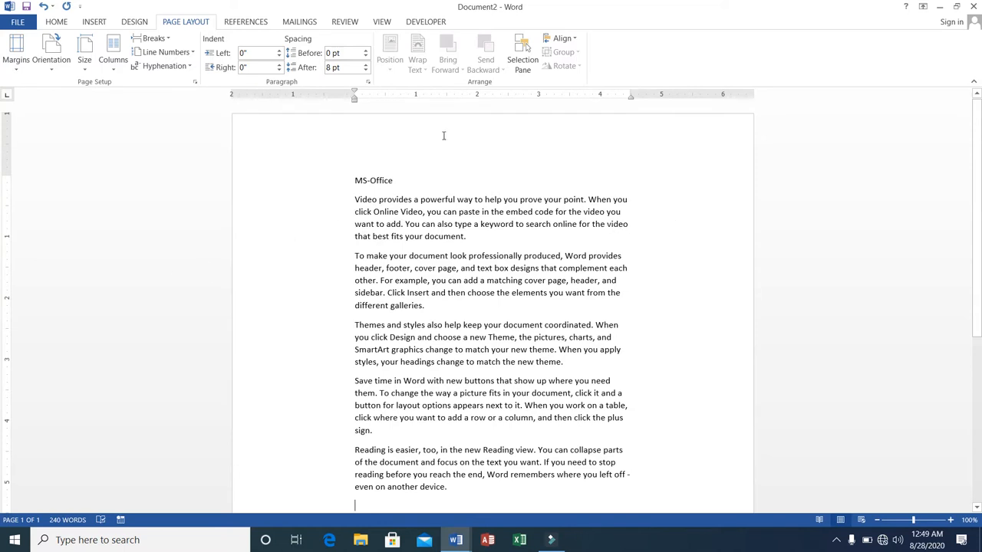
Try the Mirrored margin preset on the sample text, followed by Office 2003 Default.
{"action": "left_click", "coordinate": [16, 67]}
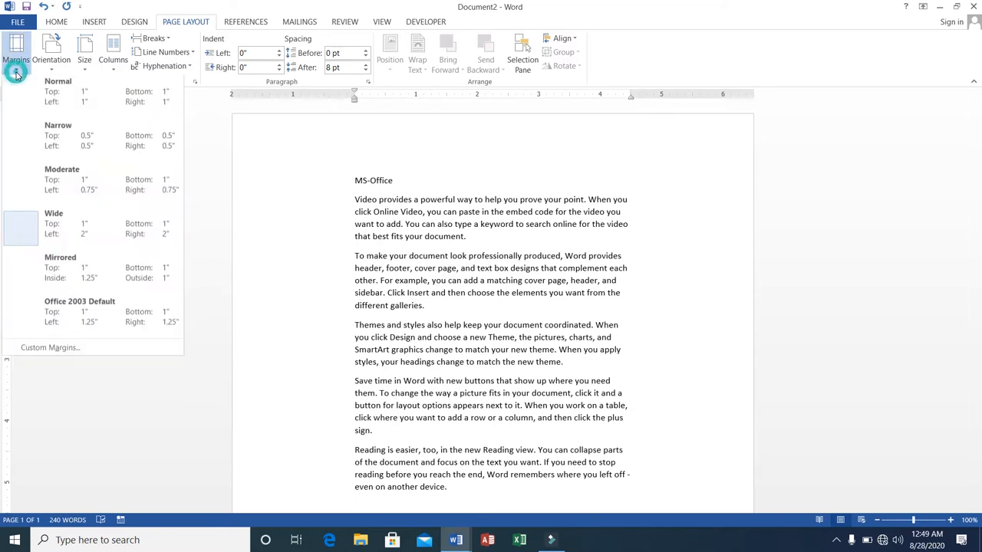
{"action": "left_click", "coordinate": [35, 257]}
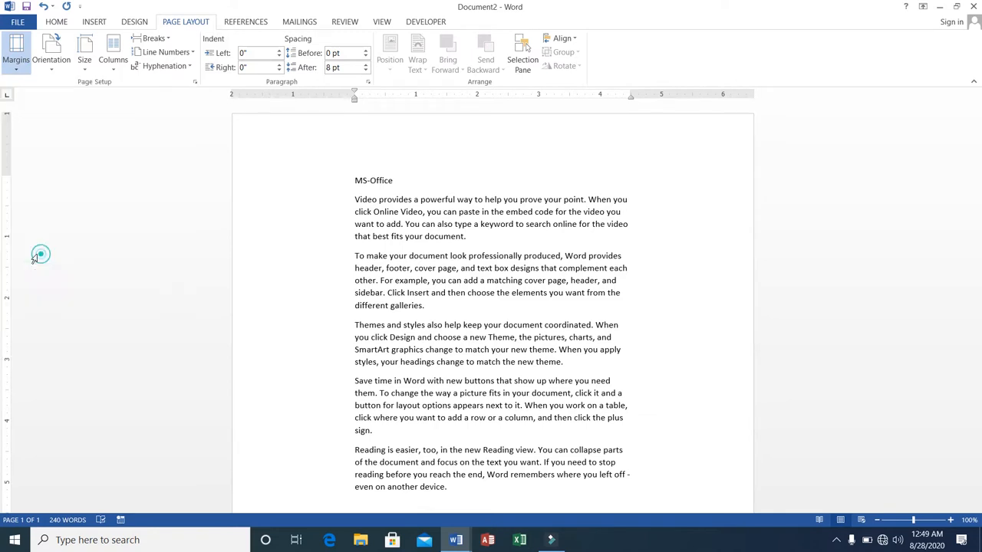
{"action": "left_click", "coordinate": [16, 71]}
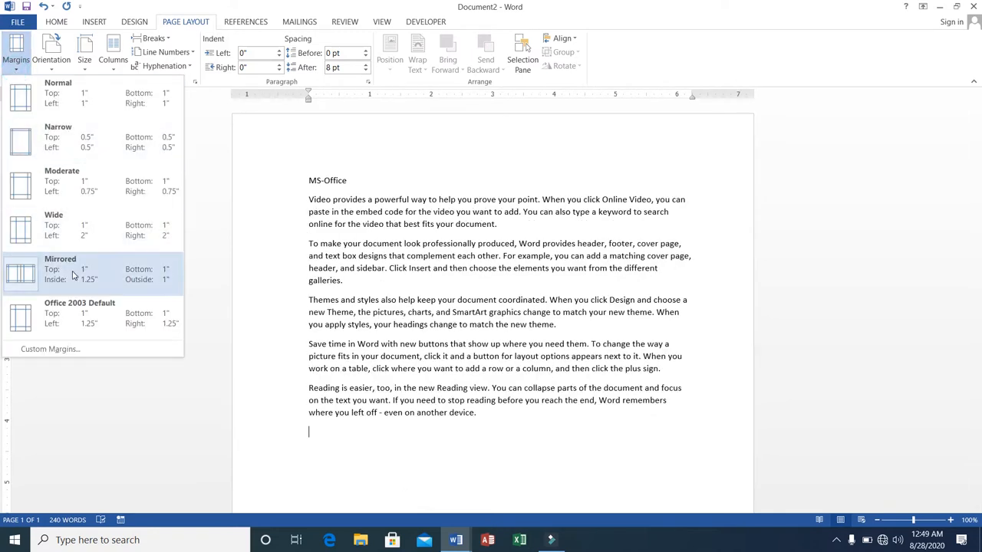
{"action": "left_click", "coordinate": [66, 325]}
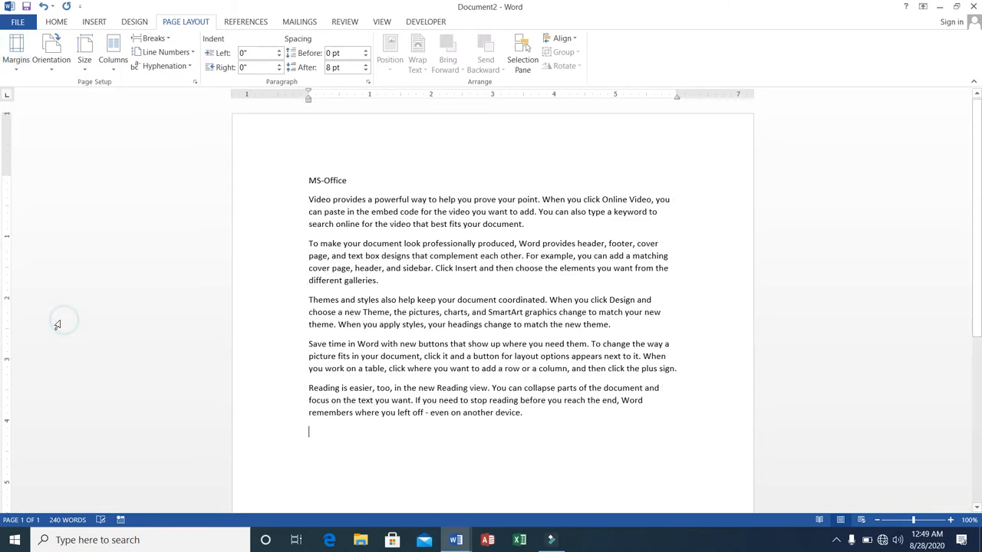
Try the Normal margin preset of 1" and return the page to Narrow, 0.5" on all sides.
{"action": "left_click", "coordinate": [16, 69]}
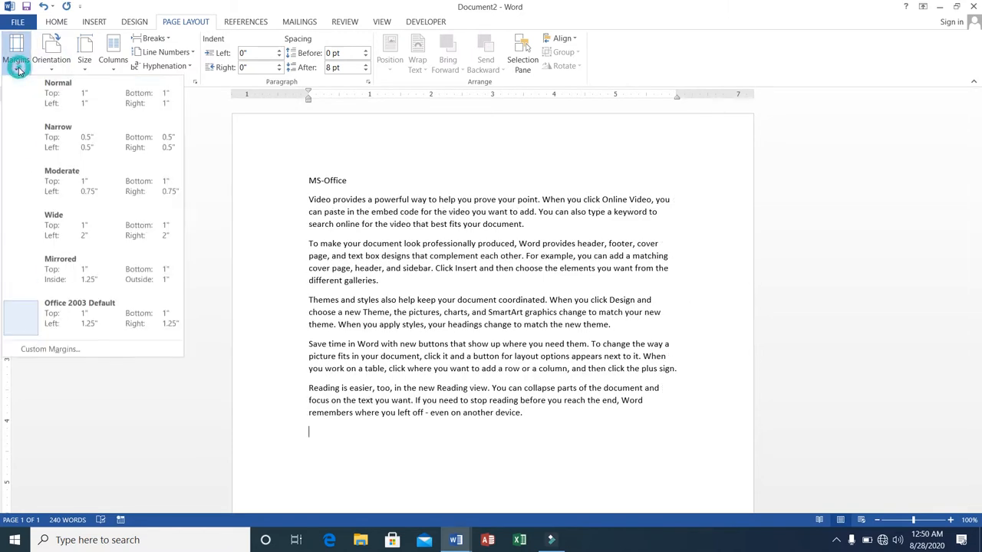
{"action": "left_click", "coordinate": [64, 112]}
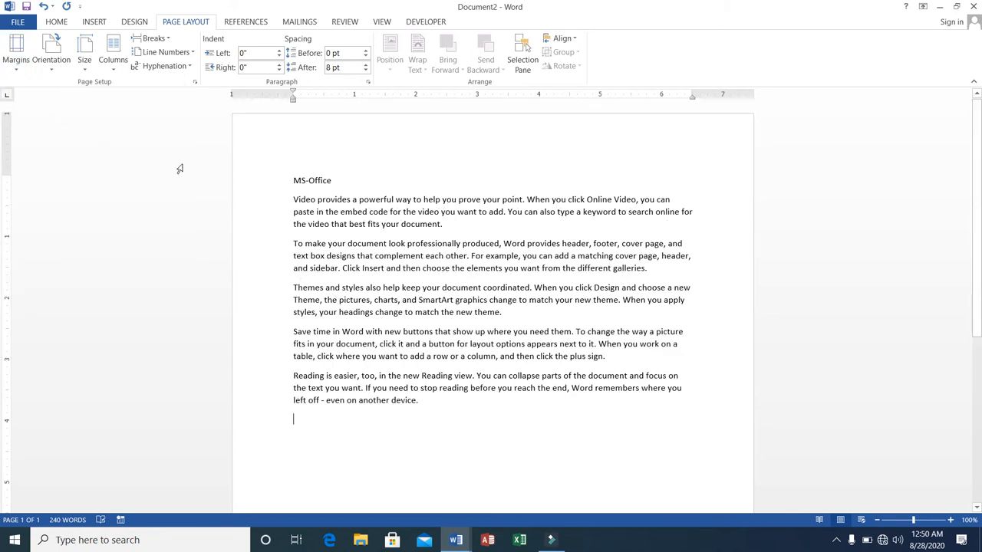
{"action": "left_click", "coordinate": [17, 58]}
{"action": "left_click", "coordinate": [44, 149]}
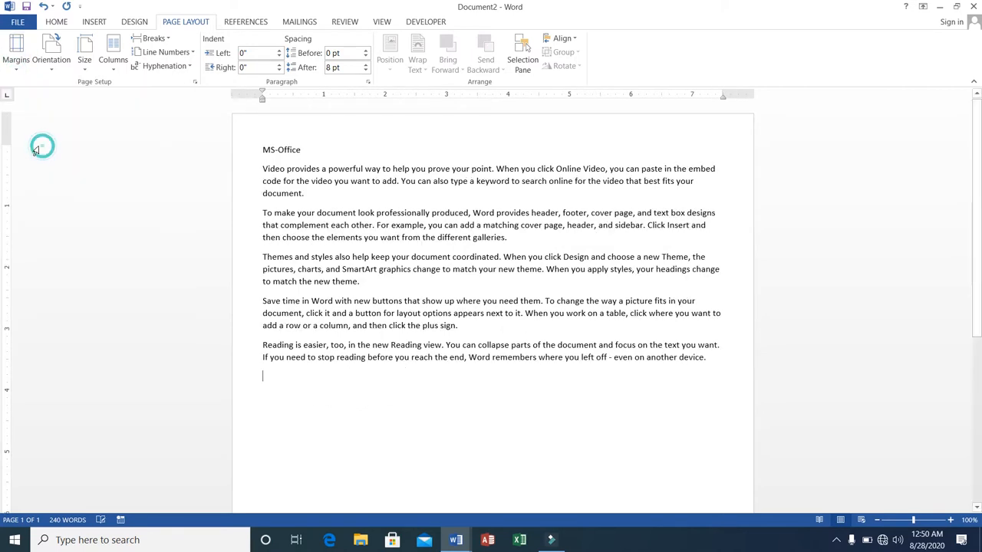
Check the Narrow page margins in an enlarged print preview and return to the document.
{"action": "left_click", "coordinate": [17, 24]}
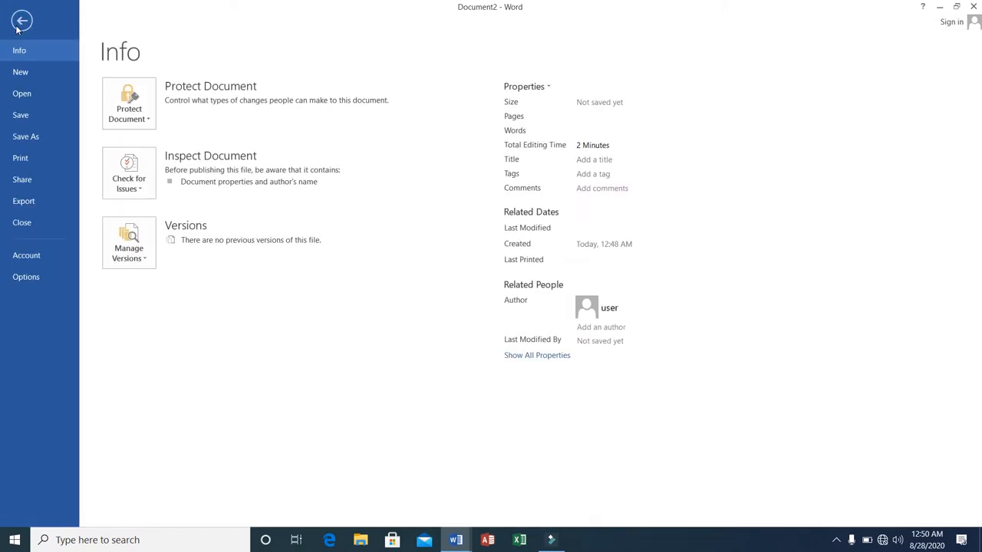
{"action": "left_click", "coordinate": [36, 161]}
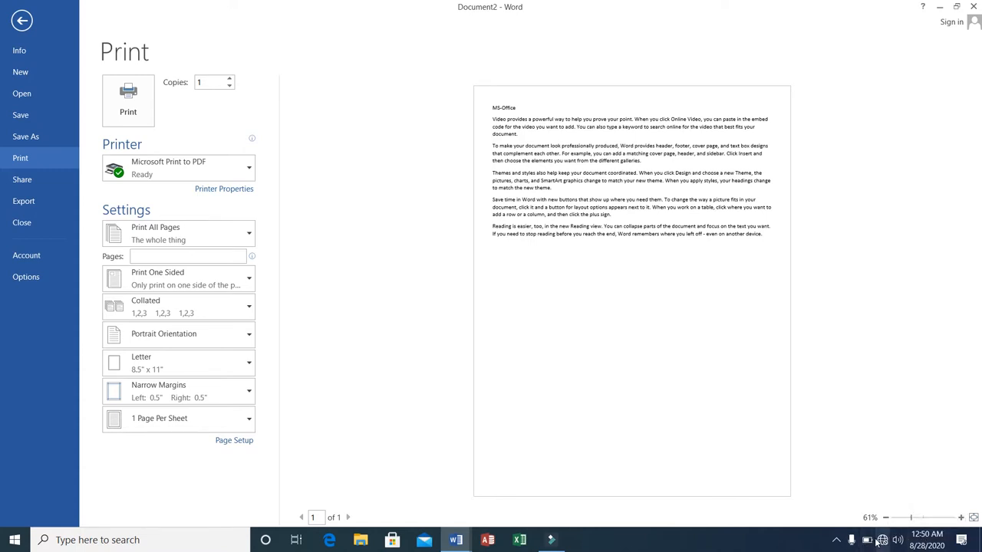
{"action": "left_click", "coordinate": [923, 519]}
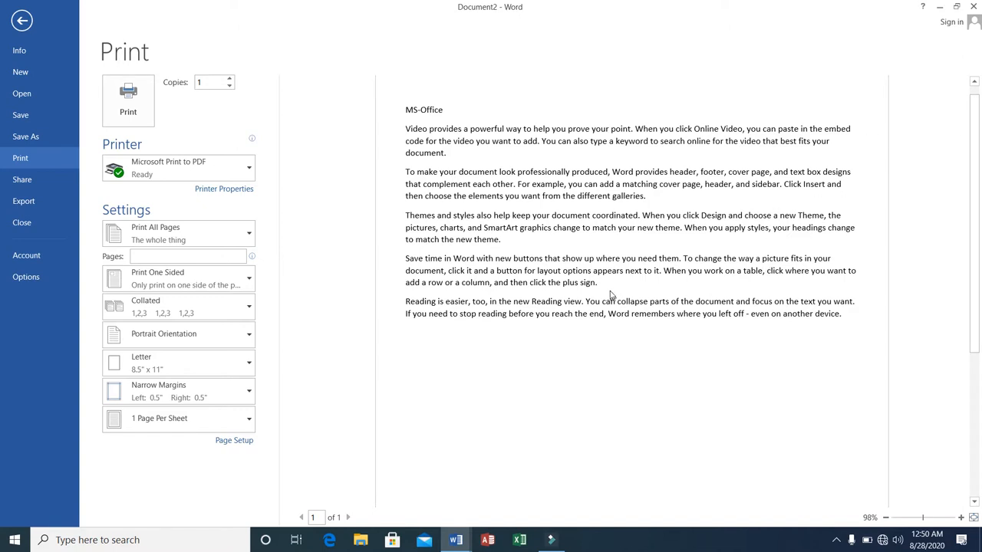
{"action": "left_click", "coordinate": [21, 20]}
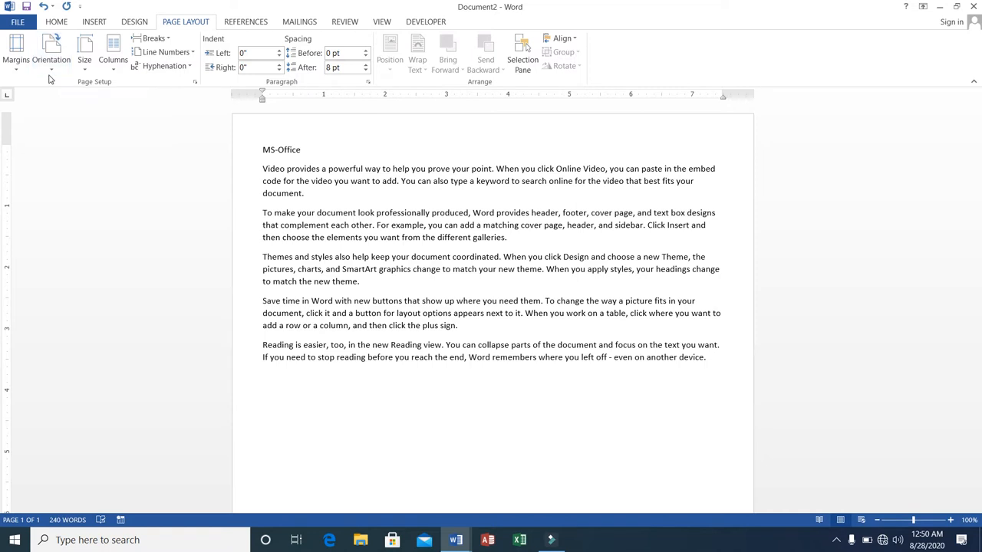
Set the page orientation to Landscape and the margins to the Normal preset, 1" on all sides.
{"action": "left_click", "coordinate": [52, 74]}
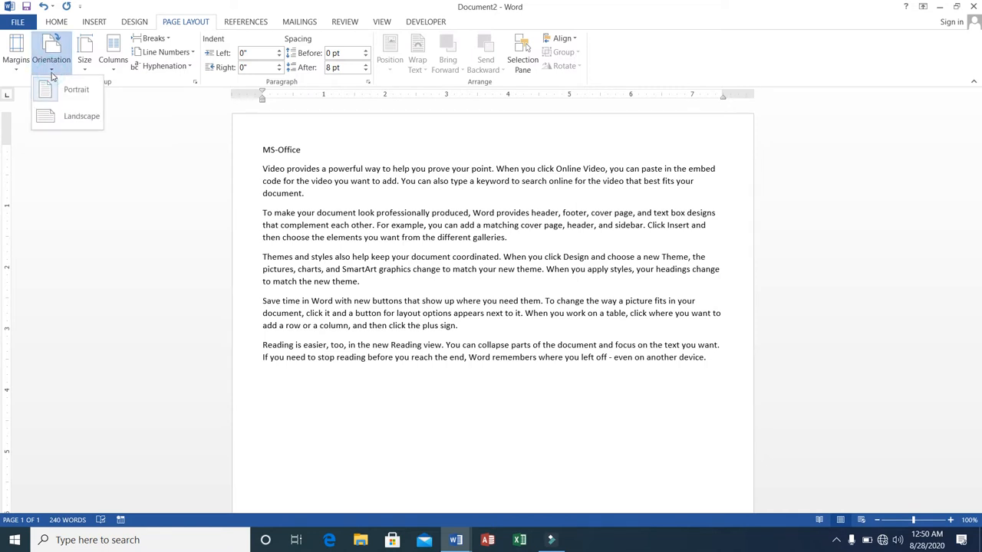
{"action": "left_click", "coordinate": [68, 114]}
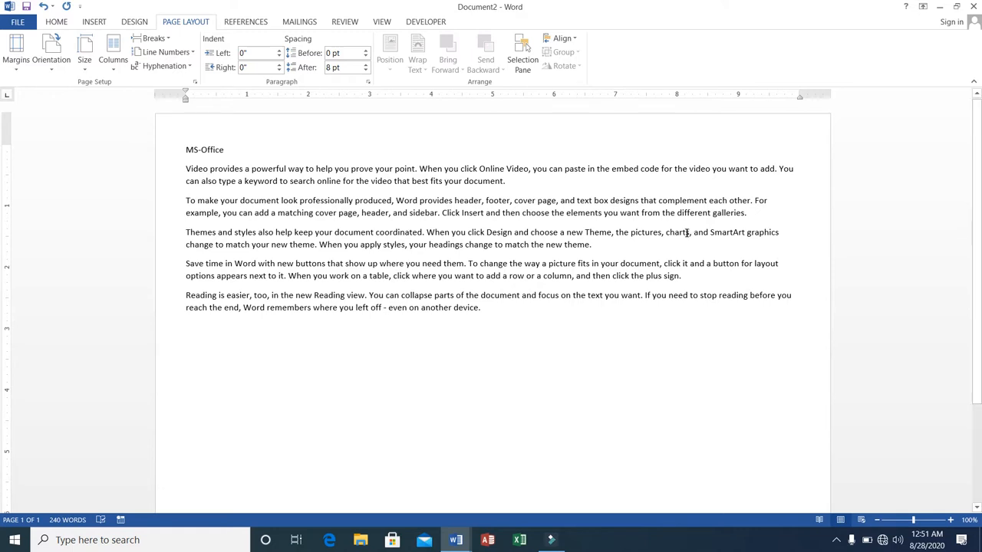
{"action": "left_click", "coordinate": [23, 71]}
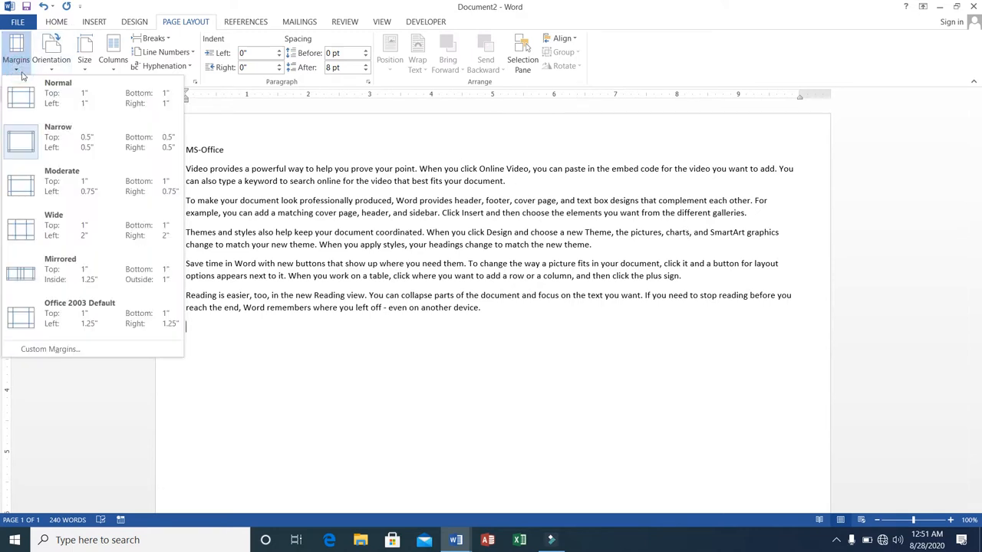
{"action": "left_click", "coordinate": [32, 86]}
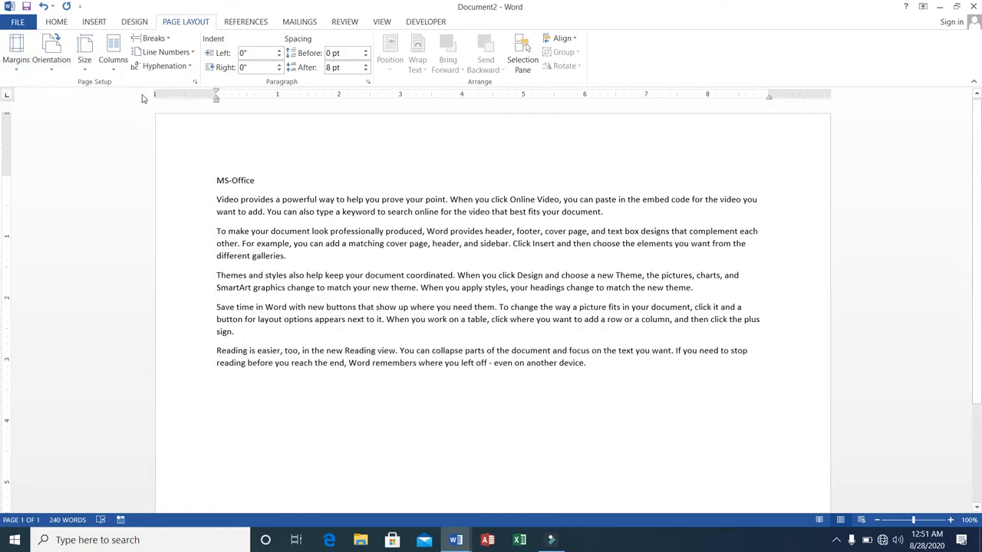
Return the page orientation to Portrait and set the paper size to Tabloid, 11" x 17".
{"action": "left_click", "coordinate": [60, 72]}
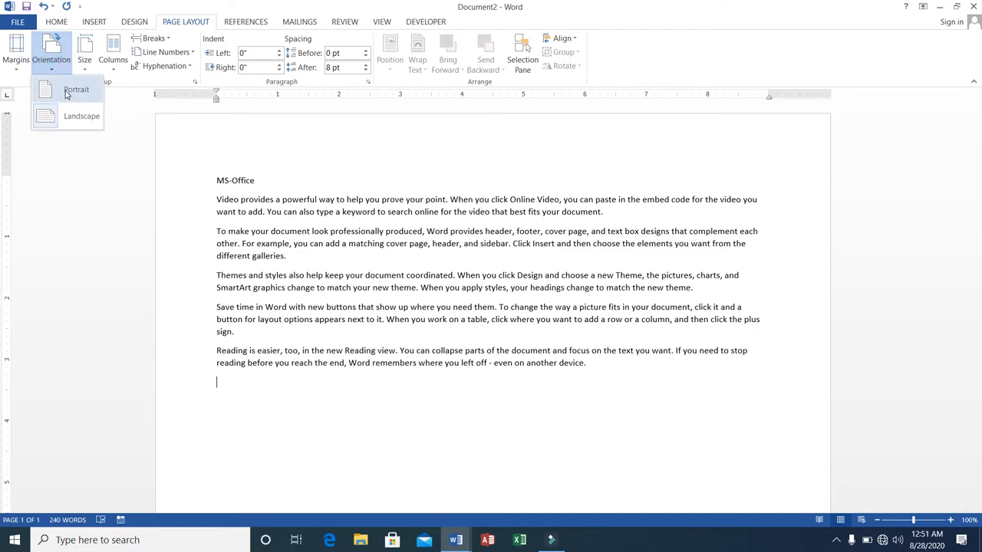
{"action": "left_click", "coordinate": [76, 90]}
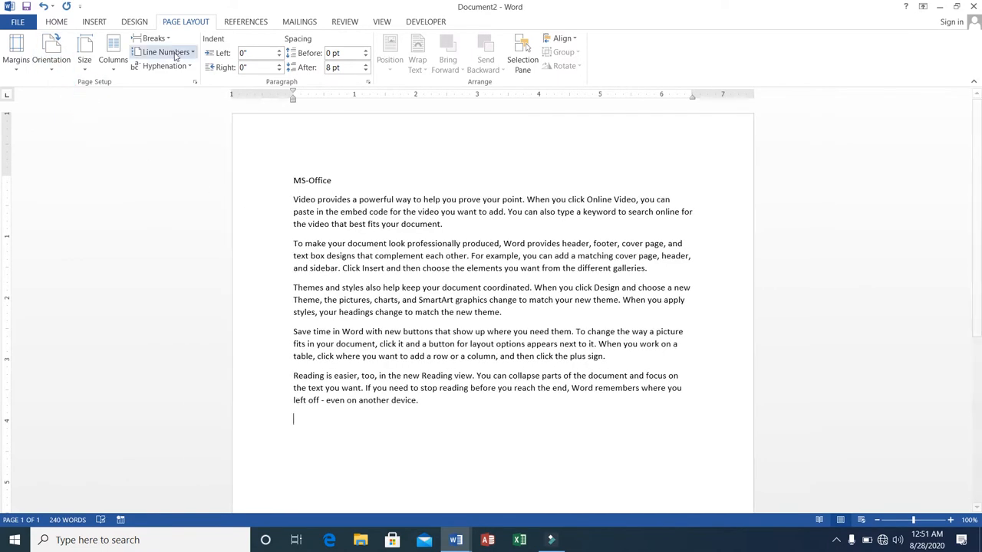
{"action": "left_click", "coordinate": [86, 71]}
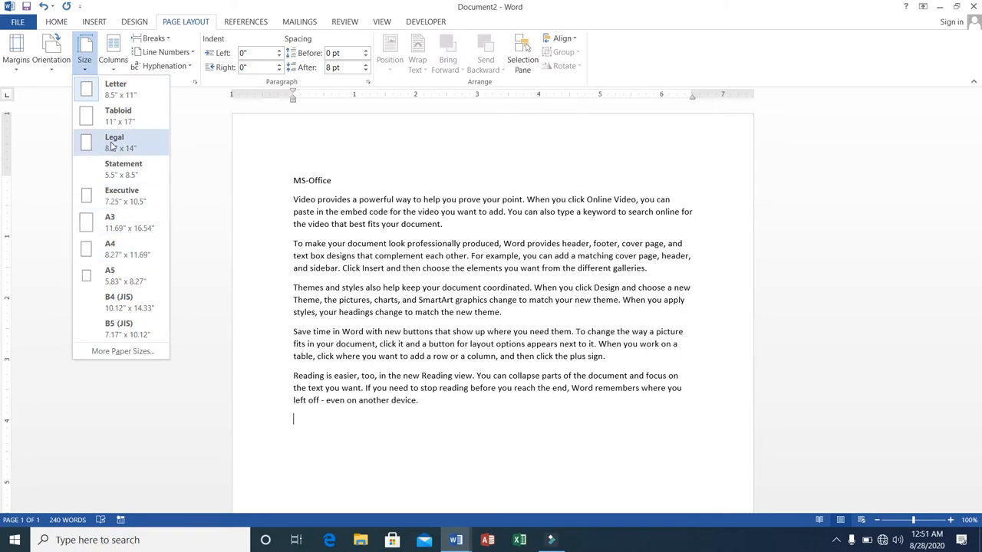
{"action": "left_click", "coordinate": [118, 115]}
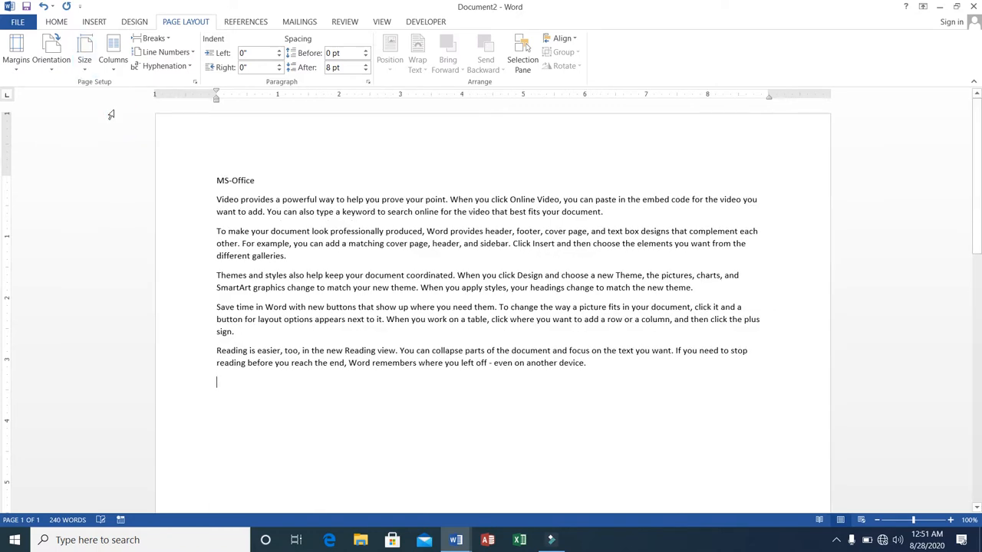
Try the Legal paper size, 8.5" x 14", followed by Statement, 5.5" x 8.5".
{"action": "left_click", "coordinate": [85, 67]}
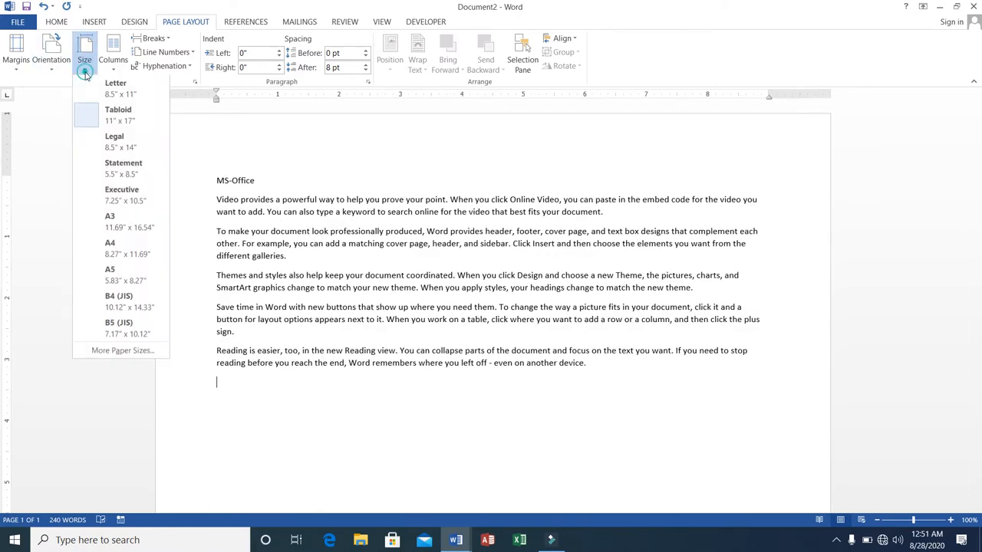
{"action": "left_click", "coordinate": [112, 149]}
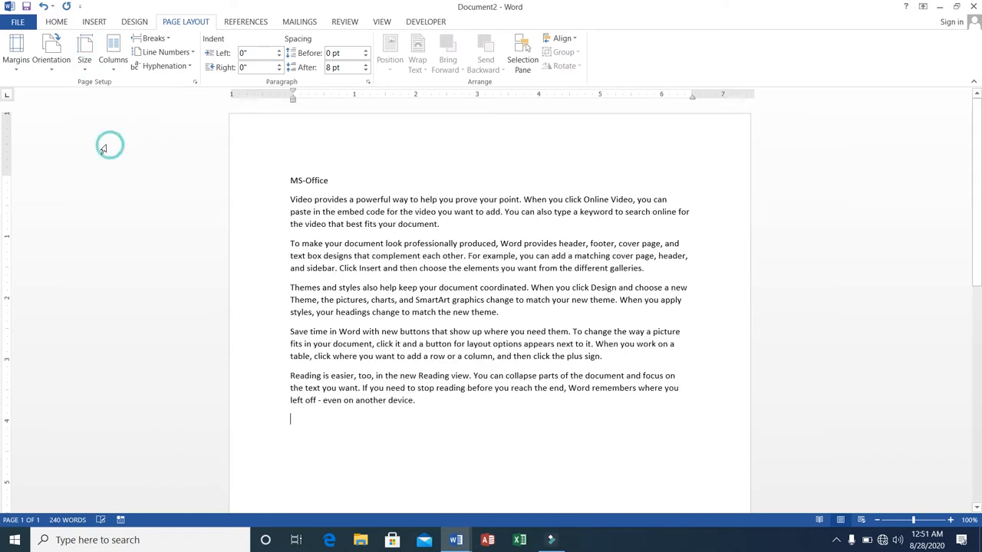
{"action": "left_click", "coordinate": [84, 65]}
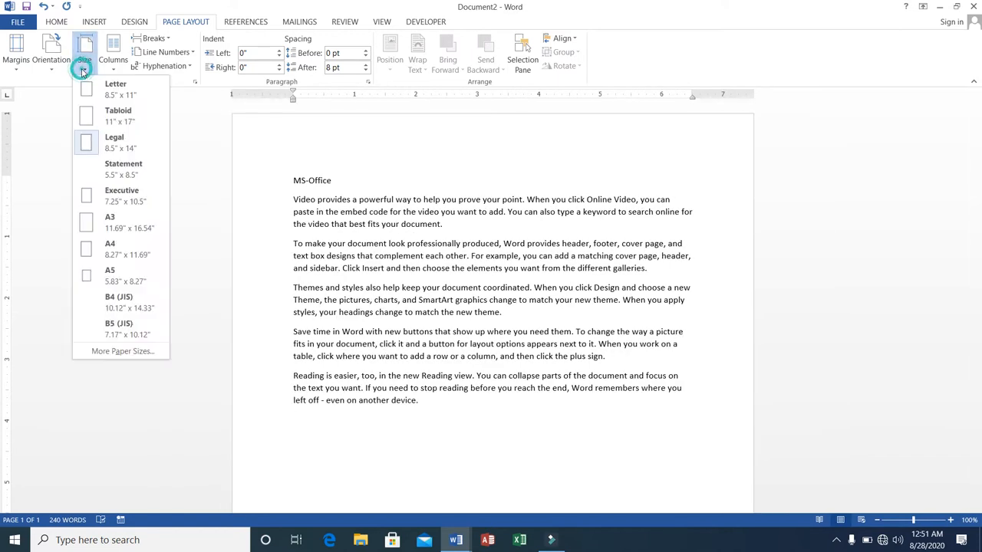
{"action": "left_click", "coordinate": [119, 171]}
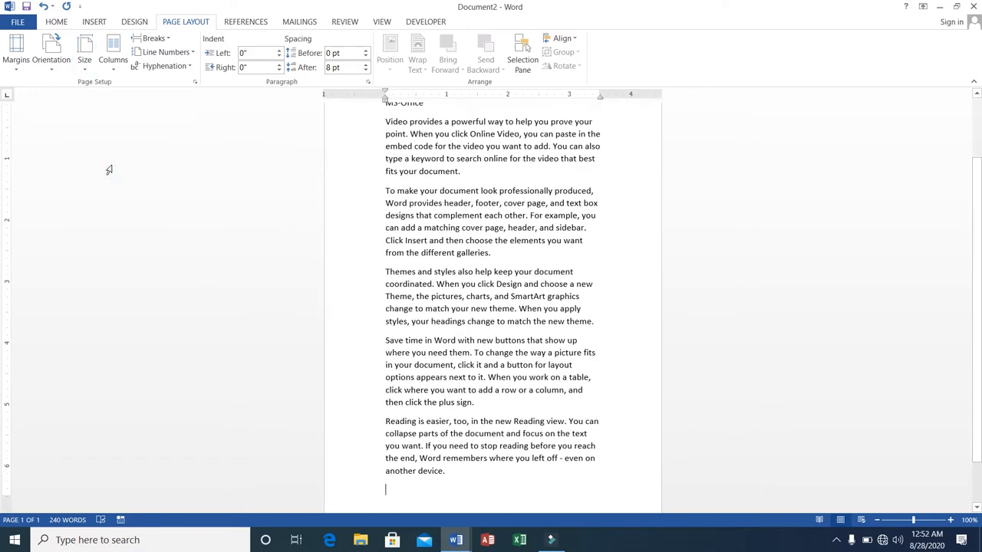
Try the Executive paper size, 7.25" x 10.5", followed by A3, 11.69" x 16.54".
{"action": "left_click", "coordinate": [88, 73]}
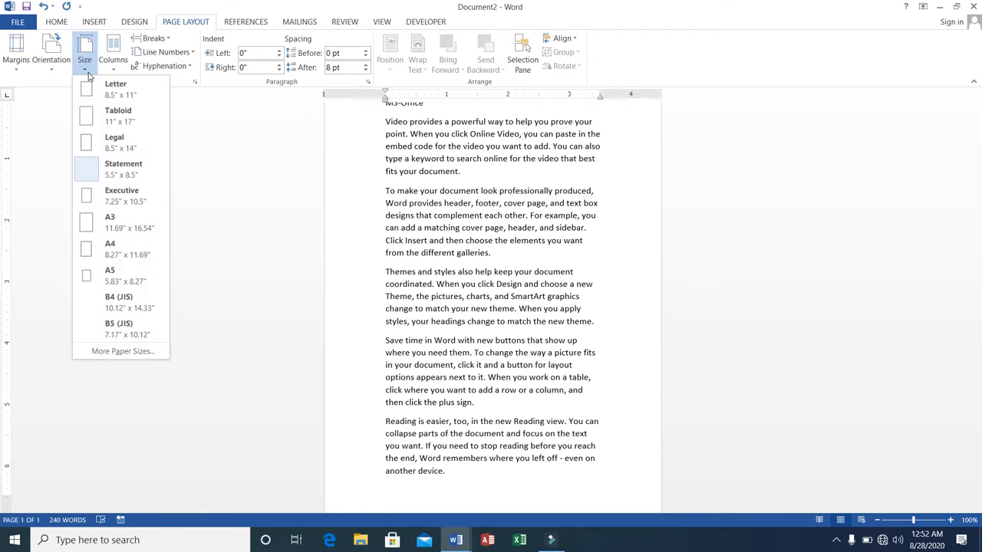
{"action": "left_click", "coordinate": [119, 199]}
{"action": "left_click_drag", "start_coordinate": [111, 191], "coordinate": [393, 230]}
{"action": "left_click", "coordinate": [391, 246]}
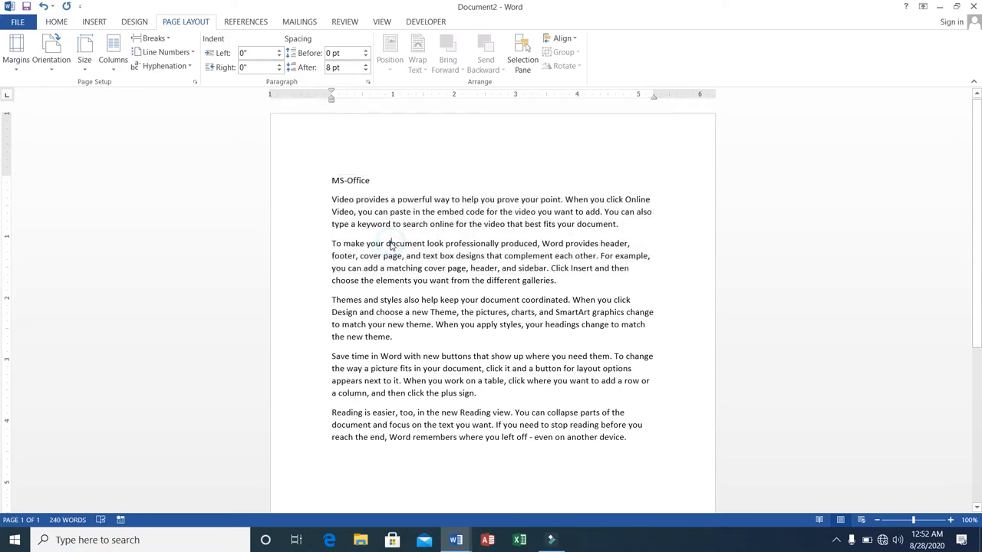
{"action": "left_click", "coordinate": [85, 72]}
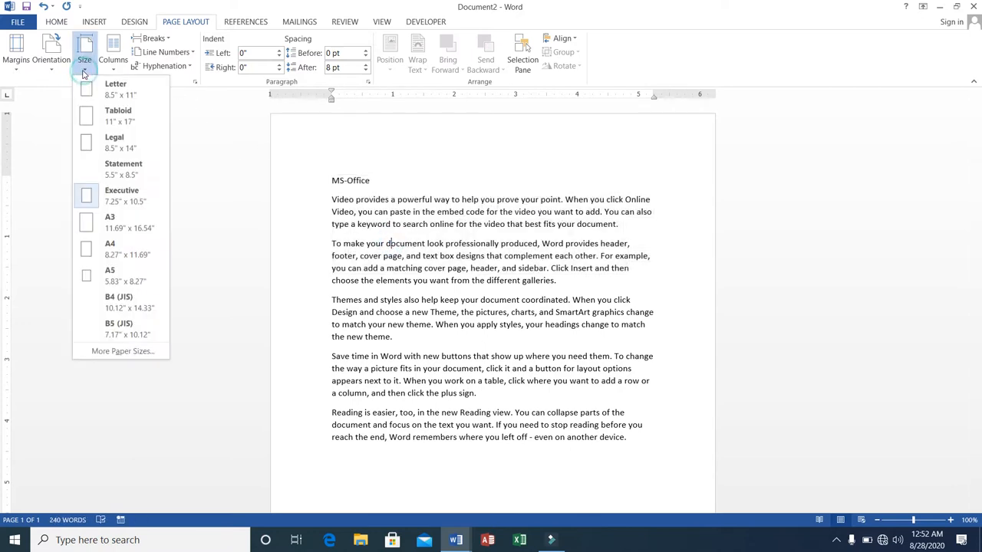
{"action": "left_click", "coordinate": [115, 217]}
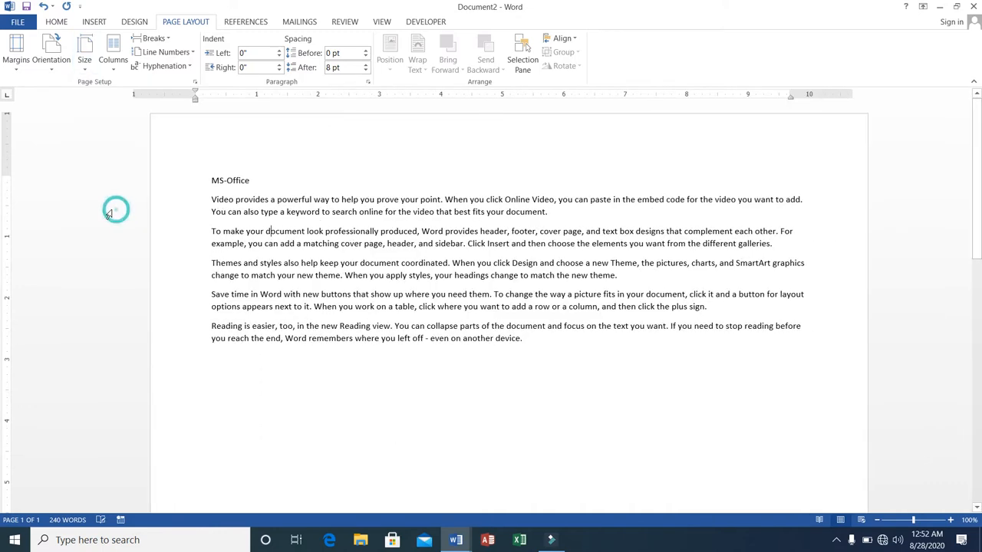
Try the A4 paper size, 8.27" x 11.69", and settle on A5, 5.83" x 8.27".
{"action": "left_click", "coordinate": [84, 62]}
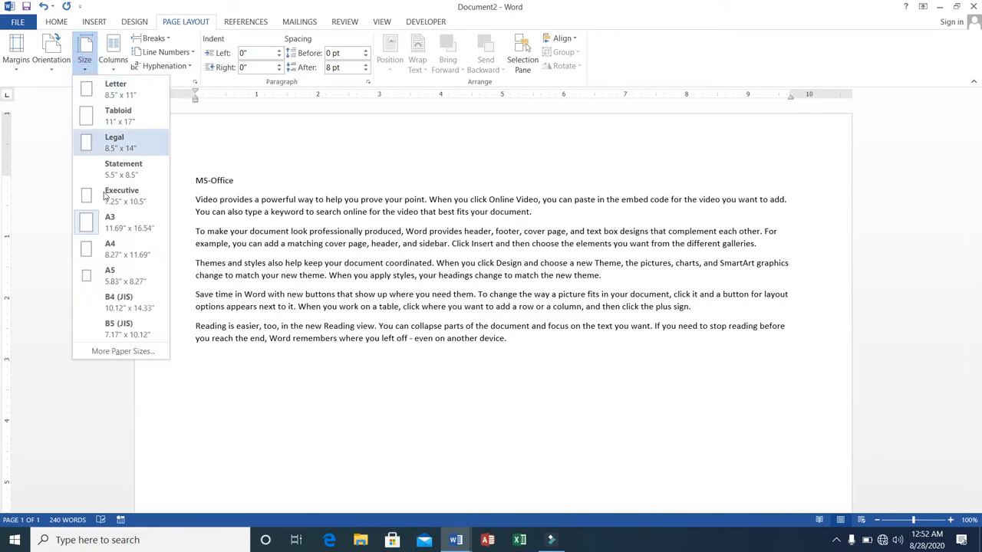
{"action": "left_click", "coordinate": [111, 259]}
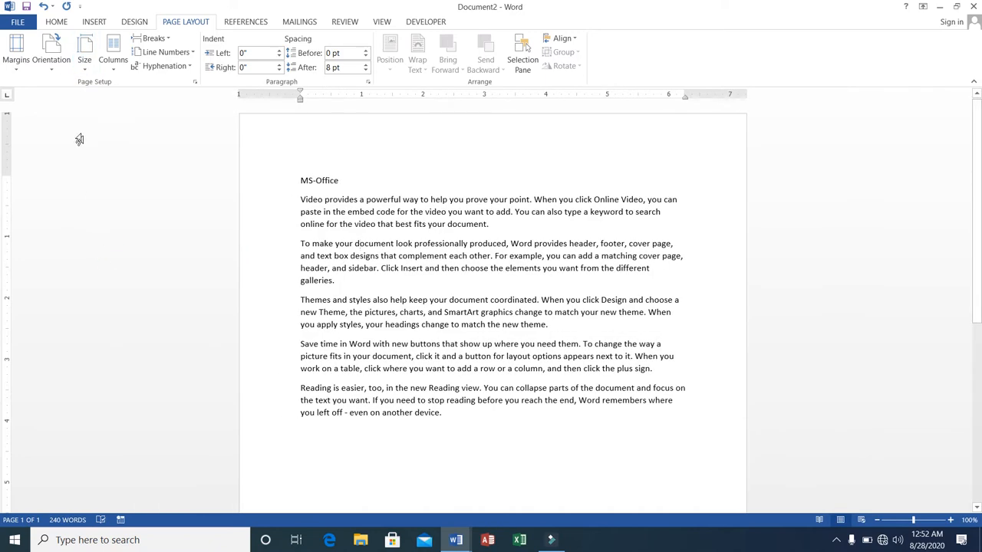
{"action": "left_click", "coordinate": [86, 65]}
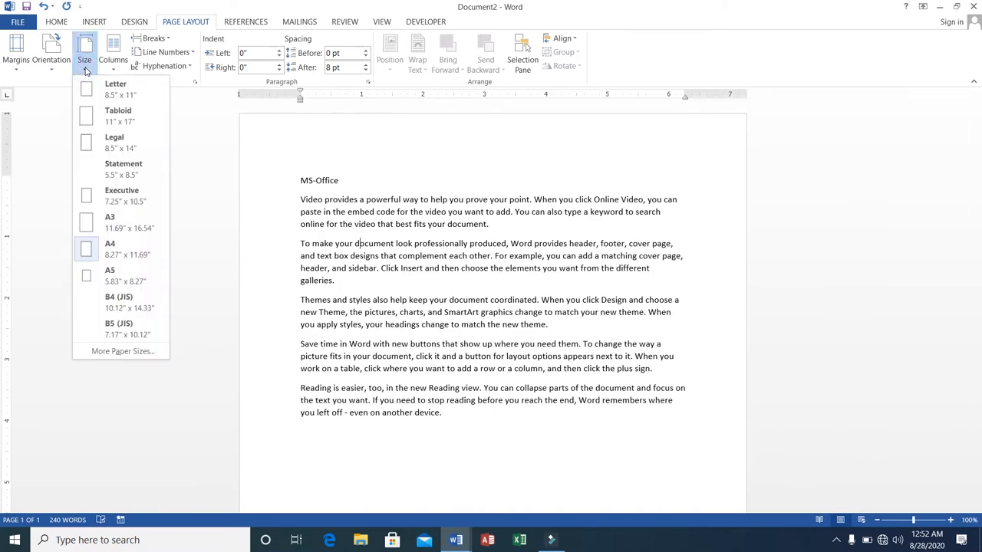
{"action": "left_click", "coordinate": [123, 274]}
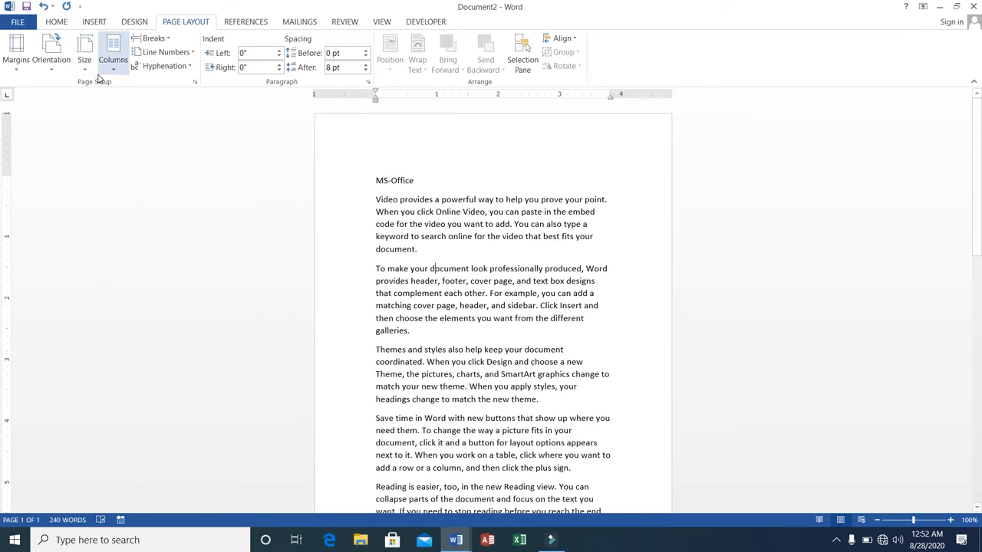
Try the B4 (JIS) paper size, 10.12" x 14.33", and settle on Letter, 8.5" x 11".
{"action": "left_click", "coordinate": [82, 73]}
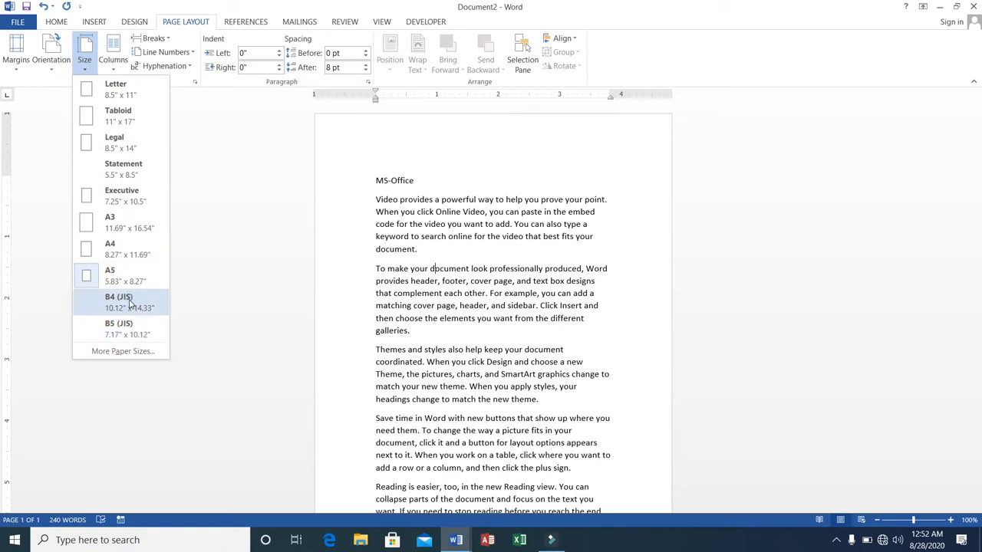
{"action": "left_click", "coordinate": [123, 302]}
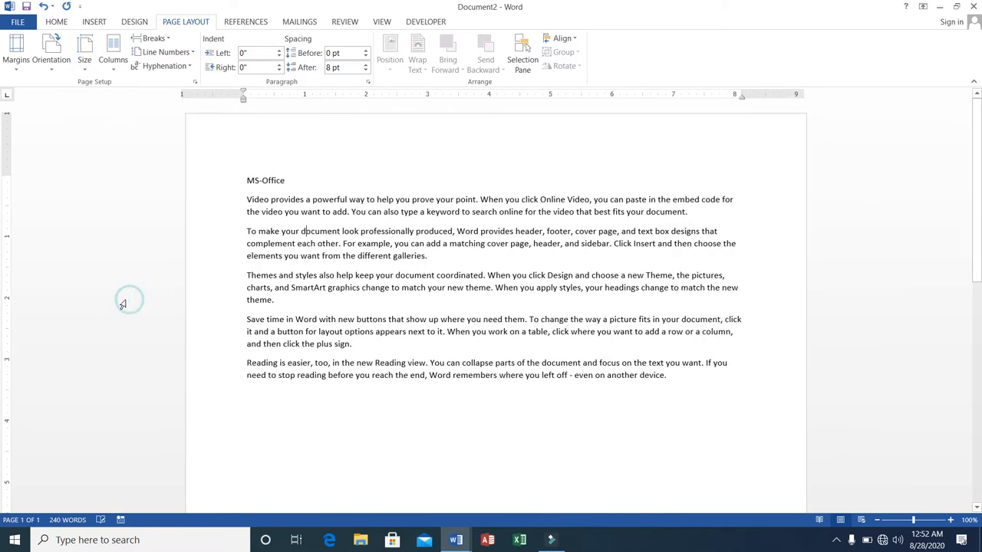
{"action": "left_click", "coordinate": [86, 75]}
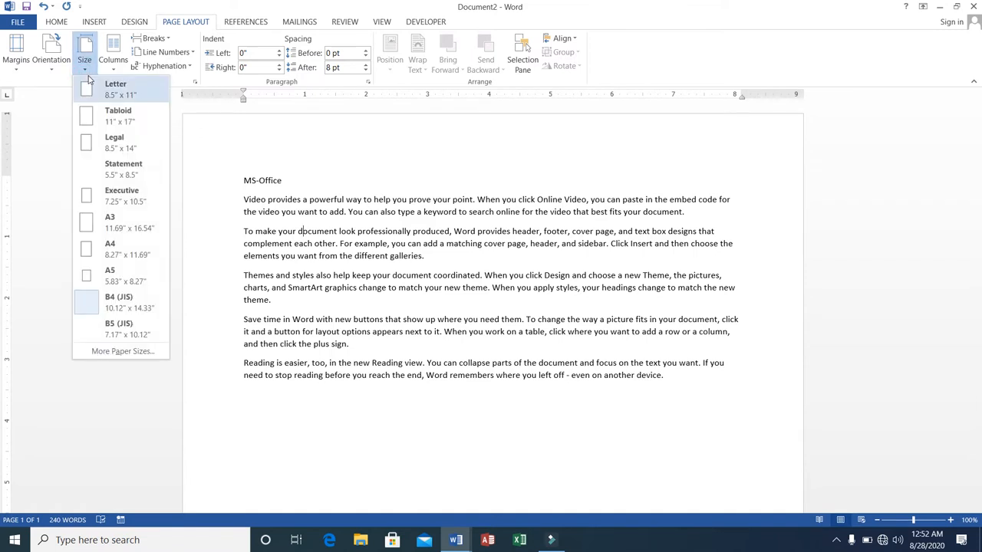
{"action": "left_click", "coordinate": [99, 94]}
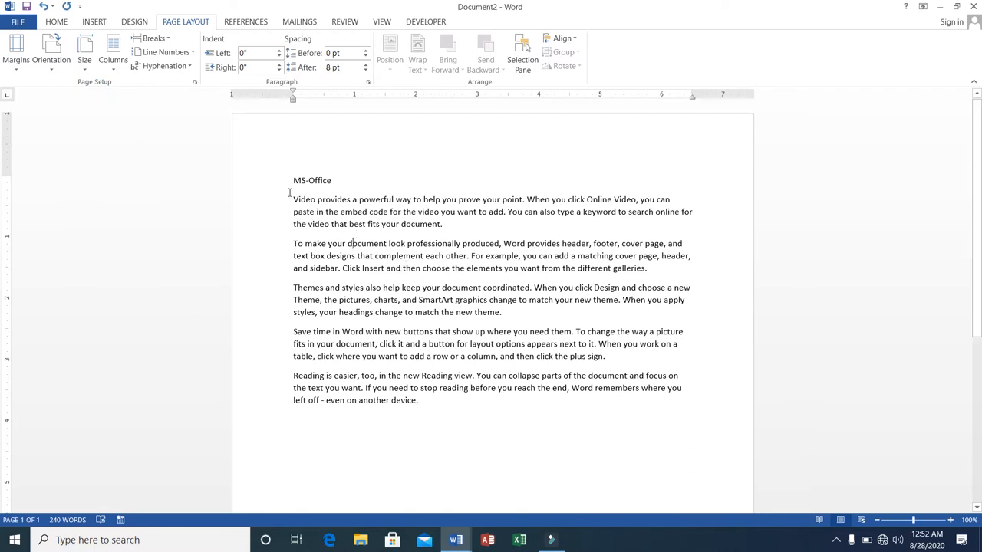
{"action": "scroll", "coordinate": [293, 182], "scroll_direction": "down", "scroll_amount": 1}
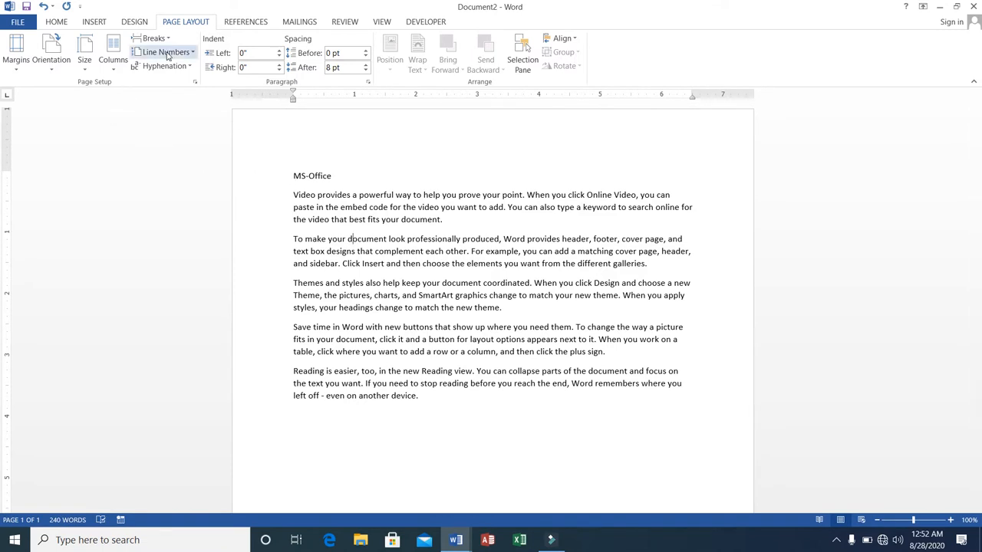
{"action": "scroll", "coordinate": [169, 56], "scroll_direction": "up", "scroll_amount": 2}
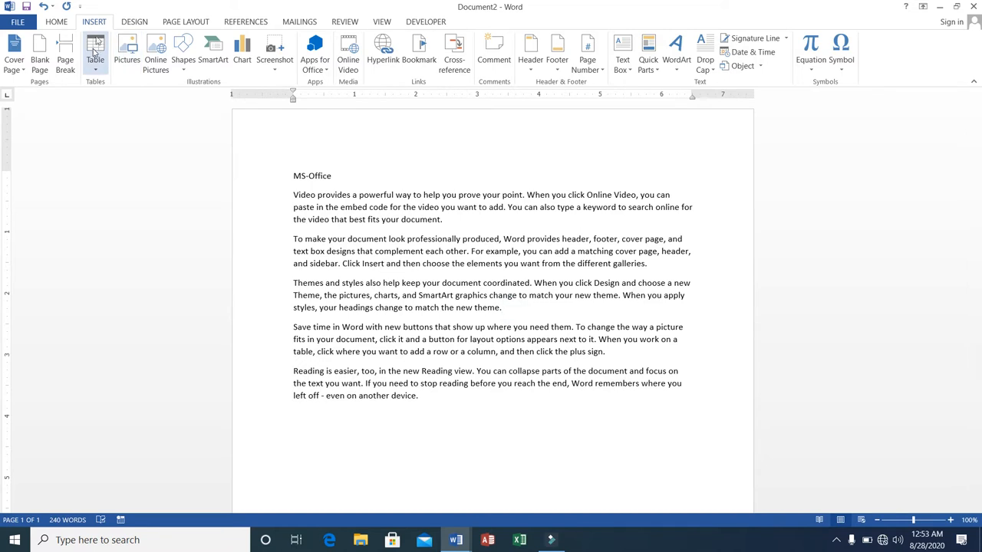
Insert a page break after the paragraph ending "match the new theme" and check how the text splits across pages.
{"action": "left_click", "coordinate": [130, 22]}
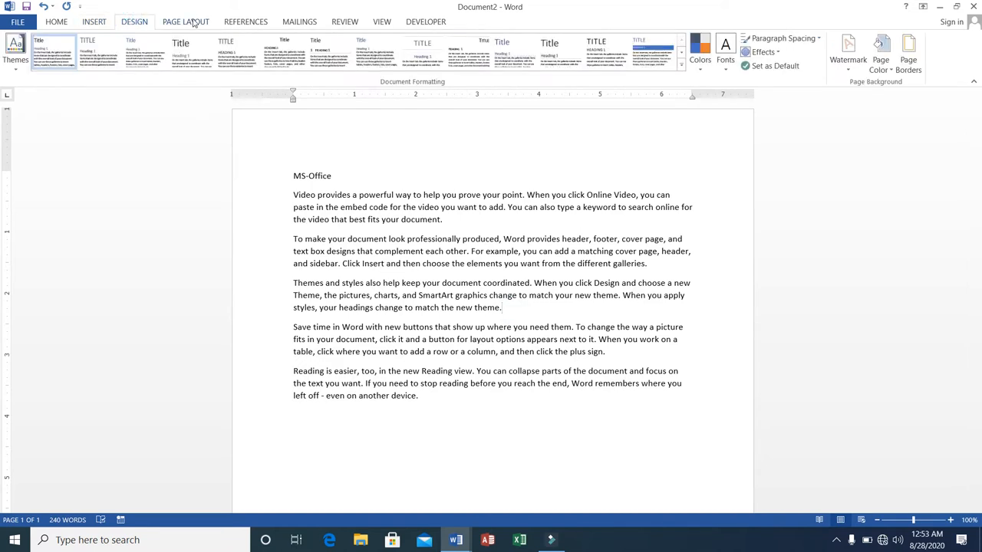
{"action": "left_click", "coordinate": [191, 21]}
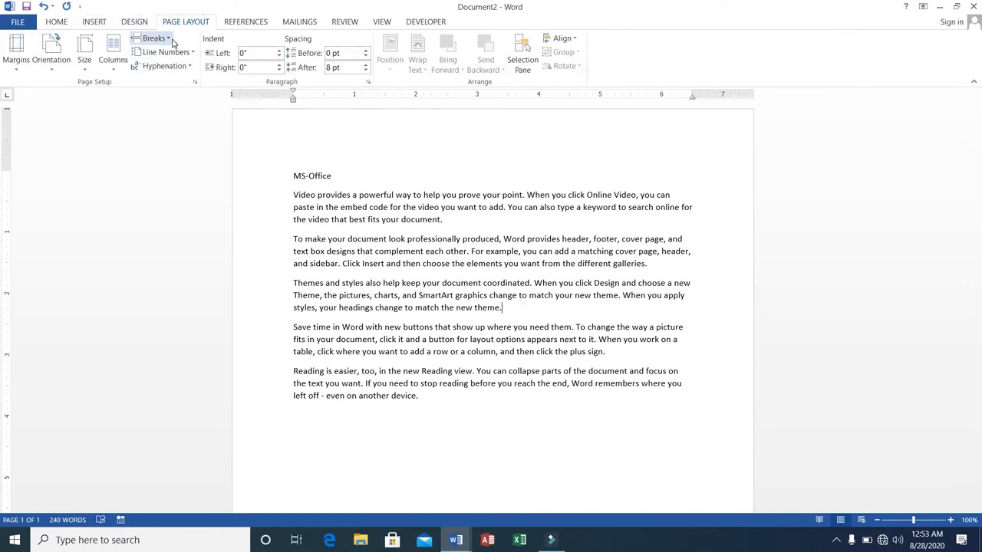
{"action": "left_click", "coordinate": [167, 39]}
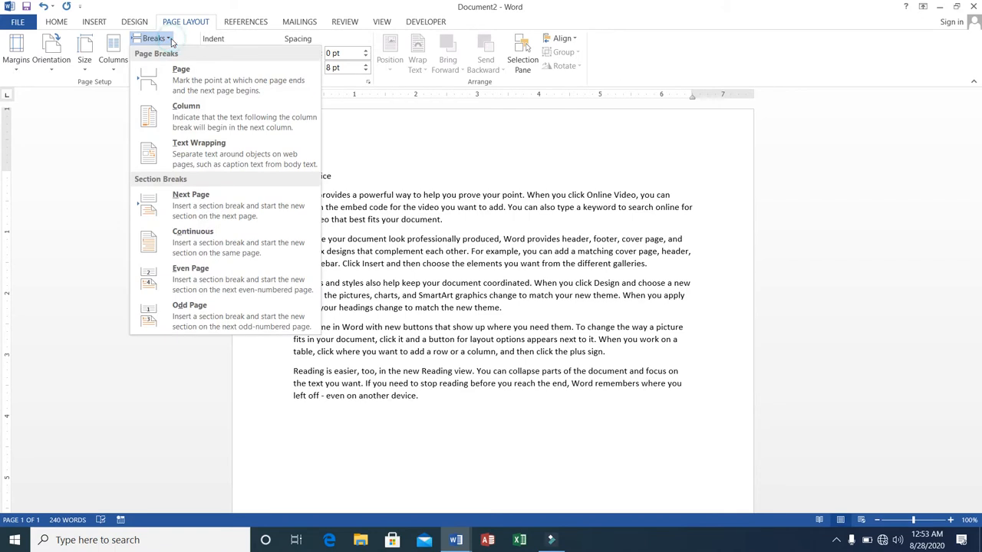
{"action": "left_click", "coordinate": [181, 79]}
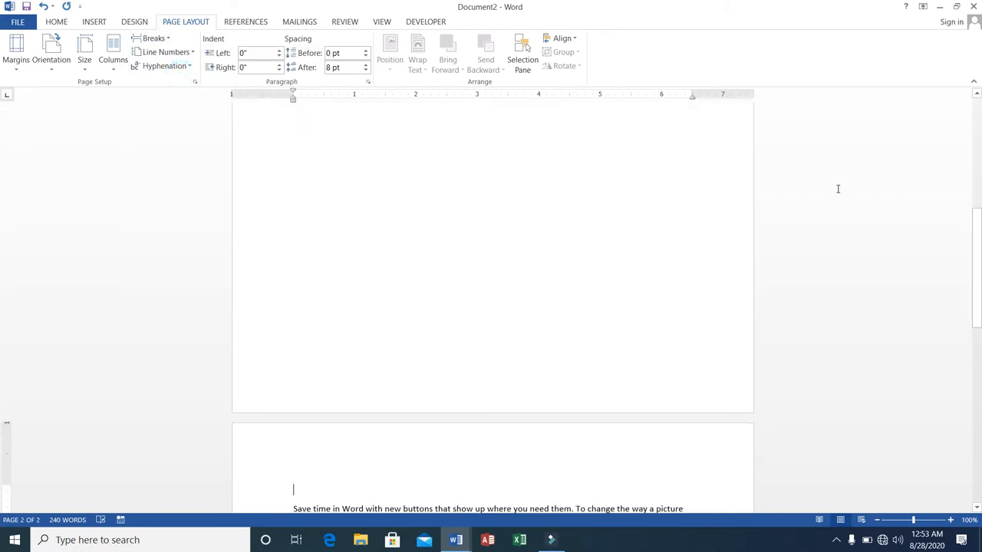
{"action": "left_click_drag", "start_coordinate": [974, 277], "coordinate": [954, 168]}
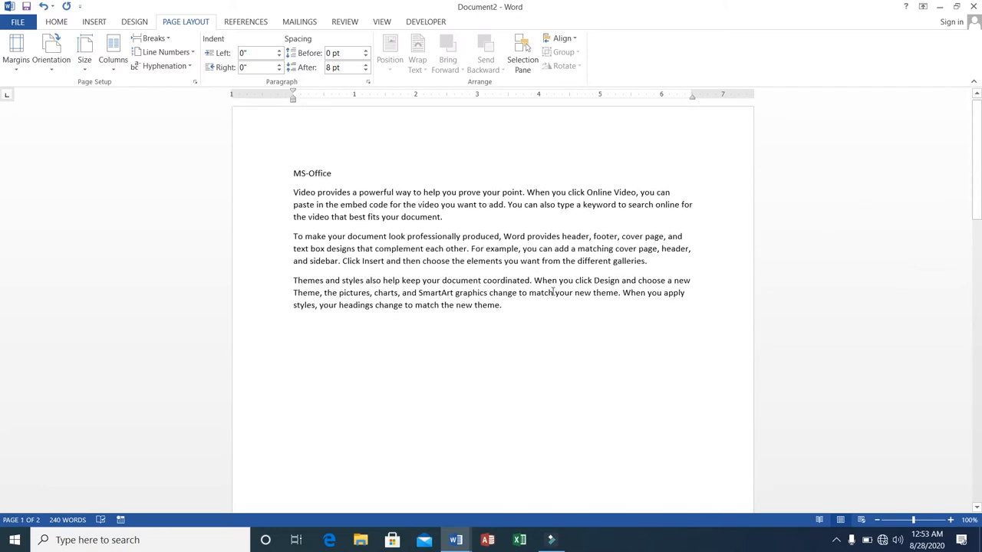
{"action": "left_click", "coordinate": [512, 304]}
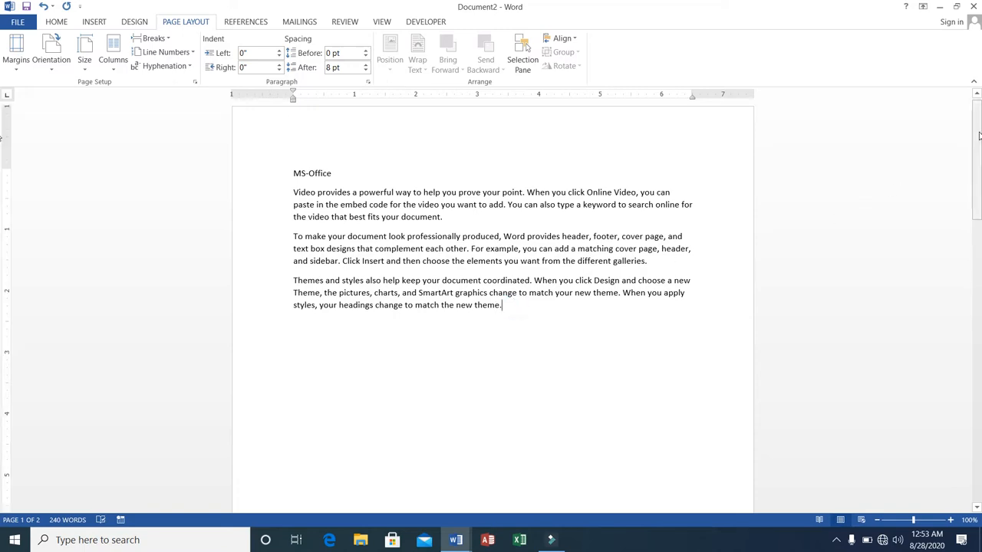
{"action": "mouse_move", "coordinate": [979, 135]}
{"action": "left_mouse_down"}
{"action": "mouse_move", "coordinate": [978, 345]}
{"action": "mouse_move", "coordinate": [970, 119]}
{"action": "left_mouse_up"}
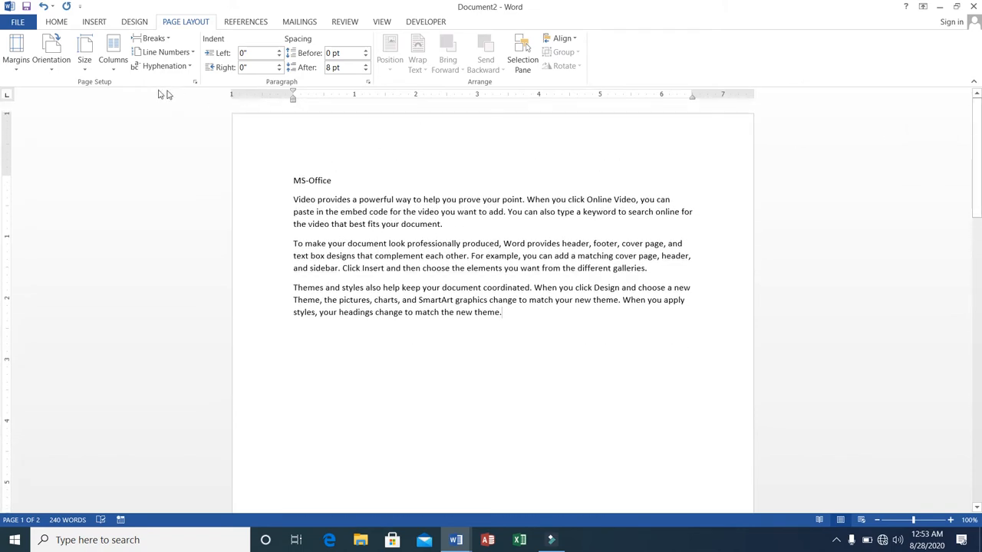
Lay out the document text in two columns.
{"action": "left_click", "coordinate": [168, 38]}
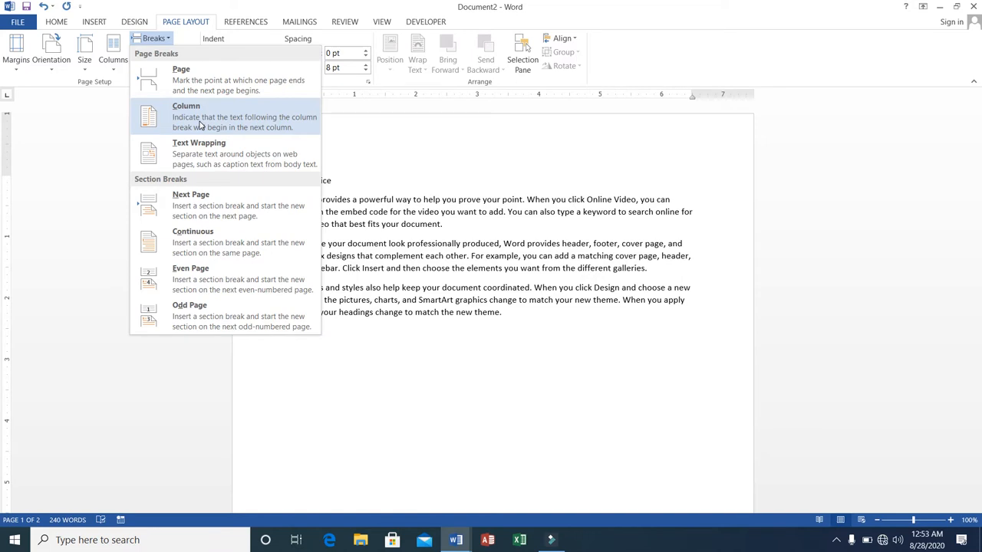
{"action": "left_click", "coordinate": [114, 70]}
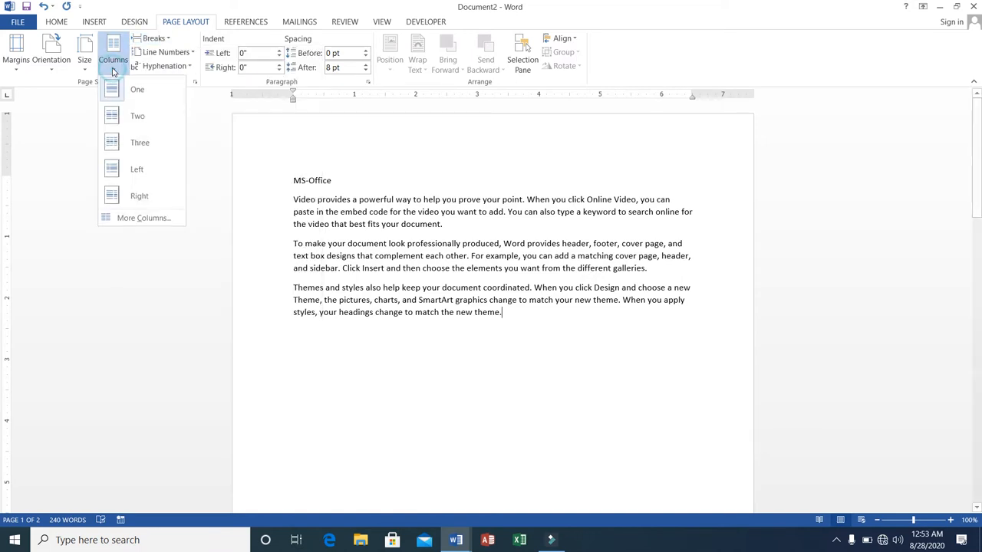
{"action": "left_click", "coordinate": [124, 112]}
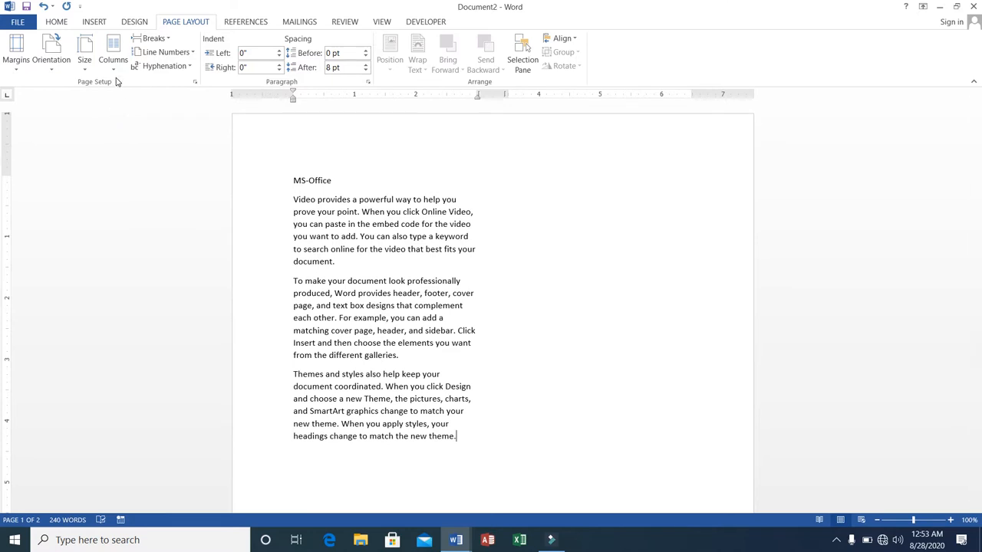
{"action": "scroll", "coordinate": [117, 82], "scroll_direction": "up", "scroll_amount": 3}
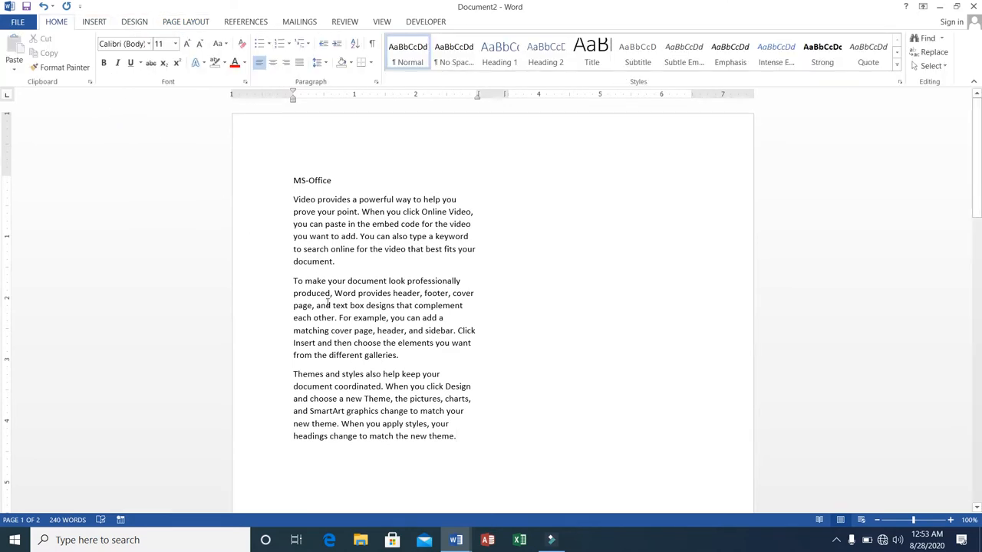
Remove the page break after the "Themes and styles" paragraph, keeping "Save time in Word" as a separate paragraph.
{"action": "key", "text": "Delete"}
{"action": "key", "text": "Delete"}
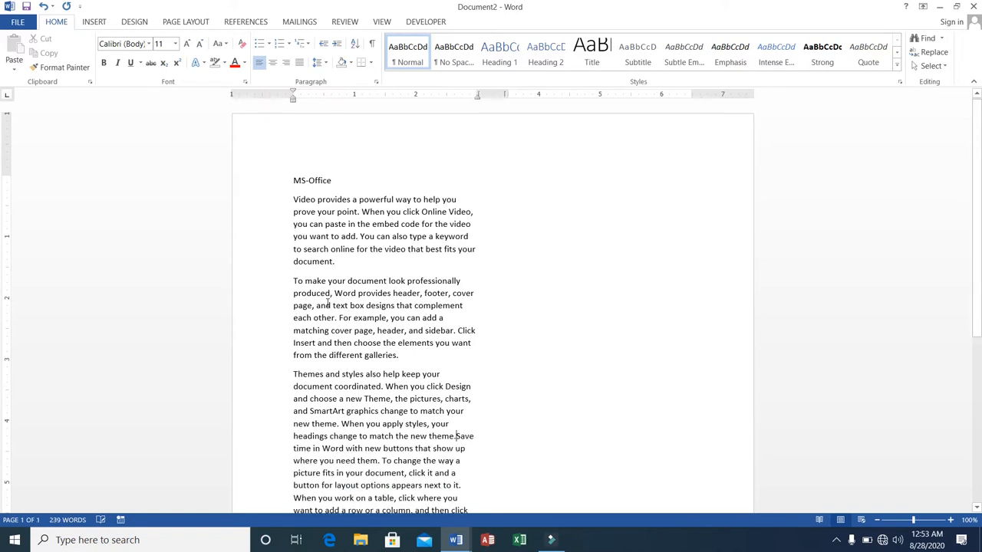
{"action": "key", "text": "Return"}
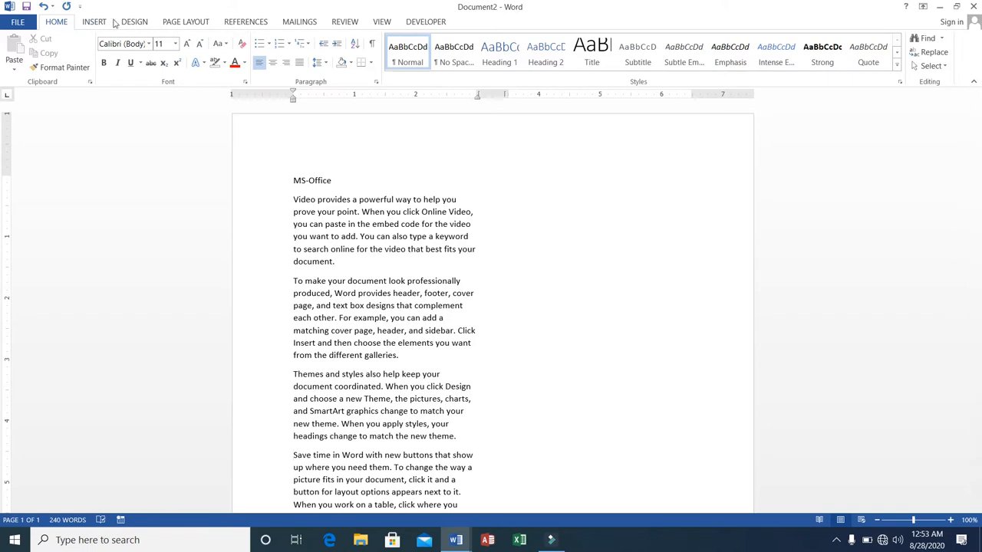
Lay out the document text in three columns and review how the text flows across them.
{"action": "left_click", "coordinate": [170, 22]}
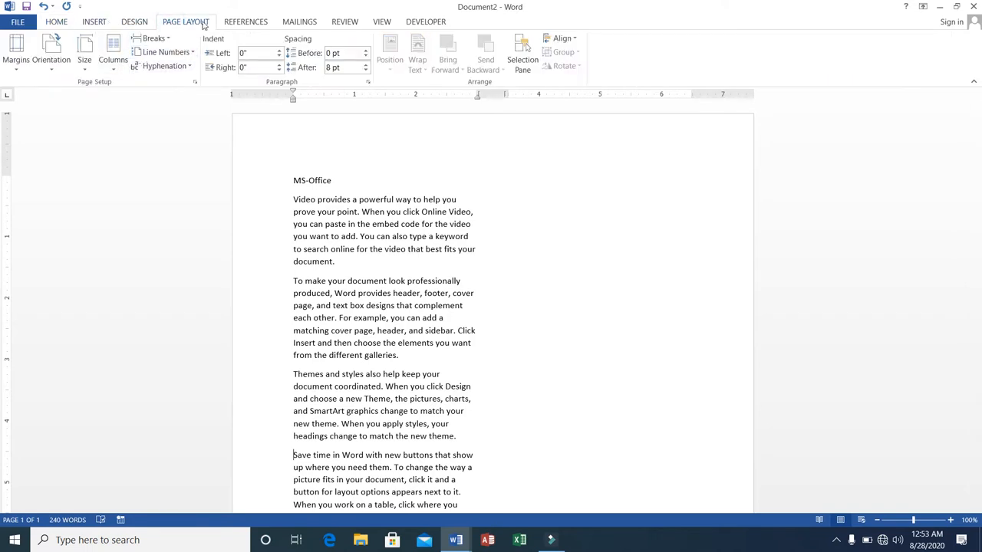
{"action": "left_click", "coordinate": [166, 39]}
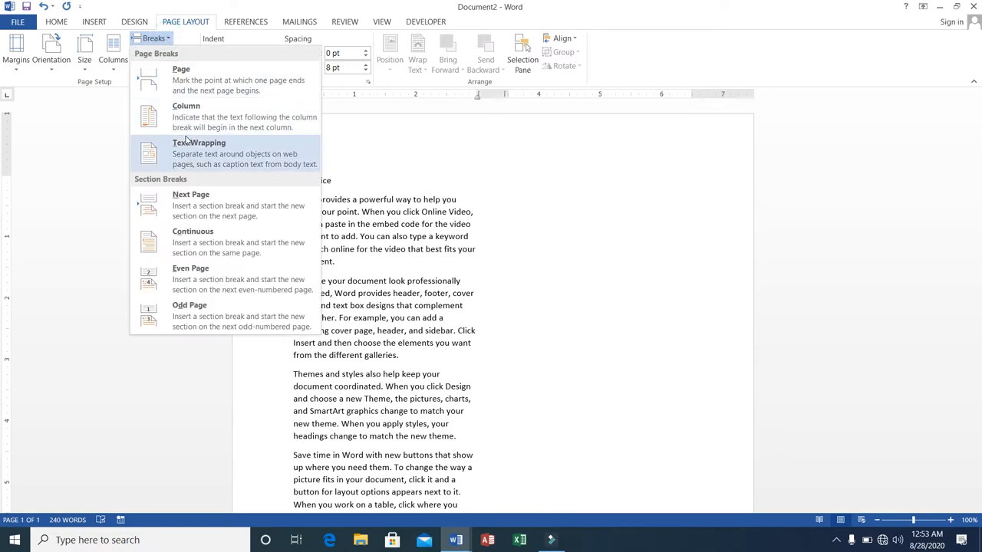
{"action": "left_click", "coordinate": [113, 68]}
{"action": "left_click", "coordinate": [114, 67]}
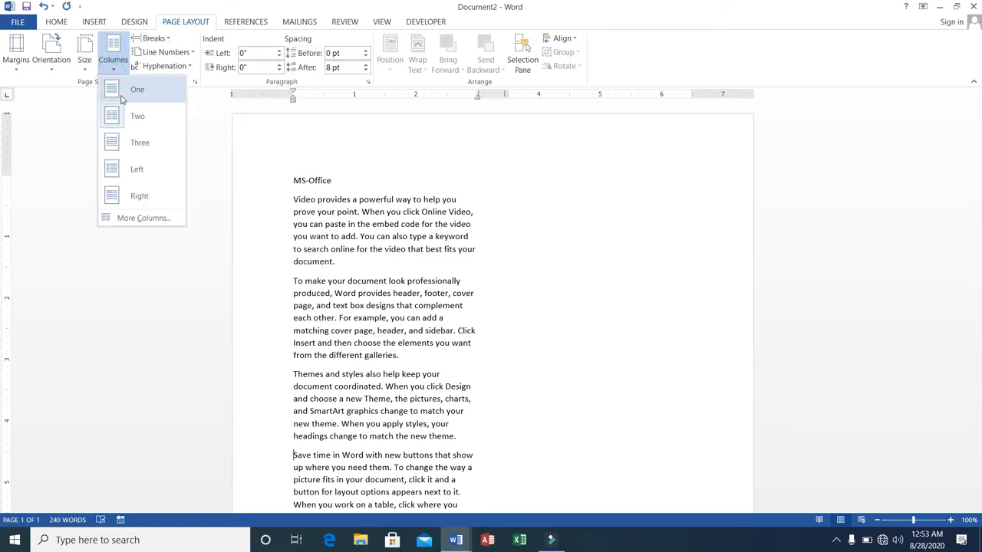
{"action": "left_click", "coordinate": [123, 140]}
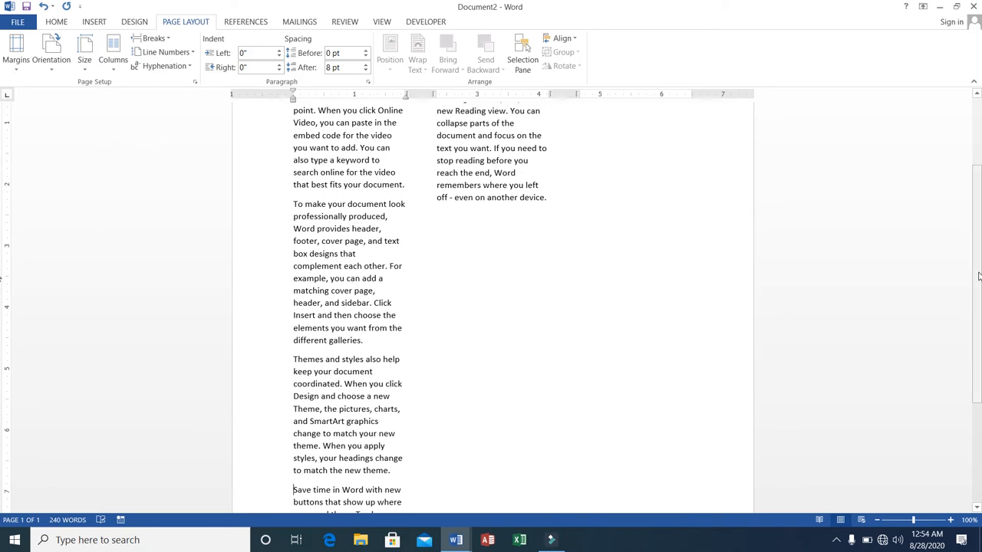
{"action": "left_click_drag", "start_coordinate": [978, 276], "coordinate": [973, 159]}
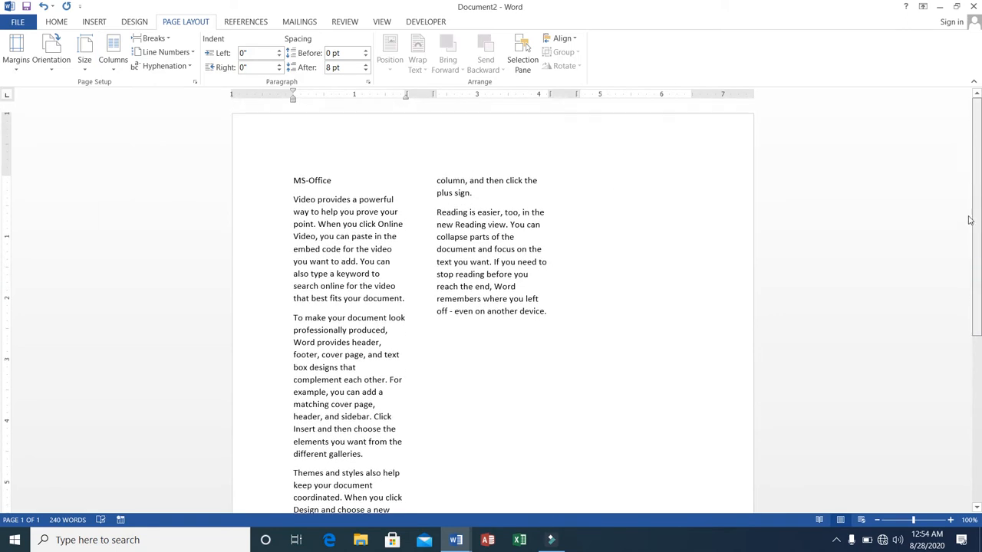
{"action": "scroll", "coordinate": [969, 220], "scroll_direction": "down", "scroll_amount": 1}
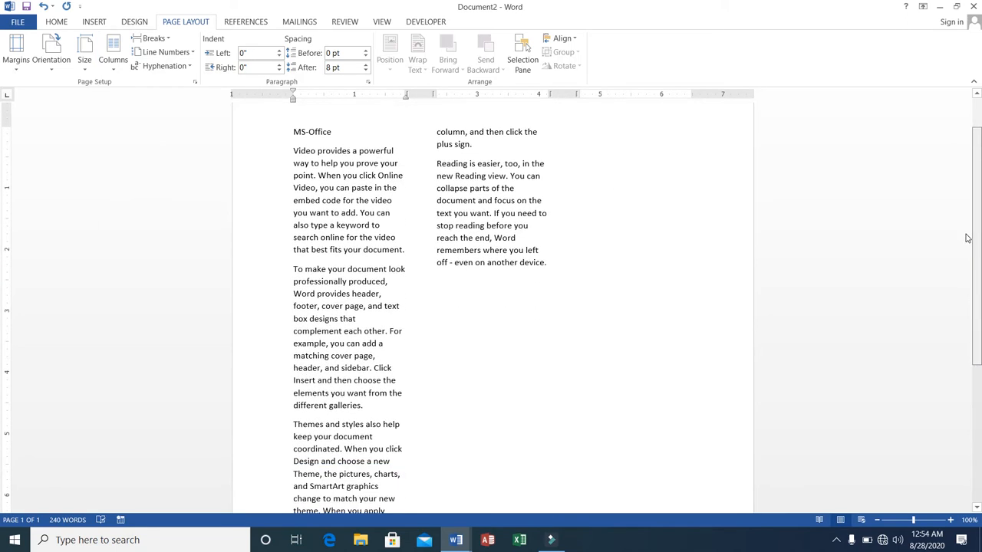
Generate more sample text below the last paragraph with =rand().
{"action": "left_click", "coordinate": [454, 292]}
{"action": "type", "text": "=rand"}
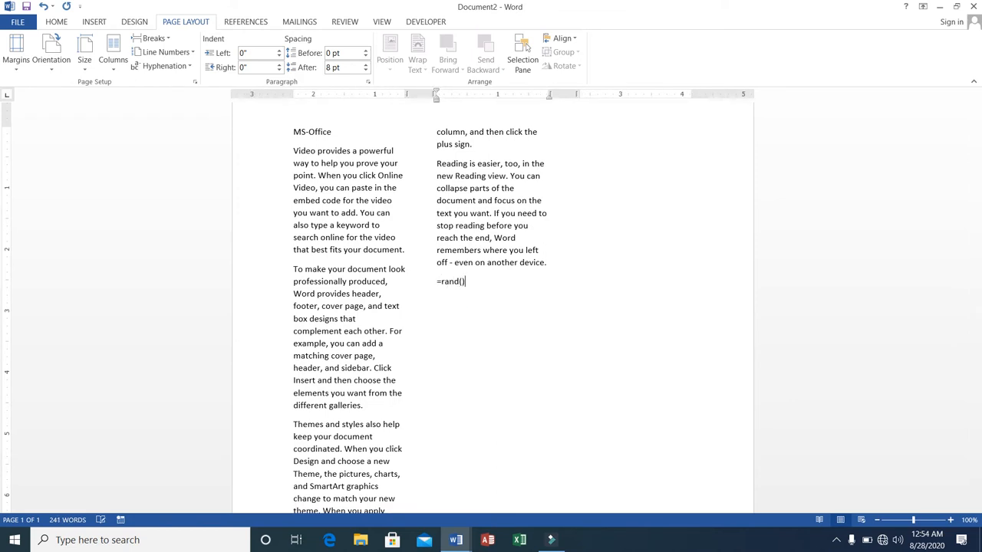
{"action": "type", "text": "()"}
{"action": "key", "text": "Return"}
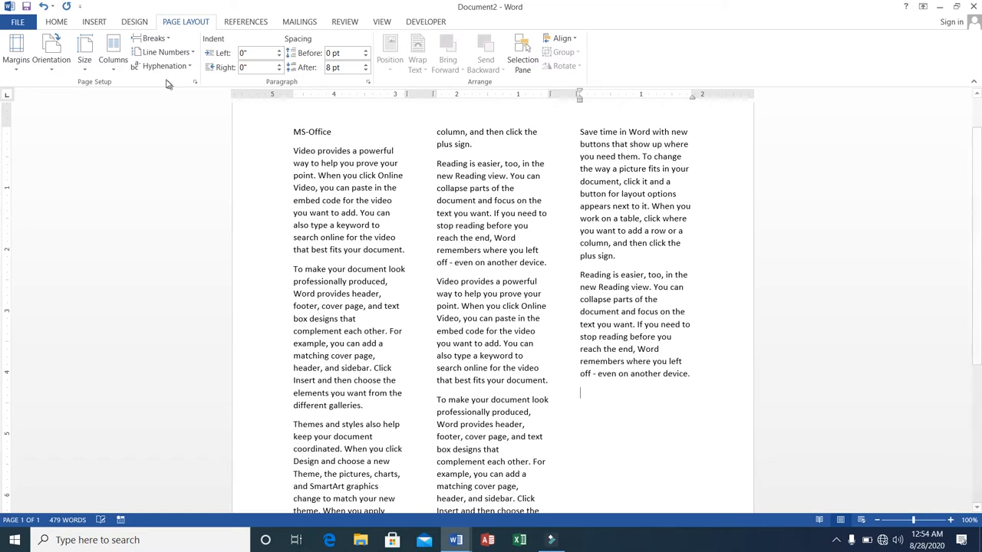
Insert a Next Page section break after the sample text, followed by a Continuous section break on the new page.
{"action": "left_click", "coordinate": [157, 38]}
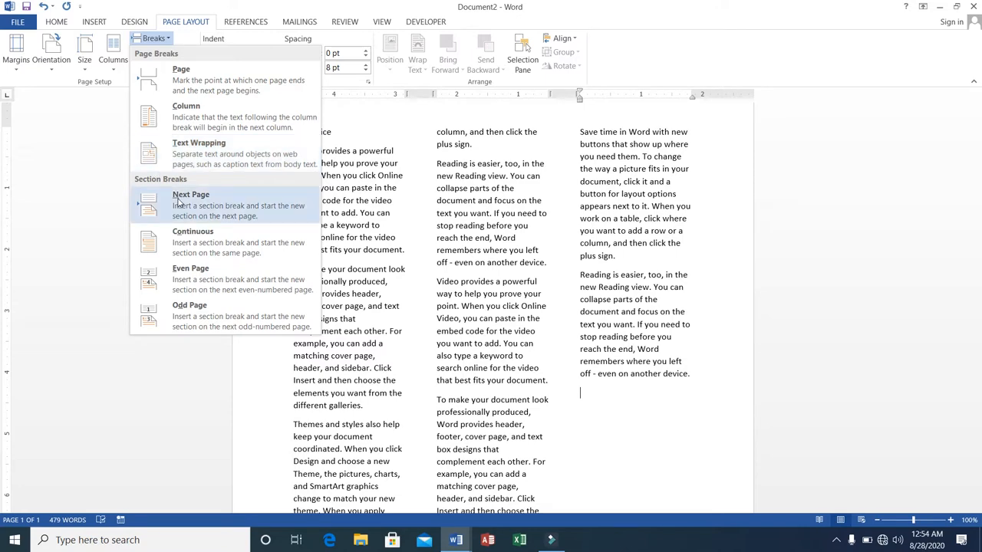
{"action": "left_click", "coordinate": [192, 216]}
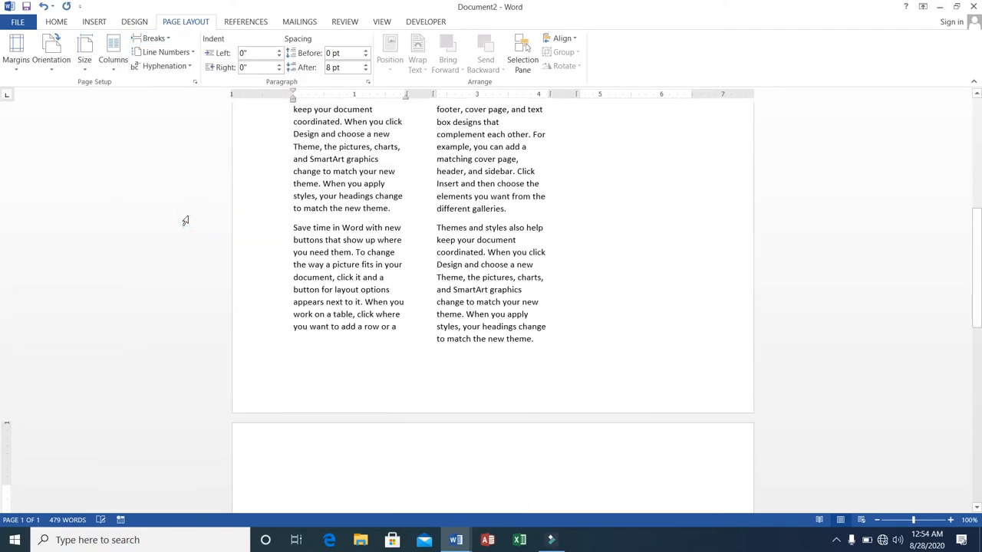
{"action": "left_click", "coordinate": [167, 40]}
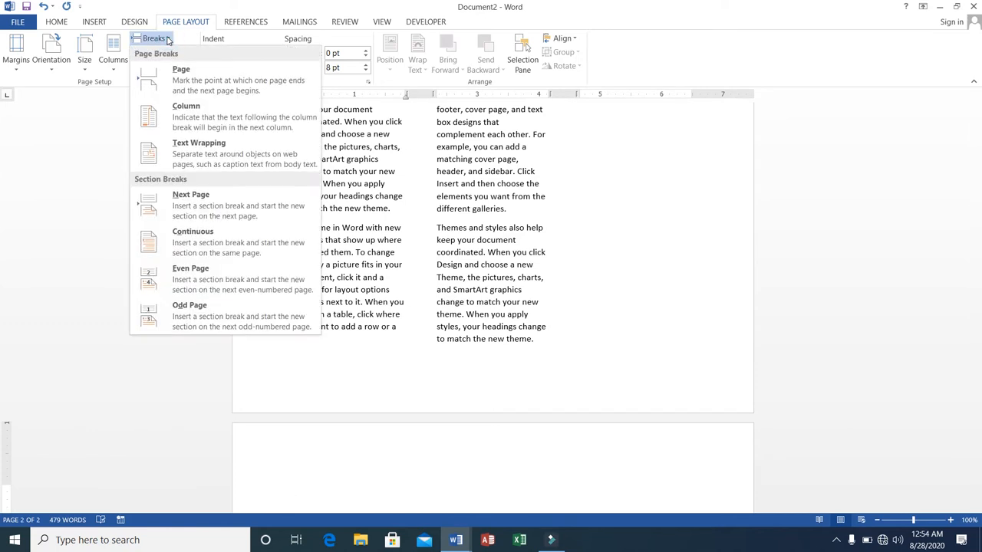
{"action": "left_click", "coordinate": [176, 245]}
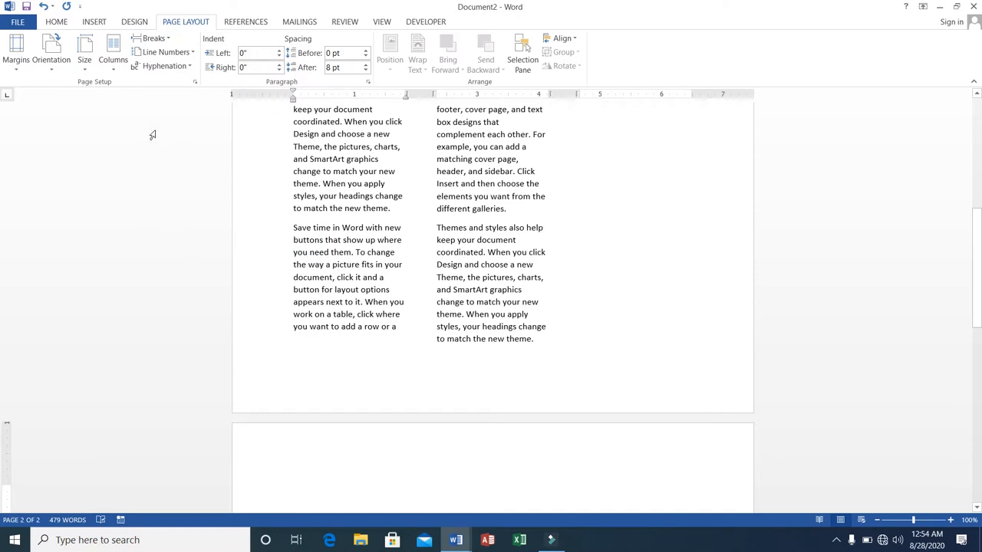
Insert an Even Page section break at the current cursor position.
{"action": "left_click", "coordinate": [193, 52]}
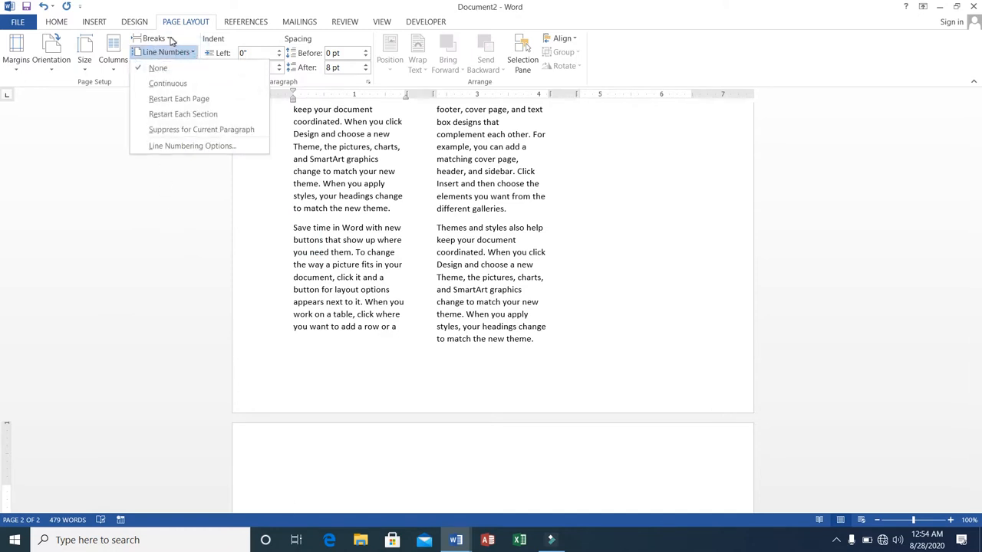
{"action": "left_click", "coordinate": [171, 40]}
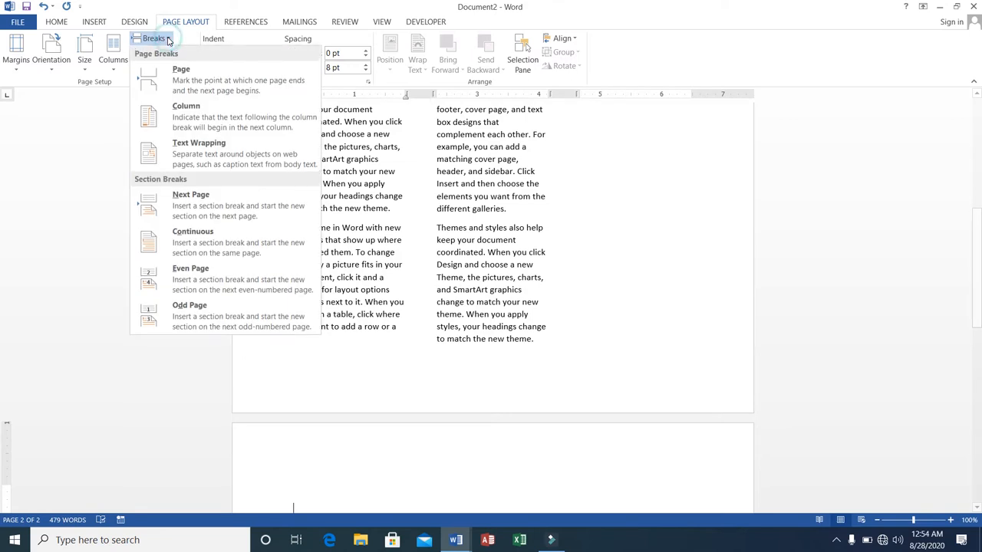
{"action": "left_click", "coordinate": [178, 287]}
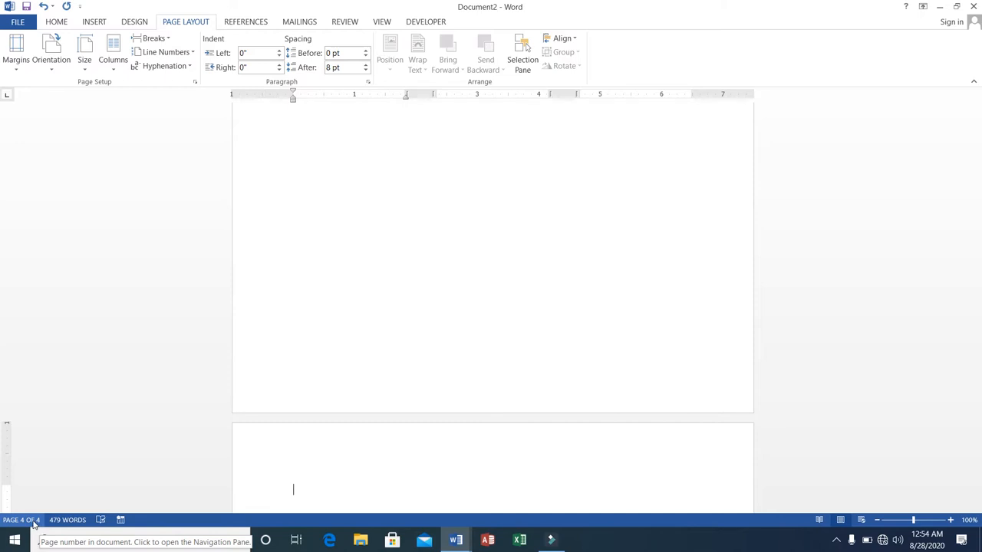
Insert an Odd Page section break at the current cursor position.
{"action": "left_click", "coordinate": [168, 39]}
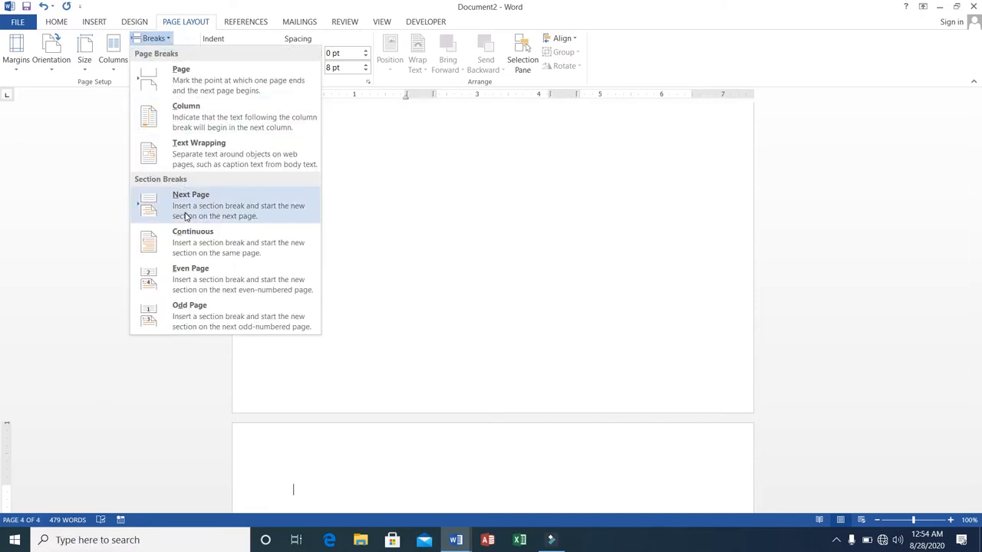
{"action": "left_click", "coordinate": [190, 318]}
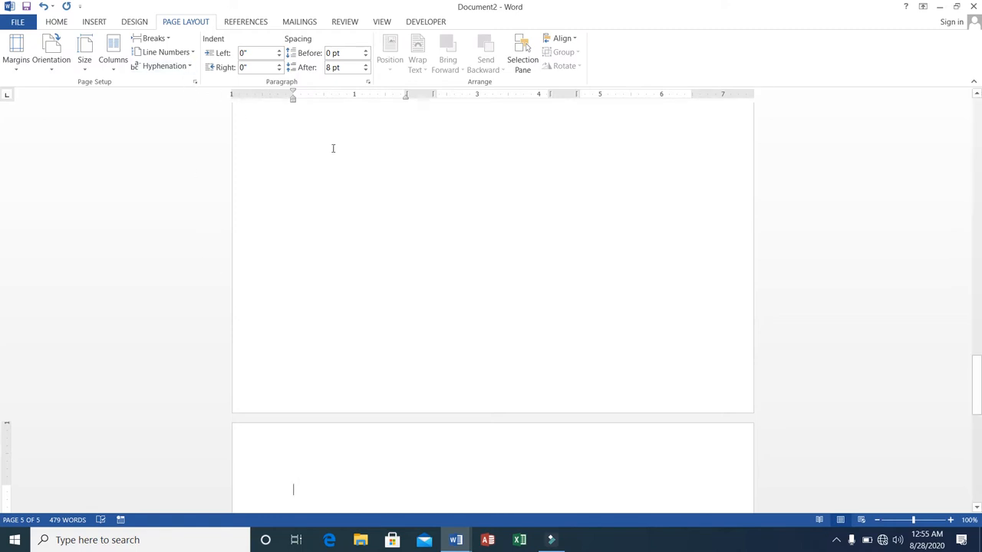
Turn on Continuous line numbering for the three-column text on the first page.
{"action": "left_click", "coordinate": [191, 52]}
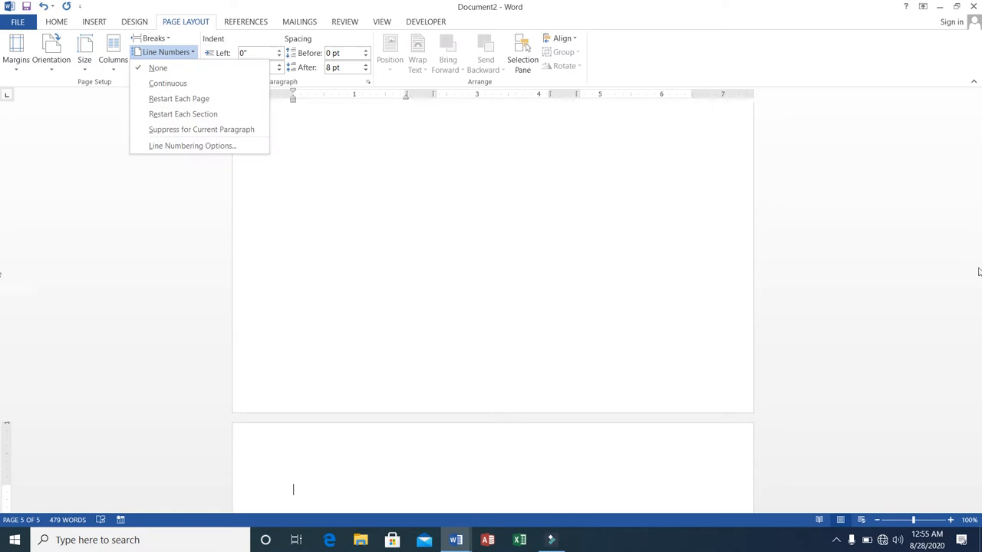
{"action": "left_click", "coordinate": [429, 167]}
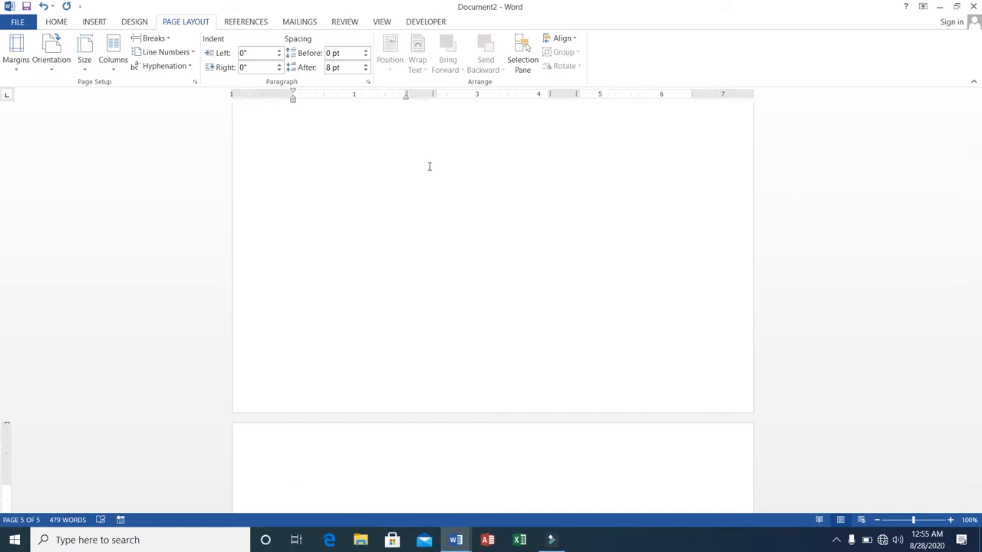
{"action": "scroll", "coordinate": [430, 167], "scroll_direction": "up", "scroll_amount": 20}
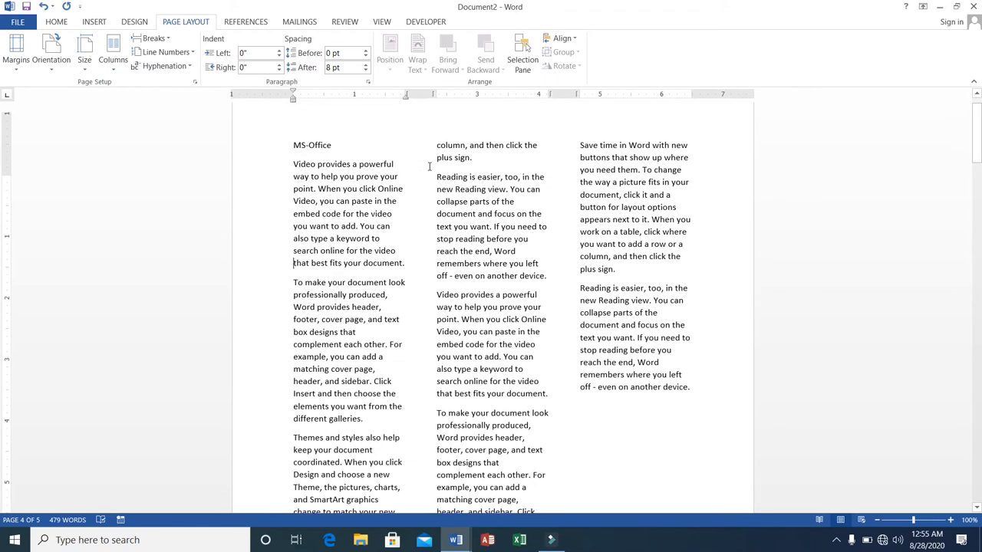
{"action": "scroll", "coordinate": [429, 166], "scroll_direction": "up", "scroll_amount": 1}
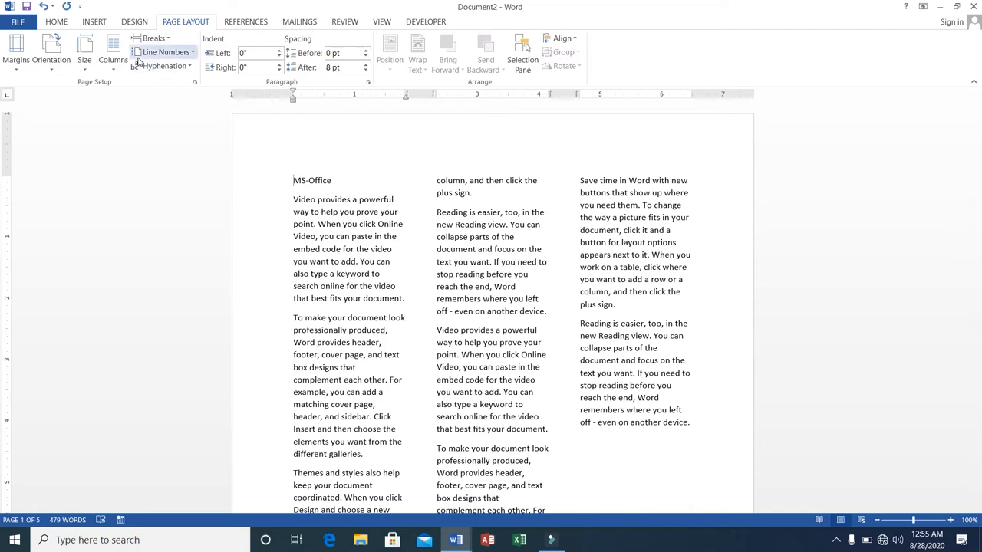
{"action": "scroll", "coordinate": [139, 61], "scroll_direction": "up", "scroll_amount": 1}
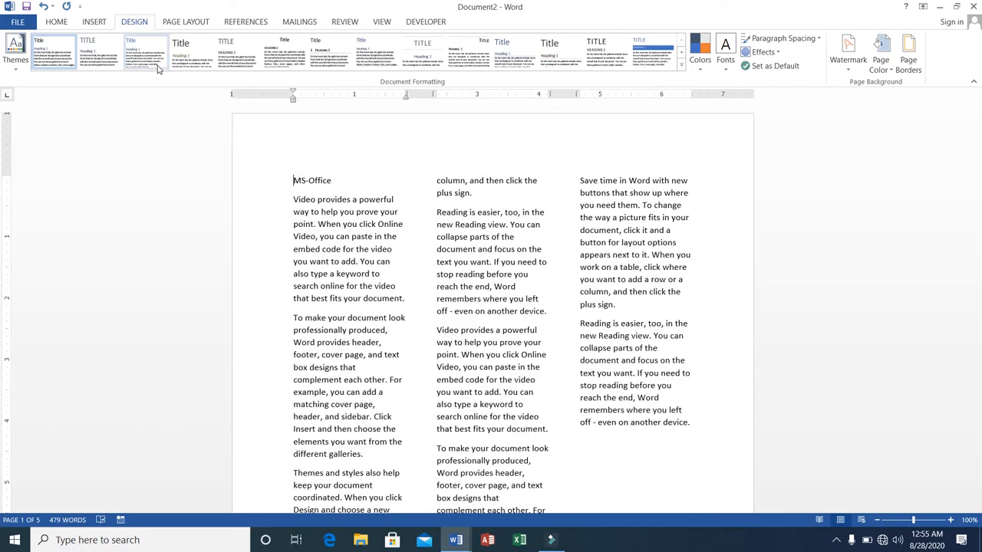
{"action": "left_click", "coordinate": [181, 22]}
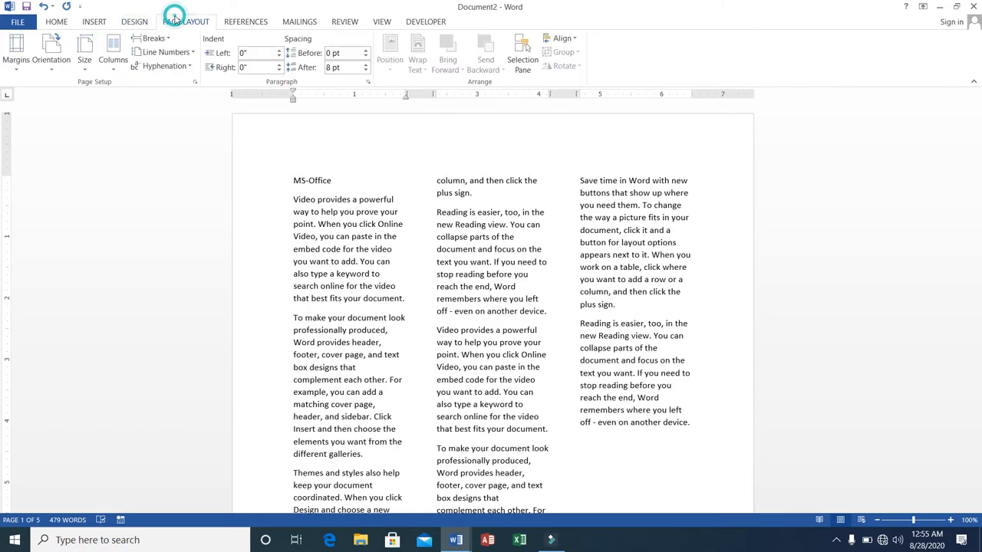
{"action": "left_click", "coordinate": [192, 53]}
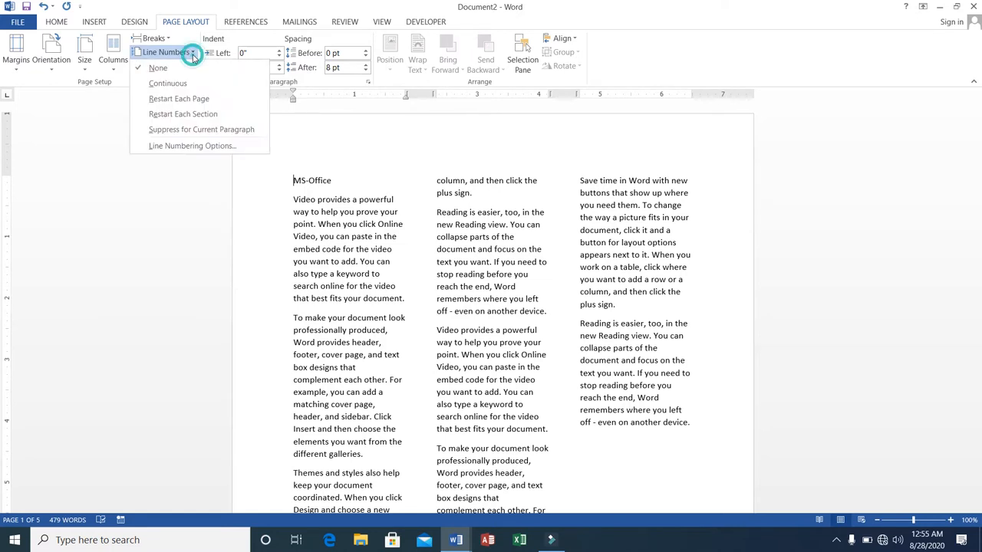
{"action": "left_click", "coordinate": [168, 84]}
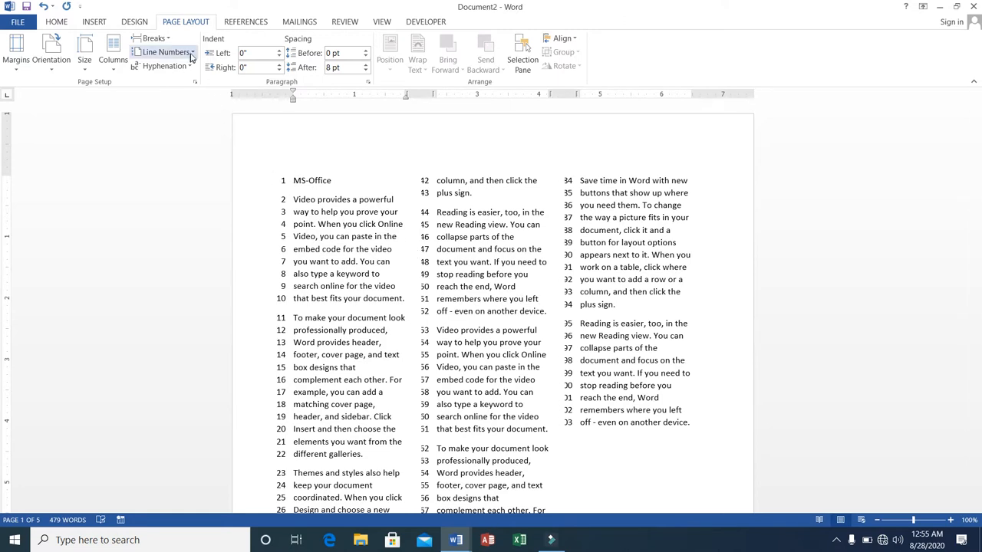
Set the line numbers to restart on each page and lay out the sample text in one column.
{"action": "left_click", "coordinate": [164, 52]}
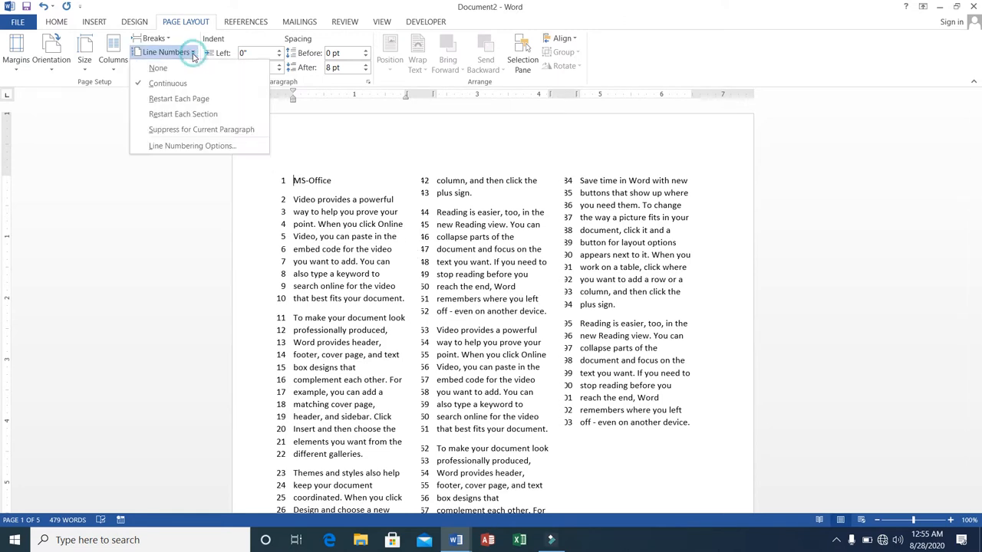
{"action": "left_click", "coordinate": [181, 100]}
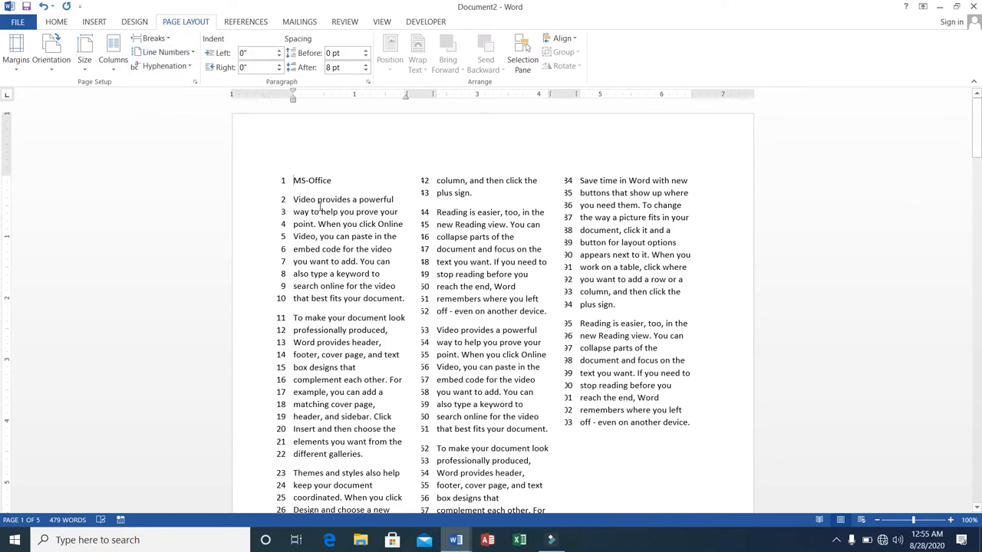
{"action": "left_click", "coordinate": [112, 73]}
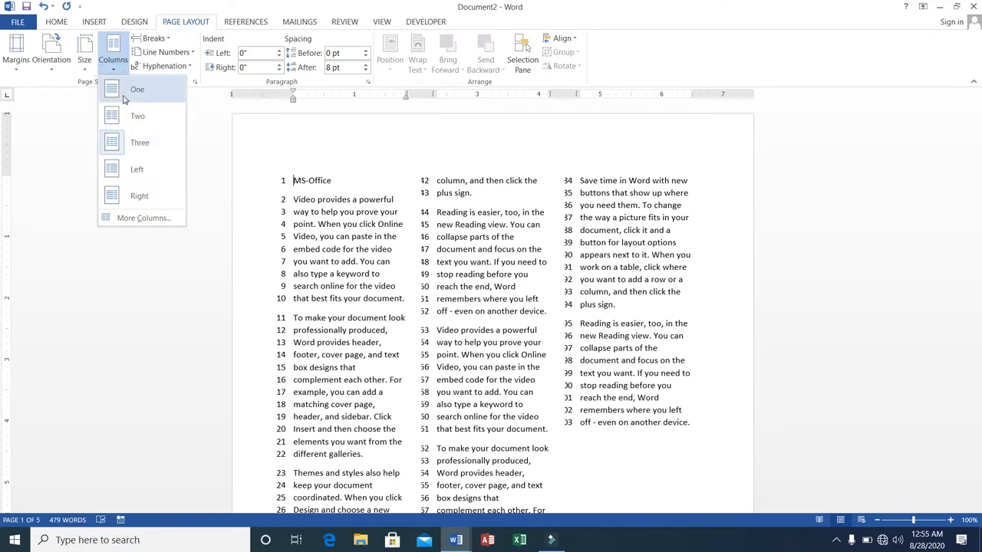
{"action": "left_click", "coordinate": [124, 96]}
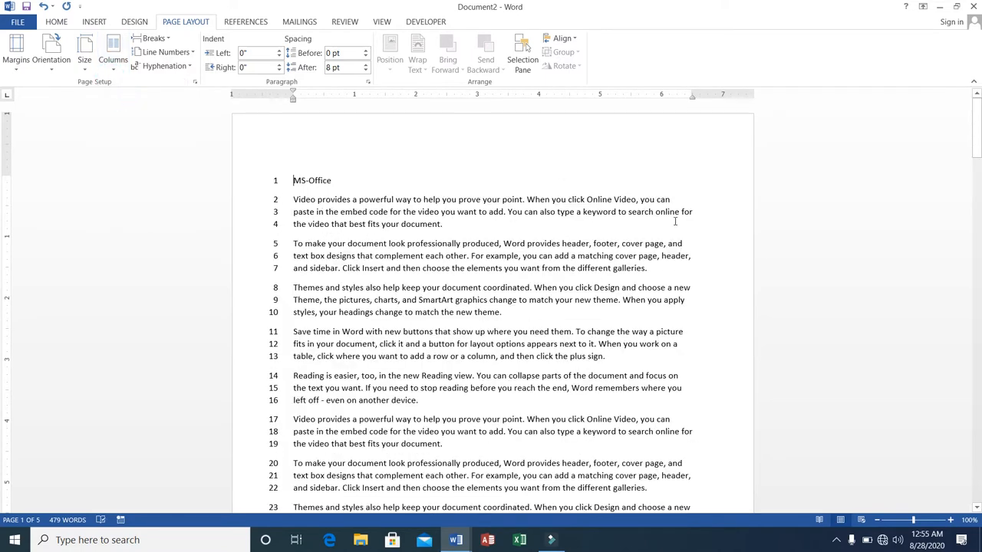
Start two new lines below the last paragraph of the sample text on the first page.
{"action": "left_click_drag", "start_coordinate": [976, 127], "coordinate": [974, 189]}
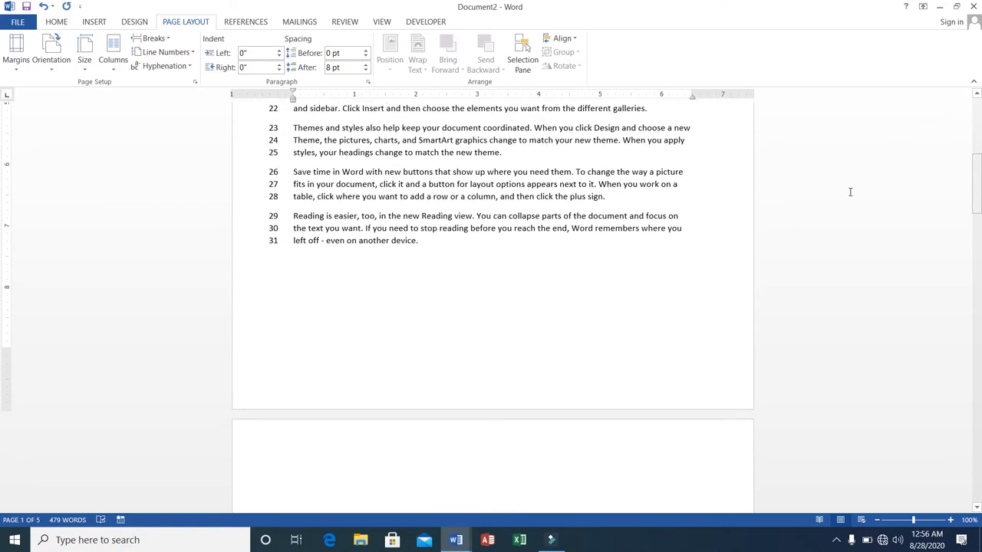
{"action": "left_click", "coordinate": [428, 238]}
{"action": "key", "text": "Return"}
{"action": "key", "text": "Return"}
{"action": "type", "text": "=rand()"}
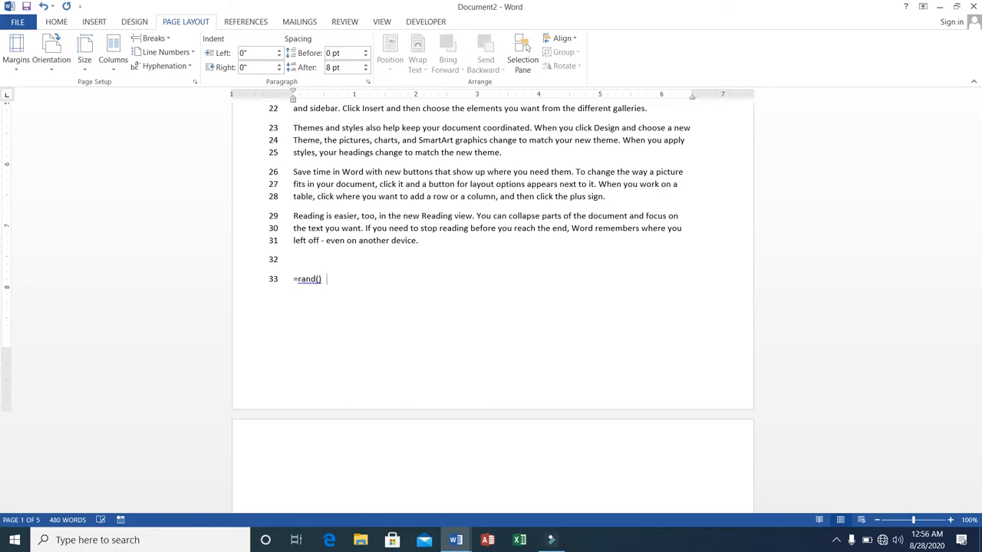
{"action": "key", "text": "BackSpace"}
{"action": "key", "text": "BackSpace"}
{"action": "key", "text": "BackSpace"}
{"action": "key", "text": "BackSpace"}
{"action": "key", "text": "BackSpace"}
{"action": "key", "text": "BackSpace"}
{"action": "key", "text": "BackSpace"}
{"action": "key", "text": "BackSpace"}
Add two more lines below the last paragraph and generate further sample text there with =rand().
{"action": "key", "text": "Return"}
{"action": "key", "text": "Return"}
{"action": "type", "text": "=rand()"}
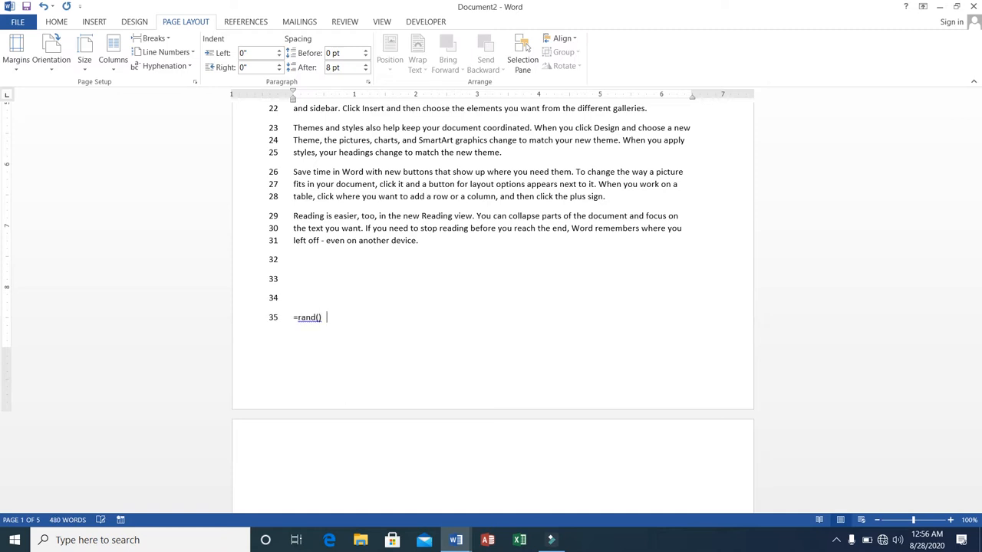
{"action": "key", "text": "Return"}
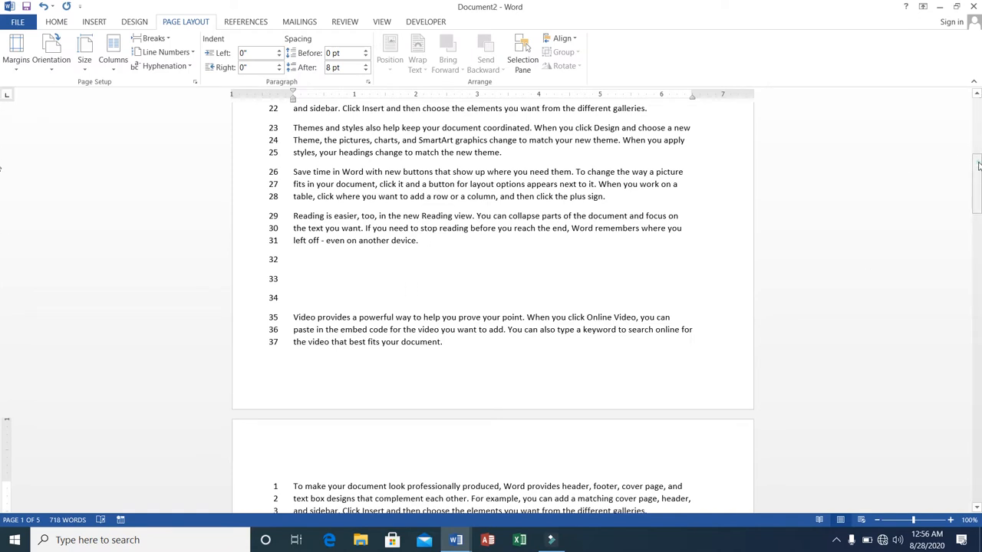
Switch the line numbering to Continuous and back to Restart Each Page to compare how it carries over pages.
{"action": "left_click_drag", "start_coordinate": [978, 165], "coordinate": [965, 92]}
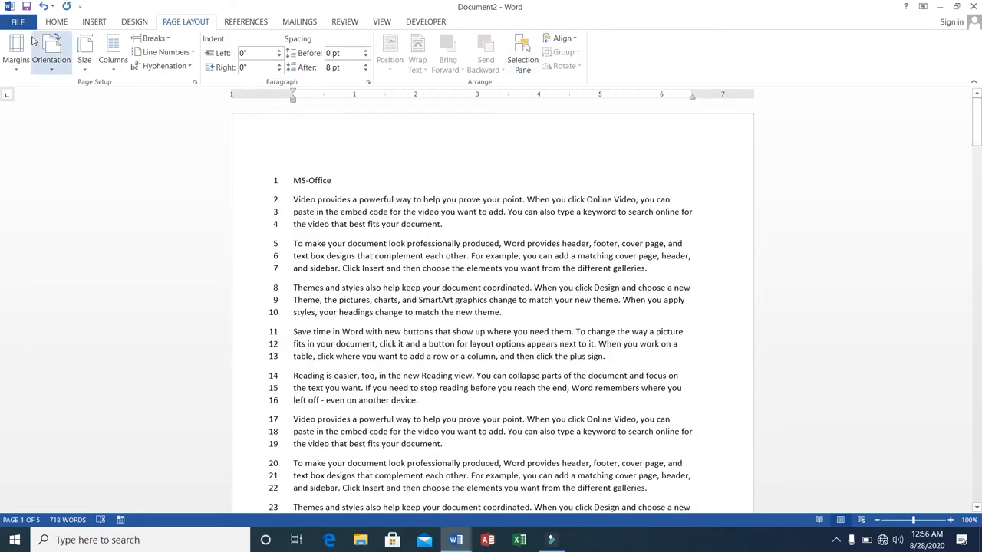
{"action": "left_click", "coordinate": [192, 52]}
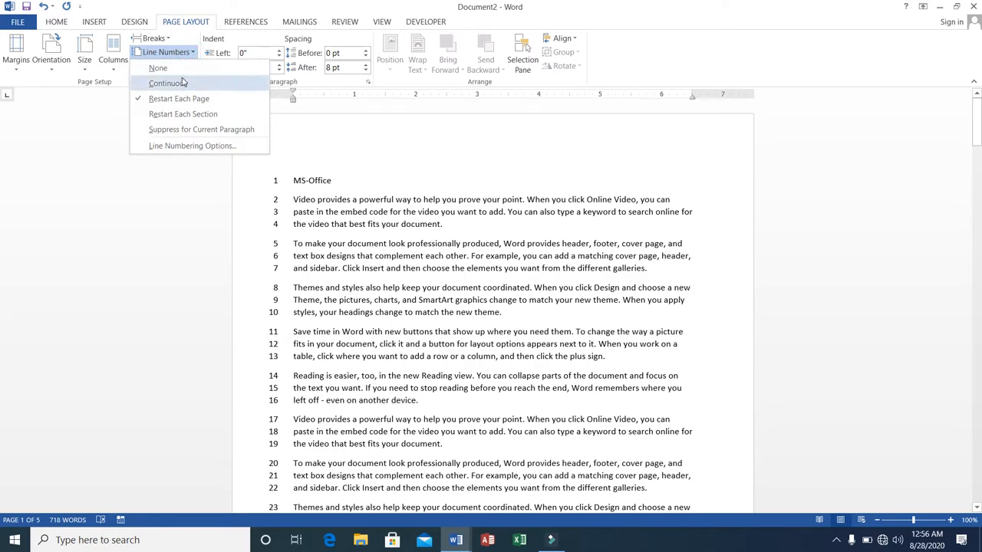
{"action": "left_click", "coordinate": [182, 81]}
{"action": "scroll", "coordinate": [631, 186], "scroll_direction": "down", "scroll_amount": 4}
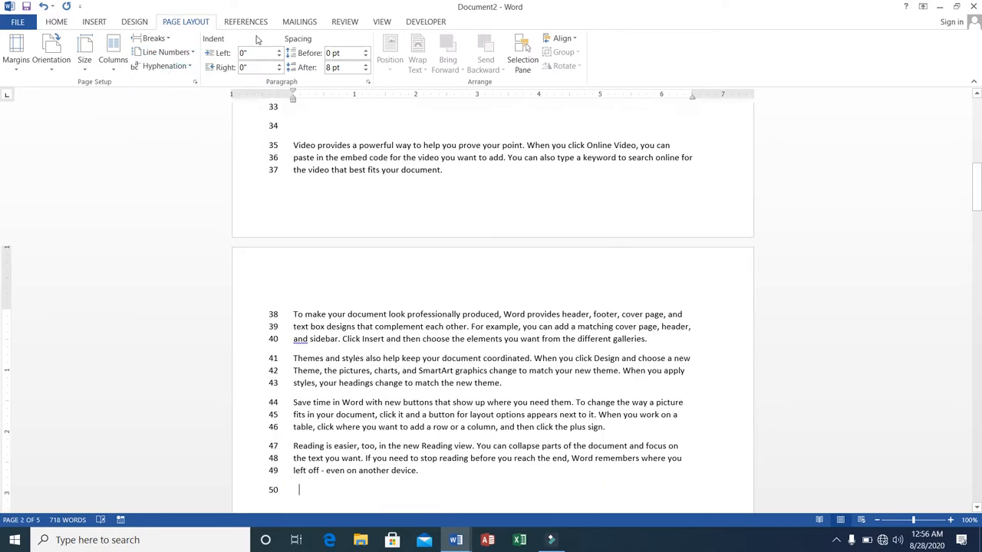
{"action": "left_click", "coordinate": [196, 52]}
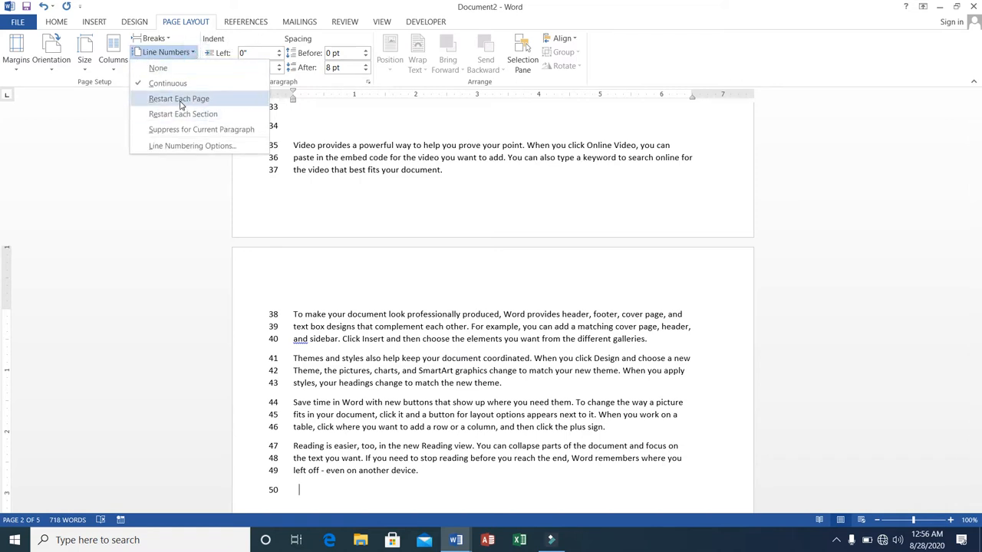
{"action": "left_click", "coordinate": [181, 99]}
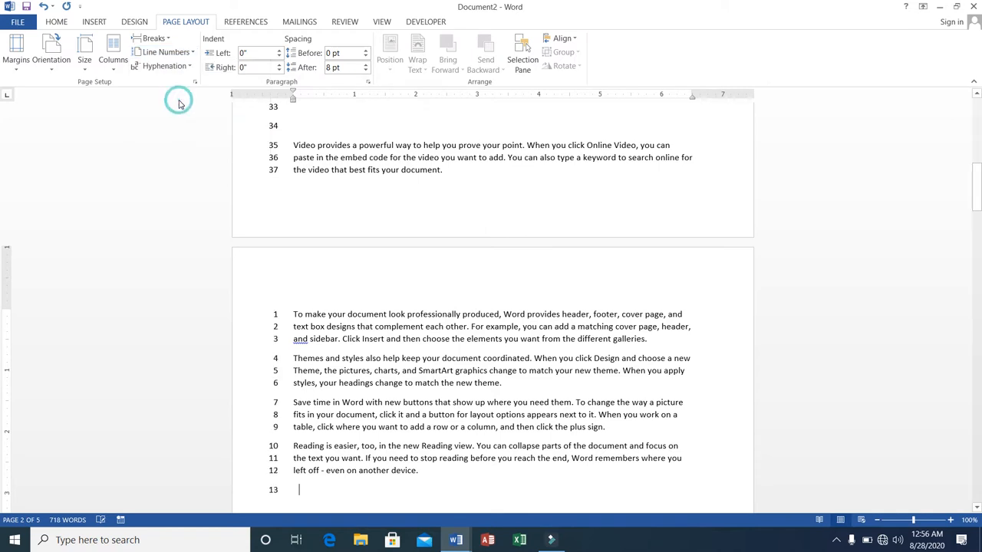
{"action": "left_click", "coordinate": [184, 52]}
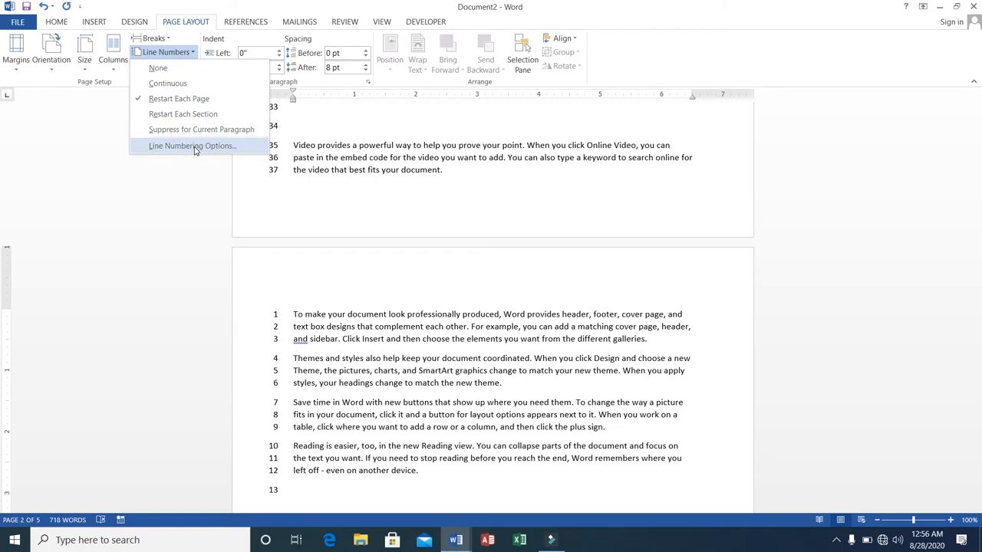
{"action": "left_click", "coordinate": [421, 188]}
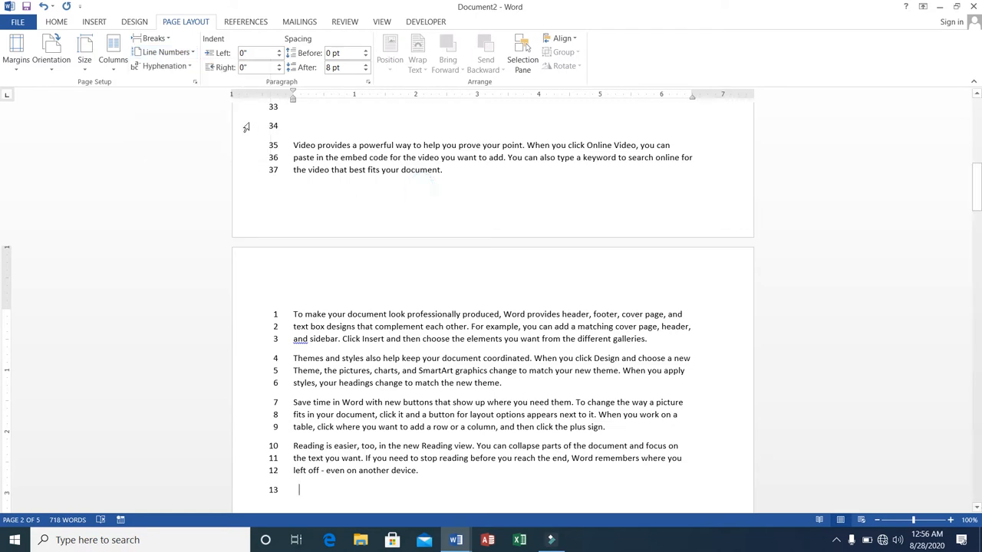
Turn on Automatic hyphenation for the document.
{"action": "left_click", "coordinate": [190, 68]}
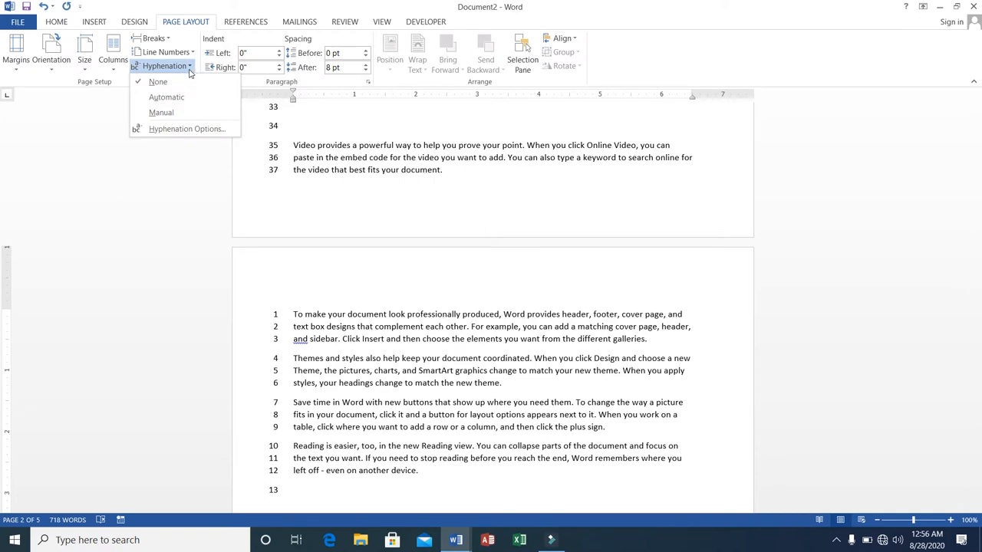
{"action": "left_click", "coordinate": [470, 174]}
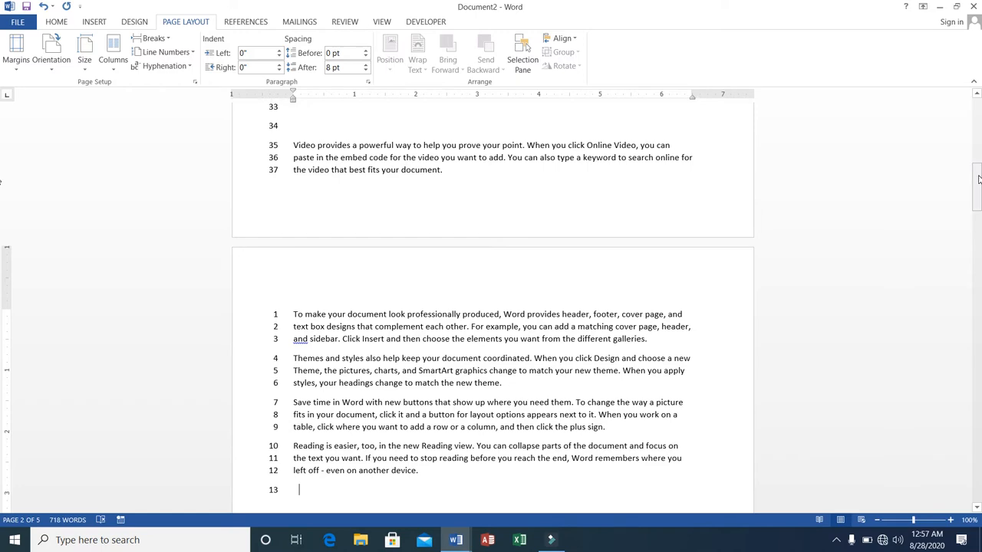
{"action": "left_click_drag", "start_coordinate": [977, 176], "coordinate": [976, 109]}
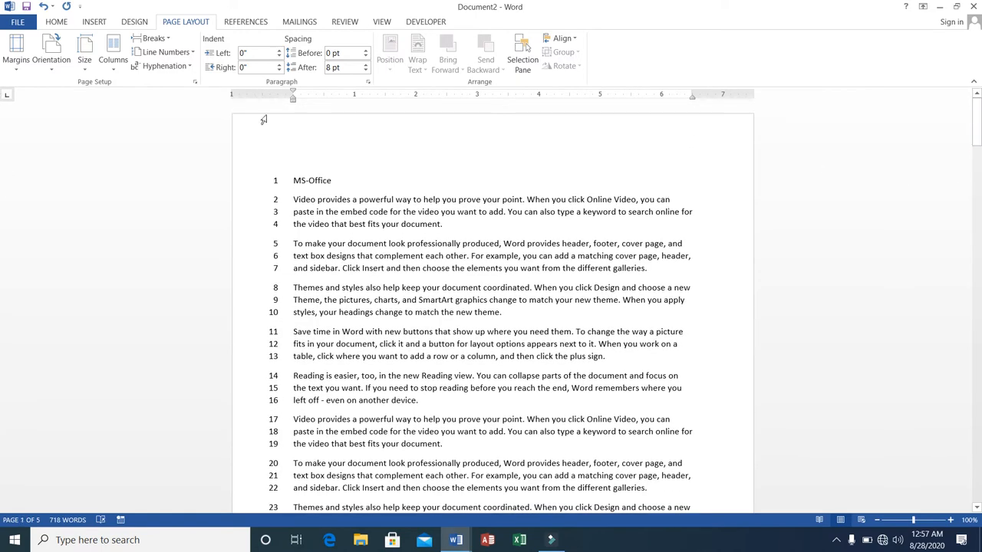
{"action": "left_click", "coordinate": [191, 68]}
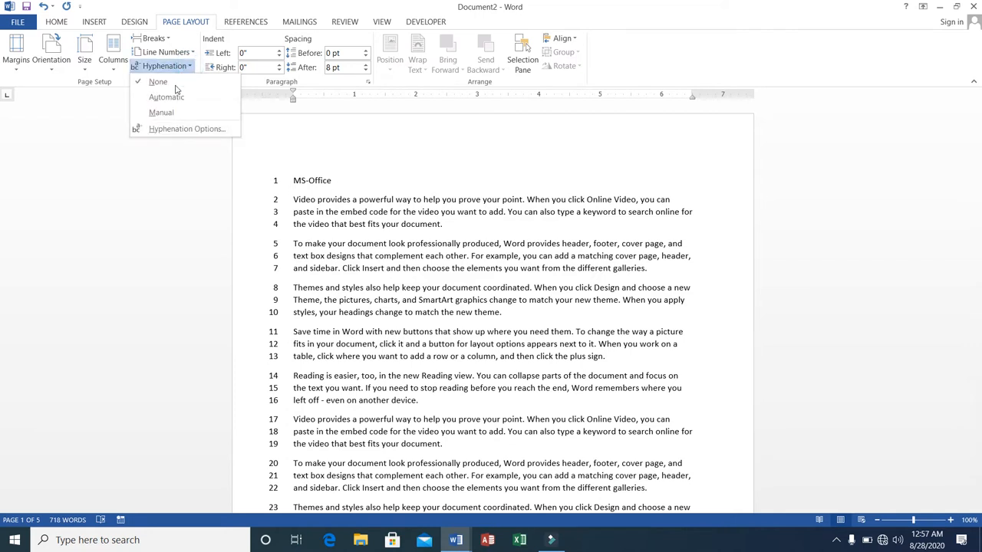
{"action": "left_click", "coordinate": [169, 97]}
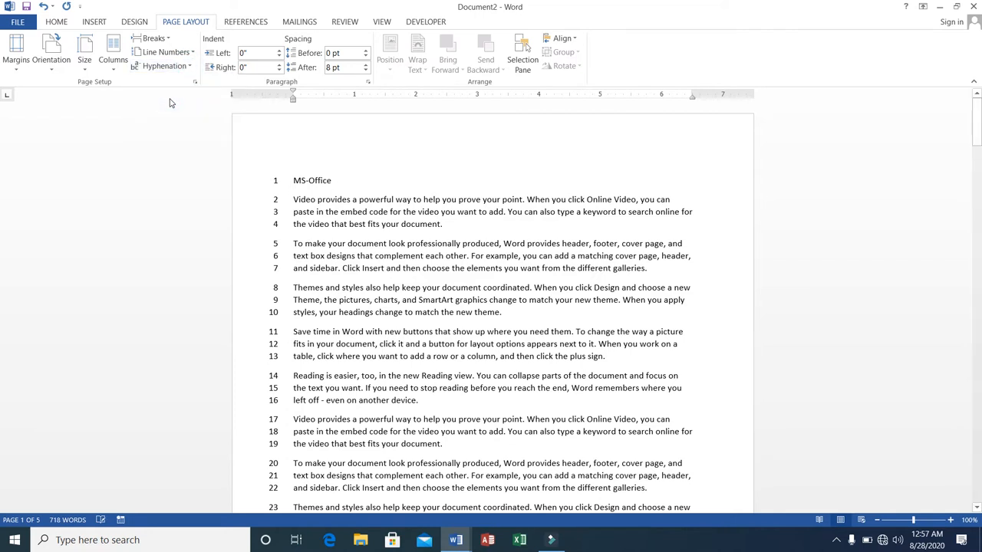
Insert the word "comuter" after "you can" in the first body paragraph to test the automatic hyphenation at the line end.
{"action": "left_click", "coordinate": [673, 199]}
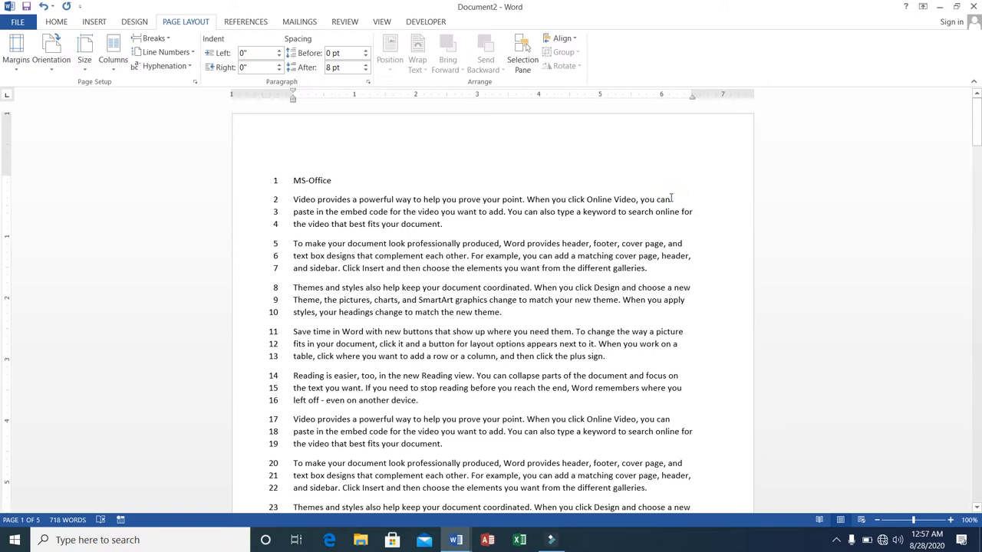
{"action": "type", "text": "com-"}
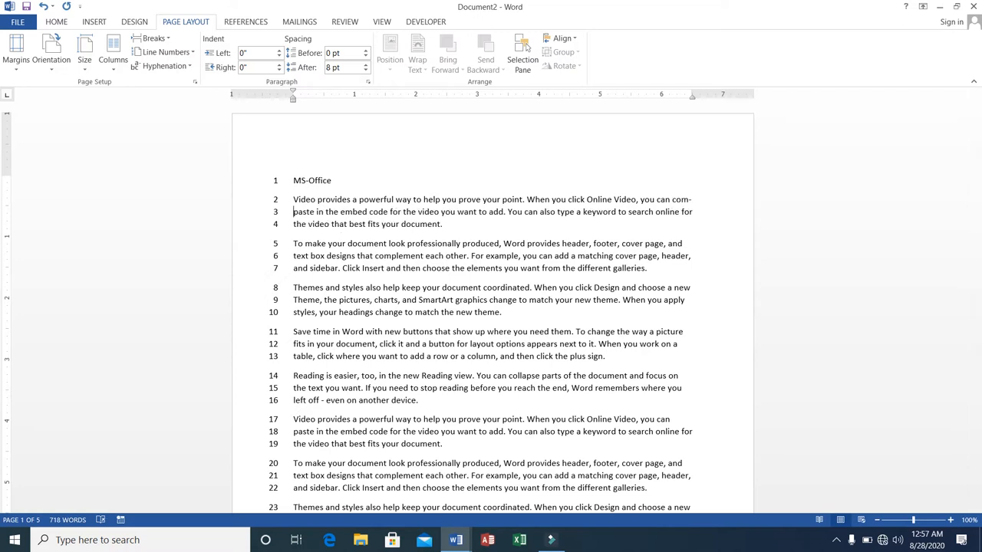
{"action": "type", "text": "uter"}
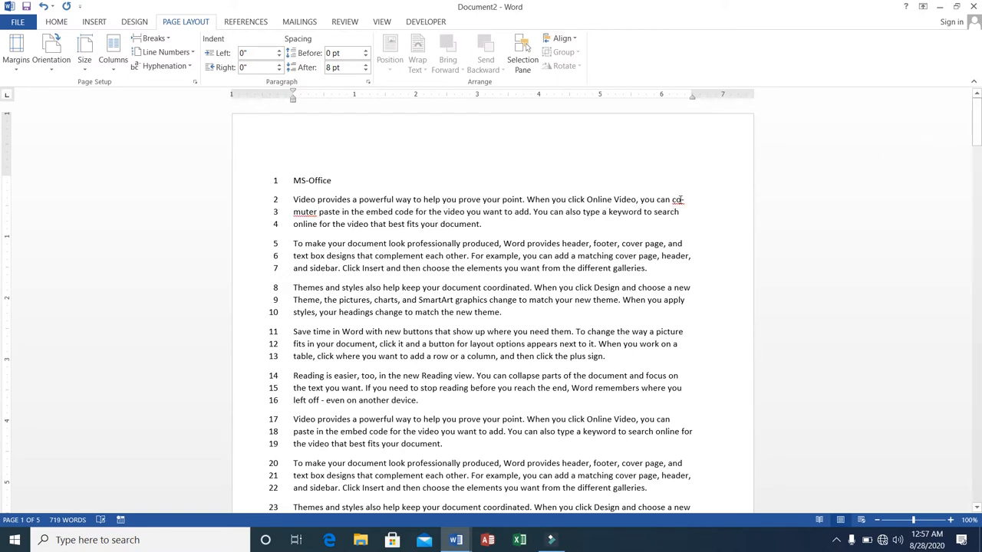
Insert the word "msoffice" between "search" and "online" in the first body paragraph to test the hyphenation.
{"action": "left_click", "coordinate": [682, 213]}
{"action": "type", "text": "ms"}
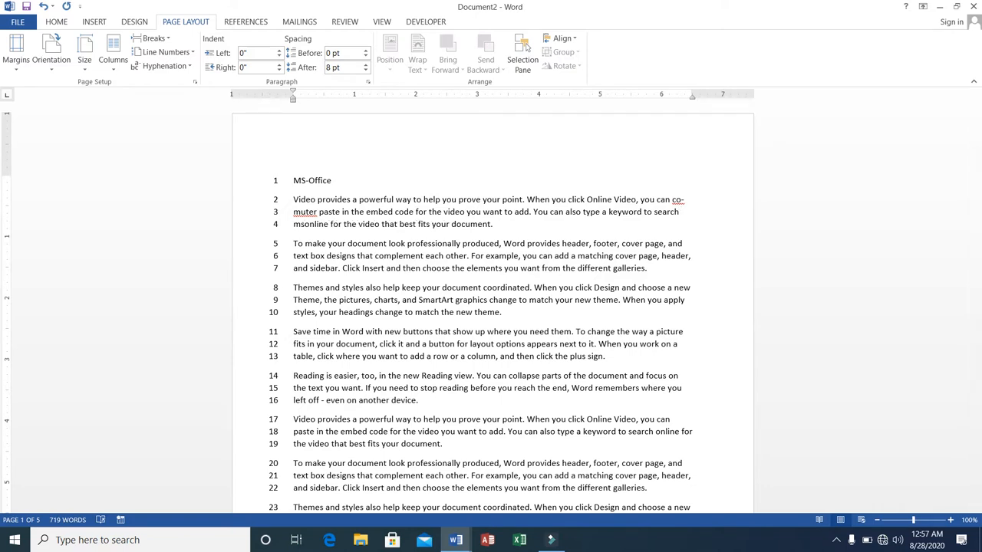
{"action": "type", "text": " offic"}
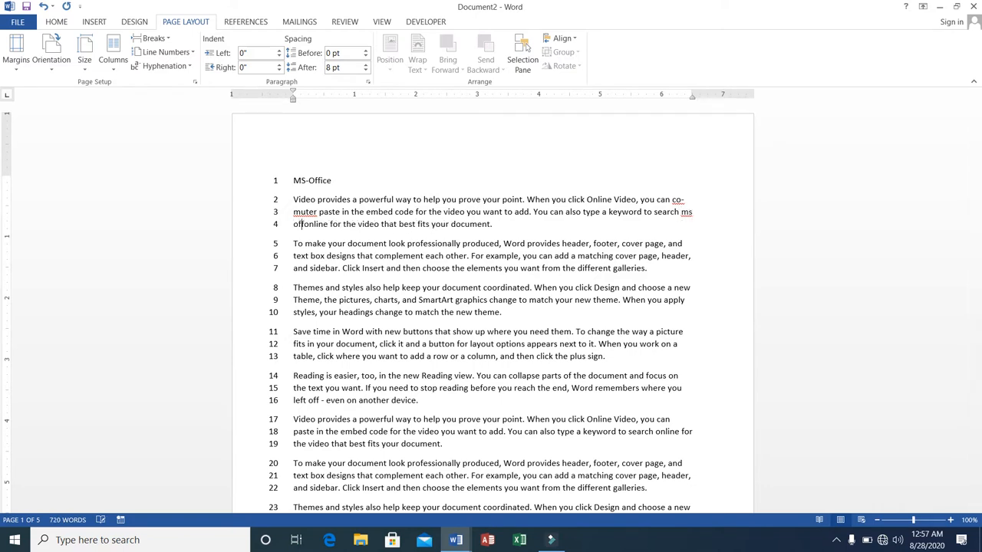
{"action": "key", "text": "BackSpace"}
{"action": "key", "text": "BackSpace"}
{"action": "key", "text": "BackSpace"}
{"action": "key", "text": "BackSpace"}
{"action": "key", "text": "BackSpace"}
{"action": "key", "text": "BackSpace"}
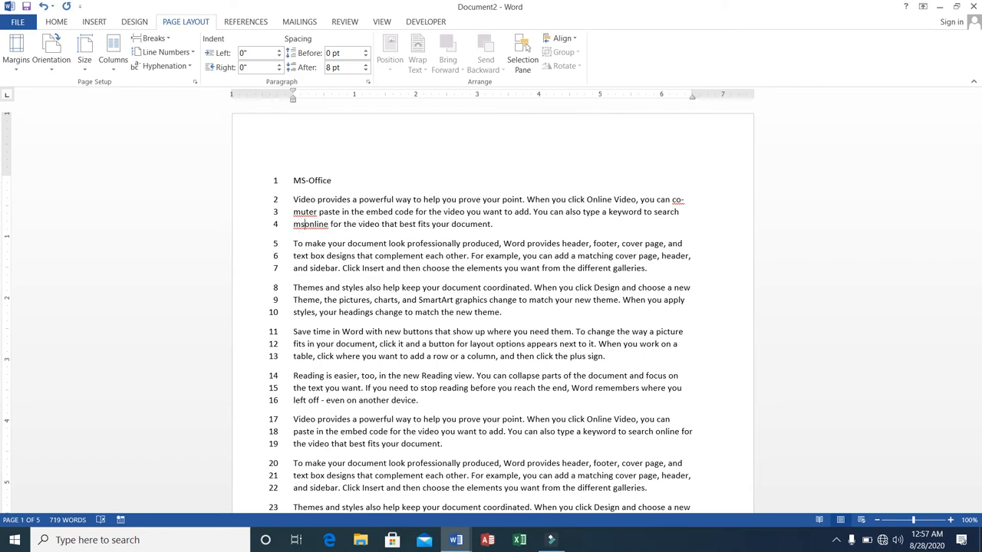
{"action": "type", "text": "off"}
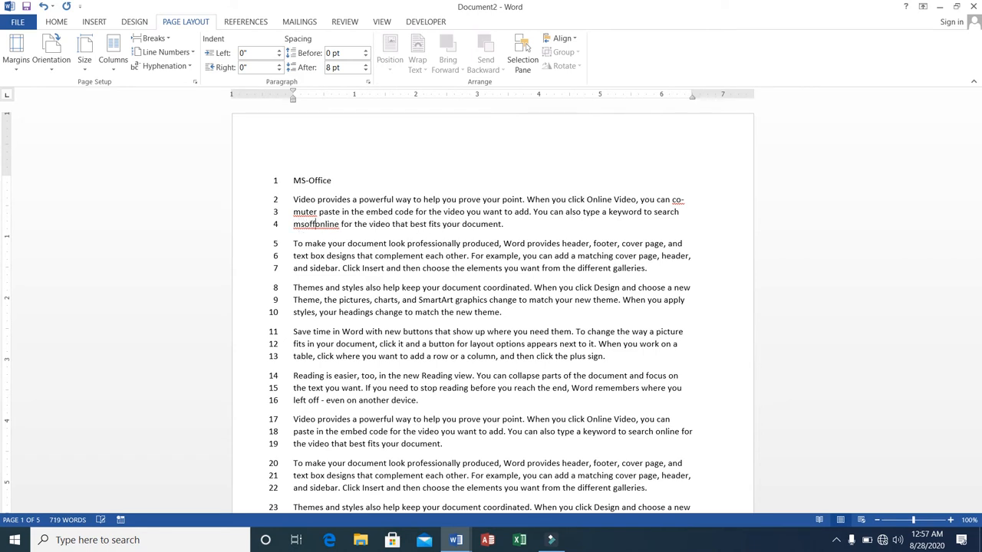
{"action": "type", "text": "ice"}
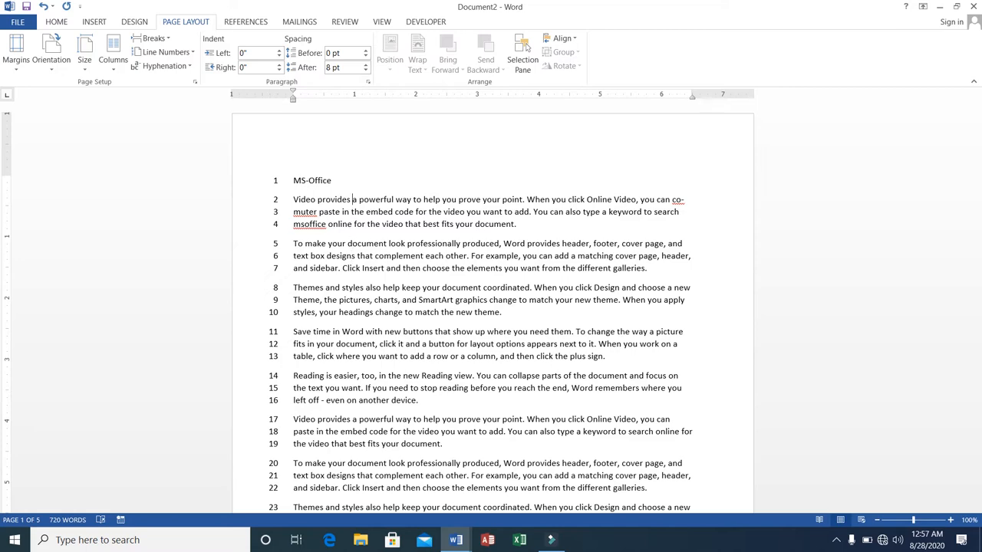
Look over the first page's lines to examine how words break at the line ends.
{"action": "key", "text": "Page_Down"}
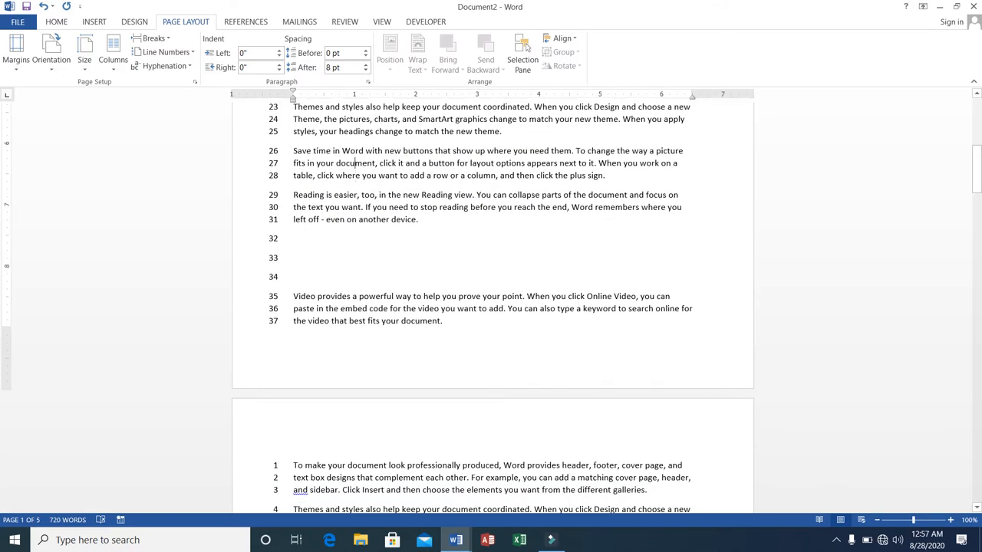
{"action": "key", "text": "Up"}
{"action": "key", "text": "Up"}
{"action": "key", "text": "Up"}
{"action": "key", "text": "Up"}
{"action": "key", "text": "Up"}
{"action": "key", "text": "Up"}
{"action": "key", "text": "Up"}
{"action": "key", "text": "Up"}
{"action": "key", "text": "Up"}
{"action": "key", "text": "Up"}
{"action": "key", "text": "Up"}
{"action": "key", "text": "Up"}
{"action": "key", "text": "Up"}
{"action": "key", "text": "Up"}
{"action": "key", "text": "Up"}
{"action": "key", "text": "Up"}
{"action": "key", "text": "Up"}
{"action": "key", "text": "Up"}
{"action": "key", "text": "Up"}
{"action": "key", "text": "Up"}
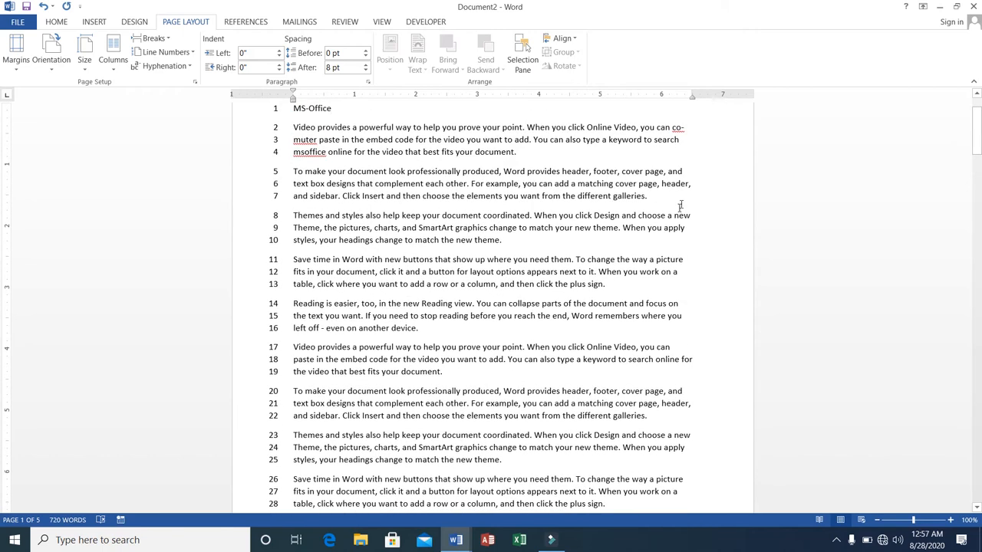
Set the left indent of the first body paragraph to 1.9".
{"action": "left_click", "coordinate": [681, 126]}
{"action": "left_click", "coordinate": [291, 127]}
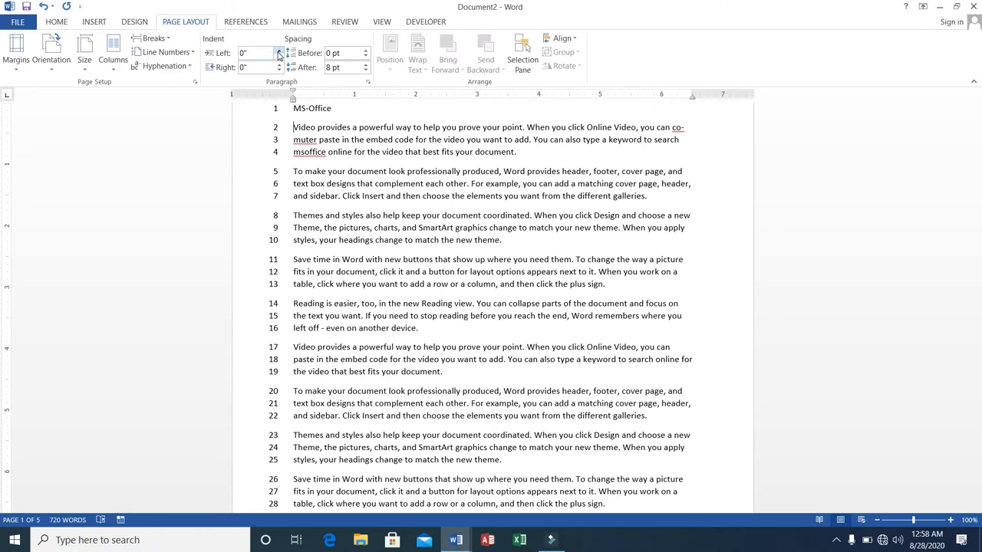
{"action": "left_click", "coordinate": [279, 51]}
{"action": "left_click", "coordinate": [279, 50]}
{"action": "left_click", "coordinate": [278, 50]}
{"action": "left_click", "coordinate": [277, 51]}
{"action": "left_click", "coordinate": [276, 51]}
{"action": "left_click", "coordinate": [275, 51]}
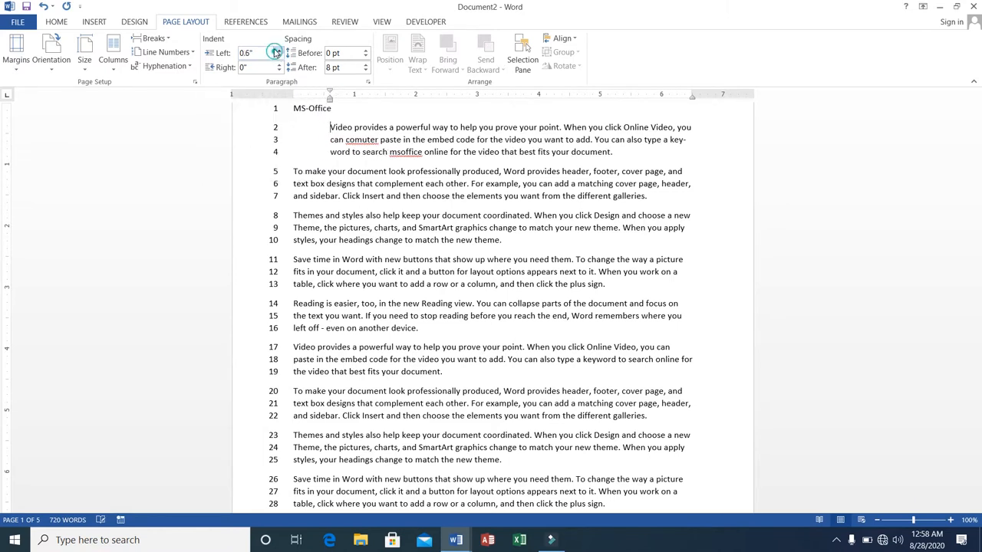
{"action": "left_click", "coordinate": [275, 52]}
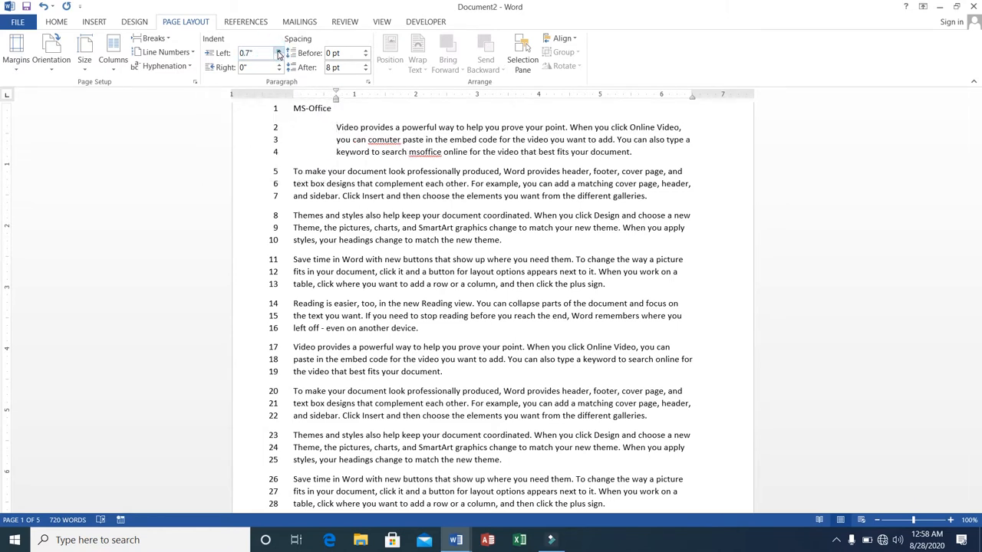
{"action": "left_click_drag", "start_coordinate": [279, 53], "coordinate": [279, 53]}
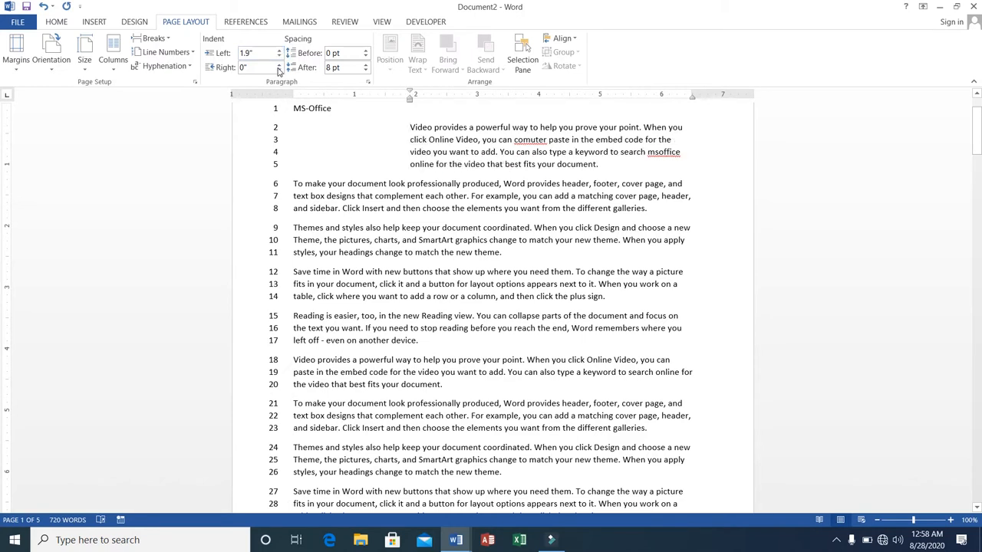
Set the right indent of the first body paragraph to -0.9" so it extends beyond the margin.
{"action": "left_click", "coordinate": [279, 71]}
{"action": "left_click", "coordinate": [279, 71]}
{"action": "left_click", "coordinate": [279, 71]}
{"action": "left_click", "coordinate": [279, 71]}
{"action": "left_click", "coordinate": [279, 70]}
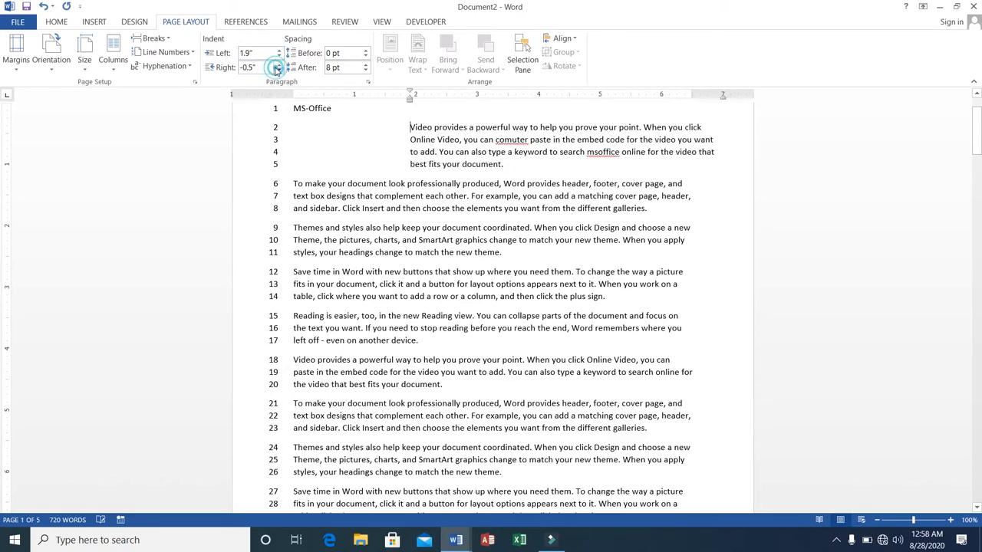
{"action": "left_click", "coordinate": [280, 70]}
{"action": "left_click", "coordinate": [279, 71]}
{"action": "left_click", "coordinate": [279, 70]}
{"action": "left_click", "coordinate": [279, 71]}
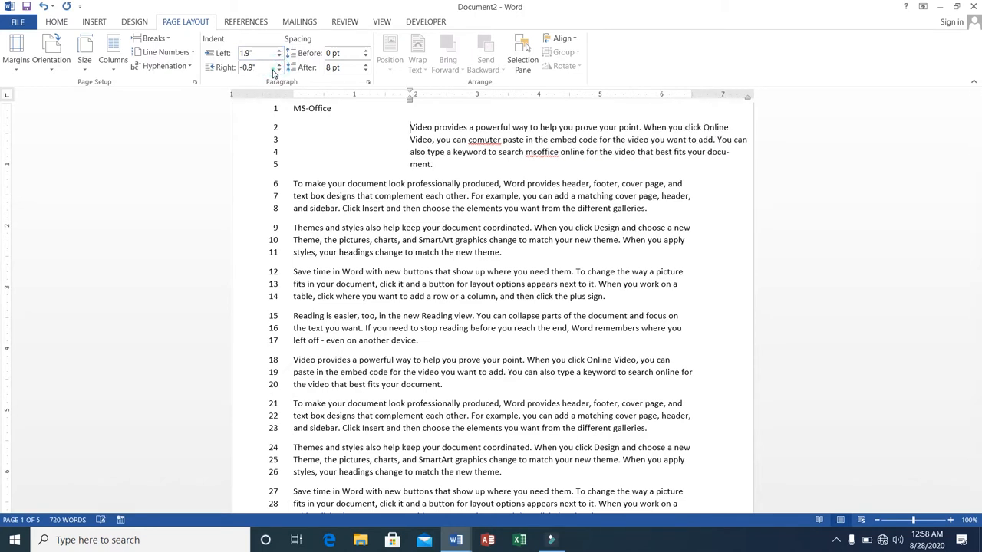
{"action": "left_click", "coordinate": [267, 67]}
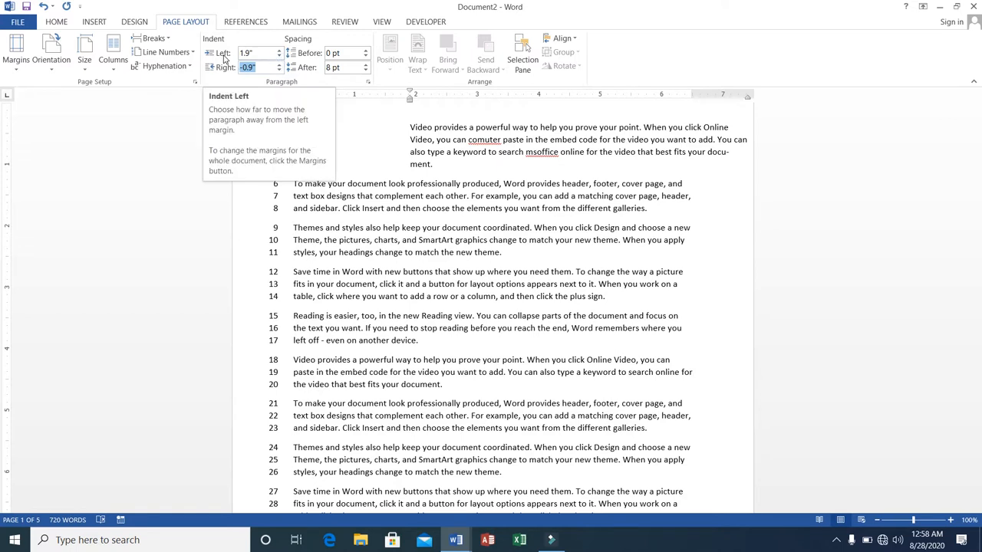
Increase the left indent of the first body paragraph to 3".
{"action": "left_click", "coordinate": [278, 50]}
{"action": "left_click", "coordinate": [278, 50]}
{"action": "left_click", "coordinate": [277, 50]}
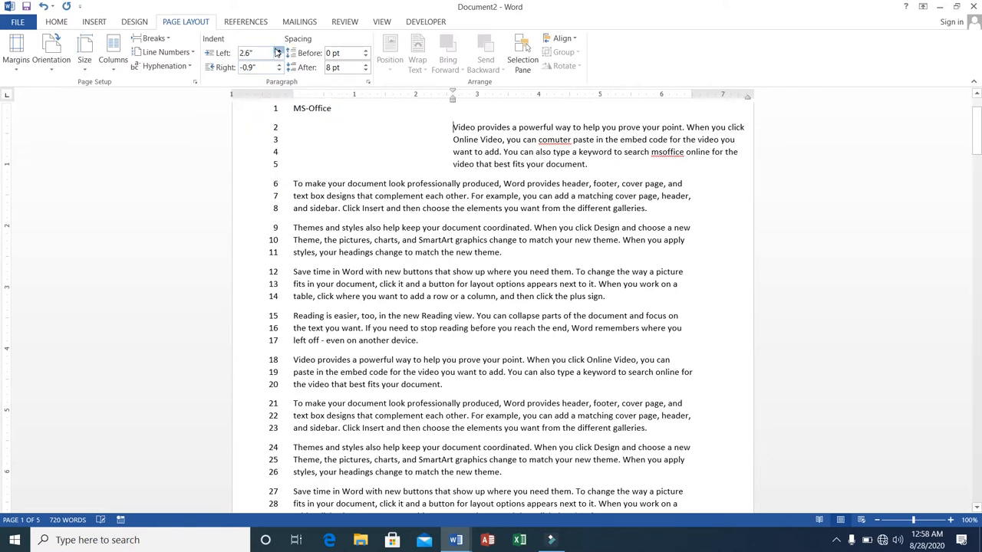
{"action": "left_click", "coordinate": [277, 50]}
{"action": "left_click", "coordinate": [277, 50]}
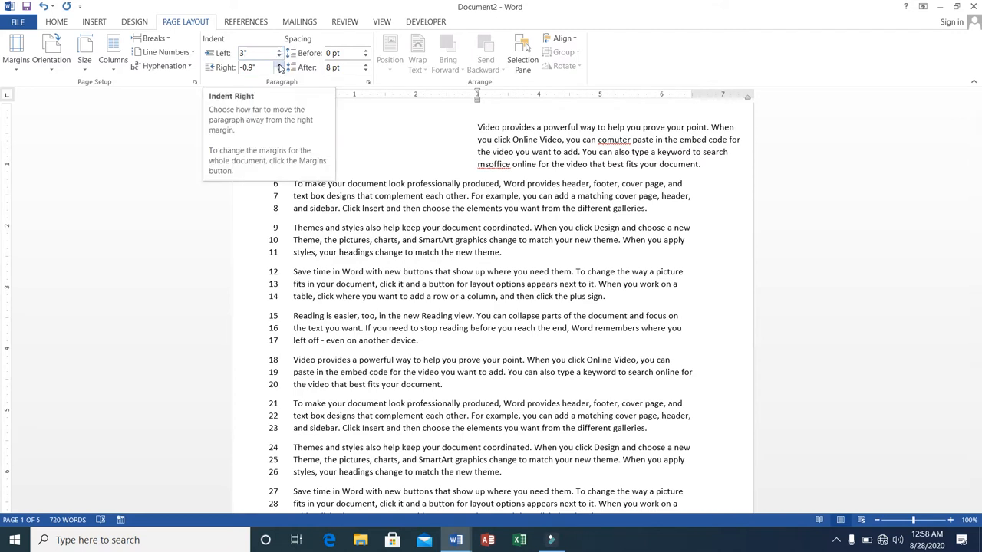
Set the right indent of the first body paragraph to 0.9".
{"action": "left_click", "coordinate": [278, 64]}
{"action": "left_click", "coordinate": [278, 64]}
{"action": "left_click", "coordinate": [277, 65]}
{"action": "left_click", "coordinate": [277, 64]}
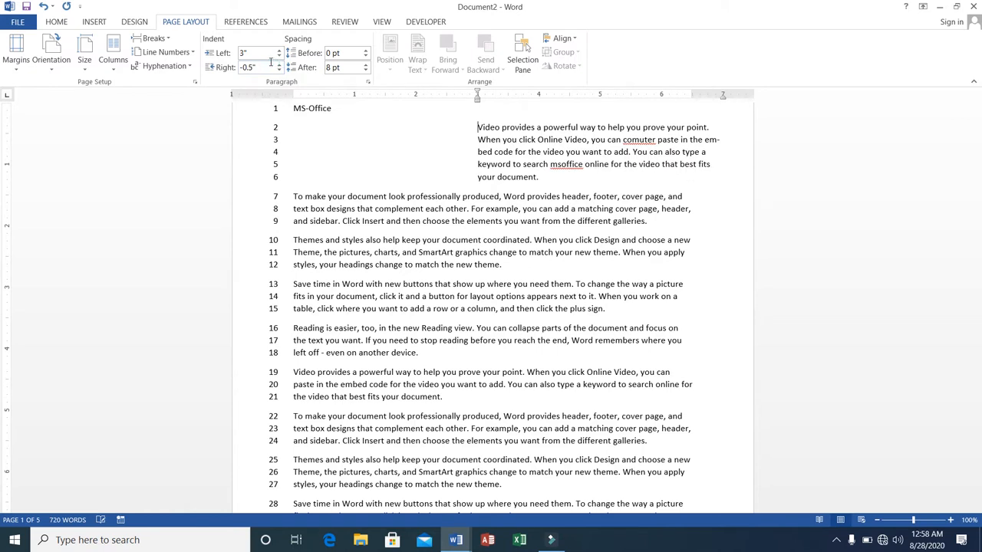
{"action": "left_click", "coordinate": [278, 64]}
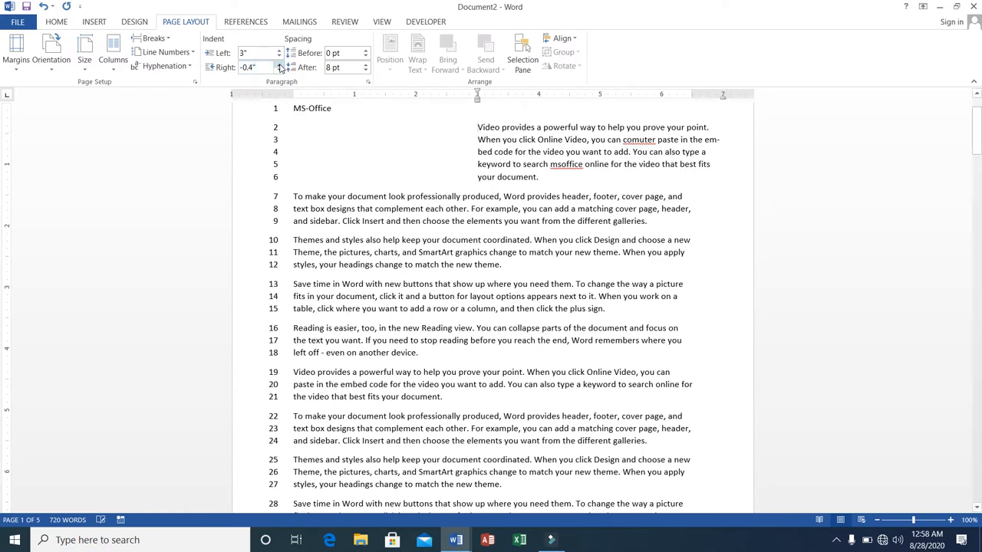
{"action": "left_click", "coordinate": [278, 64]}
{"action": "left_click", "coordinate": [278, 64]}
{"action": "left_click", "coordinate": [278, 64]}
{"action": "left_click", "coordinate": [278, 64]}
{"action": "left_click", "coordinate": [278, 65]}
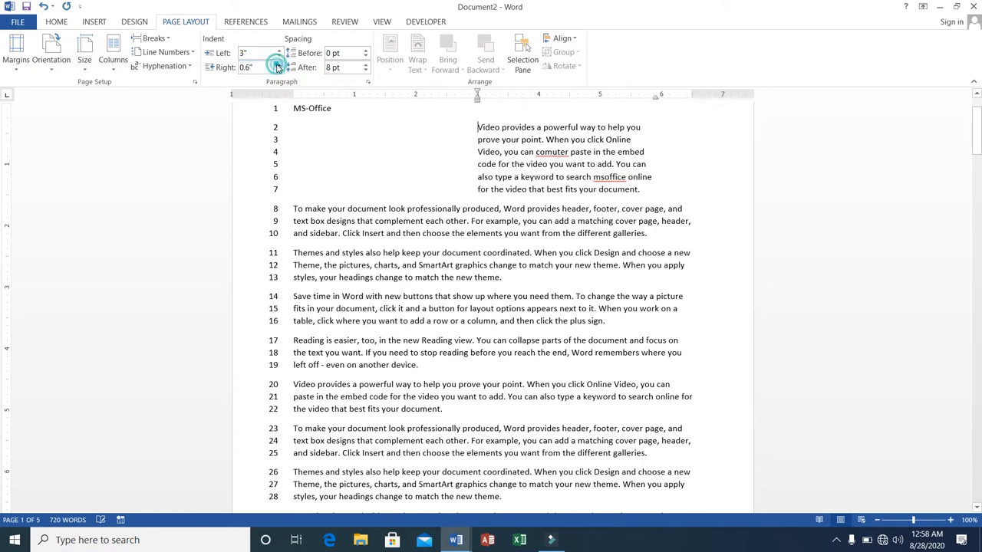
{"action": "left_click", "coordinate": [278, 65]}
{"action": "left_click", "coordinate": [279, 64]}
{"action": "left_click", "coordinate": [278, 64]}
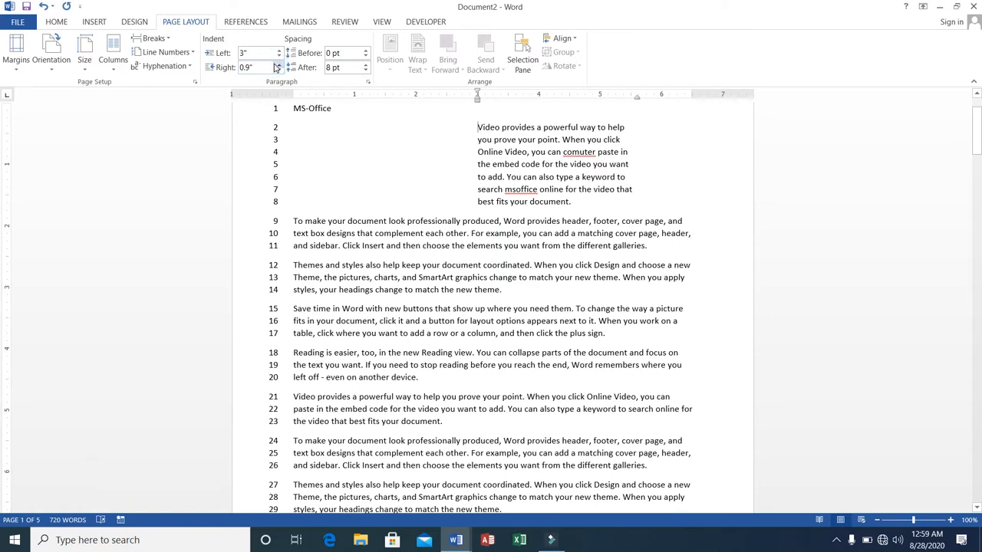
Reduce the left indent of the first body paragraph to 2.2".
{"action": "left_click", "coordinate": [279, 59]}
{"action": "left_click", "coordinate": [279, 59]}
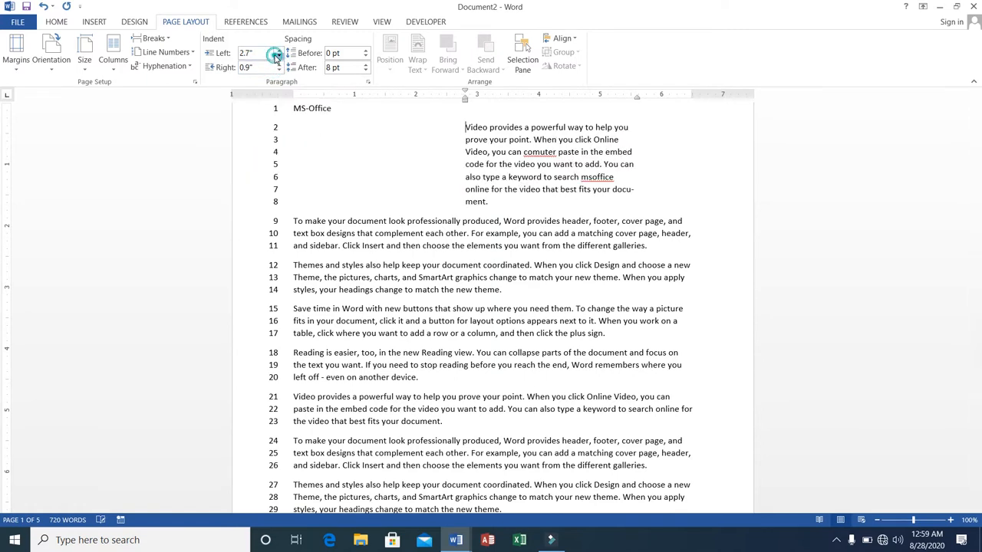
{"action": "left_click", "coordinate": [278, 59]}
{"action": "left_click", "coordinate": [278, 58]}
{"action": "left_click", "coordinate": [278, 58]}
{"action": "left_click", "coordinate": [279, 58]}
{"action": "left_click", "coordinate": [278, 58]}
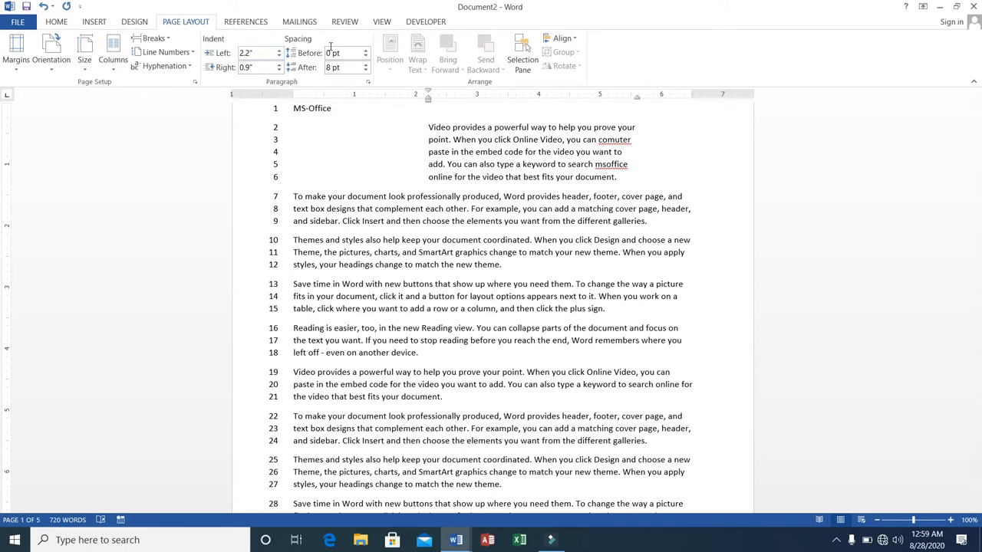
Set the spacing before the second body paragraph, starting "To make your document", to 54 pt.
{"action": "left_click", "coordinate": [623, 177]}
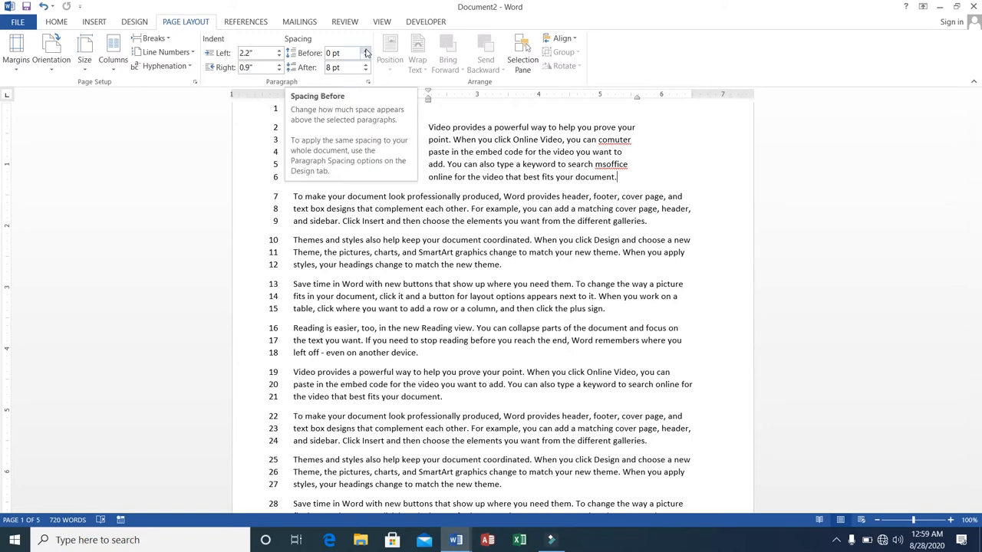
{"action": "scroll", "coordinate": [367, 53], "scroll_direction": "up", "scroll_amount": 1}
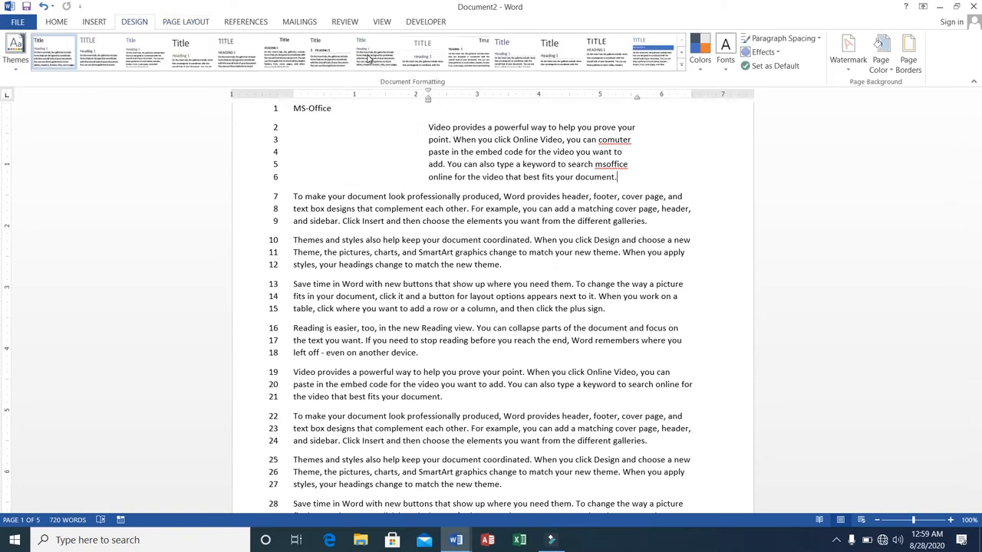
{"action": "left_click", "coordinate": [193, 22]}
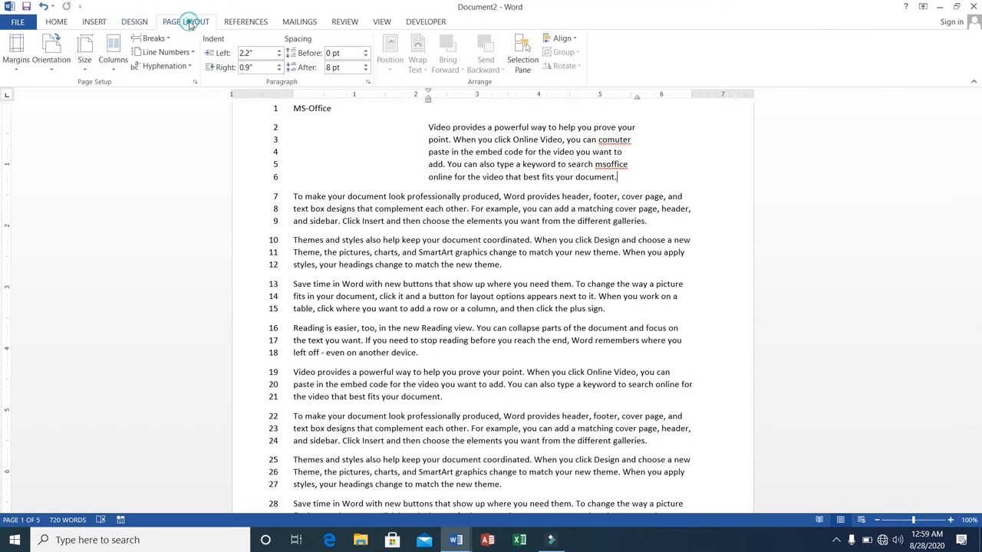
{"action": "left_click", "coordinate": [289, 196]}
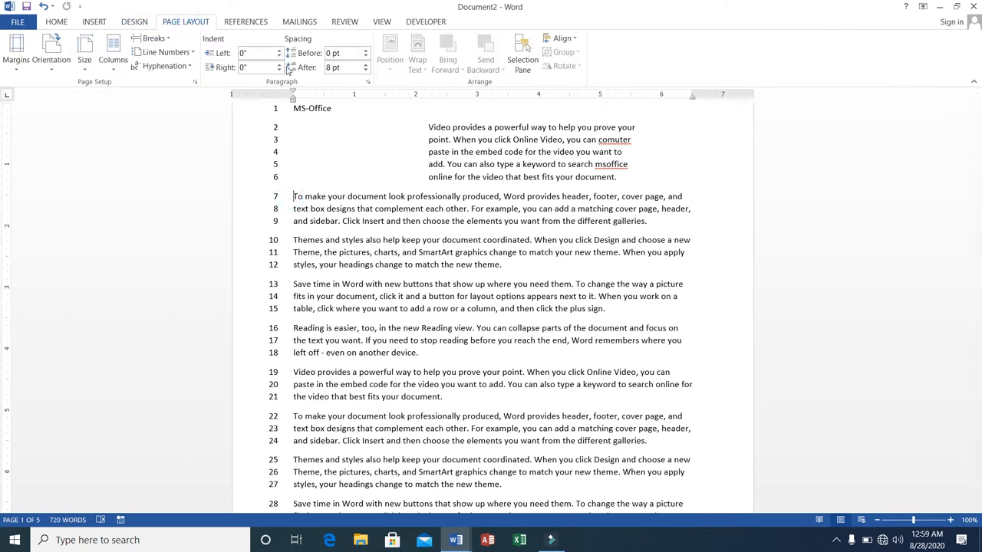
{"action": "left_click", "coordinate": [365, 51]}
{"action": "left_click", "coordinate": [365, 51]}
{"action": "left_click", "coordinate": [365, 50]}
{"action": "left_click", "coordinate": [365, 50]}
{"action": "left_click", "coordinate": [365, 51]}
{"action": "left_click", "coordinate": [365, 50]}
{"action": "left_click", "coordinate": [365, 51]}
{"action": "left_click", "coordinate": [365, 50]}
{"action": "left_click", "coordinate": [365, 50]}
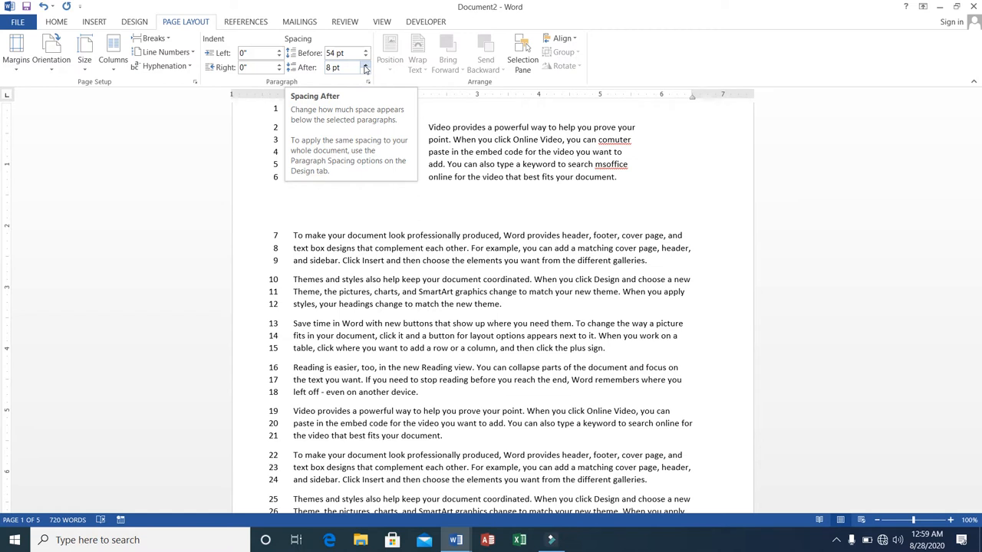
Set the spacing after the second body paragraph to 54 pt.
{"action": "left_click", "coordinate": [365, 64]}
{"action": "left_click", "coordinate": [364, 65]}
{"action": "left_click", "coordinate": [364, 65]}
{"action": "left_click", "coordinate": [360, 68]}
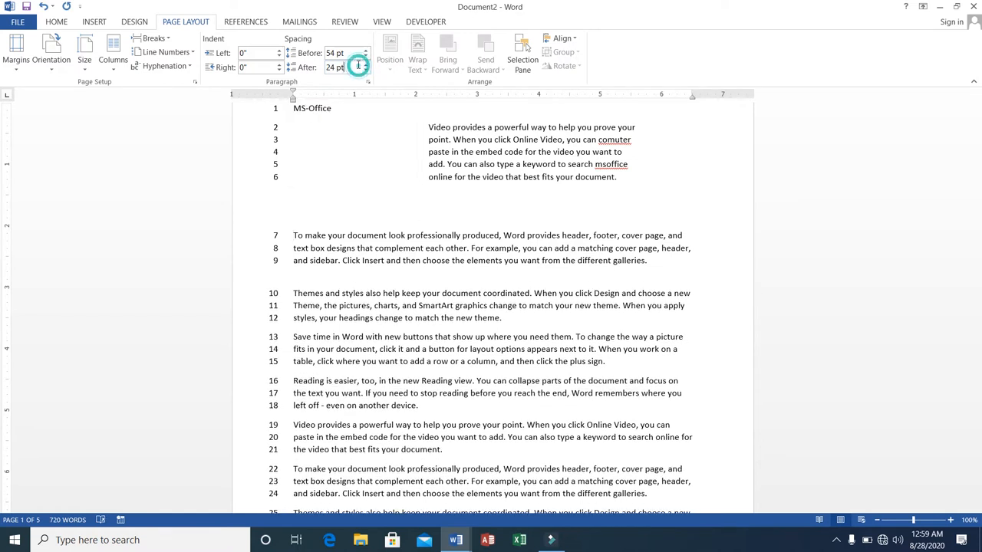
{"action": "left_click", "coordinate": [365, 64]}
{"action": "left_click", "coordinate": [366, 64]}
{"action": "left_click", "coordinate": [365, 65]}
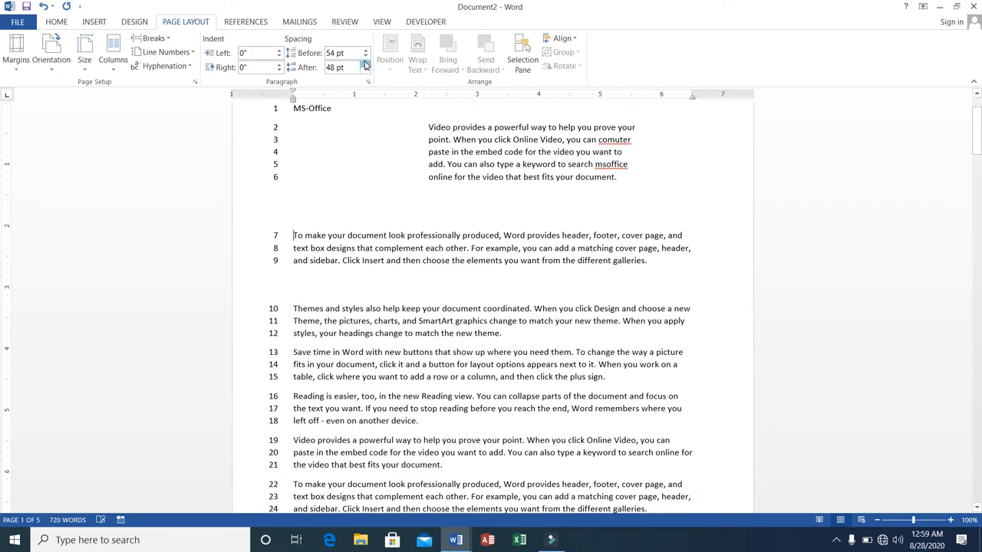
{"action": "left_click", "coordinate": [366, 64]}
{"action": "left_click", "coordinate": [366, 65]}
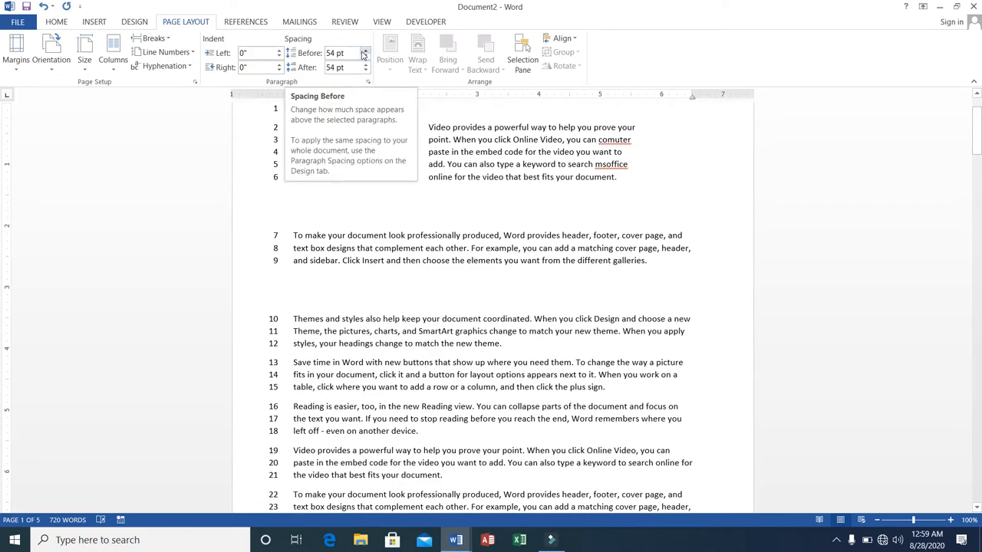
Raise the spacing before the second body paragraph to 72 pt and bring it down to 36 pt.
{"action": "left_click", "coordinate": [365, 51]}
{"action": "left_click", "coordinate": [364, 51]}
{"action": "left_click", "coordinate": [364, 51]}
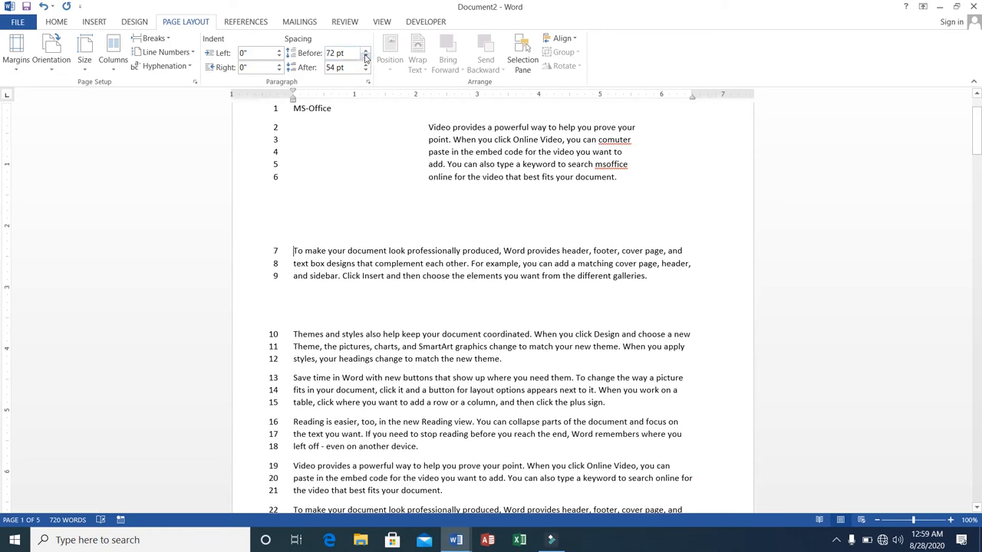
{"action": "left_click", "coordinate": [365, 56]}
{"action": "left_click", "coordinate": [365, 56]}
{"action": "left_click", "coordinate": [365, 56]}
{"action": "left_click", "coordinate": [365, 56]}
{"action": "left_click", "coordinate": [365, 56]}
{"action": "left_click", "coordinate": [365, 56]}
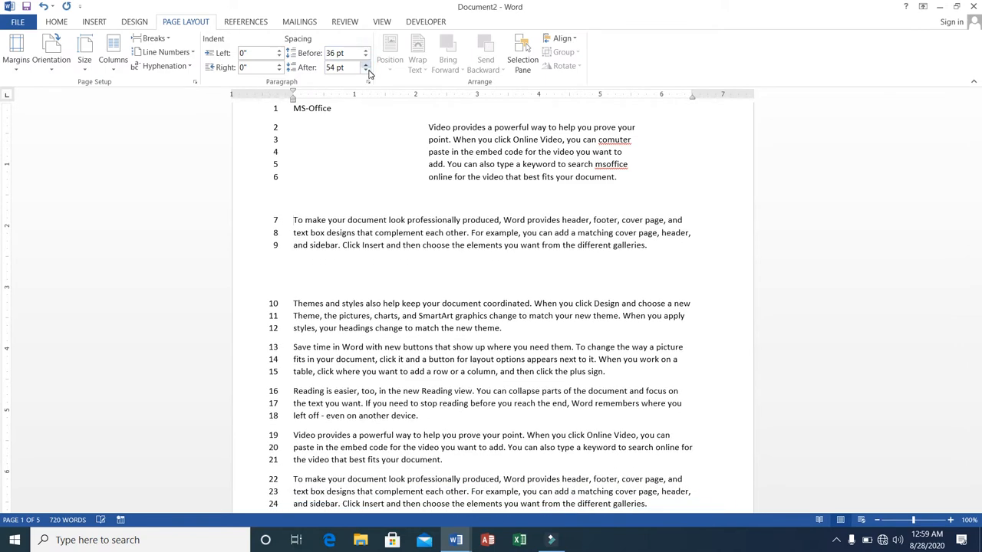
Reduce the spacing after the second body paragraph to 18 pt and add an empty paragraph below it.
{"action": "left_click", "coordinate": [365, 71]}
{"action": "left_click", "coordinate": [366, 71]}
{"action": "left_click", "coordinate": [366, 71]}
{"action": "left_click", "coordinate": [366, 71]}
{"action": "left_click", "coordinate": [366, 70]}
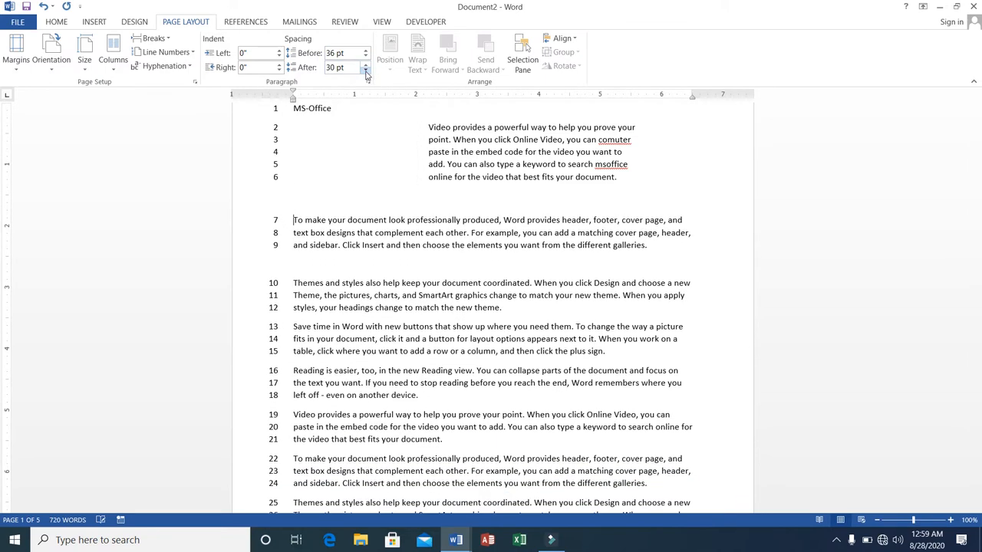
{"action": "left_click", "coordinate": [366, 71]}
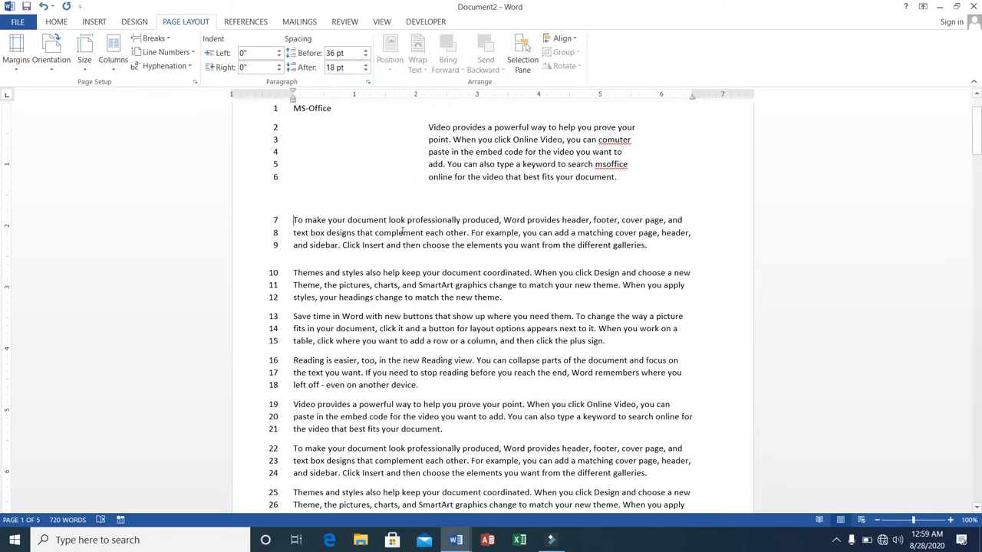
{"action": "left_click", "coordinate": [660, 244]}
{"action": "key", "text": "Return"}
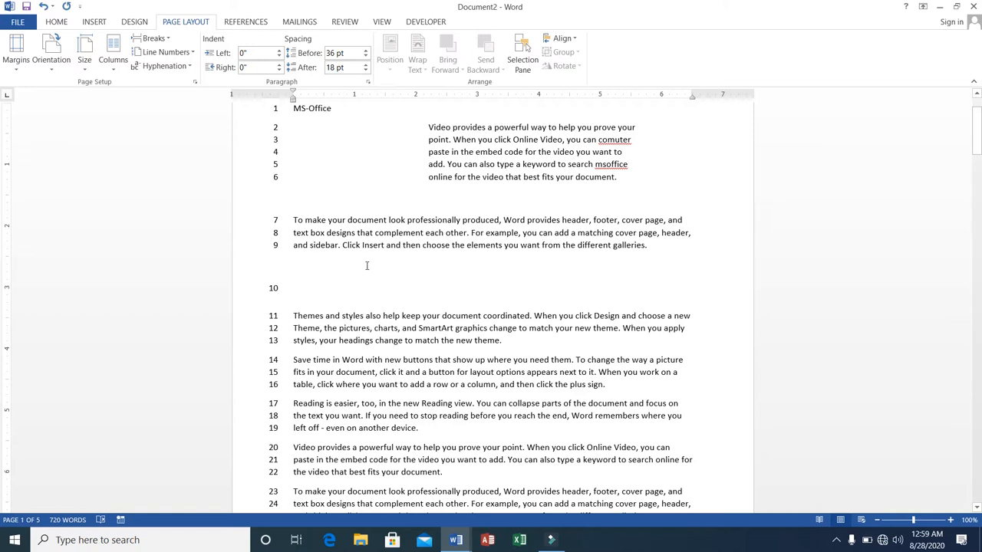
Insert the Thumbnail picture from the Pictures folder into the empty paragraph below the second body paragraph.
{"action": "left_click", "coordinate": [92, 23]}
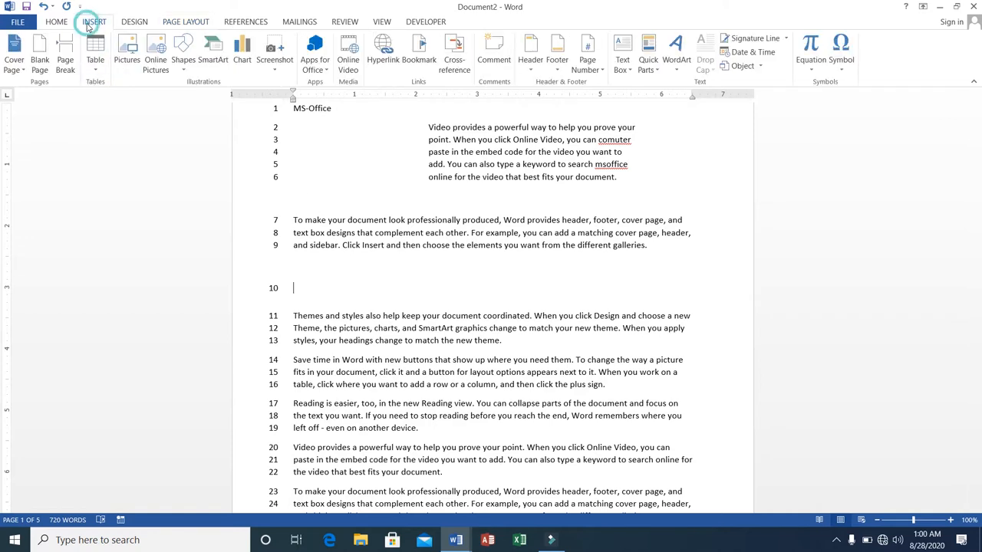
{"action": "left_click", "coordinate": [120, 66]}
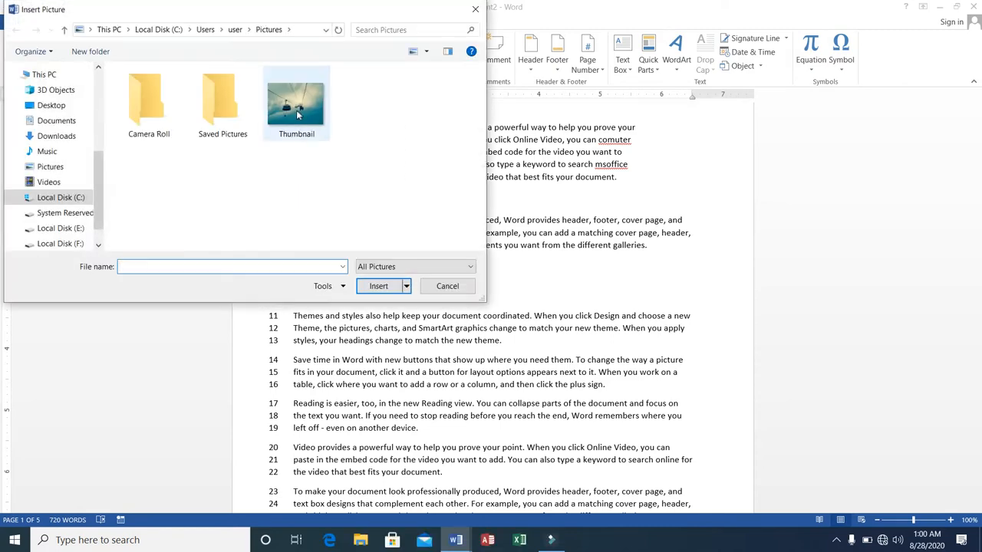
{"action": "left_click", "coordinate": [298, 114]}
{"action": "left_click", "coordinate": [363, 282]}
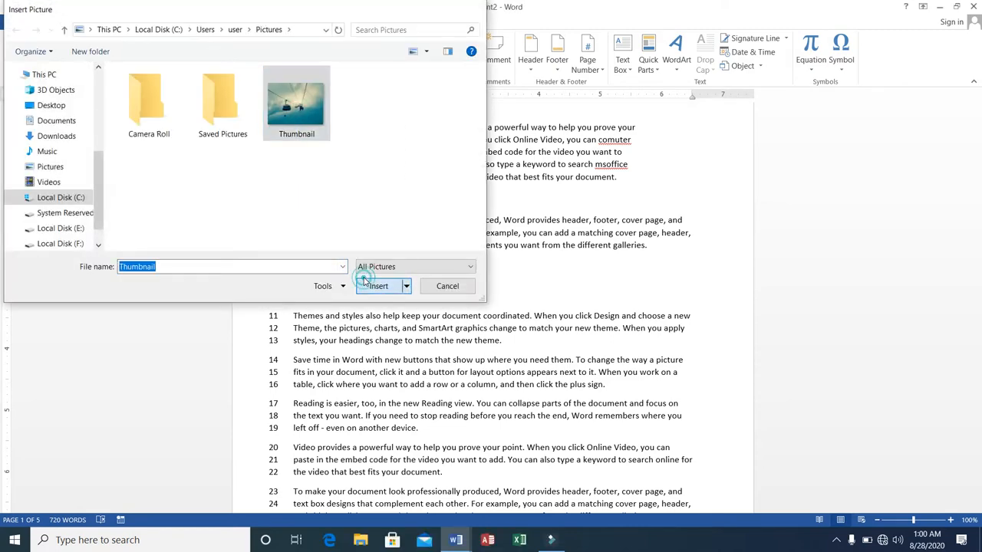
{"action": "scroll", "coordinate": [408, 224], "scroll_direction": "up", "scroll_amount": 2}
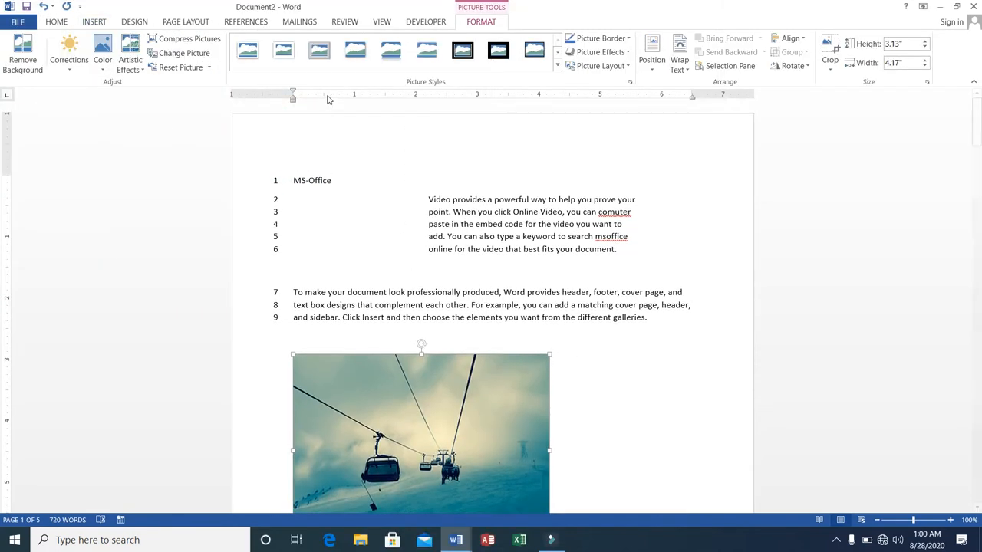
Examine the Position and Wrap Text options available for the inserted picture.
{"action": "left_click", "coordinate": [170, 24]}
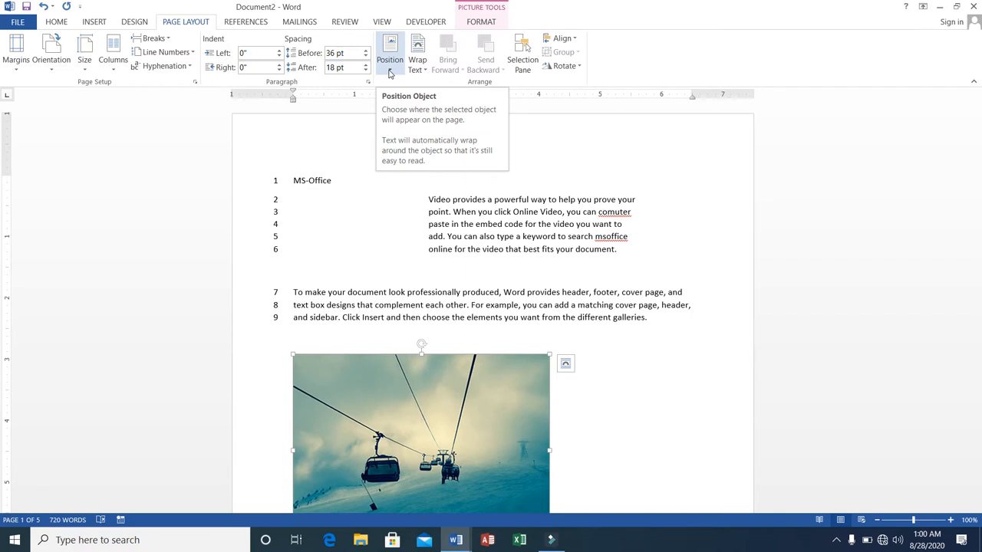
{"action": "left_click", "coordinate": [389, 69]}
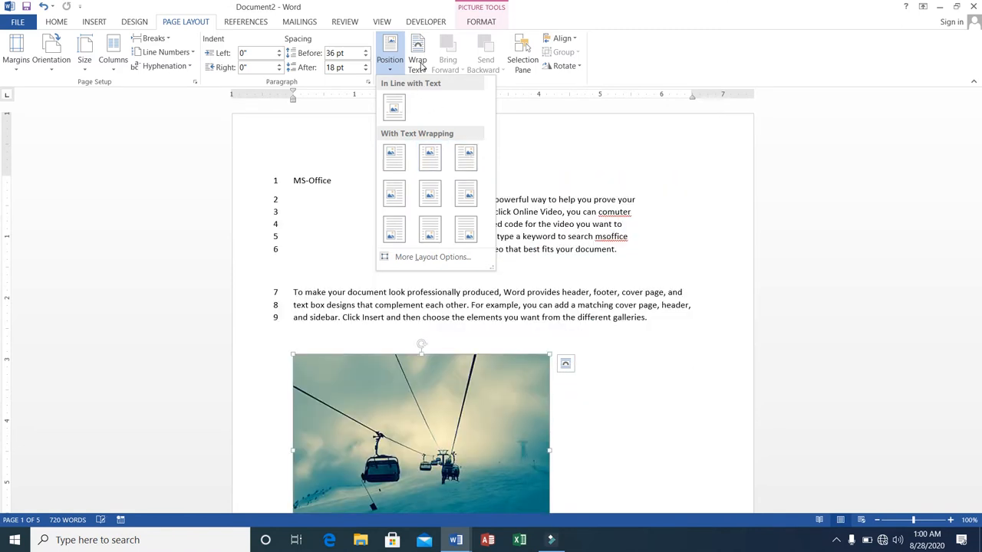
{"action": "left_click", "coordinate": [424, 69]}
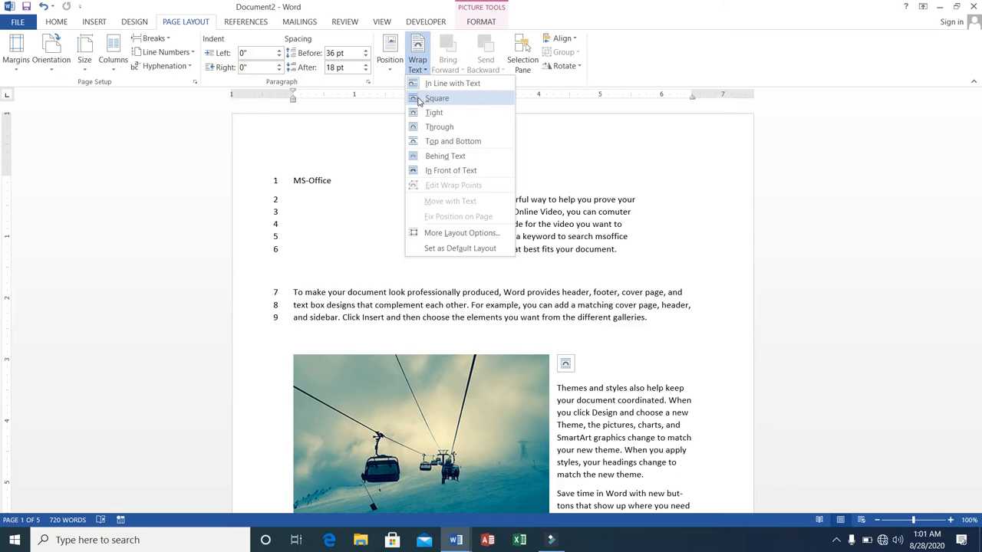
{"action": "left_click", "coordinate": [458, 64]}
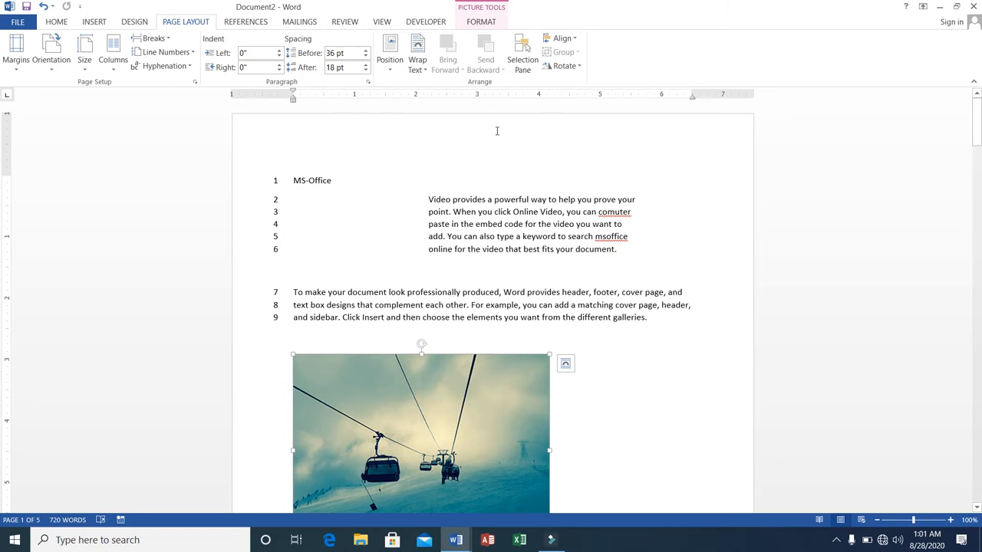
{"action": "scroll", "coordinate": [481, 74], "scroll_direction": "up", "scroll_amount": 1}
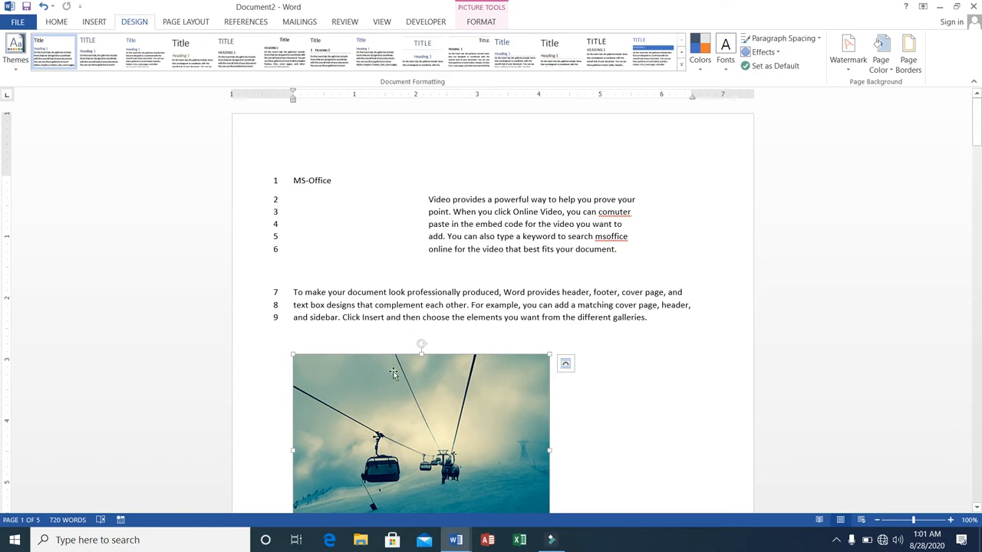
{"action": "scroll", "coordinate": [393, 373], "scroll_direction": "down", "scroll_amount": 1}
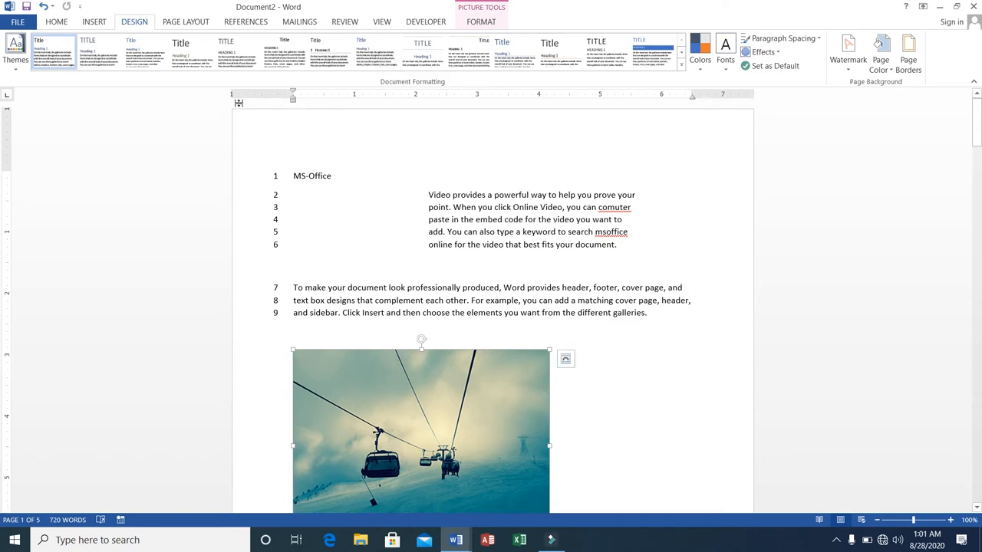
{"action": "left_click", "coordinate": [188, 24]}
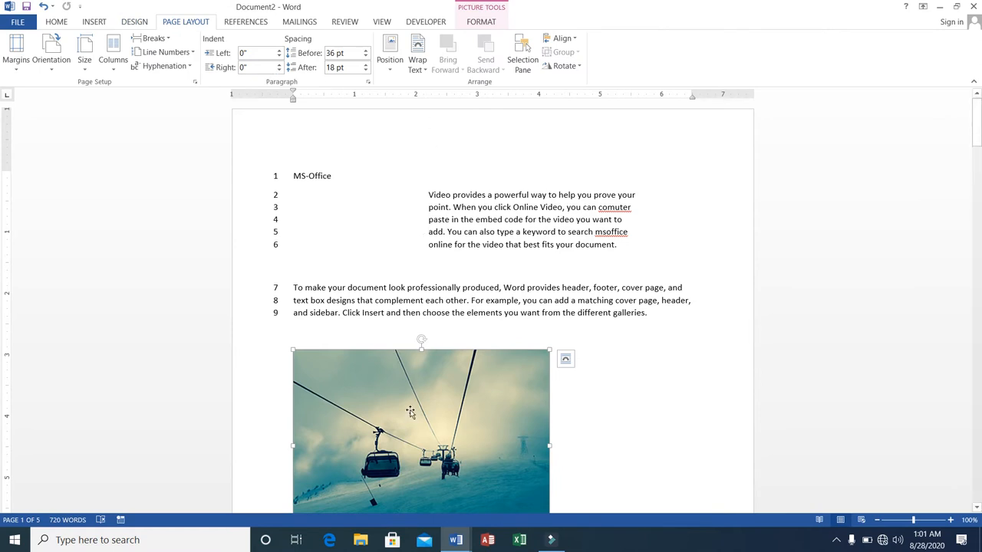
Draw a rectangle shape over the upper part of the cable car picture.
{"action": "left_click", "coordinate": [126, 23]}
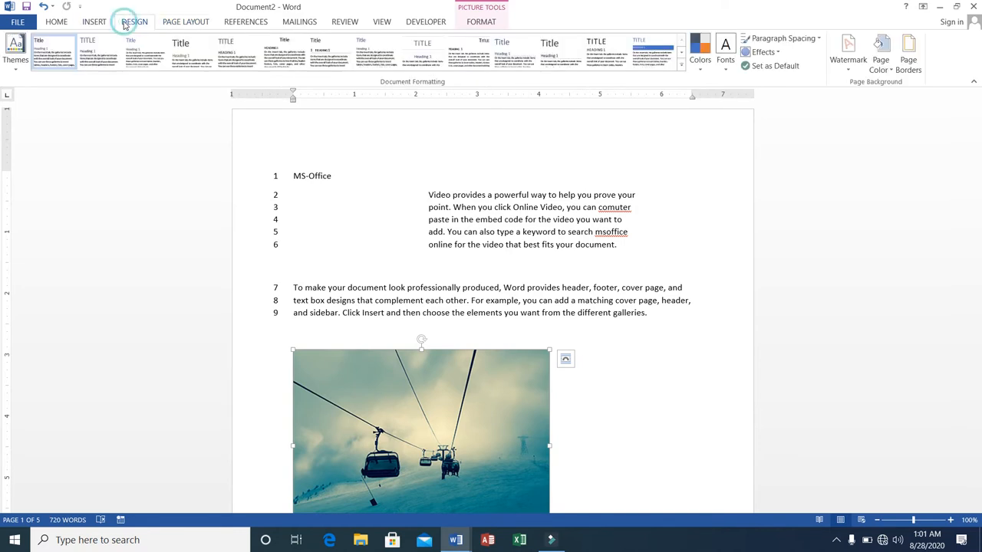
{"action": "left_click", "coordinate": [84, 21]}
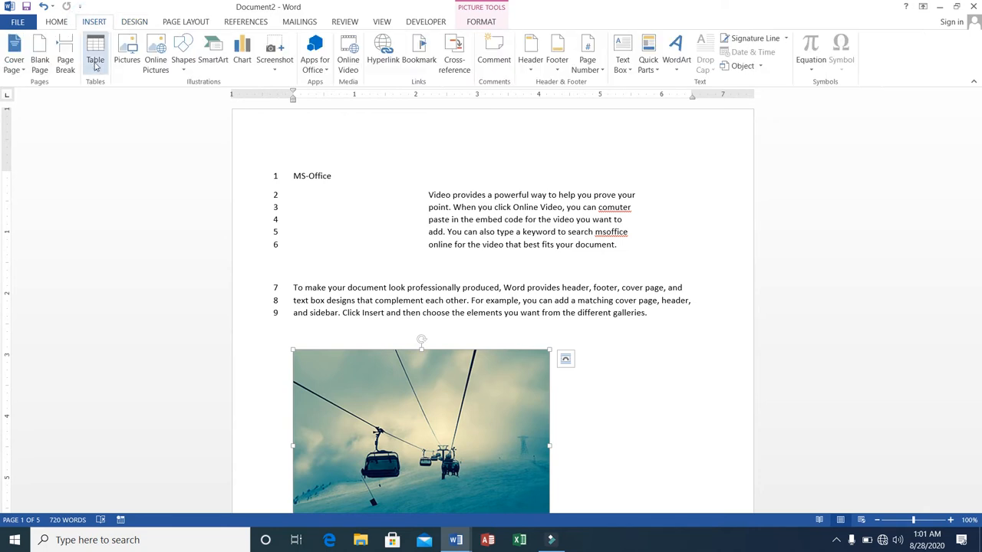
{"action": "left_click", "coordinate": [185, 66]}
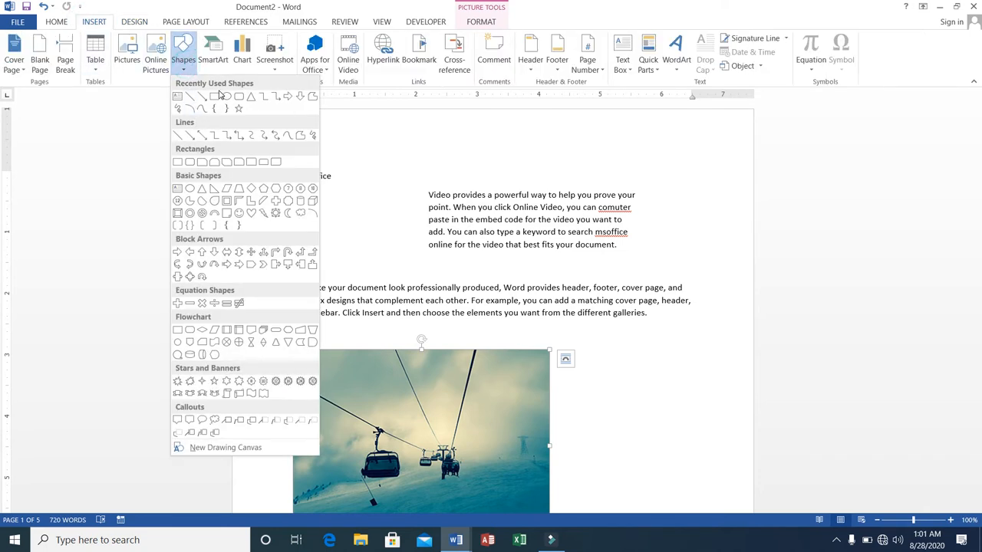
{"action": "left_click", "coordinate": [214, 96]}
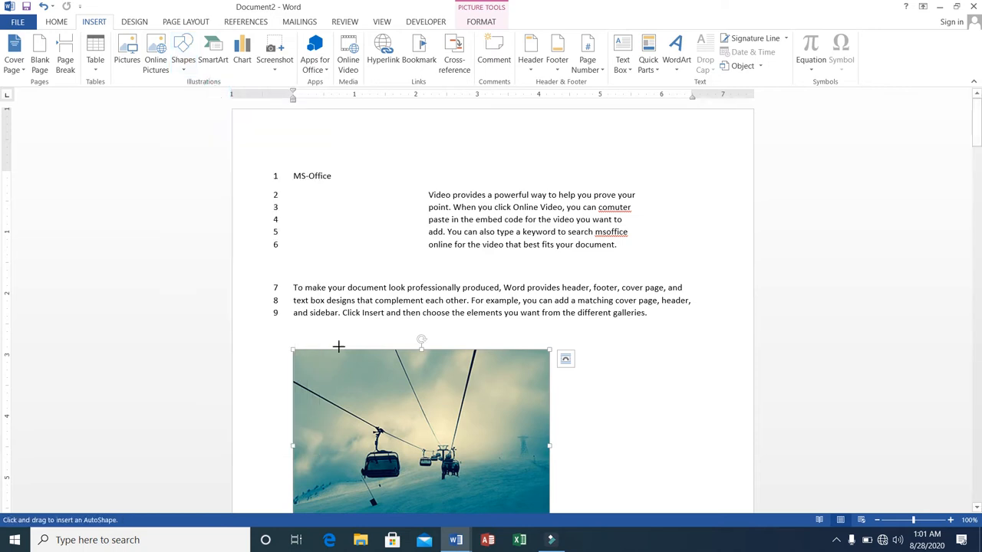
{"action": "left_click_drag", "start_coordinate": [344, 357], "coordinate": [527, 453]}
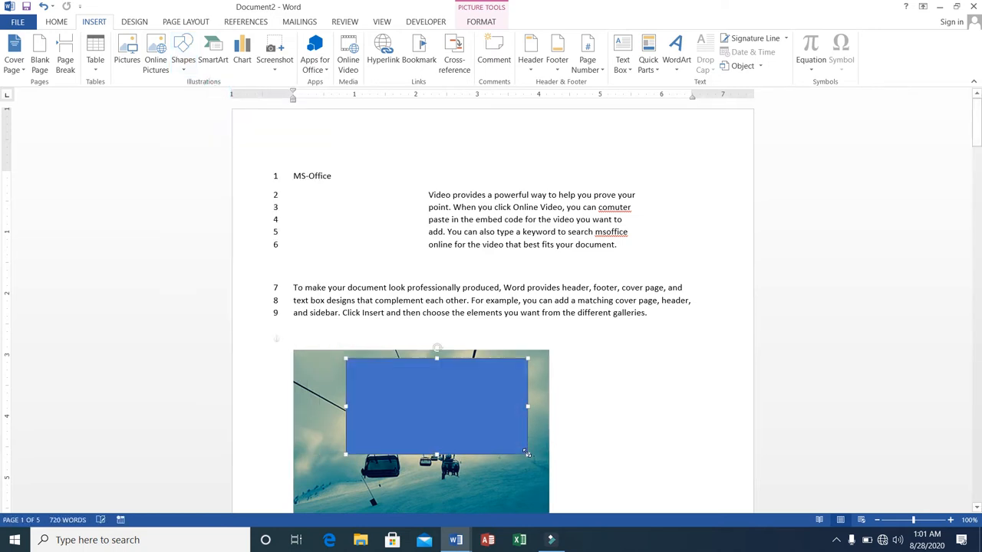
Check the Bring Forward options and try to send the blue rectangle backward one level.
{"action": "left_click", "coordinate": [175, 24]}
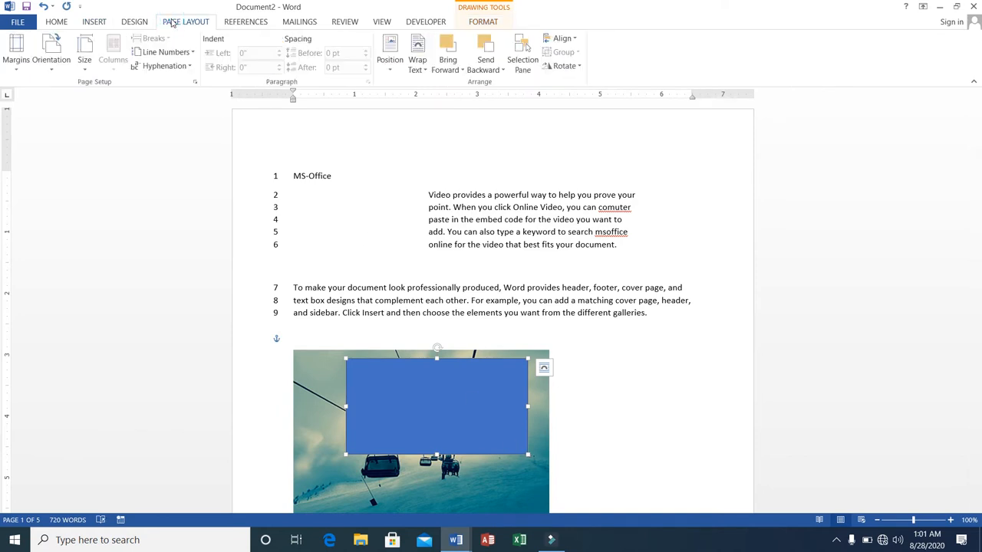
{"action": "left_click", "coordinate": [463, 74]}
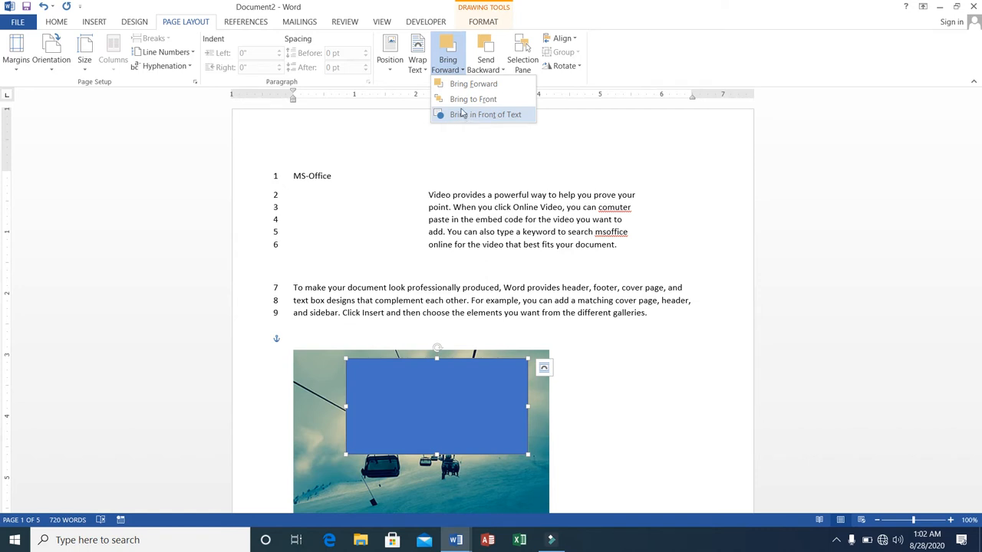
{"action": "left_click", "coordinate": [500, 70]}
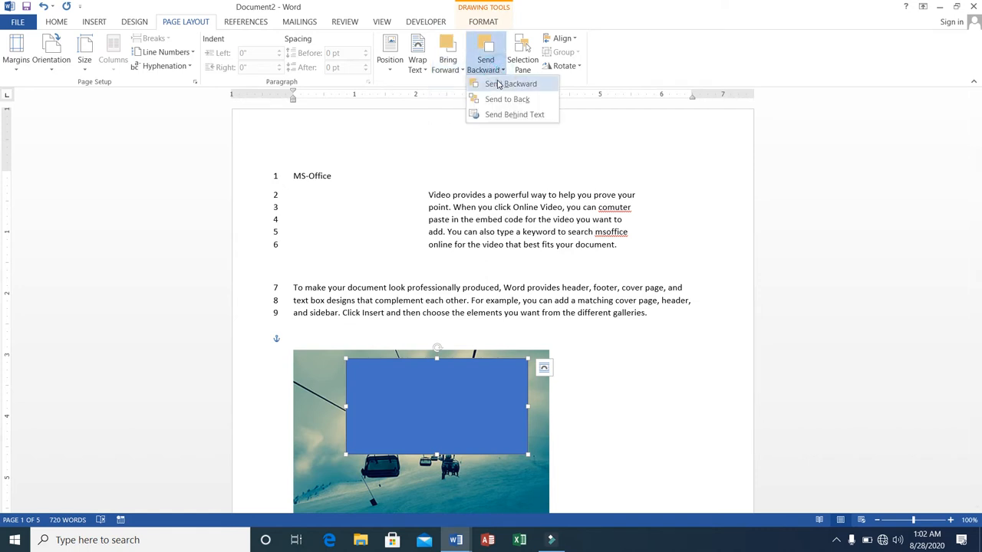
{"action": "left_click", "coordinate": [497, 85]}
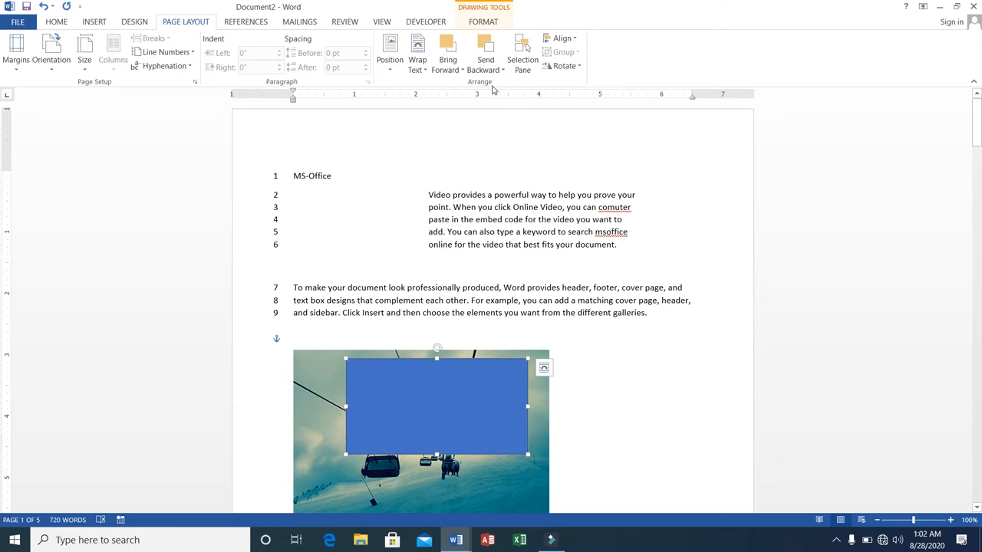
Try to send the blue rectangle to the back, behind the picture.
{"action": "left_click", "coordinate": [134, 21]}
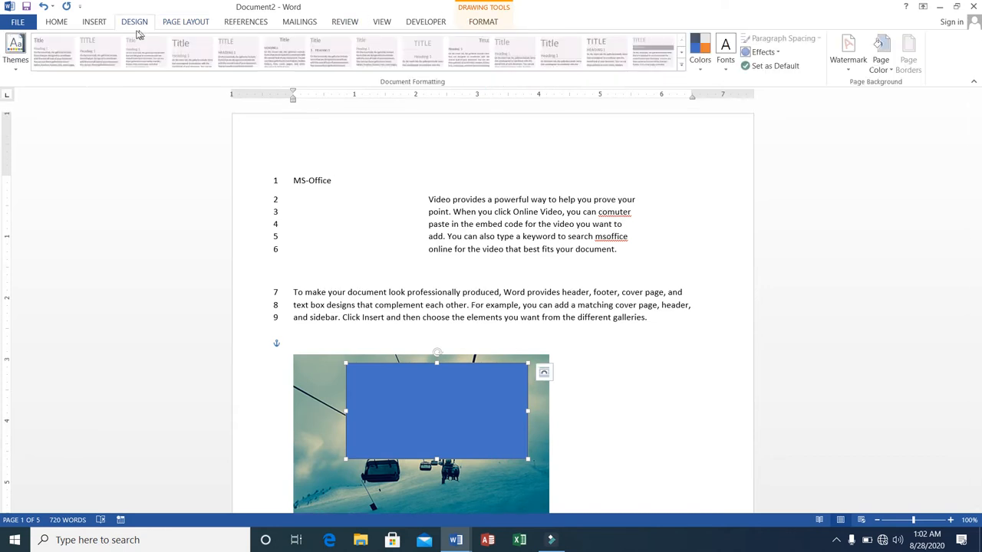
{"action": "left_click", "coordinate": [196, 26]}
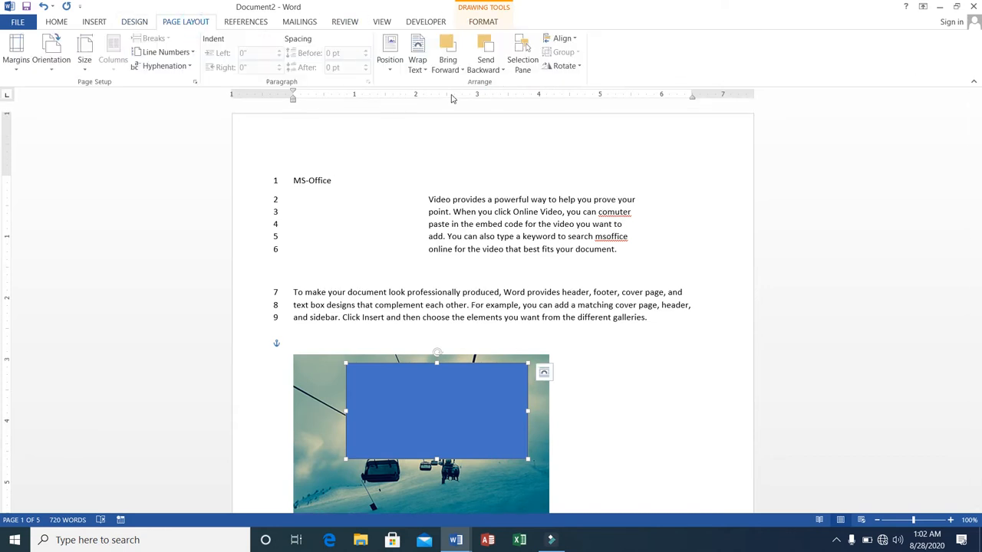
{"action": "left_click", "coordinate": [500, 70]}
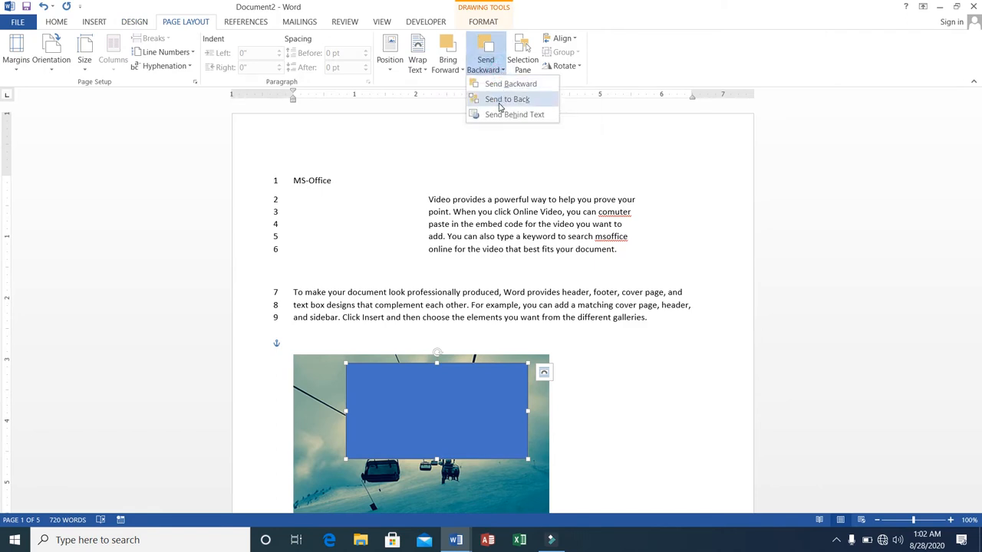
{"action": "left_click", "coordinate": [506, 99]}
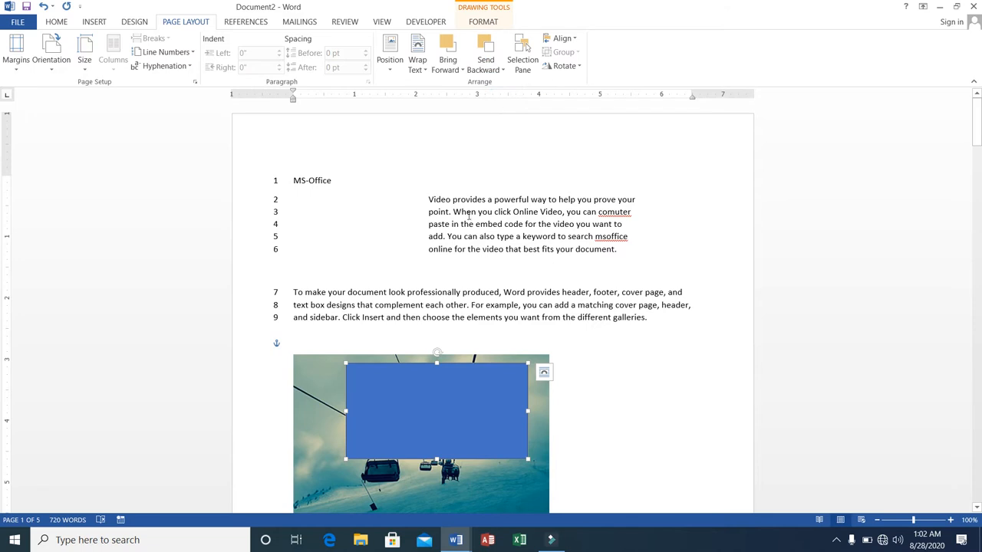
{"action": "left_click", "coordinate": [318, 393]}
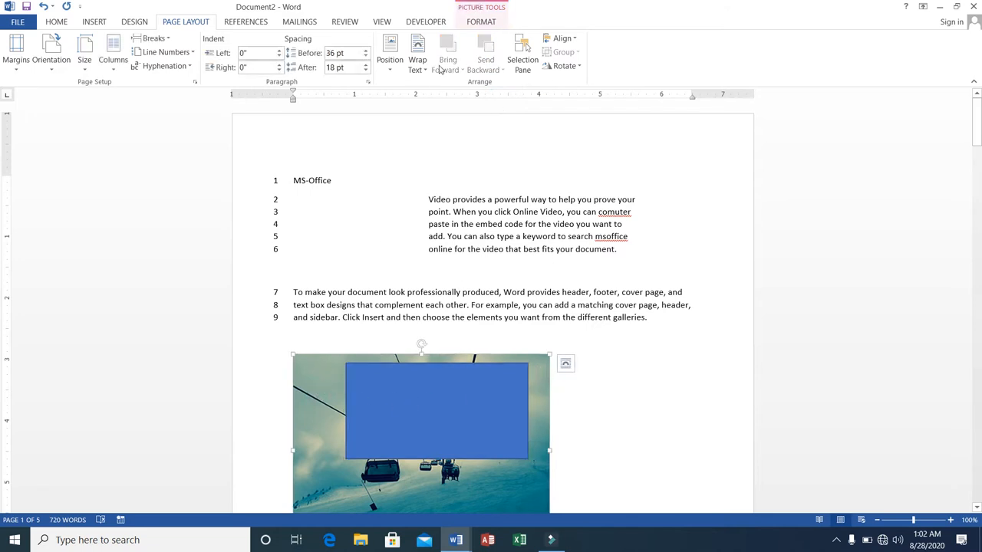
{"action": "scroll", "coordinate": [475, 77], "scroll_direction": "up", "scroll_amount": 1}
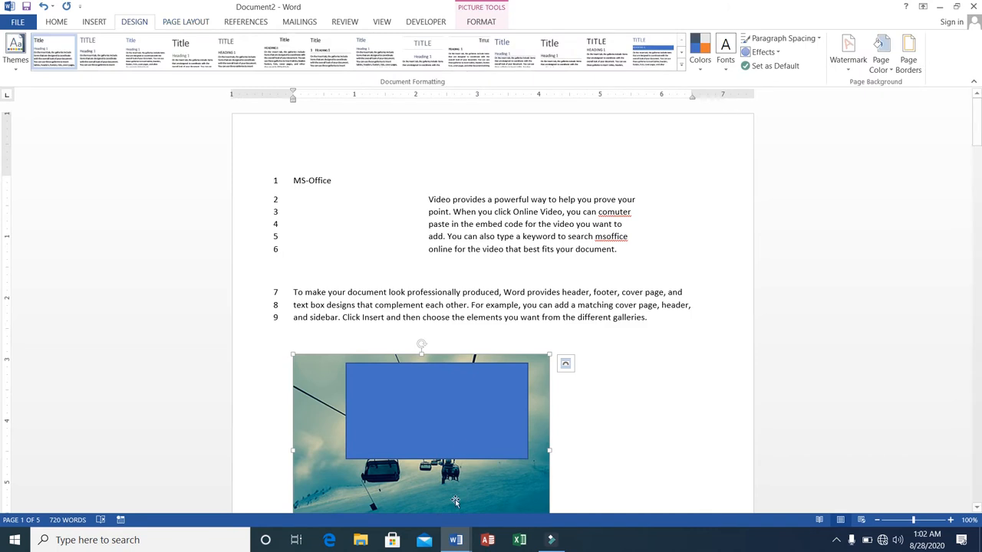
{"action": "left_click", "coordinate": [434, 407]}
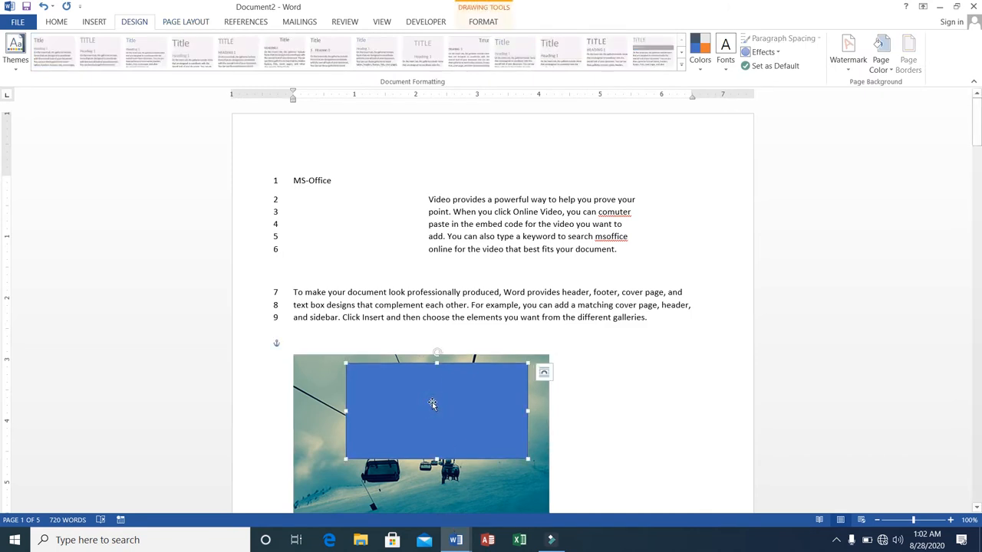
Add an empty paragraph after the second body paragraph, above the picture.
{"action": "left_click", "coordinate": [655, 316]}
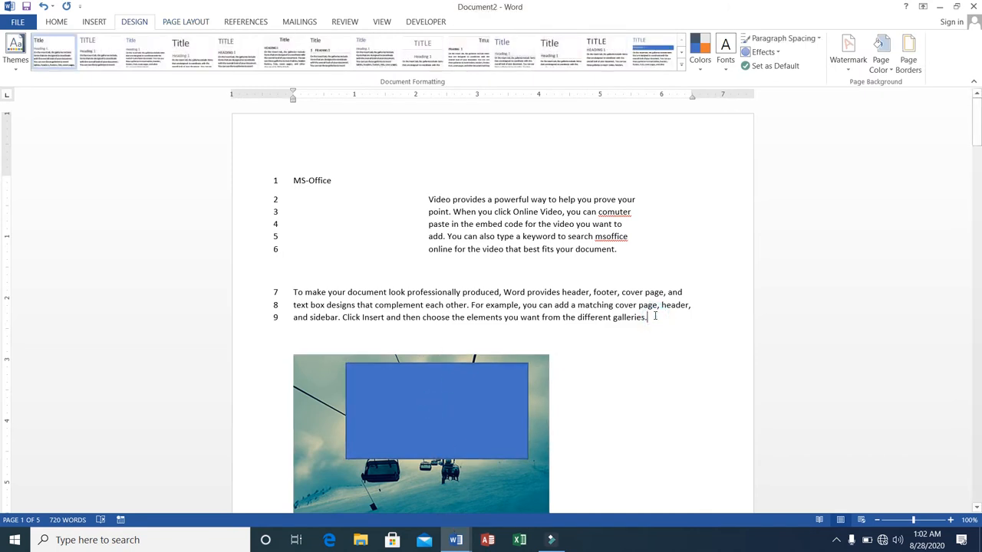
{"action": "key", "text": "Return"}
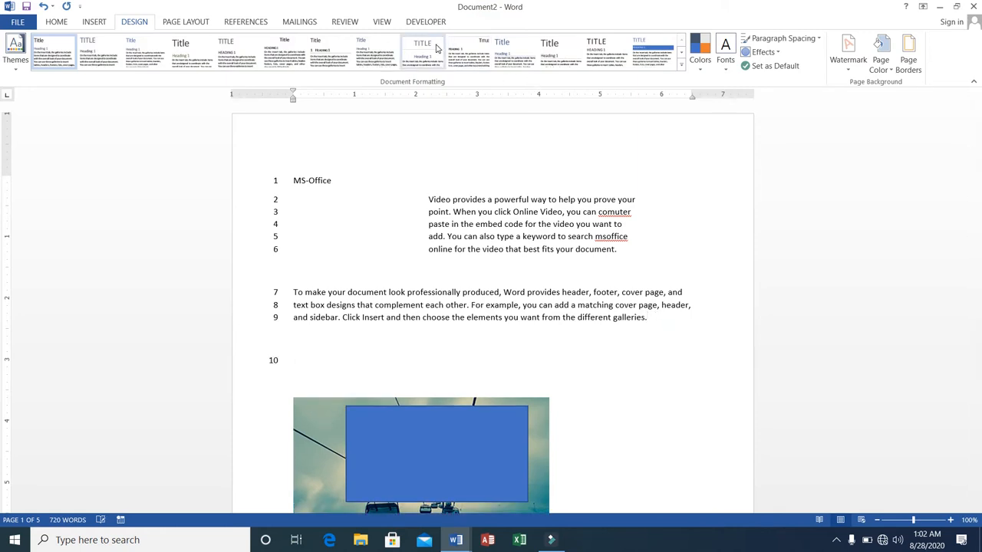
{"action": "scroll", "coordinate": [420, 45], "scroll_direction": "up", "scroll_amount": 1}
{"action": "scroll", "coordinate": [420, 45], "scroll_direction": "up", "scroll_amount": 1}
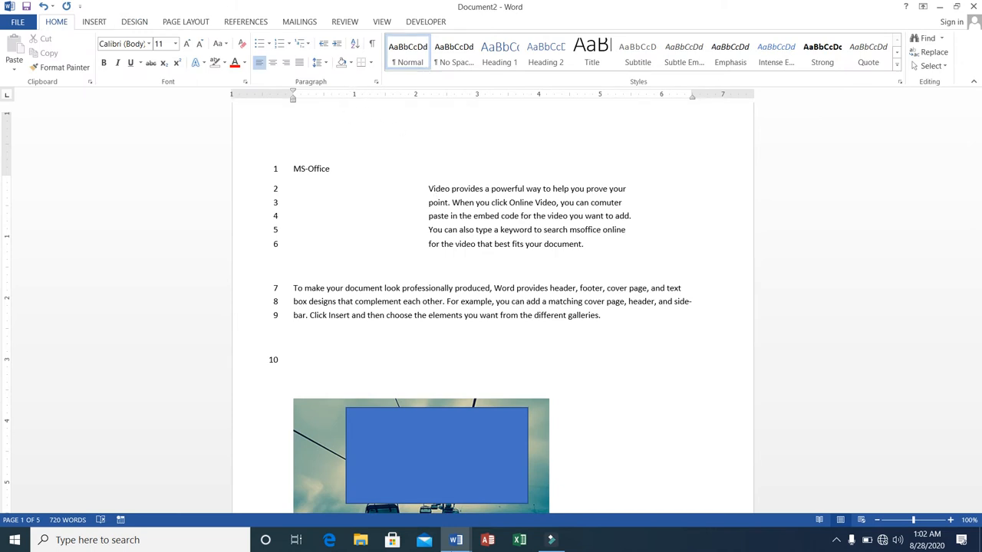
Create a new blank document.
{"action": "left_click", "coordinate": [205, 21]}
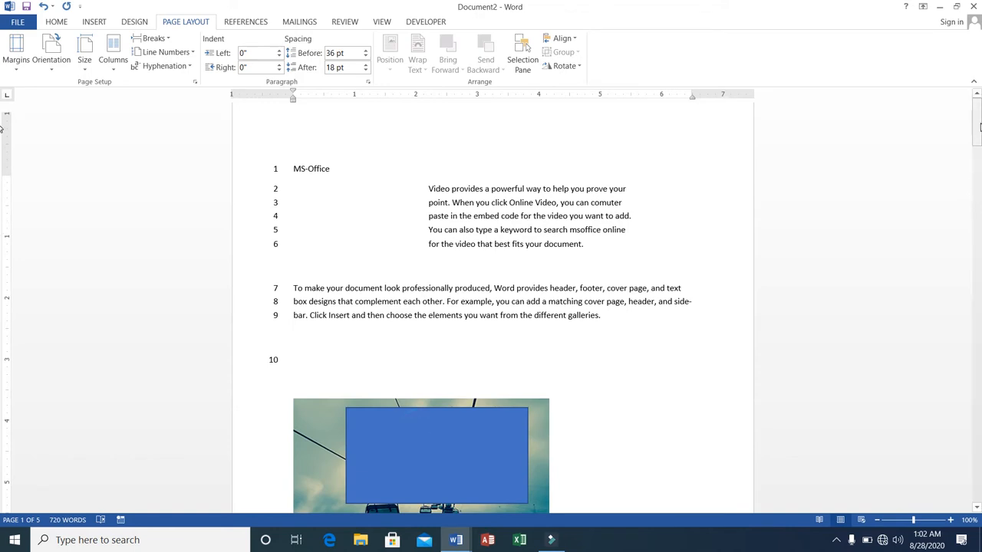
{"action": "left_click_drag", "start_coordinate": [979, 124], "coordinate": [978, 151]}
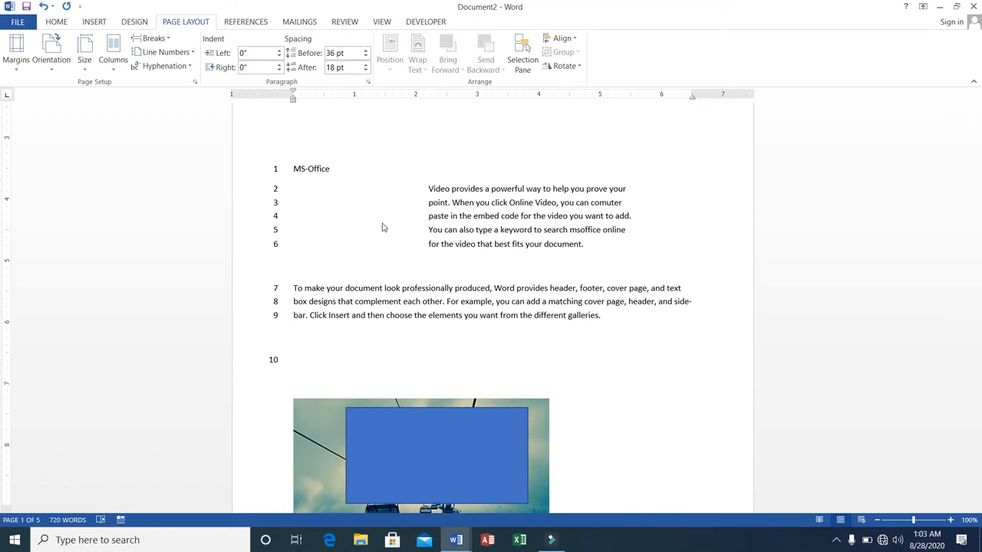
{"action": "left_click", "coordinate": [17, 22]}
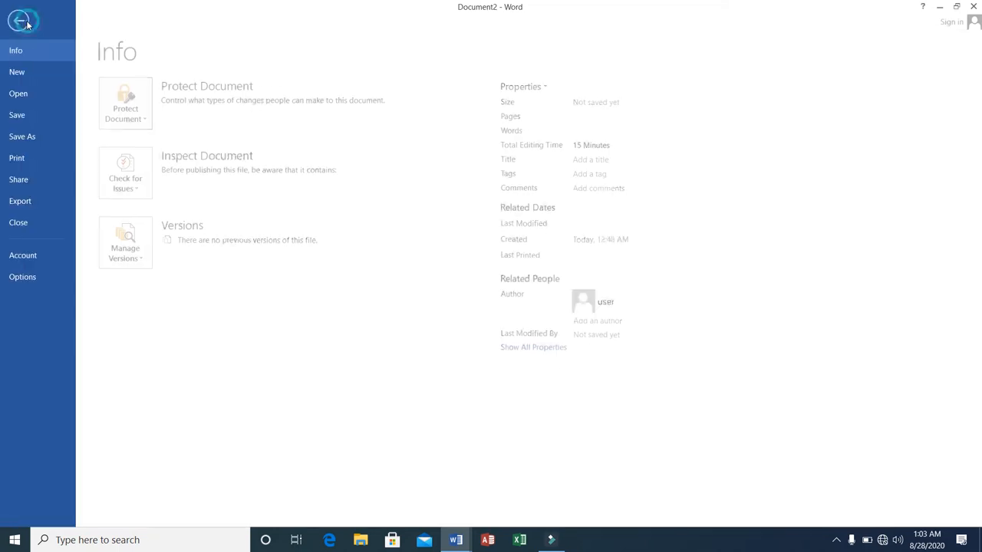
{"action": "left_click", "coordinate": [27, 73]}
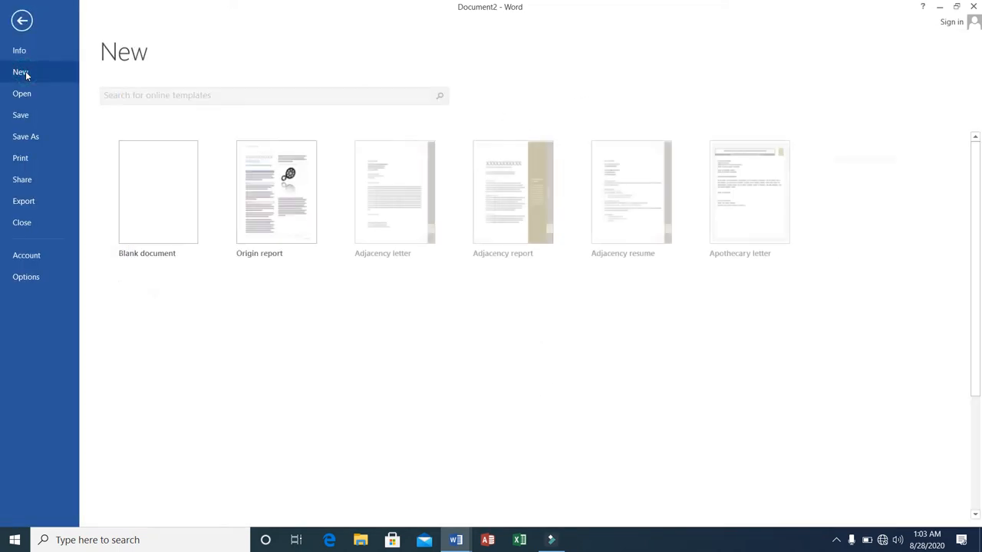
{"action": "left_click", "coordinate": [125, 169]}
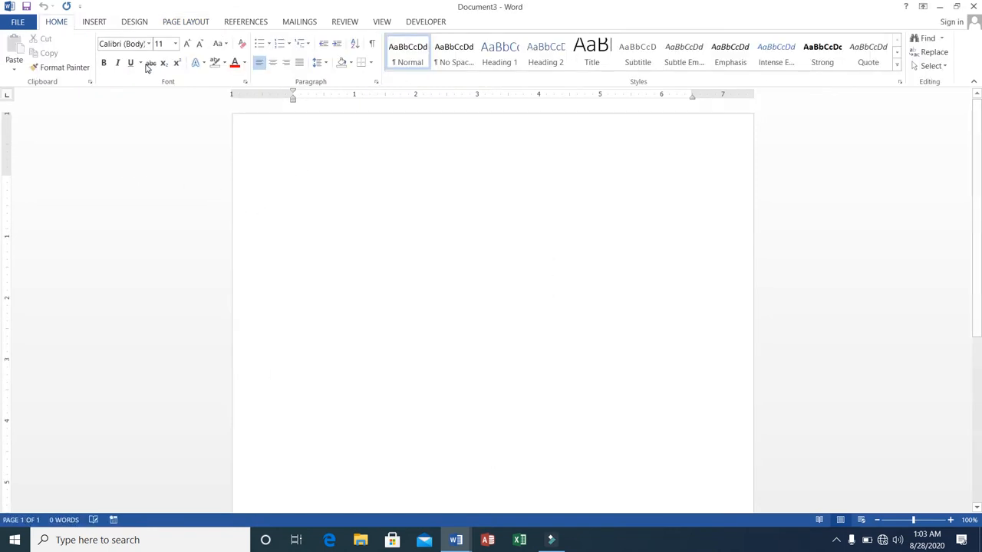
Insert the Thumbnail picture from the Pictures folder into the blank document.
{"action": "left_click", "coordinate": [100, 23]}
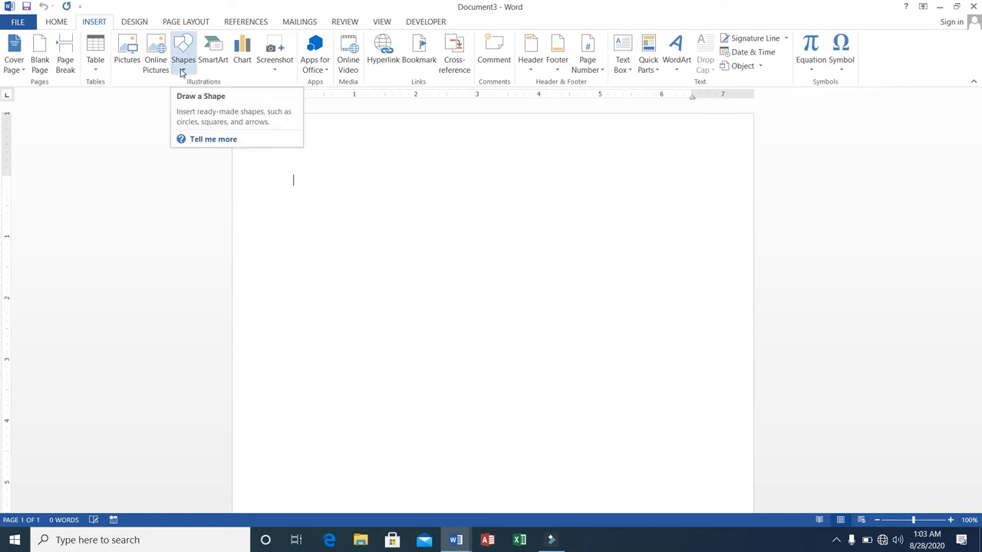
{"action": "left_click", "coordinate": [123, 52]}
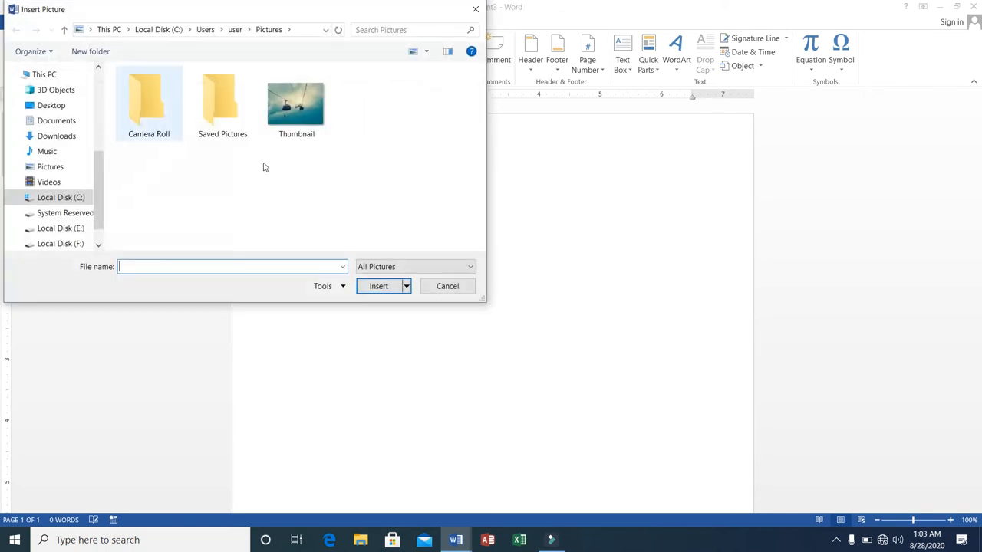
{"action": "left_click", "coordinate": [310, 115]}
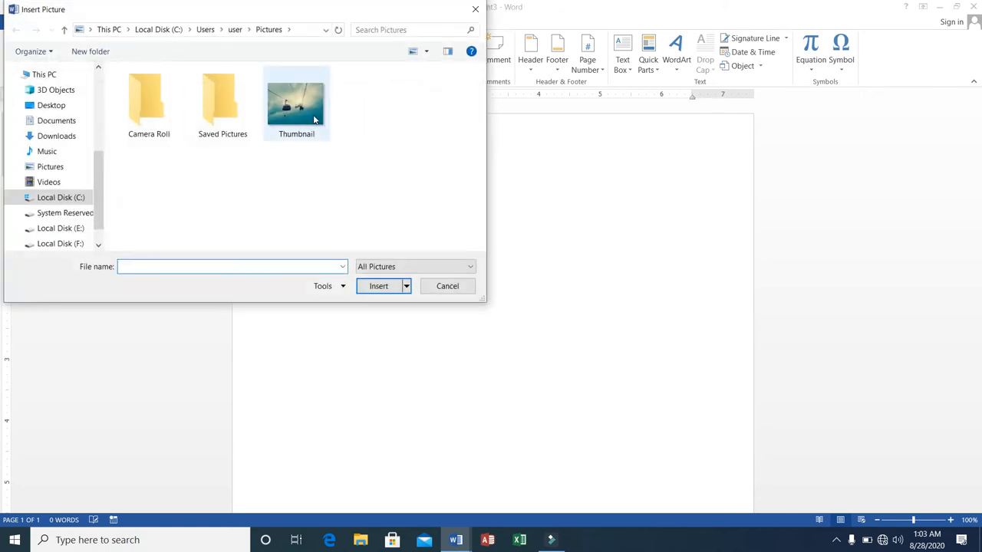
{"action": "left_click", "coordinate": [380, 288]}
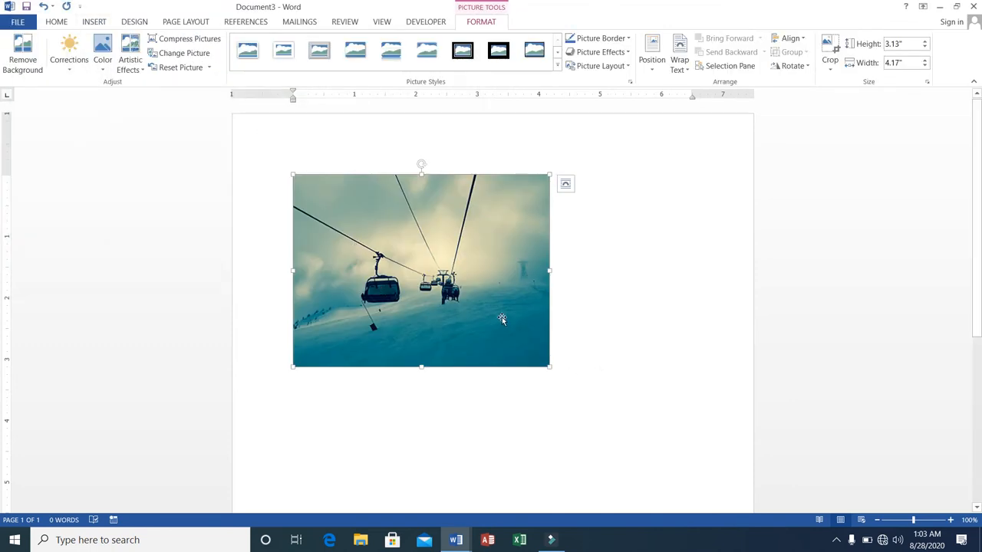
Try a beveled frame picture style on the picture and undo it.
{"action": "left_click", "coordinate": [283, 50]}
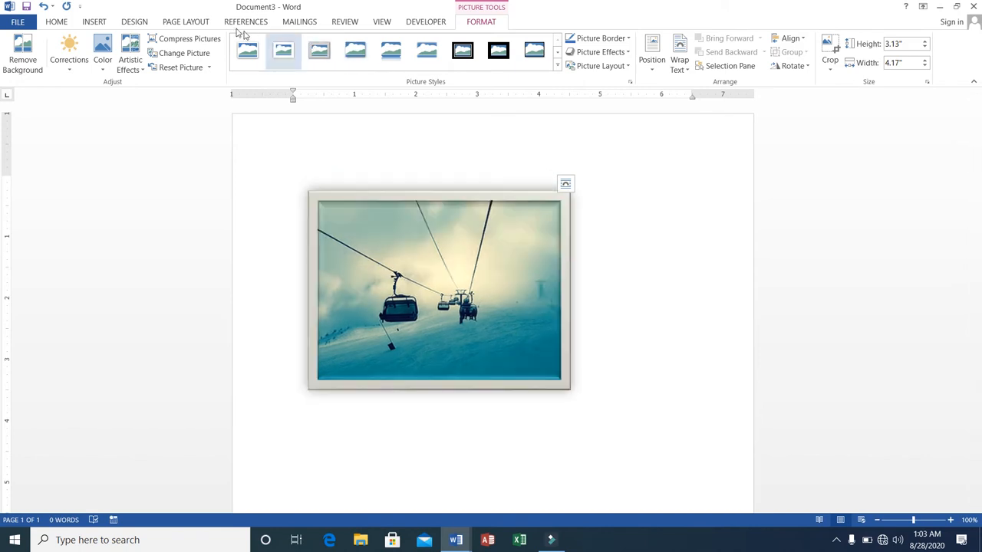
{"action": "left_click", "coordinate": [187, 22]}
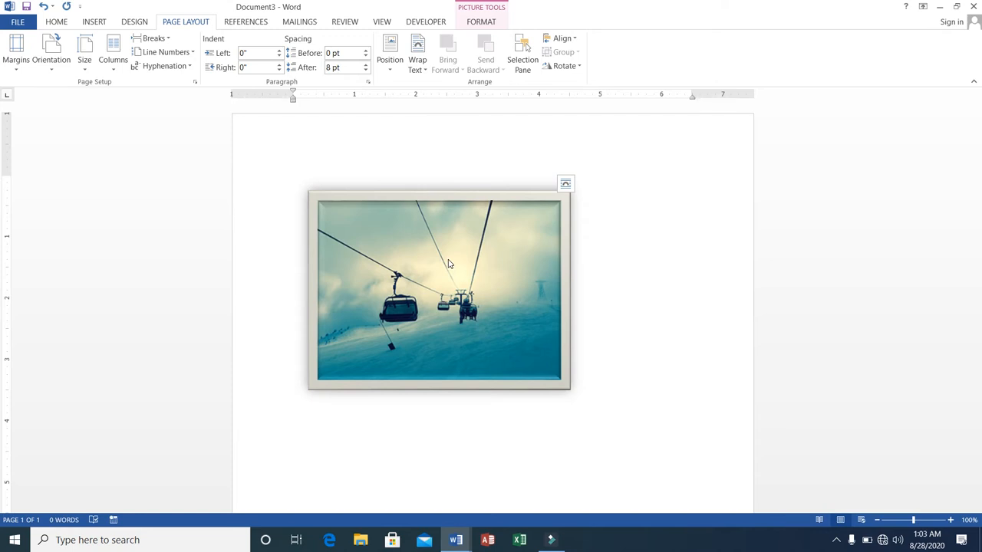
{"action": "key", "text": "shift+F10"}
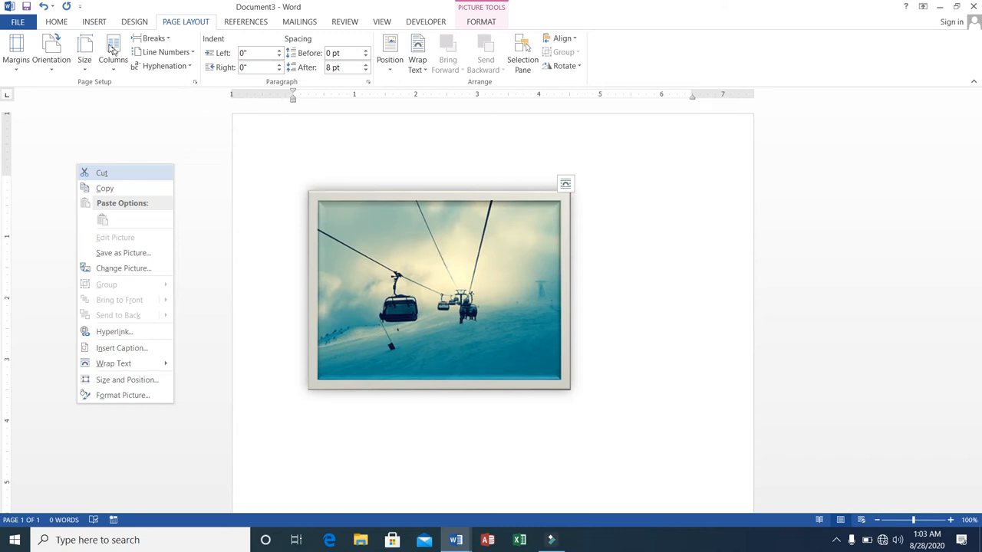
{"action": "left_click", "coordinate": [91, 26]}
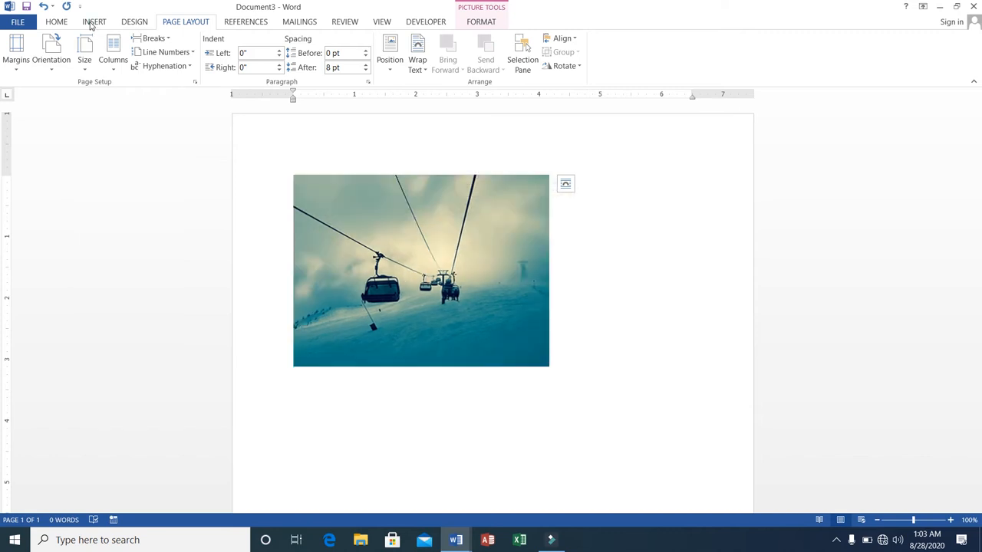
Insert the Thumbnail picture again in place of the selected one and try to move it on the page.
{"action": "left_click", "coordinate": [93, 22]}
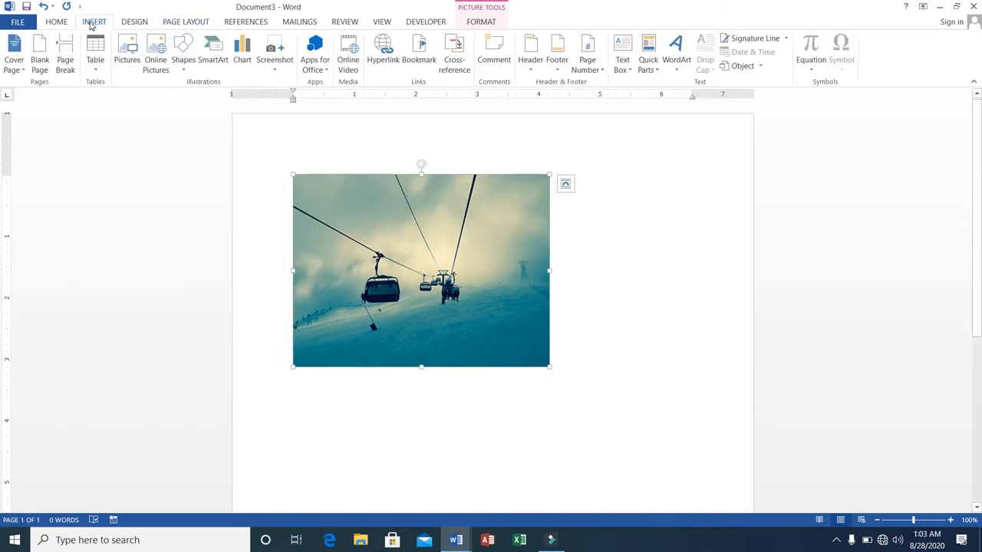
{"action": "left_click", "coordinate": [127, 62]}
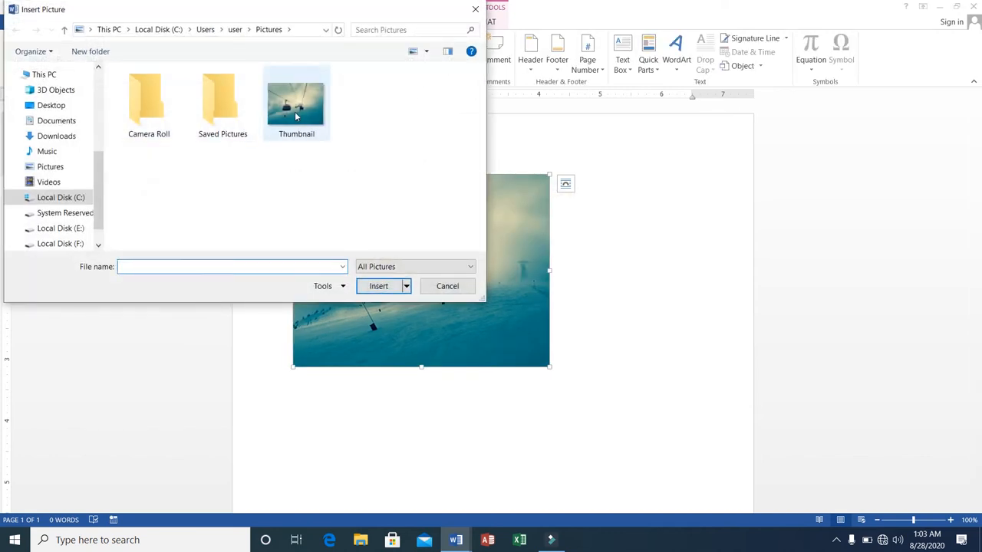
{"action": "left_click", "coordinate": [283, 107]}
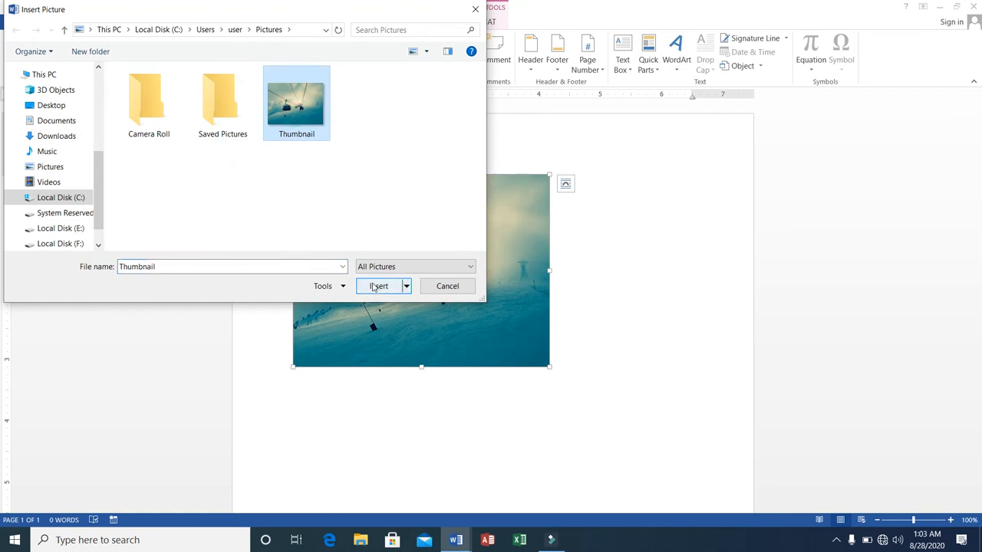
{"action": "left_click", "coordinate": [379, 286]}
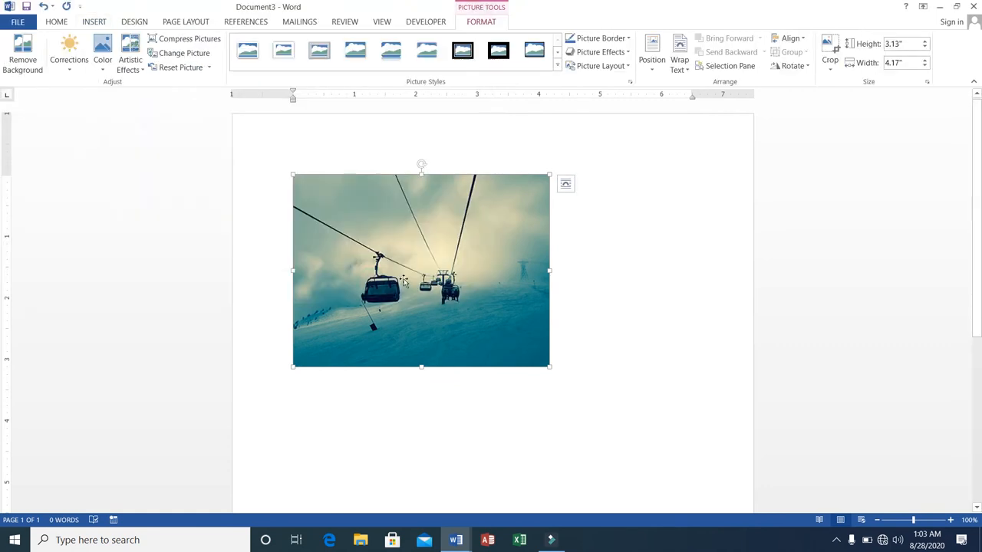
{"action": "left_click_drag", "start_coordinate": [409, 289], "coordinate": [412, 367]}
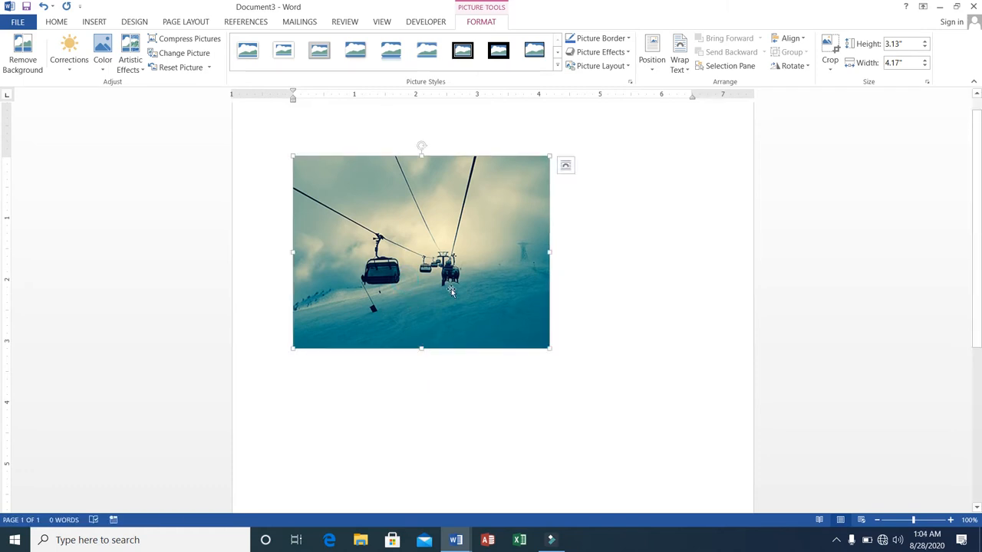
{"action": "left_click_drag", "start_coordinate": [451, 292], "coordinate": [591, 287]}
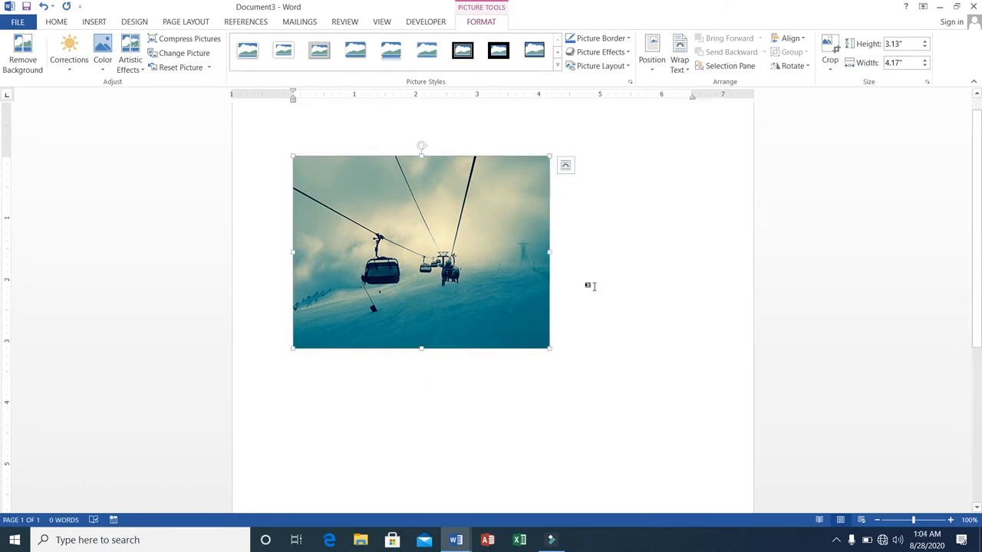
Enter =rand() directly after the picture.
{"action": "left_click", "coordinate": [559, 339]}
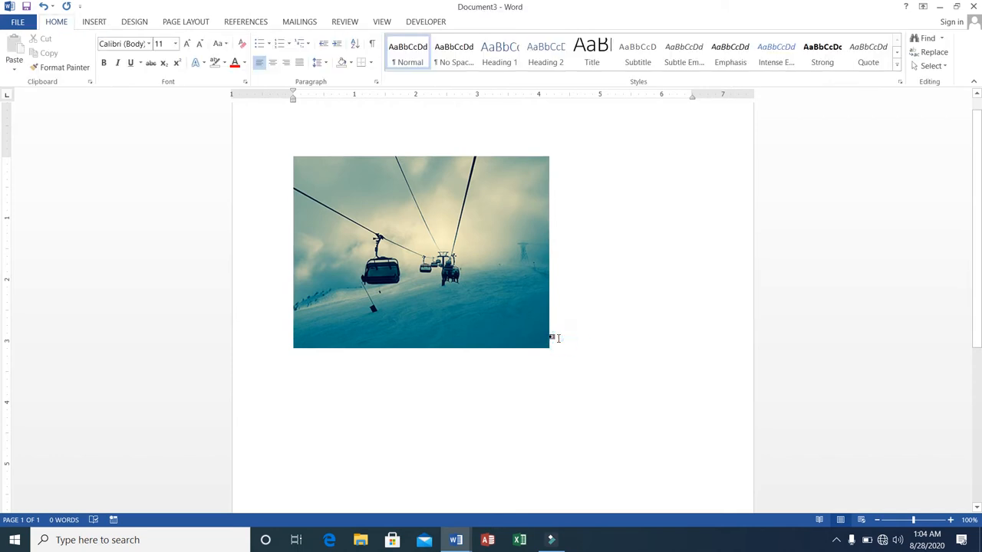
{"action": "type", "text": "=rand("}
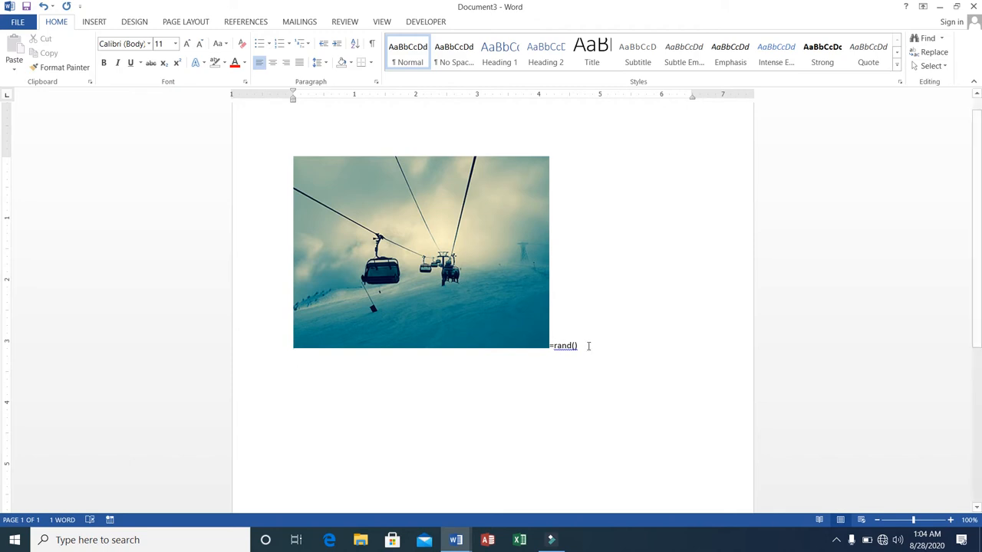
Replace the =rand() text after the picture with the filler text "msmadnf,msnhkdfjhjewhrfhewkjrhkjewhkr".
{"action": "left_click", "coordinate": [550, 345]}
{"action": "key", "text": "Delete"}
{"action": "key", "text": "Delete"}
{"action": "key", "text": "Delete"}
{"action": "key", "text": "Delete"}
{"action": "key", "text": "Delete"}
{"action": "key", "text": "Delete"}
{"action": "key", "text": "Delete"}
{"action": "type", "text": "msmadnf,msnhkdfjhjewhrfhewkjrhkjewhkr"}
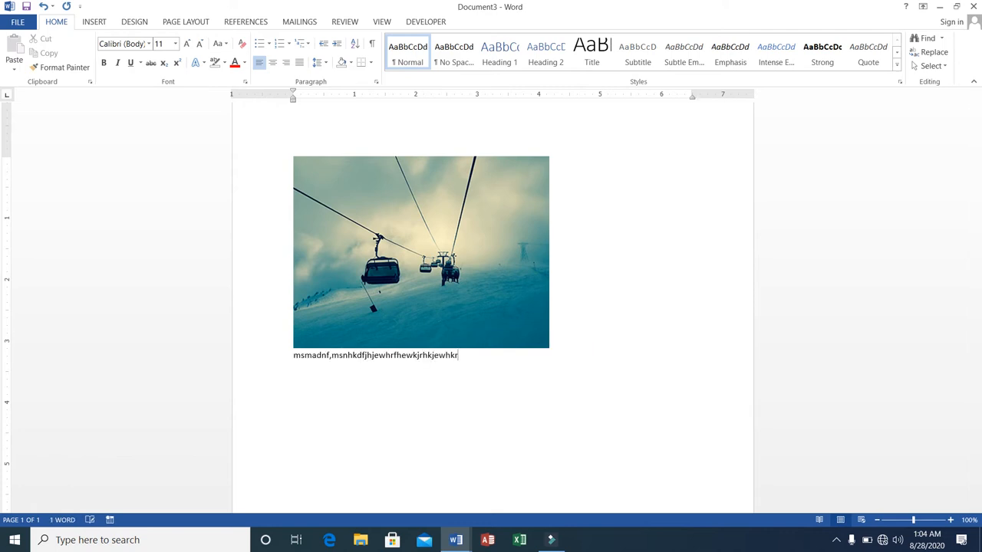
Draw a rounded rectangle about 2.28" high and 3.12" wide over the picture.
{"action": "left_click", "coordinate": [509, 290]}
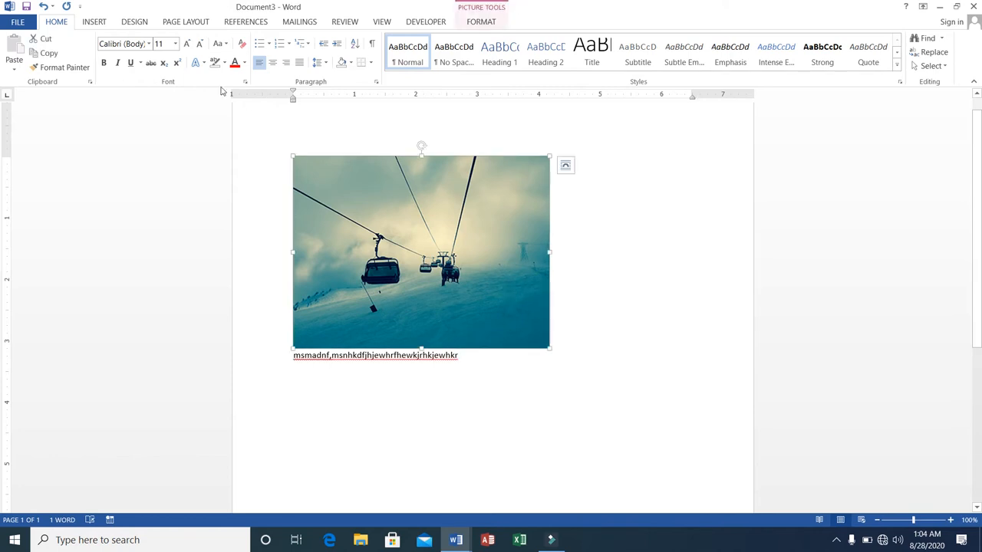
{"action": "left_click", "coordinate": [188, 22]}
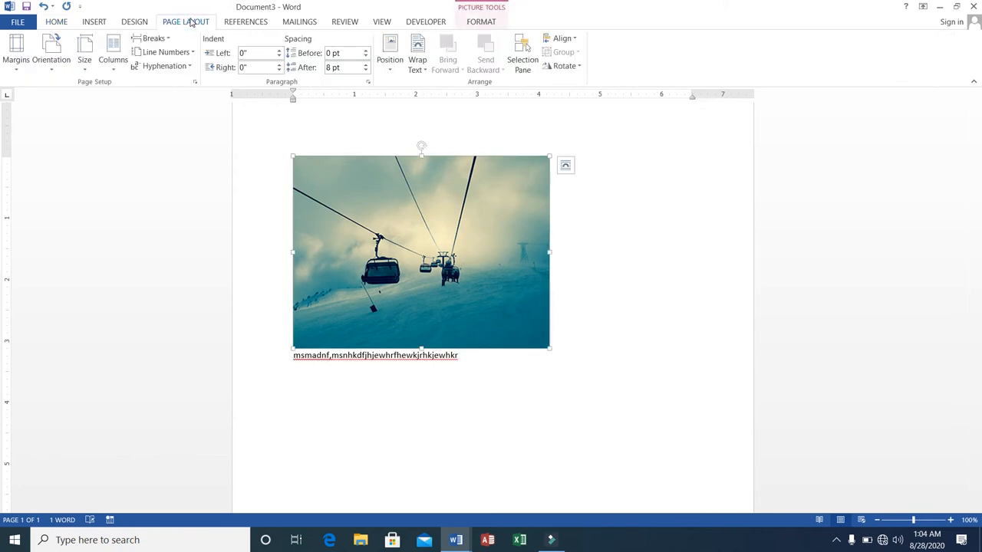
{"action": "left_click", "coordinate": [94, 21]}
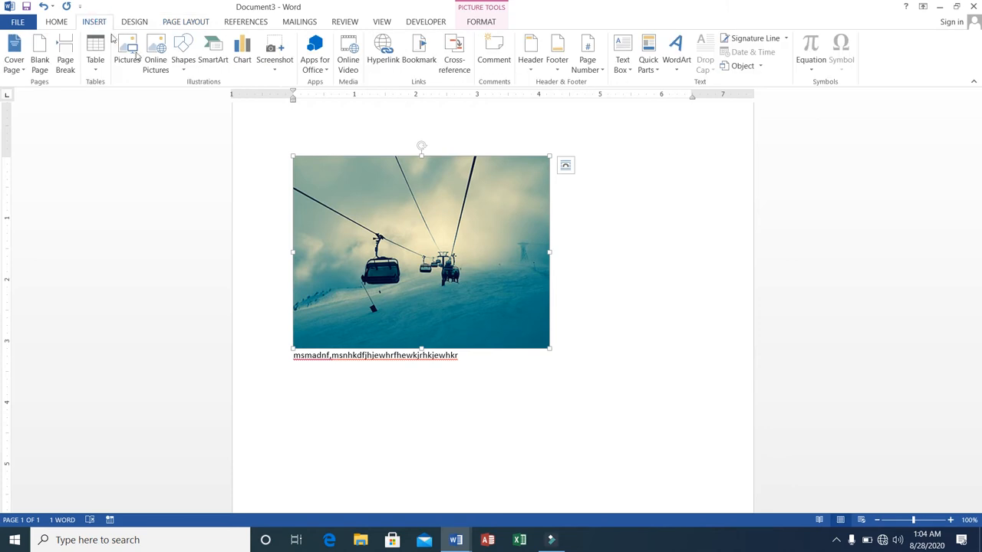
{"action": "left_click", "coordinate": [183, 70]}
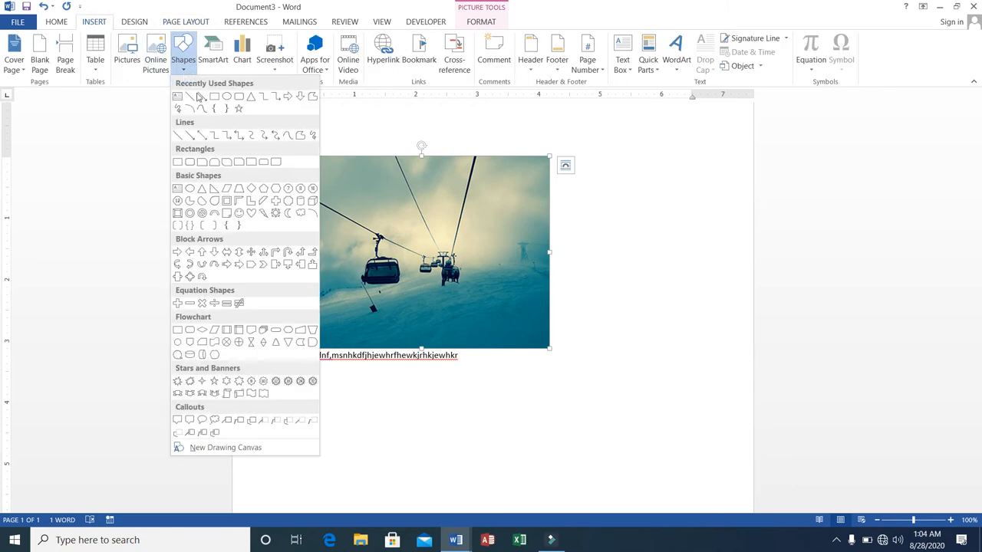
{"action": "left_click", "coordinate": [242, 100]}
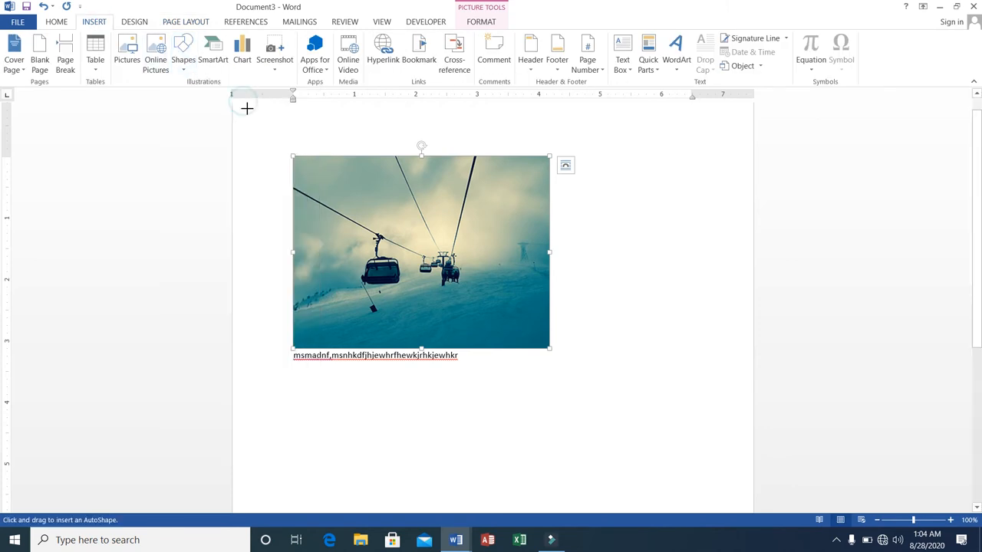
{"action": "left_click_drag", "start_coordinate": [352, 191], "coordinate": [542, 331]}
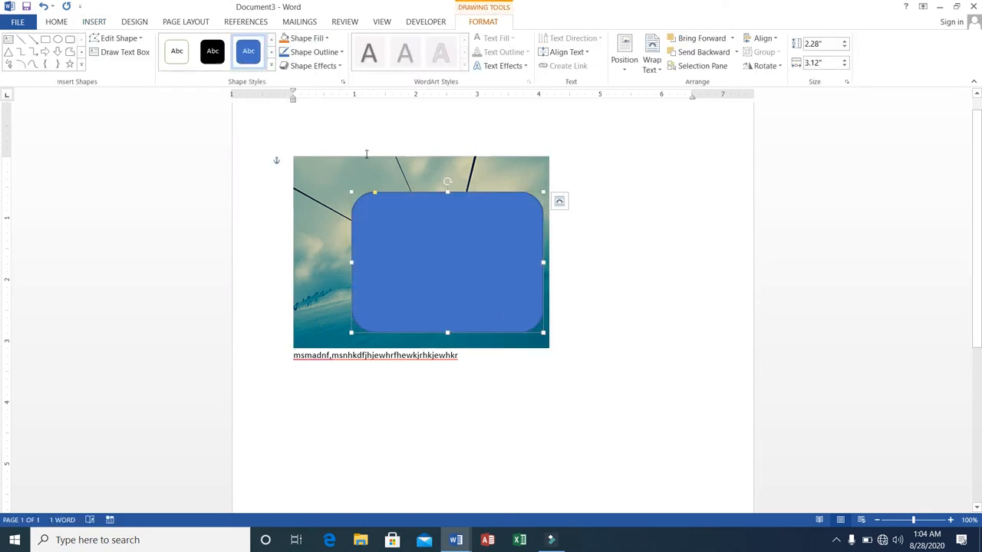
Try sending the rounded rectangle backward one level and bringing it forward again.
{"action": "left_click", "coordinate": [700, 54]}
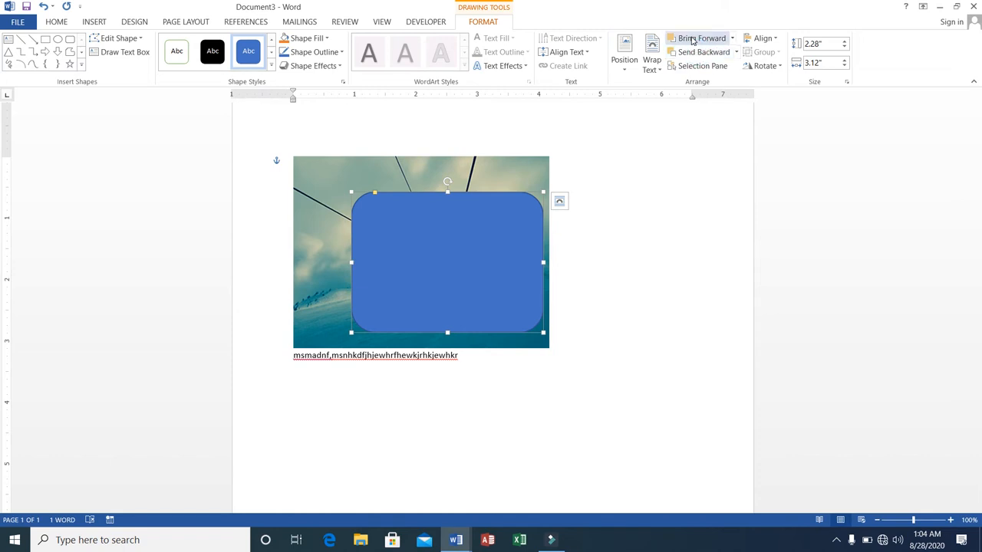
{"action": "left_click", "coordinate": [692, 39]}
Compare the arrange options offered for the picture with those for the rounded rectangle.
{"action": "left_click", "coordinate": [499, 169]}
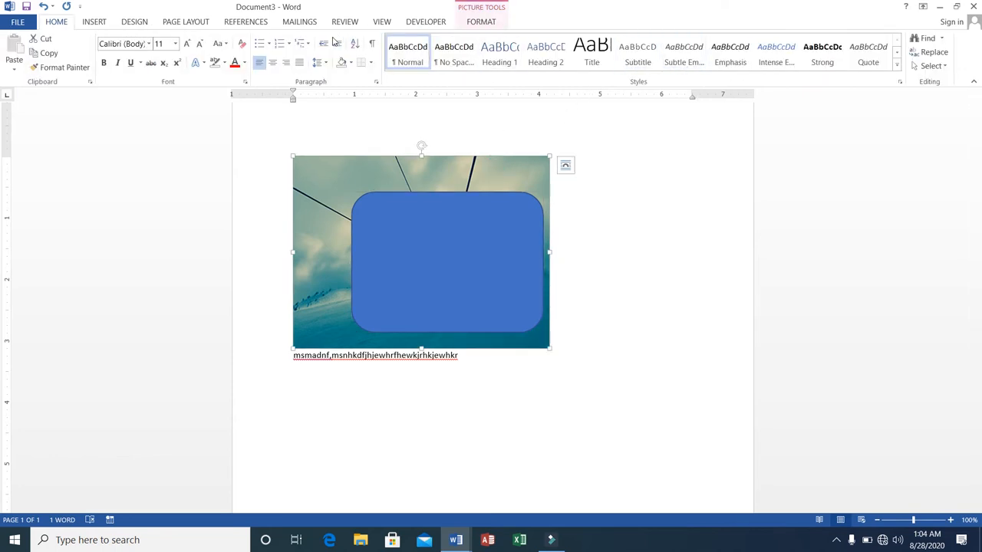
{"action": "left_click", "coordinate": [197, 20]}
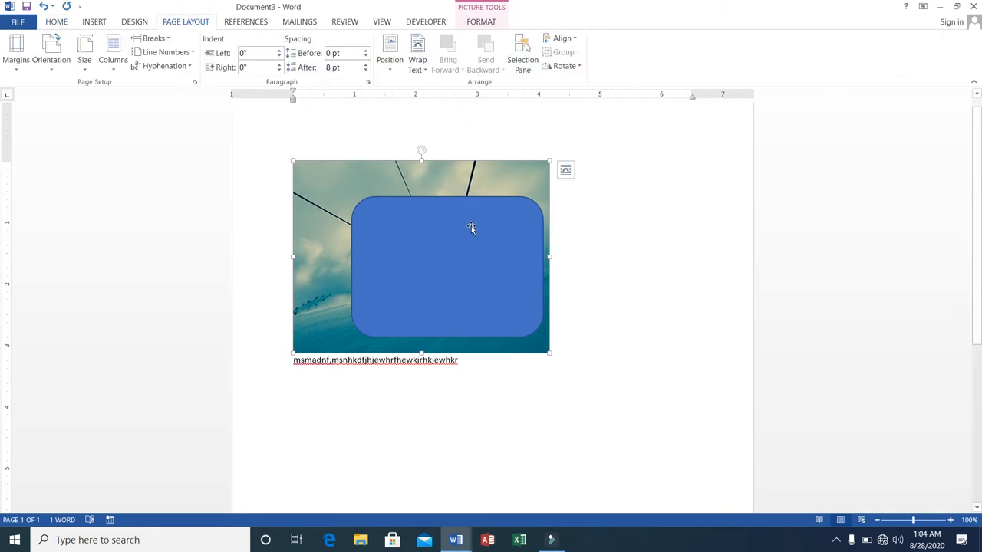
{"action": "left_click", "coordinate": [480, 247]}
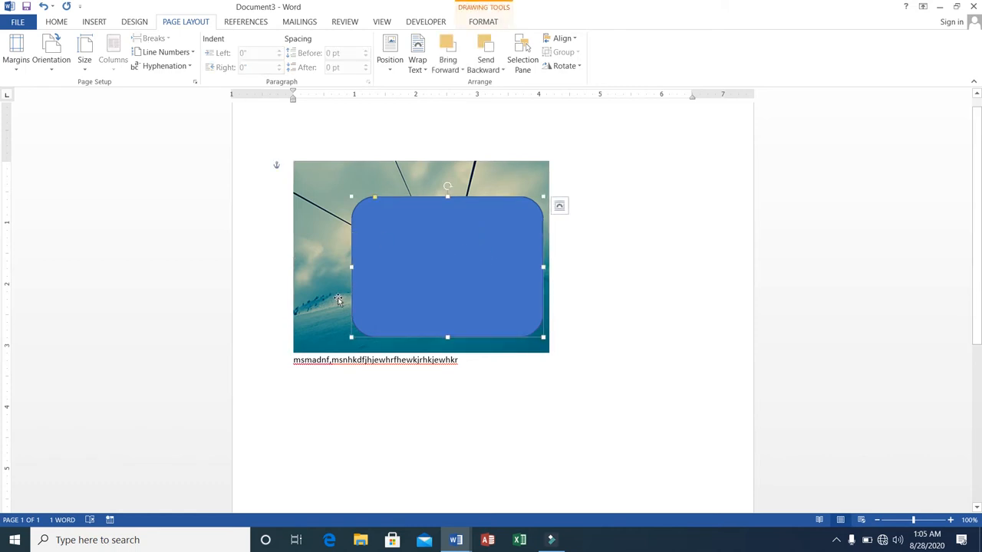
{"action": "left_click", "coordinate": [300, 164]}
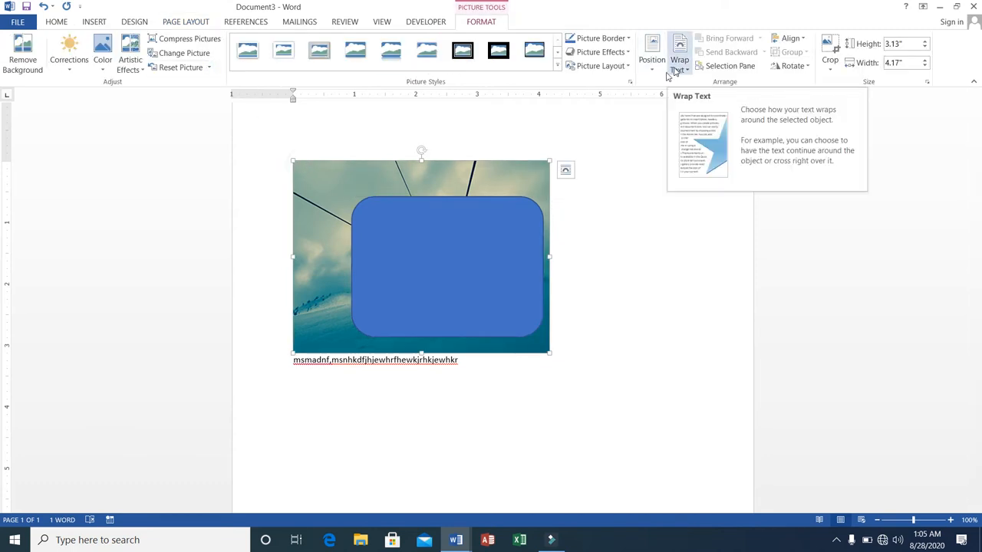
Try to send the blue rounded rectangle to the back and show the other Send Backward options.
{"action": "left_click", "coordinate": [433, 245]}
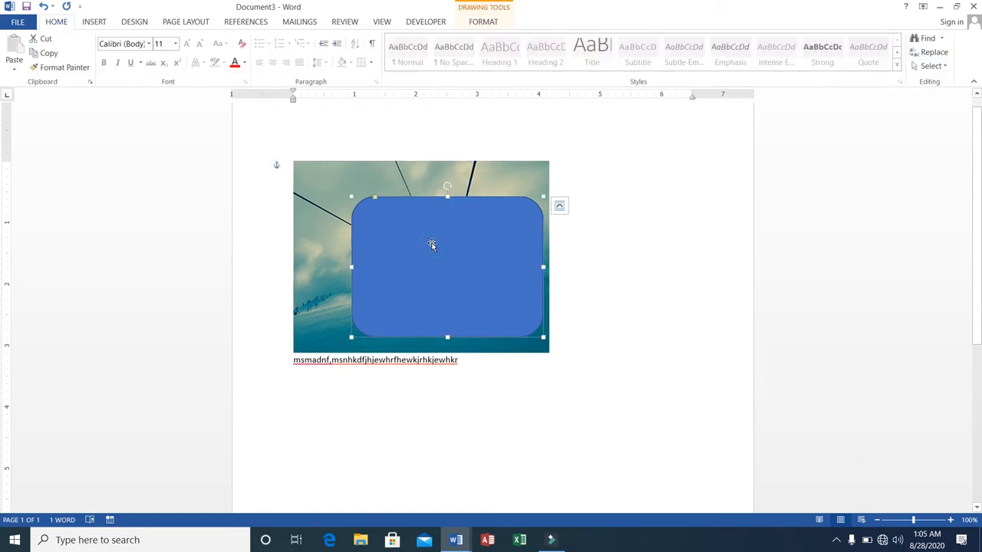
{"action": "left_click", "coordinate": [168, 23]}
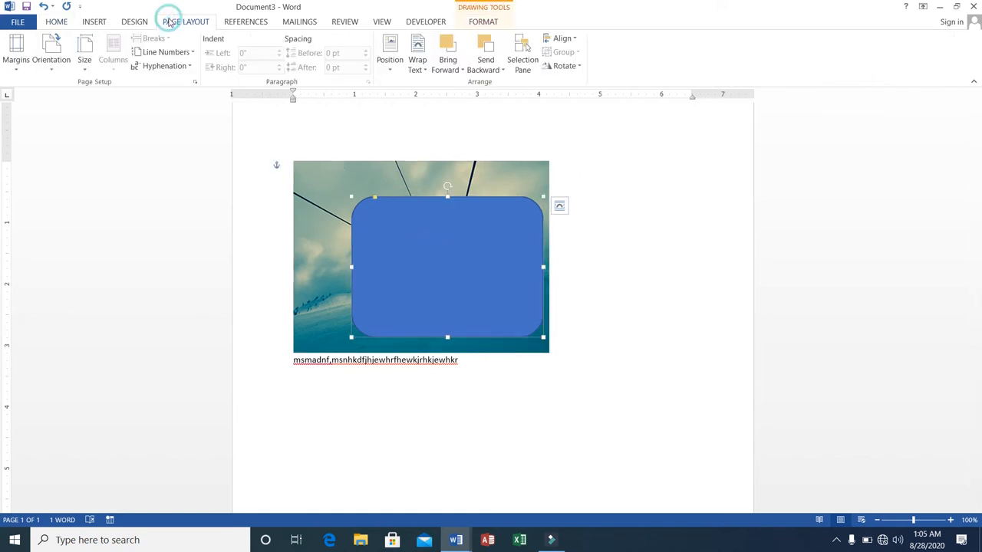
{"action": "left_click", "coordinate": [498, 71]}
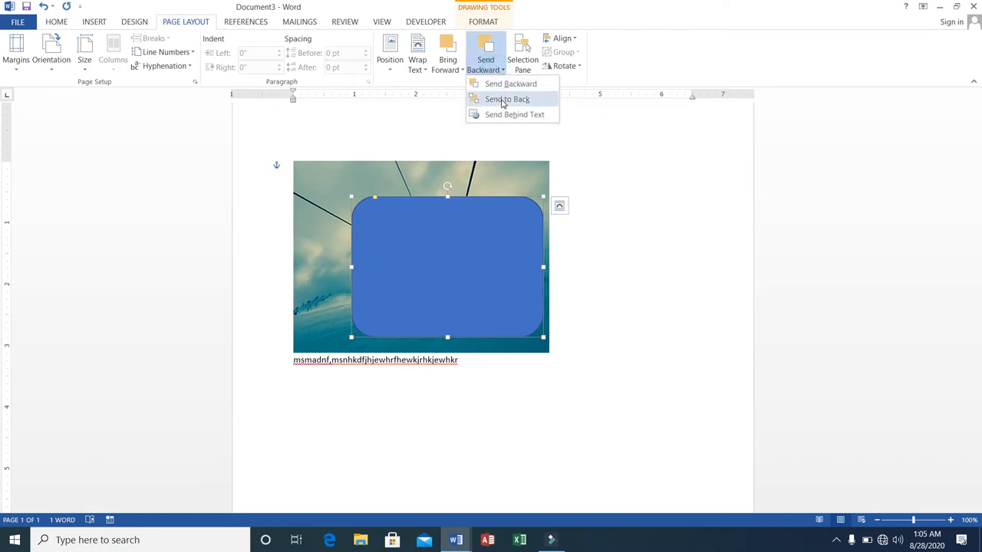
{"action": "left_click", "coordinate": [502, 100]}
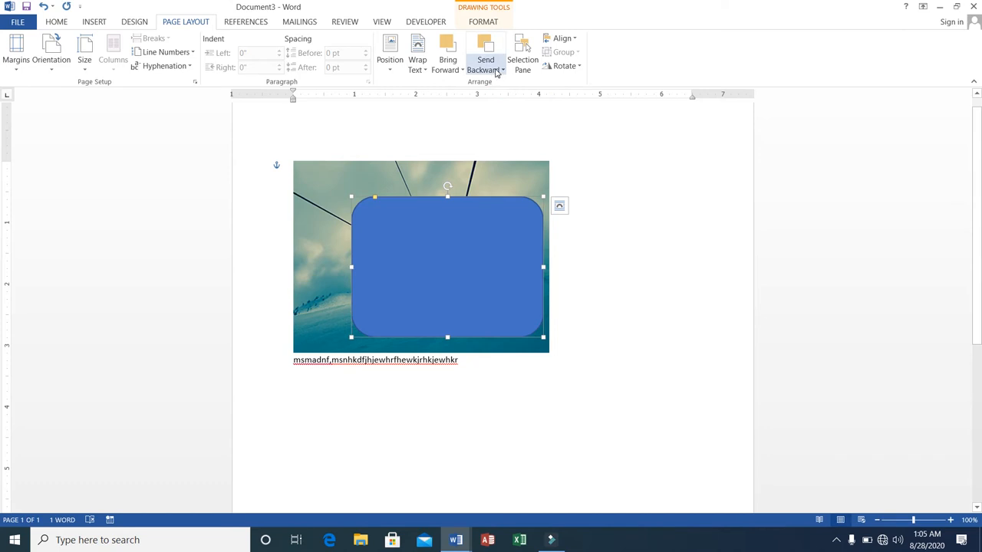
{"action": "left_click", "coordinate": [498, 71]}
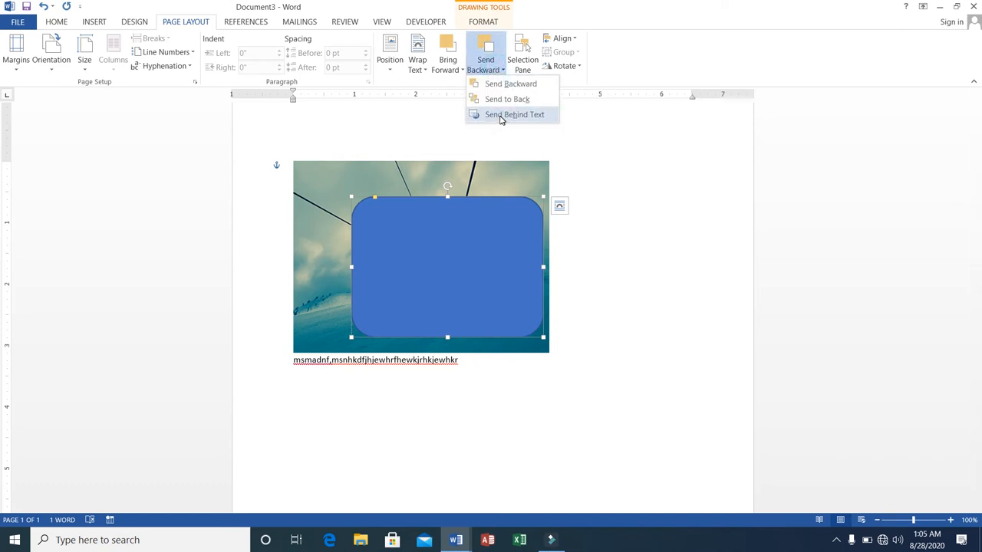
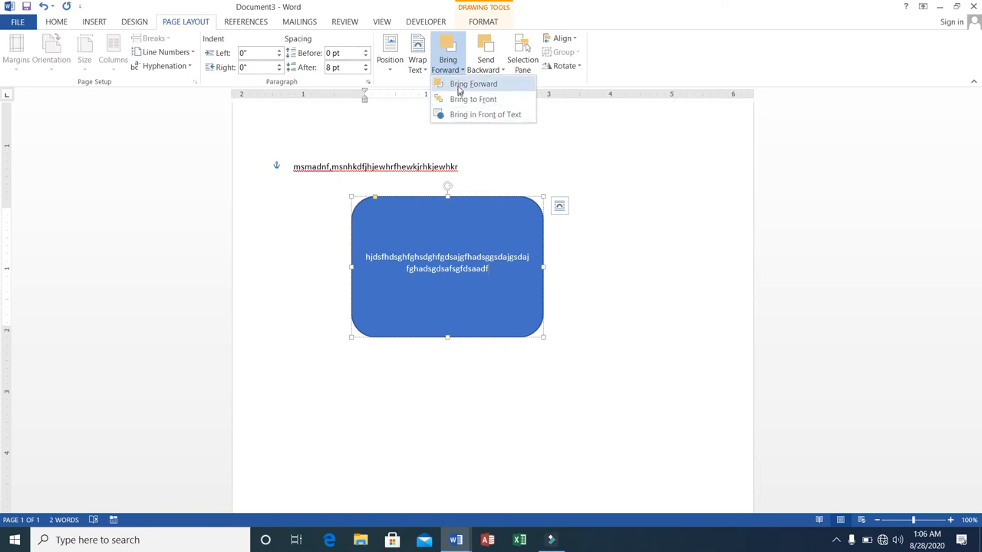
{"action": "left_click", "coordinate": [436, 259]}
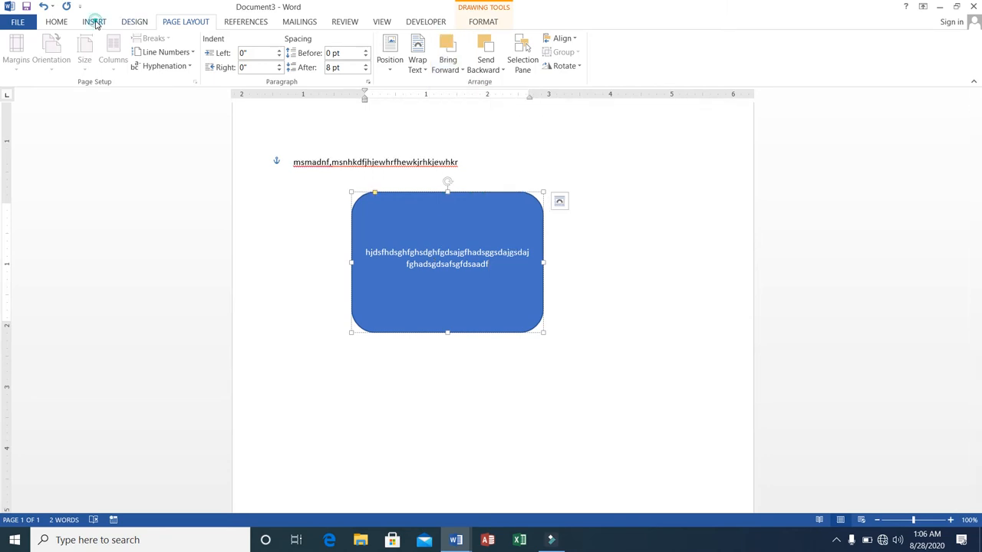
Draw an oval about 2" high over the left part of the rounded rectangle.
{"action": "left_click", "coordinate": [96, 23]}
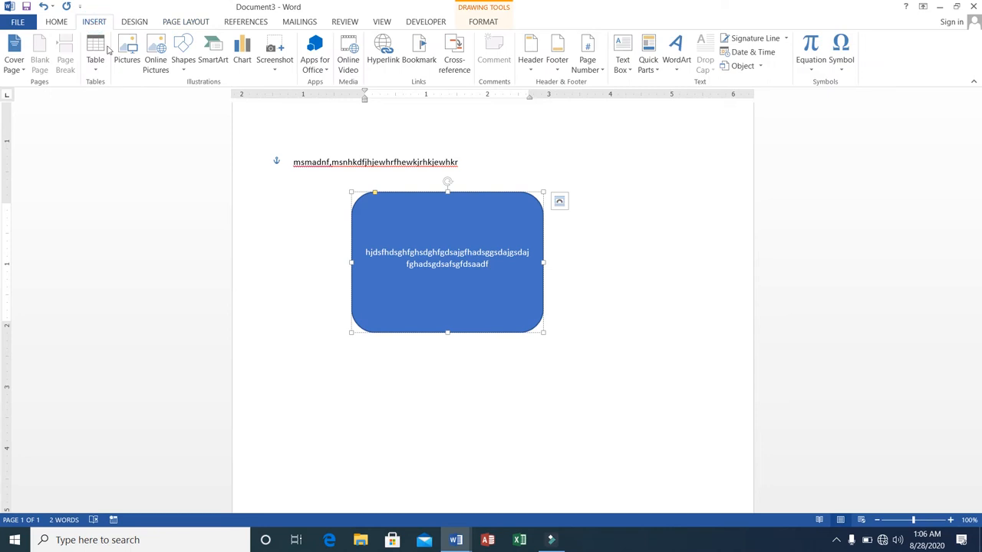
{"action": "left_click", "coordinate": [183, 71]}
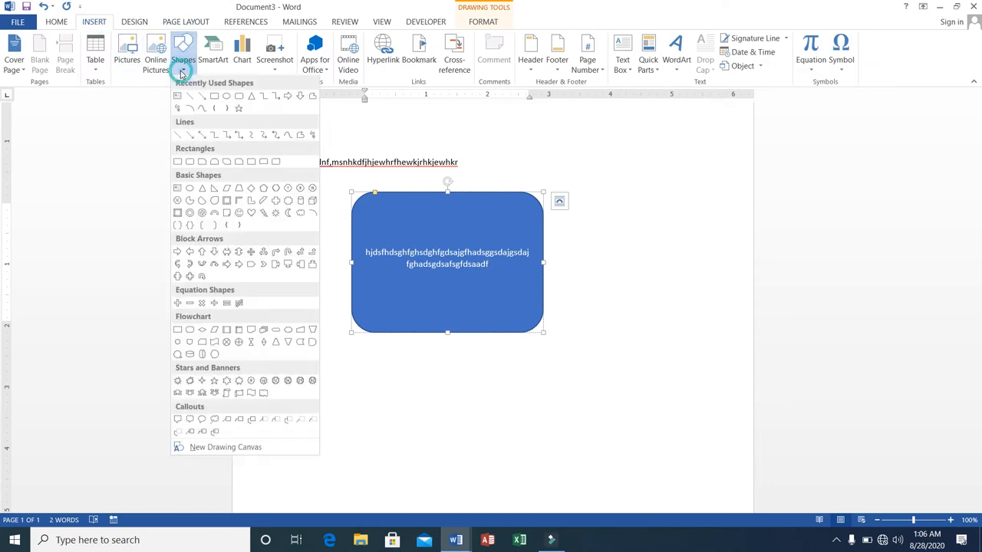
{"action": "left_click", "coordinate": [225, 96]}
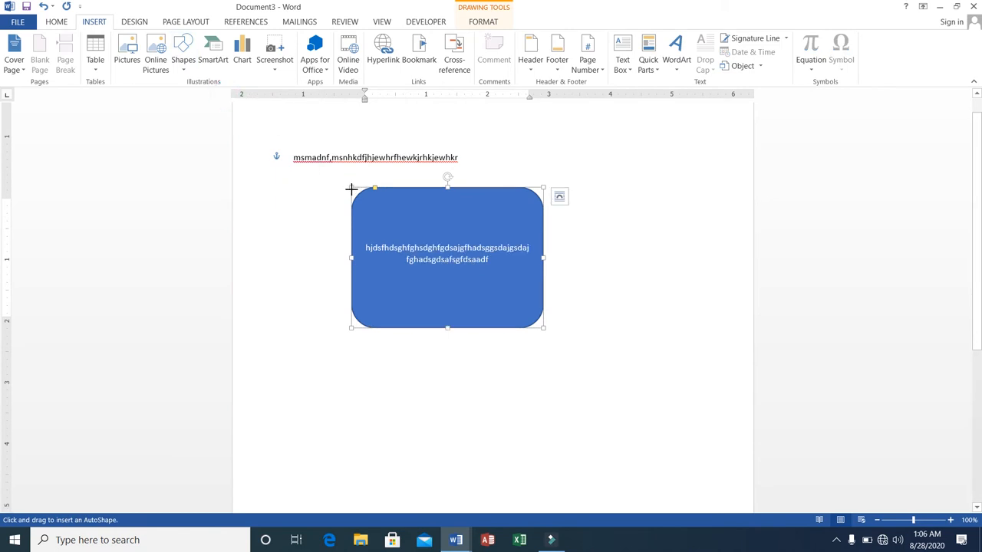
{"action": "mouse_move", "coordinate": [350, 189]}
{"action": "left_mouse_down"}
{"action": "mouse_move", "coordinate": [403, 214]}
{"action": "mouse_move", "coordinate": [483, 315]}
{"action": "left_mouse_up"}
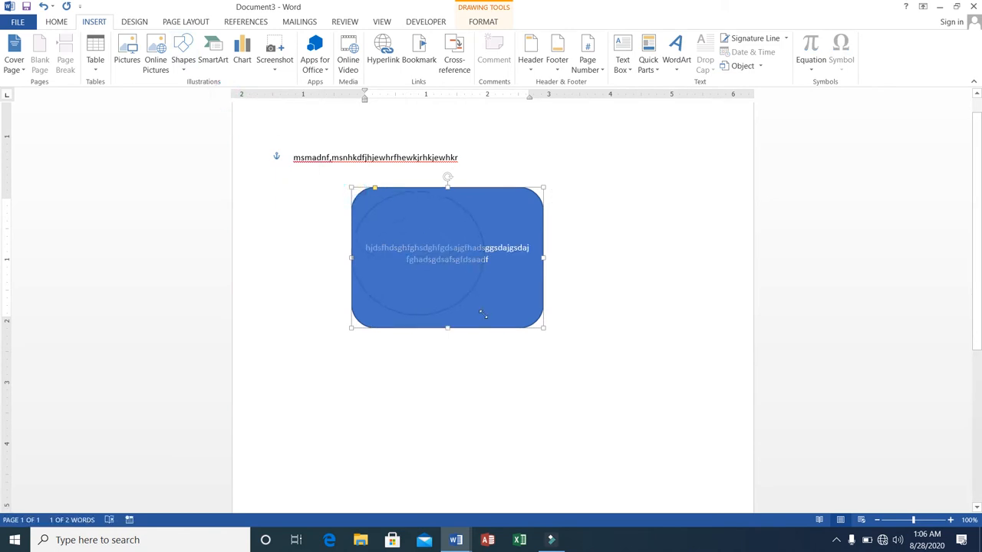
Try sending the oval backward one level and to the back.
{"action": "left_click", "coordinate": [173, 24]}
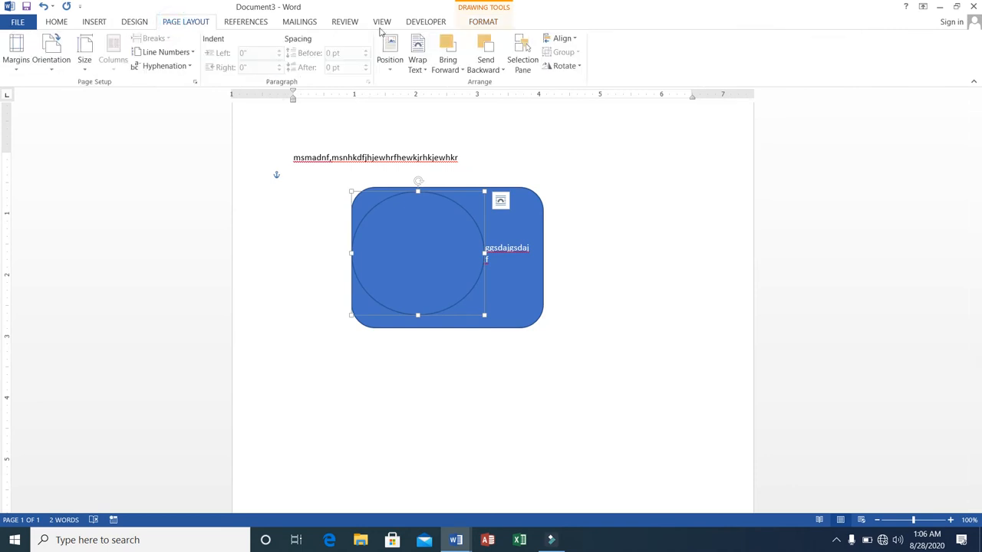
{"action": "left_click", "coordinate": [491, 64]}
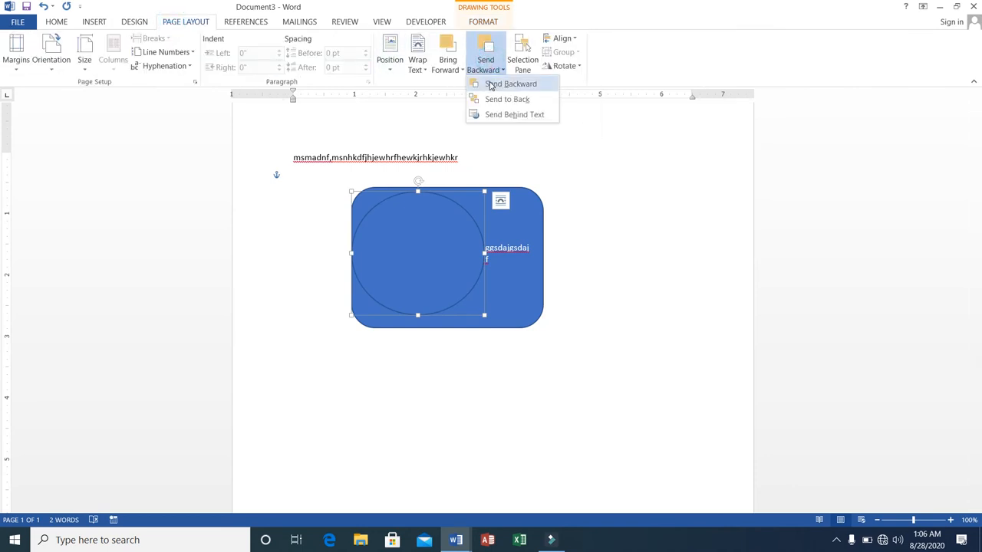
{"action": "left_click", "coordinate": [490, 84]}
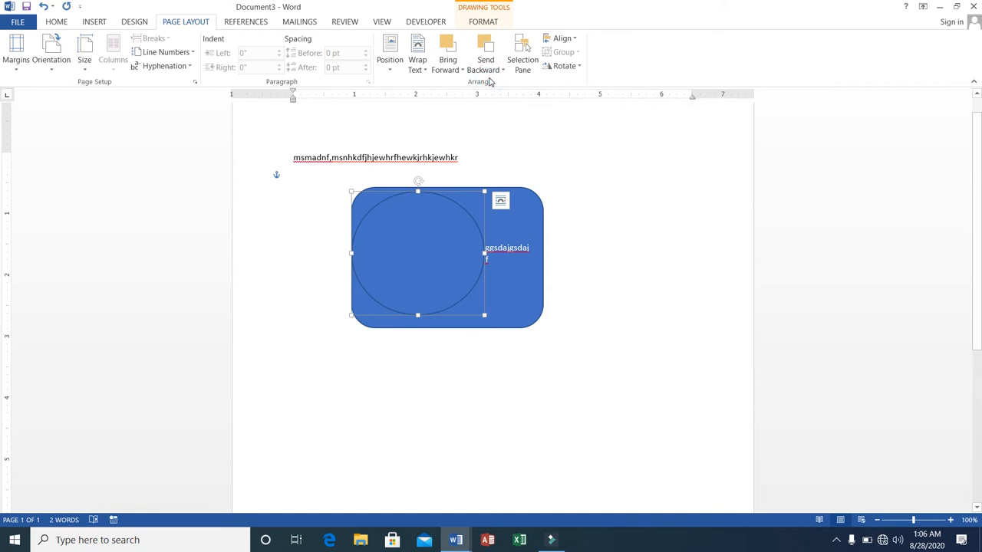
{"action": "left_click", "coordinate": [491, 71]}
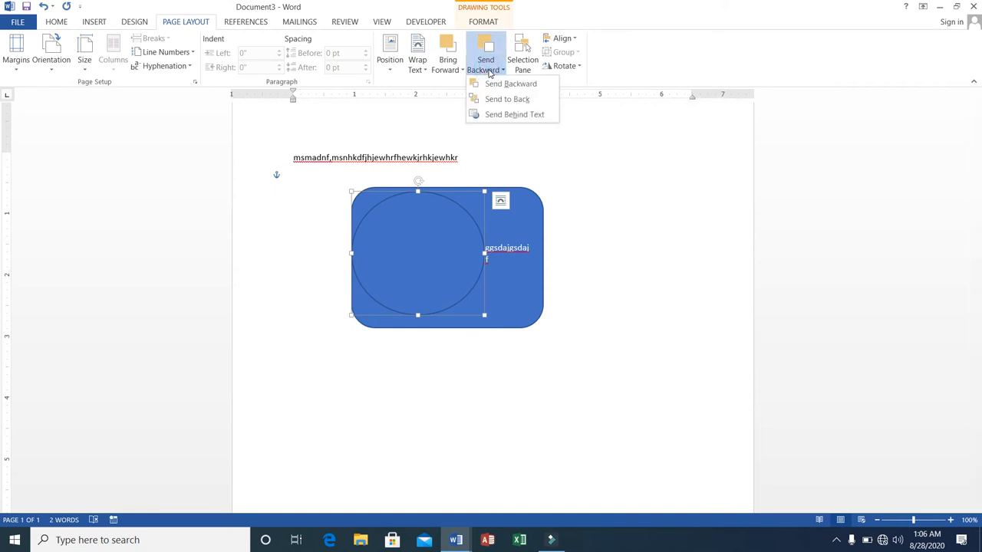
{"action": "left_click", "coordinate": [493, 99]}
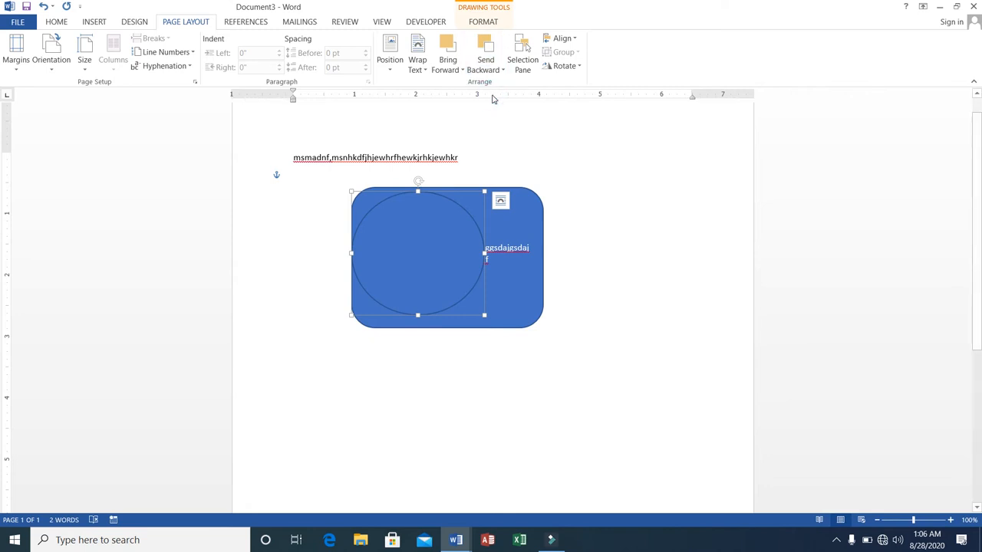
Try bringing the oval forward one level and sending it behind the text.
{"action": "left_click", "coordinate": [460, 71]}
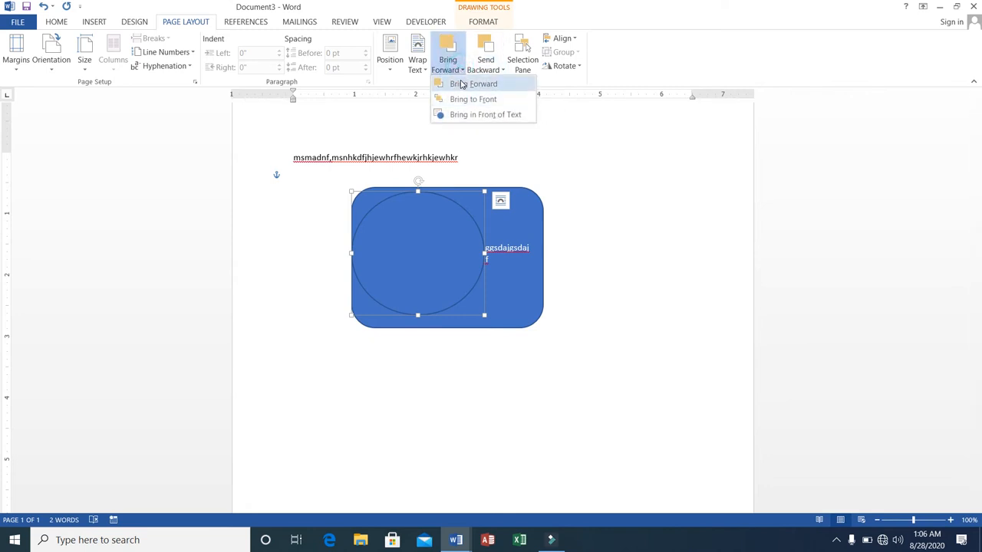
{"action": "left_click", "coordinate": [462, 84]}
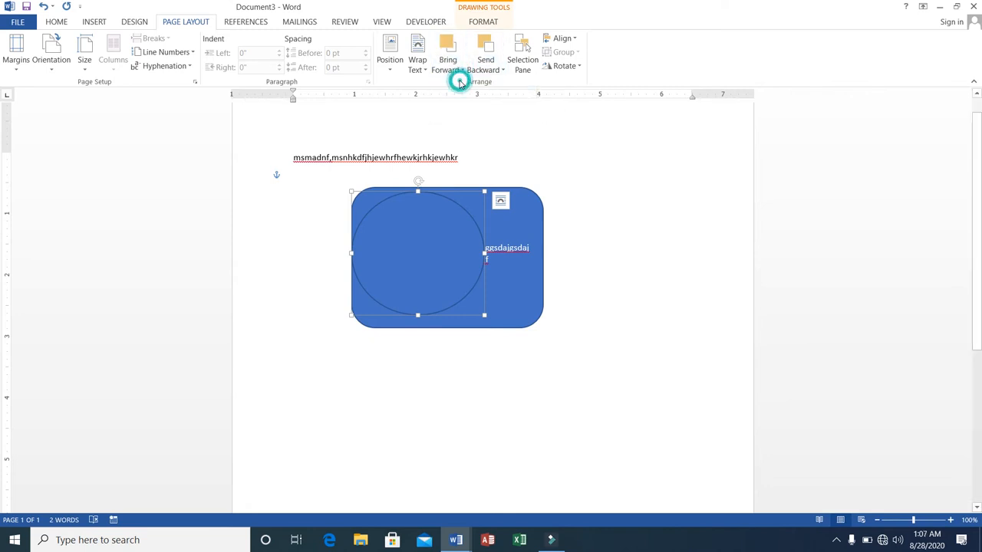
{"action": "left_click", "coordinate": [502, 69]}
{"action": "left_click", "coordinate": [504, 115]}
{"action": "left_click", "coordinate": [502, 70]}
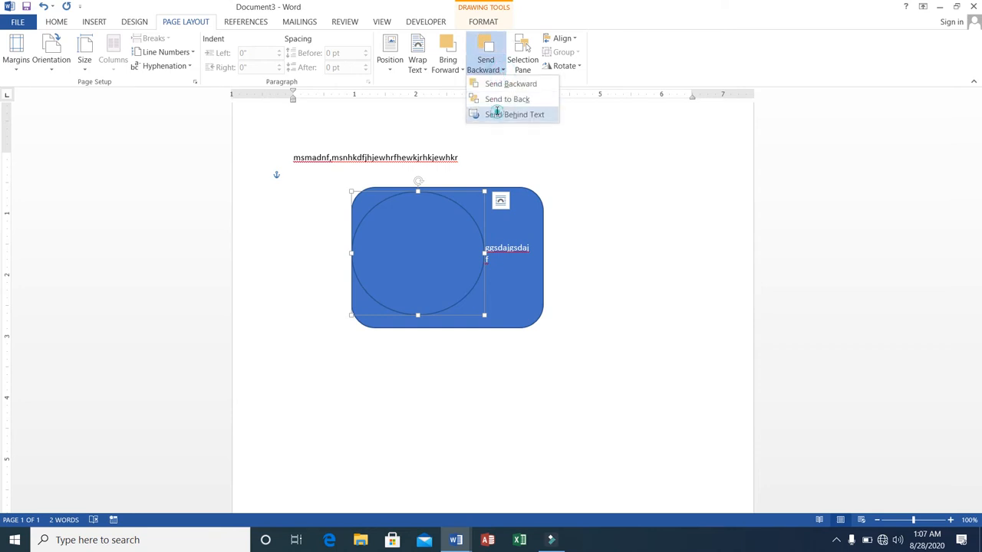
{"action": "left_click", "coordinate": [497, 114]}
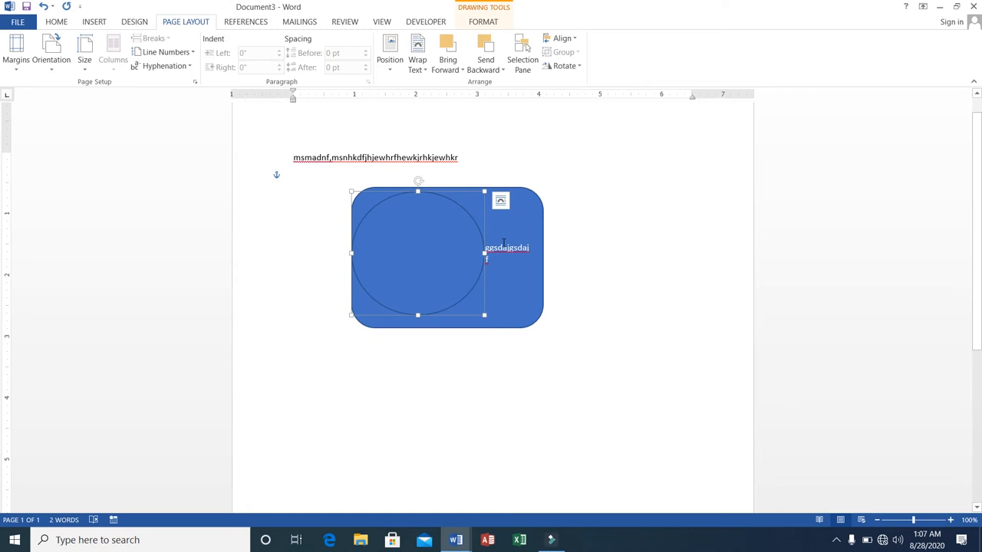
Bring the rounded rectangle forward over the oval and send it backward one level again.
{"action": "left_click", "coordinate": [536, 220]}
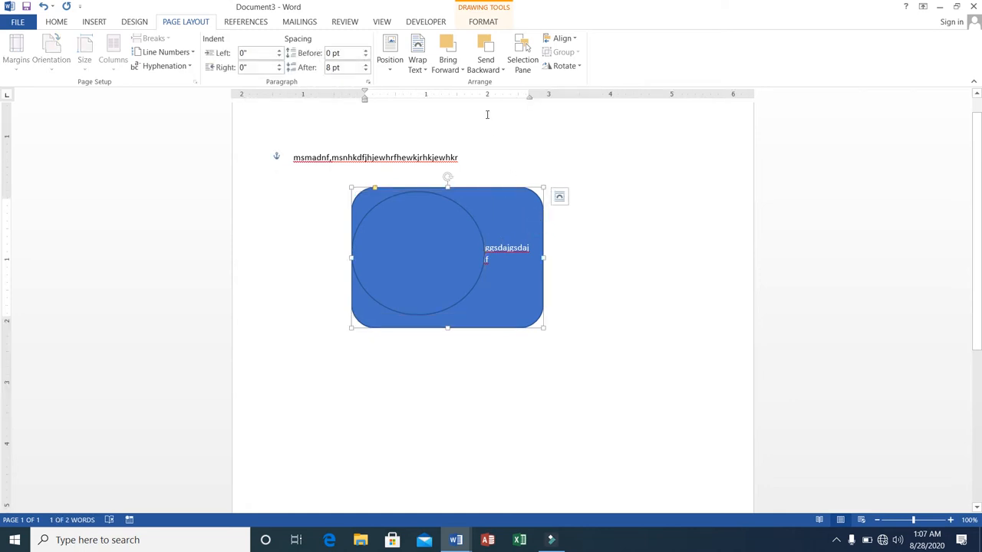
{"action": "left_click", "coordinate": [505, 69]}
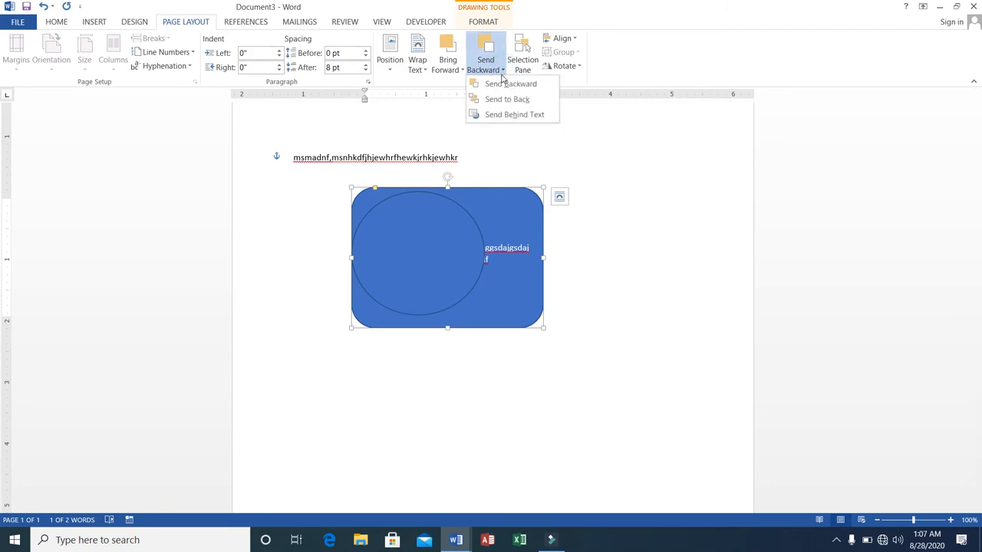
{"action": "left_click", "coordinate": [457, 69]}
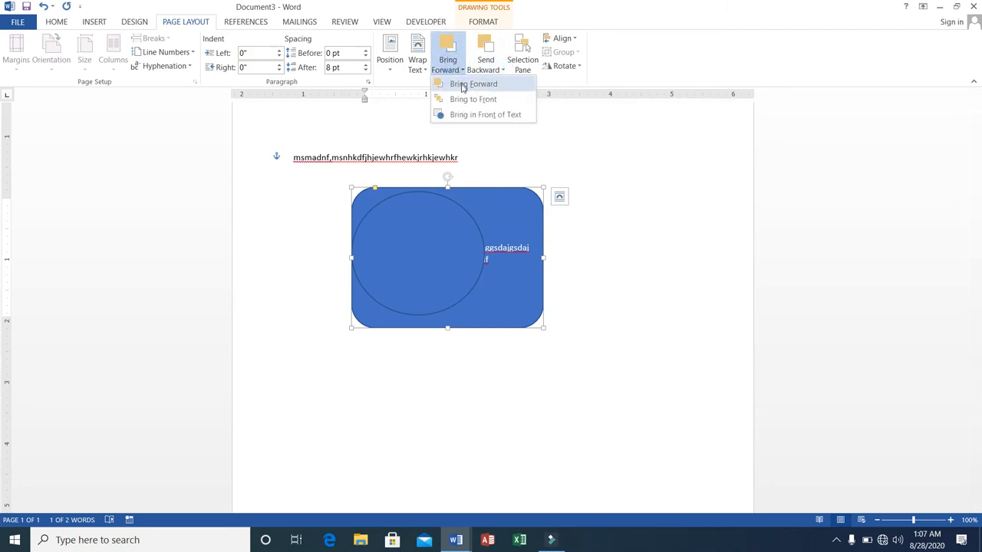
{"action": "left_click", "coordinate": [462, 87]}
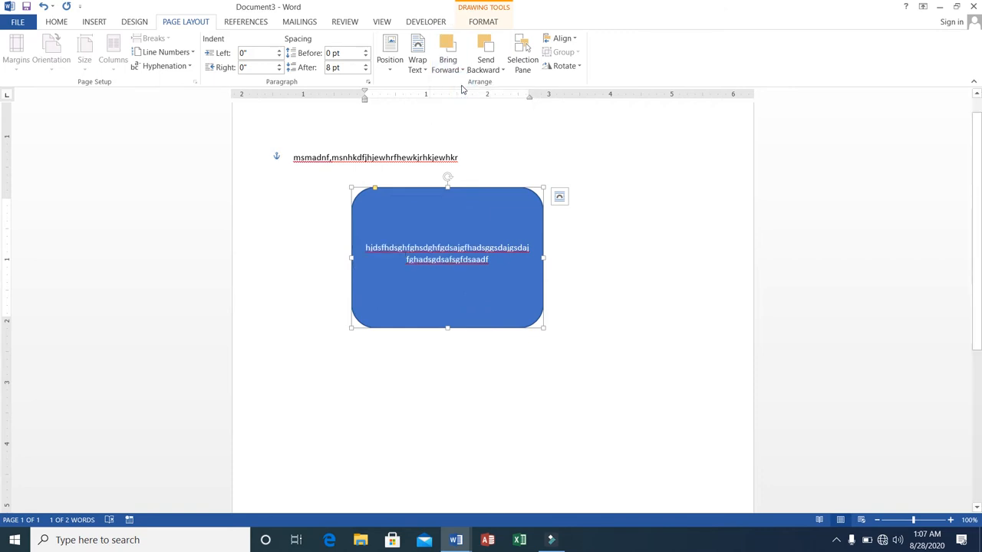
{"action": "left_click", "coordinate": [503, 71]}
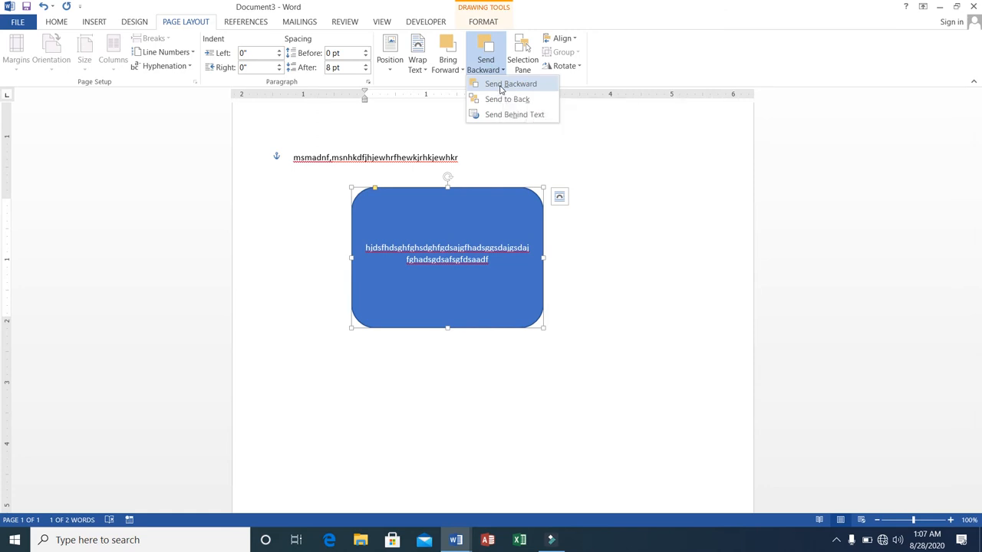
{"action": "left_click", "coordinate": [501, 88]}
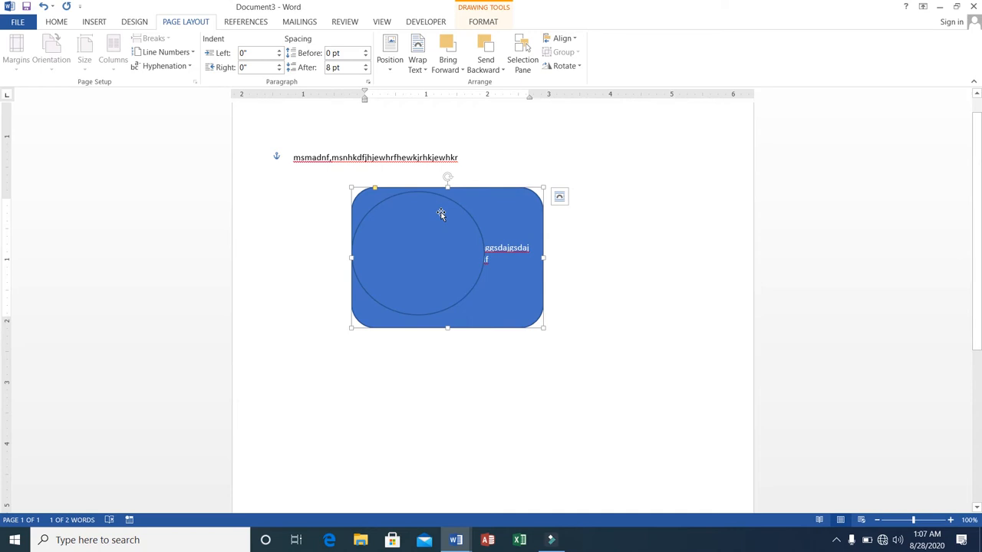
Show the Selection pane and use its object list to select the rounded rectangle and the oval in turn.
{"action": "left_click", "coordinate": [291, 156]}
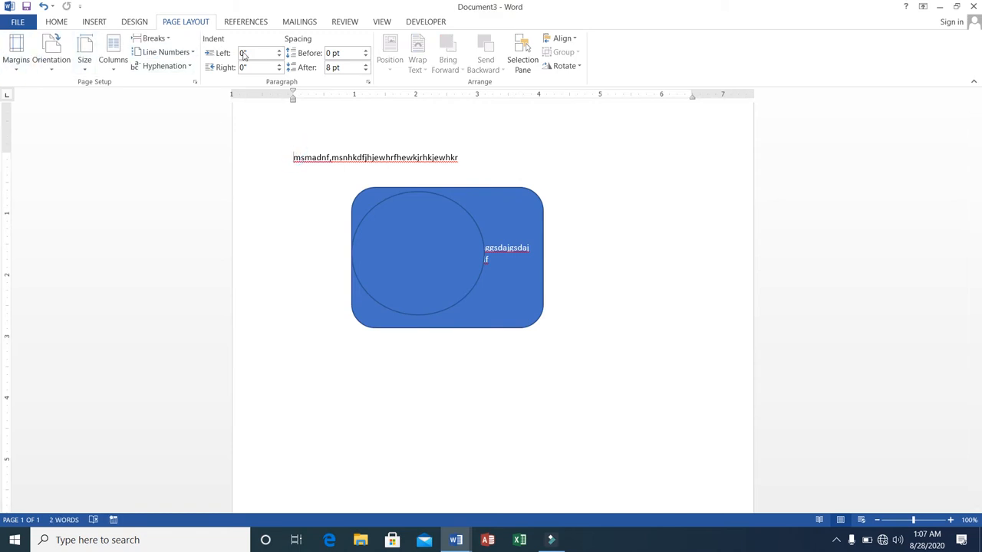
{"action": "left_click", "coordinate": [520, 69]}
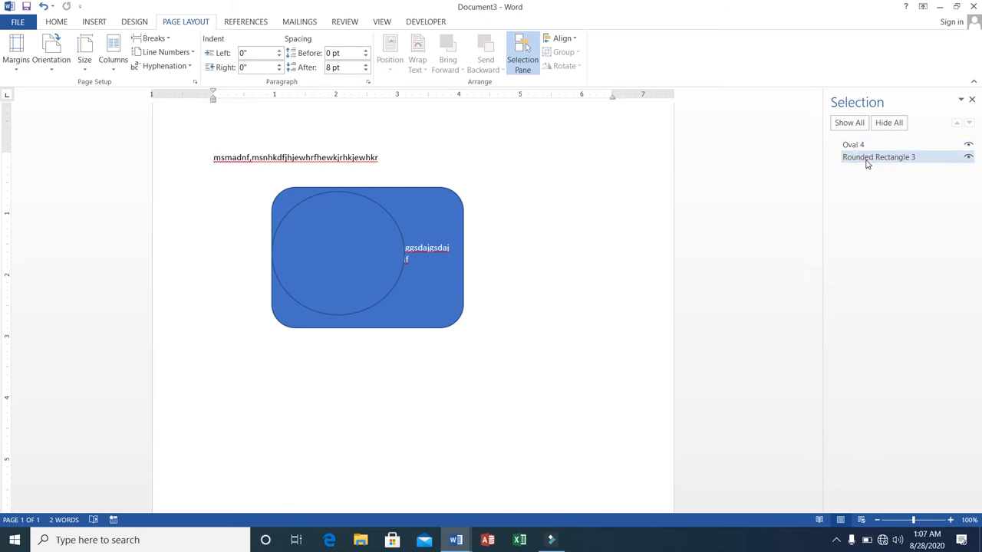
{"action": "left_click", "coordinate": [866, 158]}
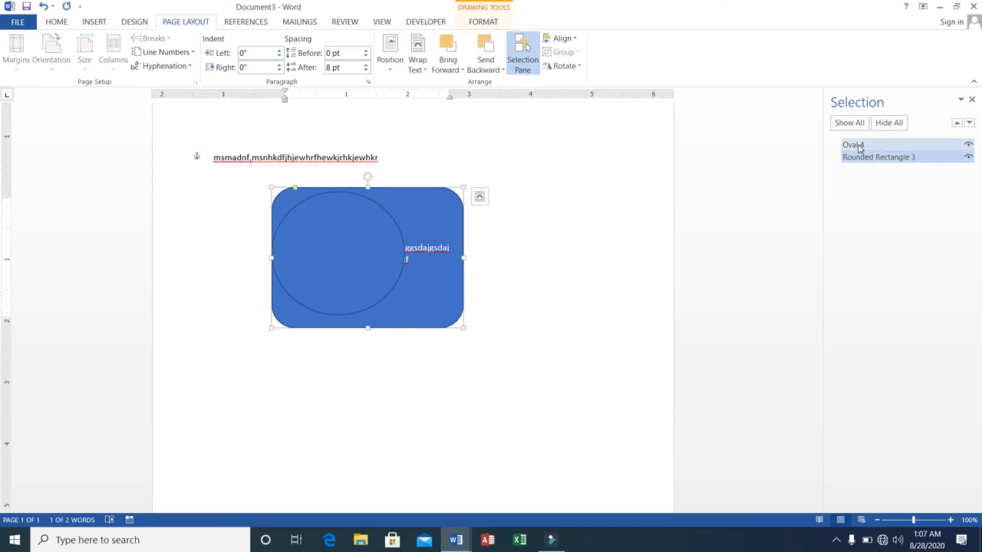
{"action": "left_click", "coordinate": [854, 146]}
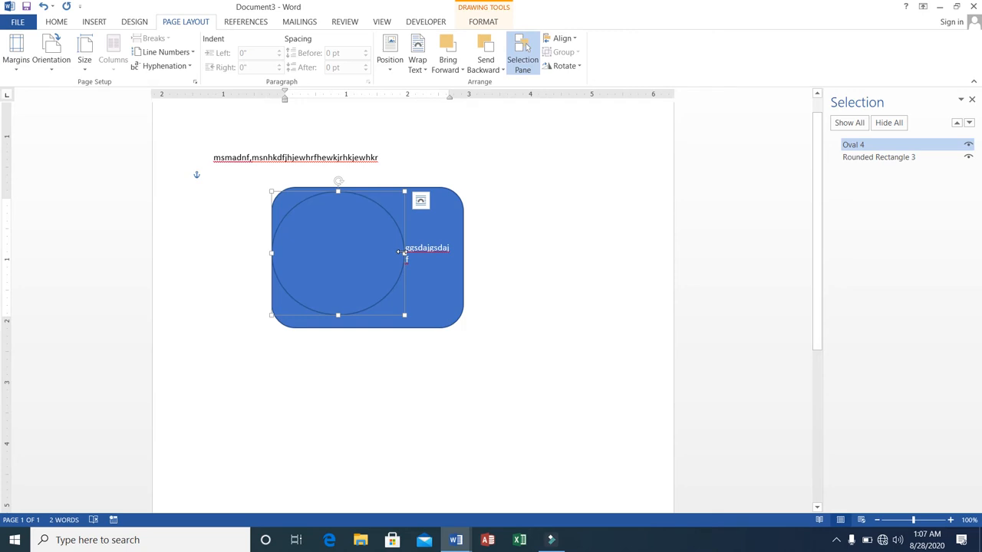
Widen the oval to about 4.41" and enter the text "jdskhjgtfsdhjghkjsadhkjghd" in it.
{"action": "left_click_drag", "start_coordinate": [402, 253], "coordinate": [542, 253]}
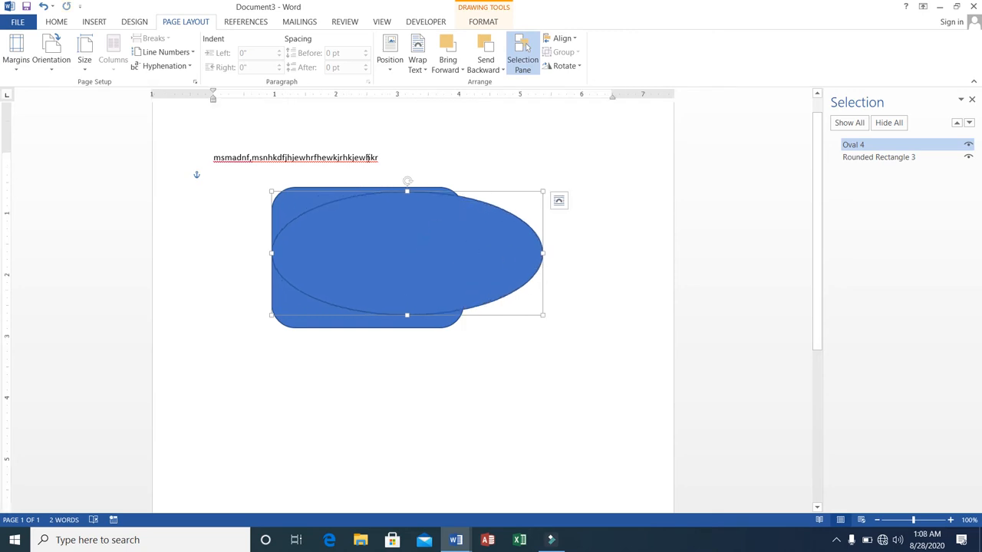
{"action": "left_click", "coordinate": [393, 256]}
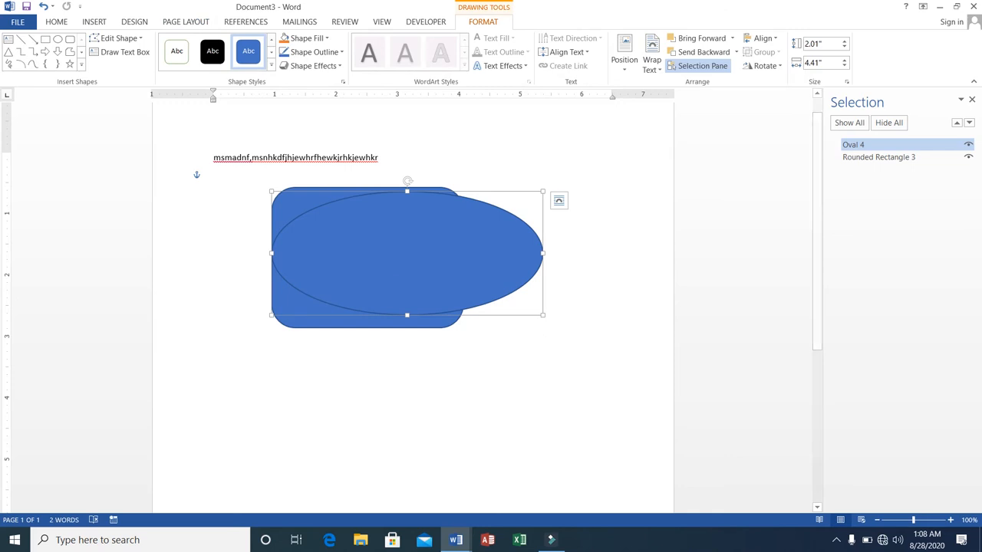
{"action": "type", "text": "jdskhjgtfsdhjghkjsadhkjghd"}
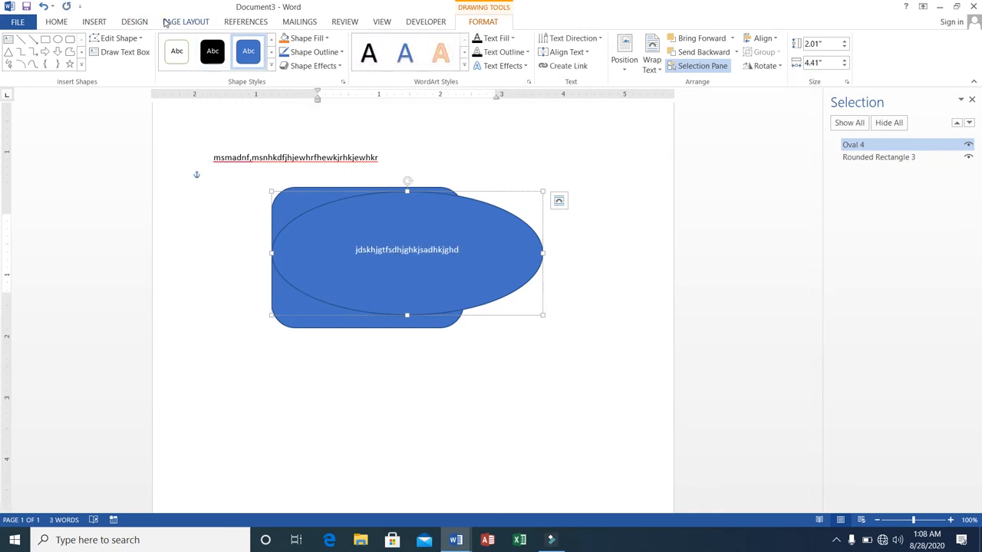
Align the oval to the center, right and top of the page margins in turn.
{"action": "left_click", "coordinate": [188, 25]}
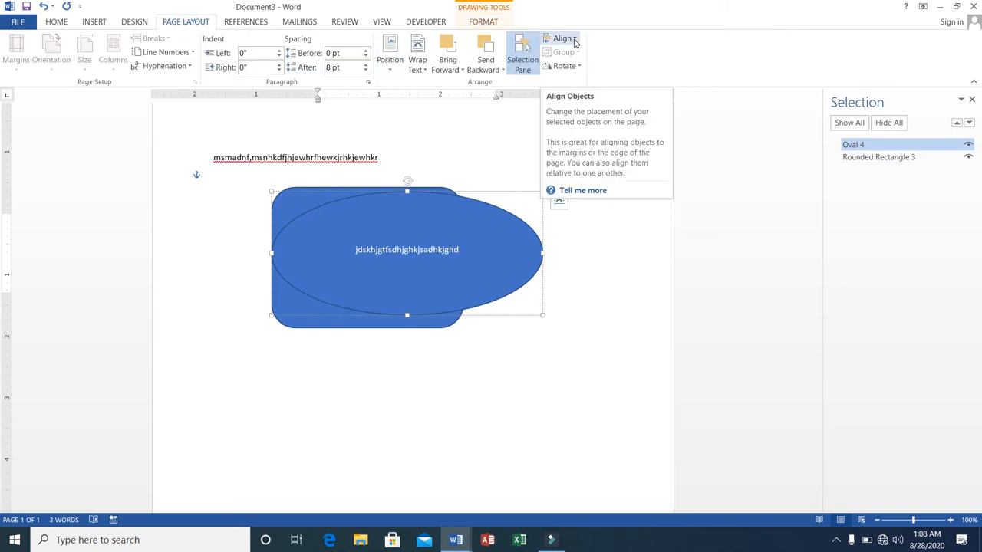
{"action": "left_click", "coordinate": [573, 40]}
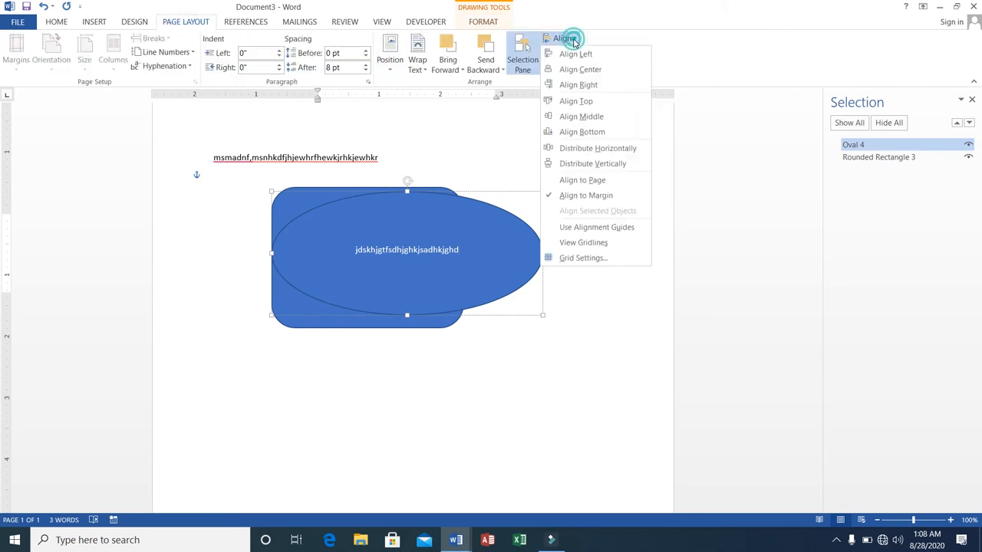
{"action": "left_click", "coordinate": [579, 71]}
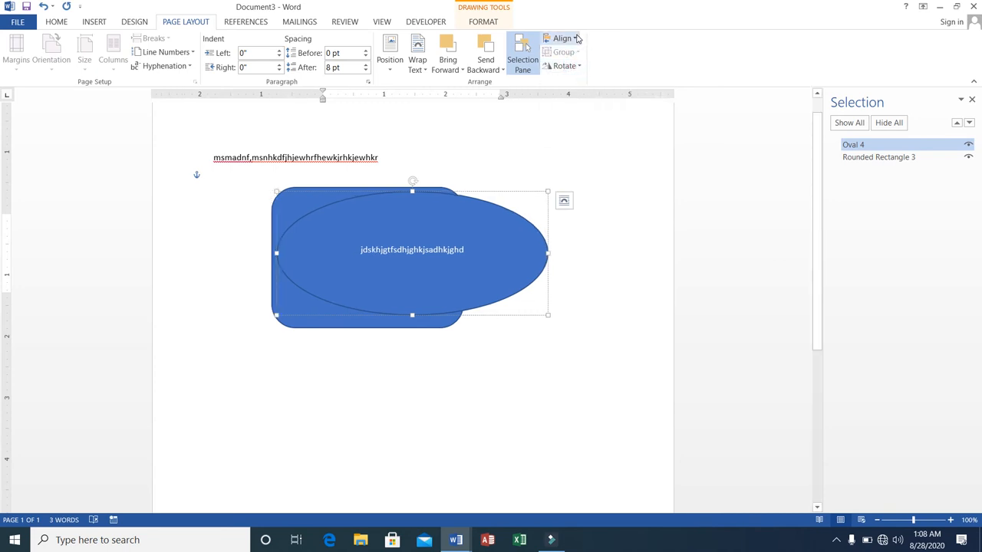
{"action": "left_click", "coordinate": [573, 38]}
{"action": "left_click", "coordinate": [577, 84]}
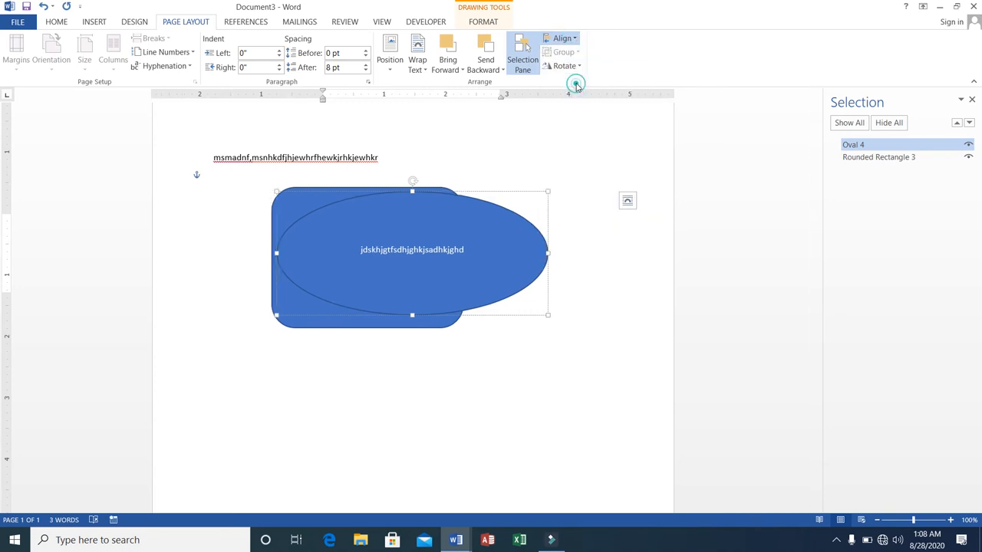
{"action": "left_click", "coordinate": [574, 38]}
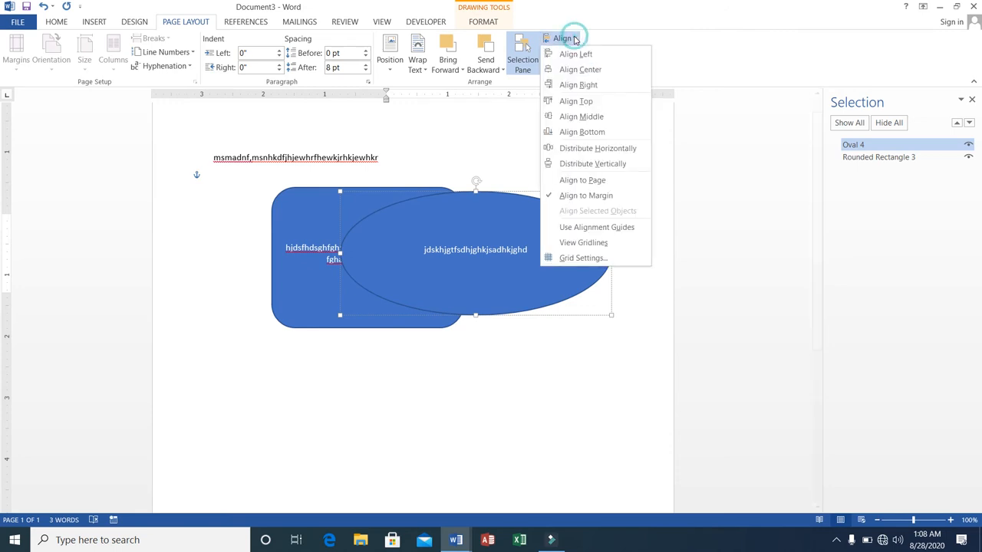
{"action": "left_click", "coordinate": [574, 102]}
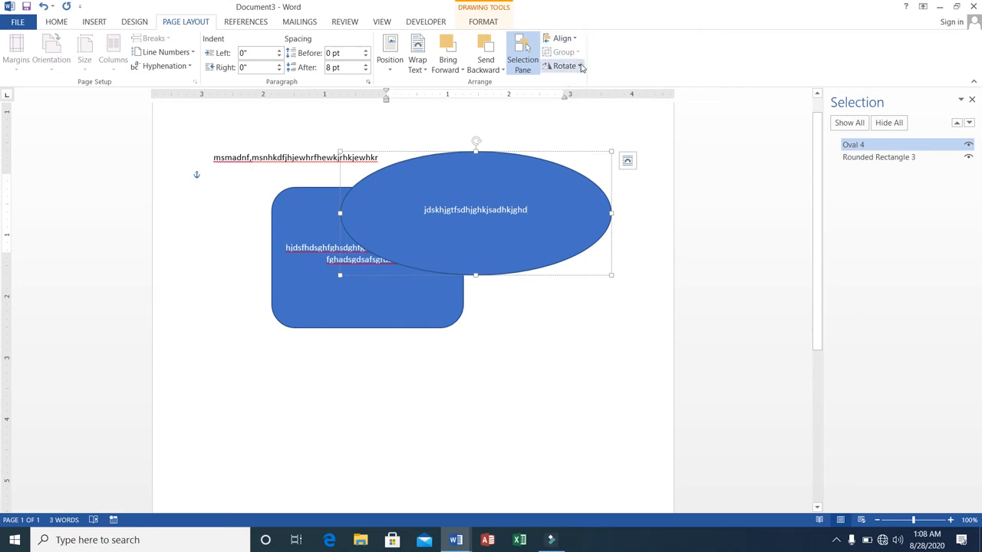
Preview the Rotate options on the oval without applying one, and select the rounded rectangle.
{"action": "left_click", "coordinate": [581, 67]}
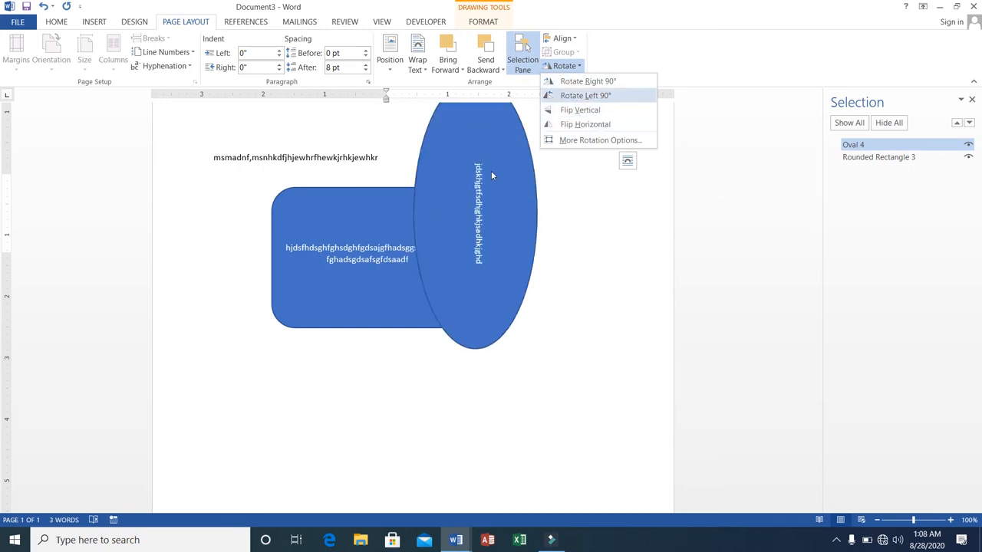
{"action": "left_click", "coordinate": [318, 219]}
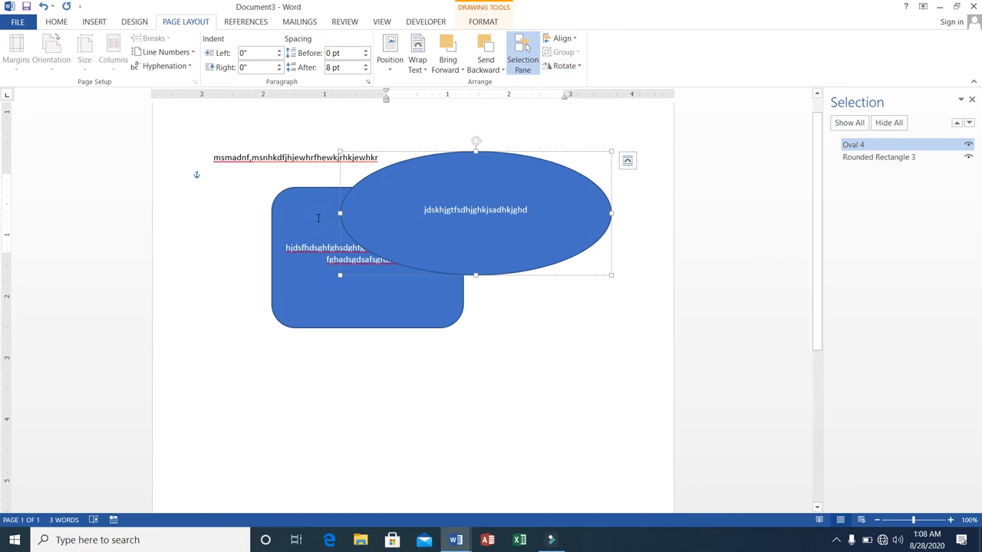
{"action": "left_click", "coordinate": [318, 220]}
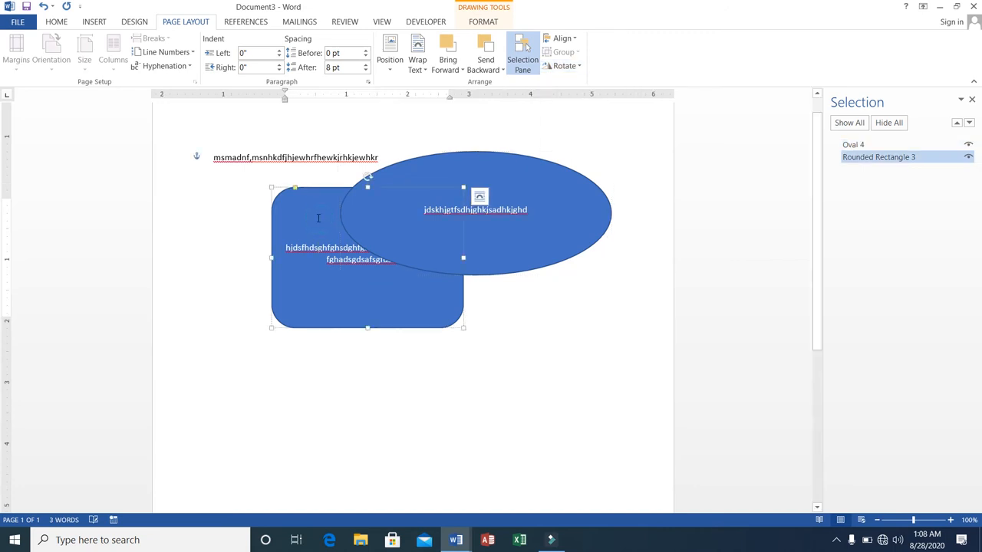
Delete the text line together with the rounded rectangle and the oval to empty the page.
{"action": "left_click", "coordinate": [577, 66]}
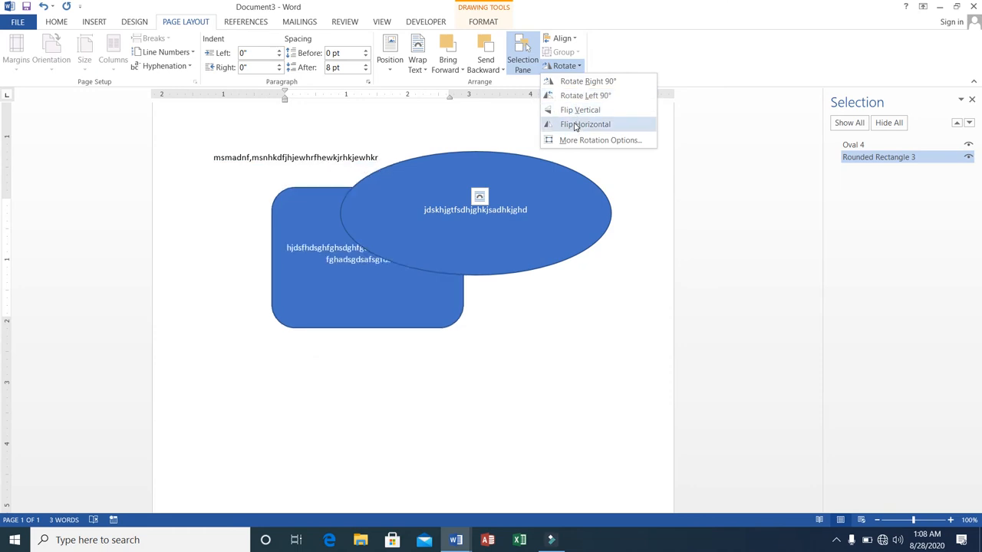
{"action": "left_click", "coordinate": [413, 142]}
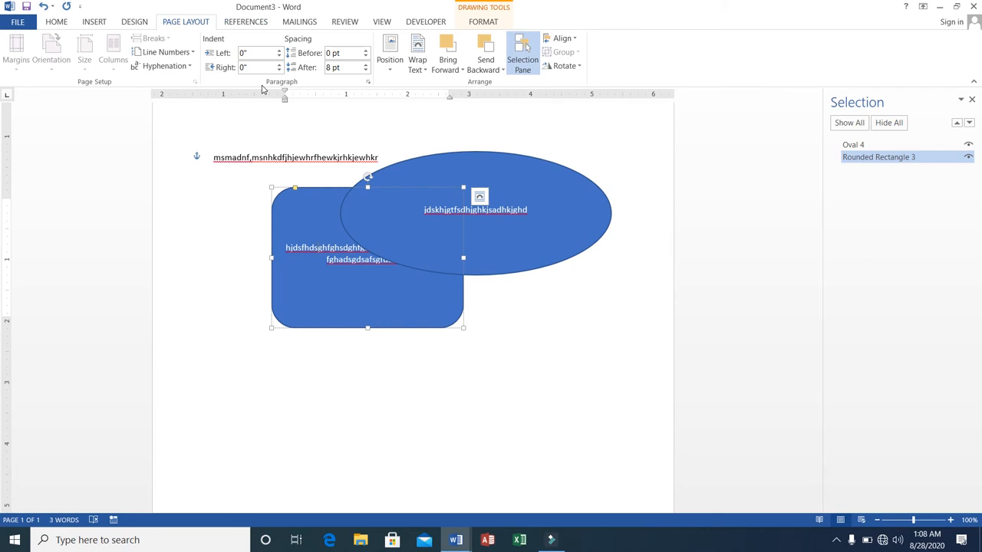
{"action": "left_click", "coordinate": [212, 155]}
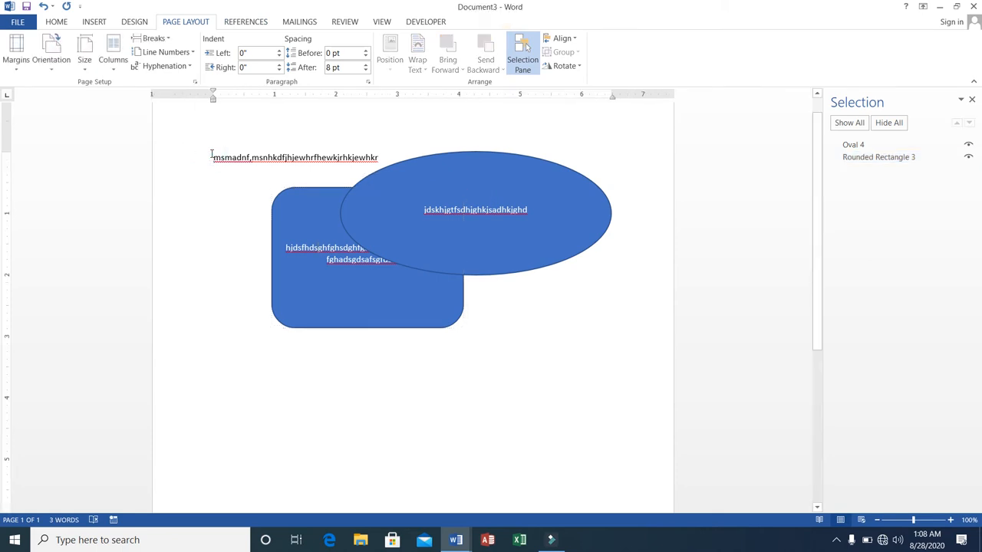
{"action": "left_click_drag", "start_coordinate": [212, 156], "coordinate": [416, 290]}
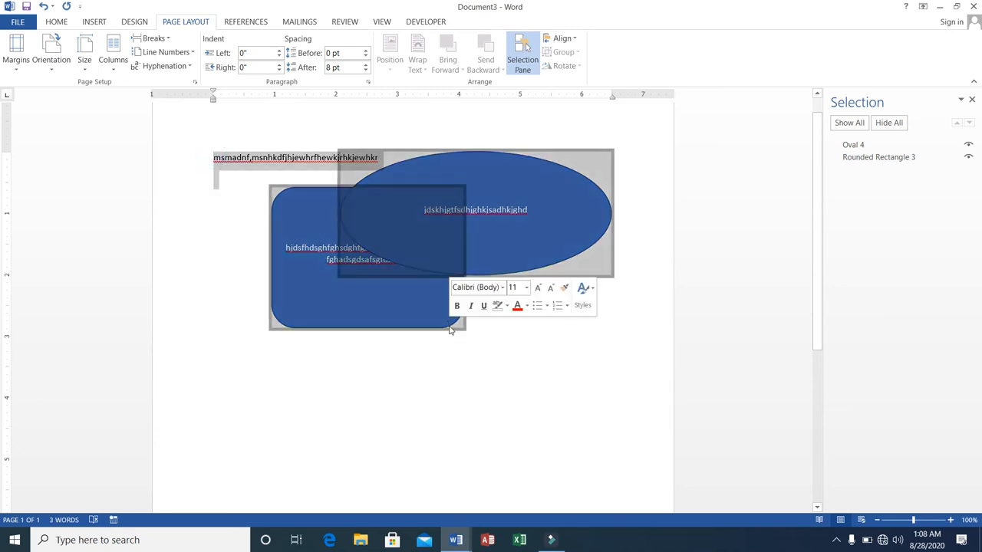
{"action": "key", "text": "Delete"}
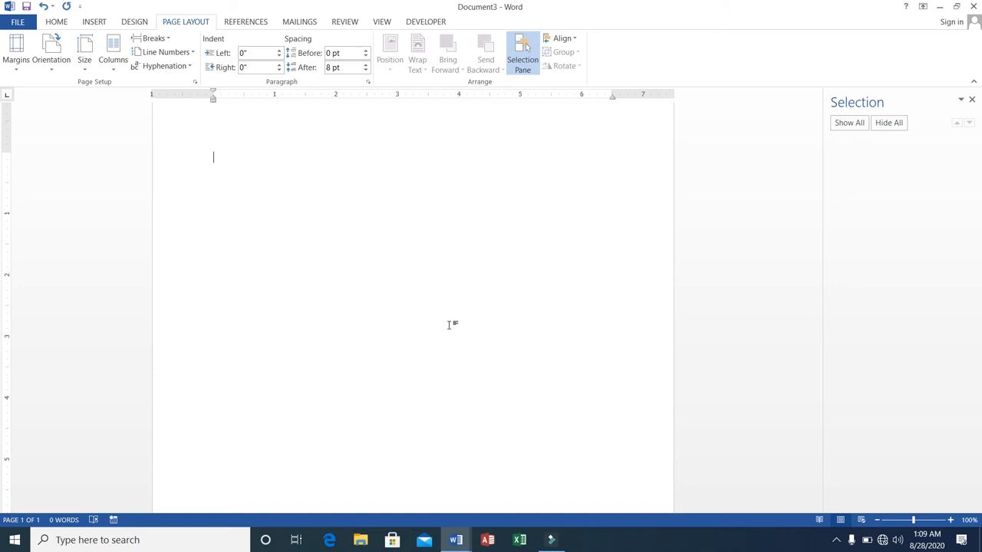
Enter "From:" and "HR," on separate lines and set the HR line's left indent to 0.5".
{"action": "type", "text": "From:"}
{"action": "key", "text": "Return"}
{"action": "type", "text": "HR,"}
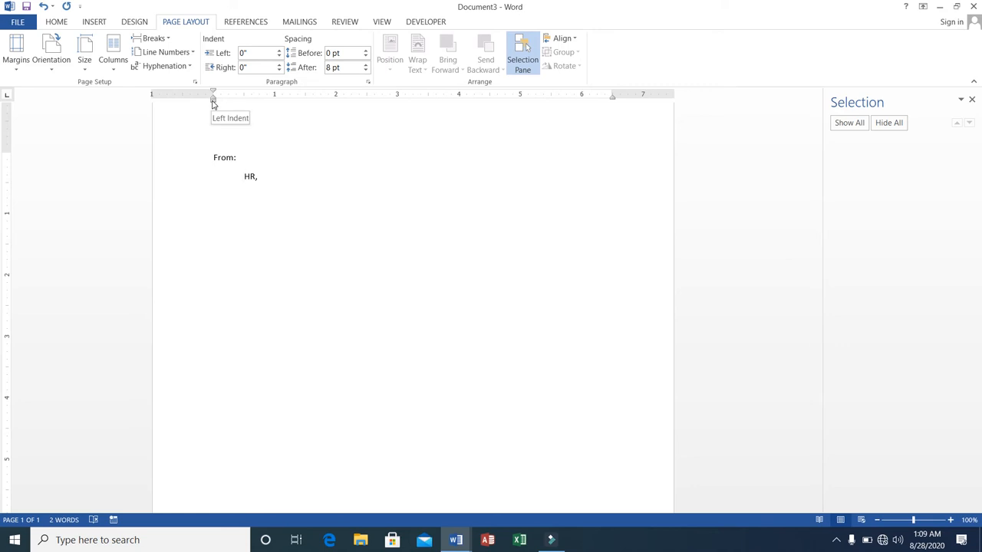
{"action": "mouse_move", "coordinate": [214, 103]}
{"action": "left_mouse_down"}
{"action": "mouse_move", "coordinate": [247, 110]}
{"action": "mouse_move", "coordinate": [241, 104]}
{"action": "left_mouse_up"}
{"action": "key", "text": "BackSpace"}
{"action": "key", "text": "Return"}
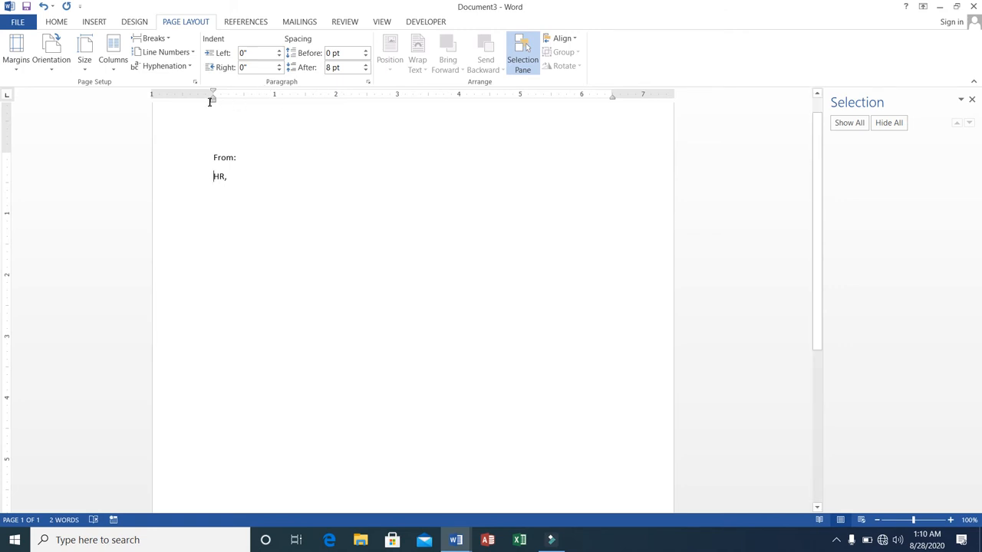
{"action": "left_click_drag", "start_coordinate": [214, 101], "coordinate": [243, 99]}
{"action": "left_click", "coordinate": [260, 174]}
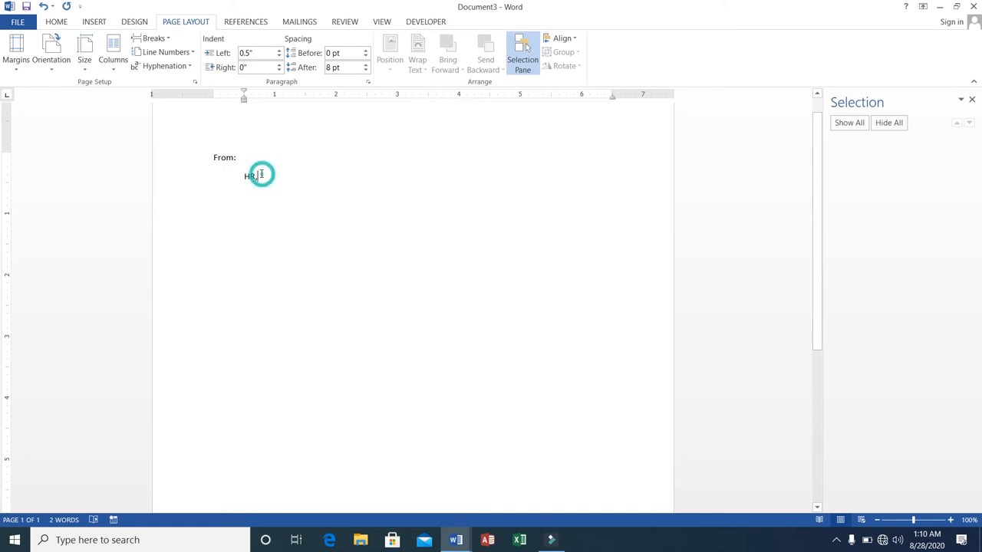
Add "ABC Company," the sender's city and "Date: 10 Jan 2020." as separate lines below "HR,".
{"action": "key", "text": "Return"}
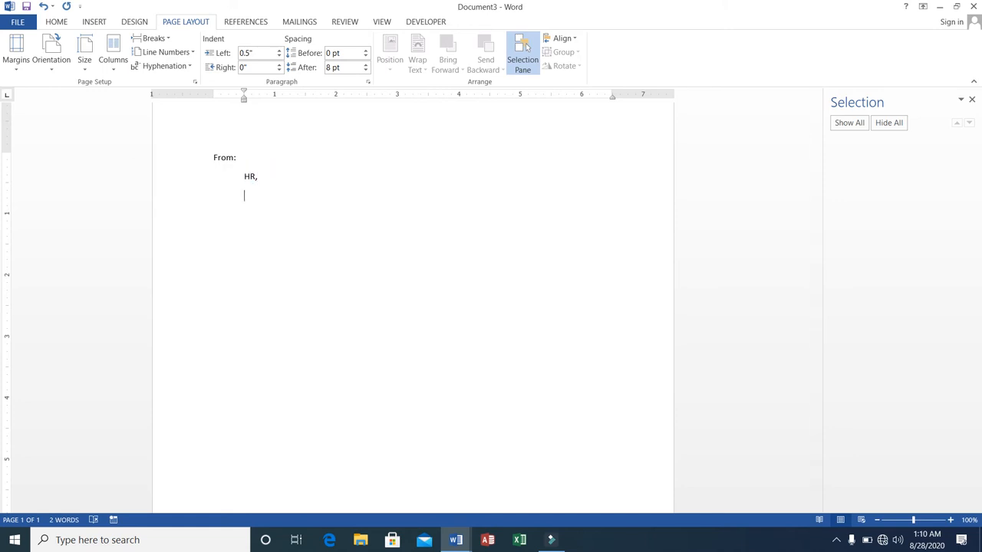
{"action": "type", "text": "ABC Company,"}
{"action": "key", "text": "Return"}
{"action": "type", "text": "Islamabad. "}
{"action": "type", "text": "Date:"}
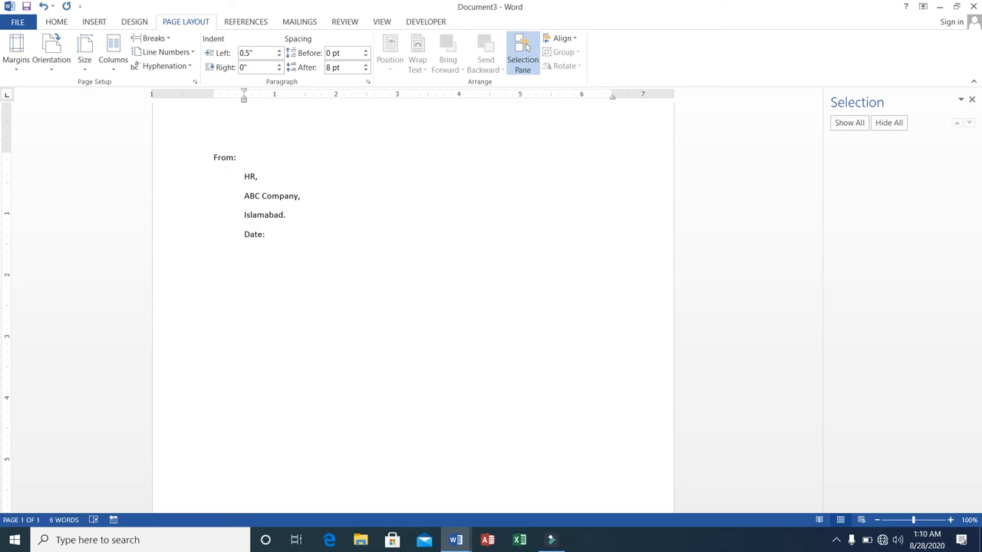
{"action": "type", "text": " 10 Jan 2020."}
{"action": "key", "text": "Return"}
Reset the left indent to 0" below the date and enter the heading "To:".
{"action": "left_click_drag", "start_coordinate": [244, 100], "coordinate": [213, 100]}
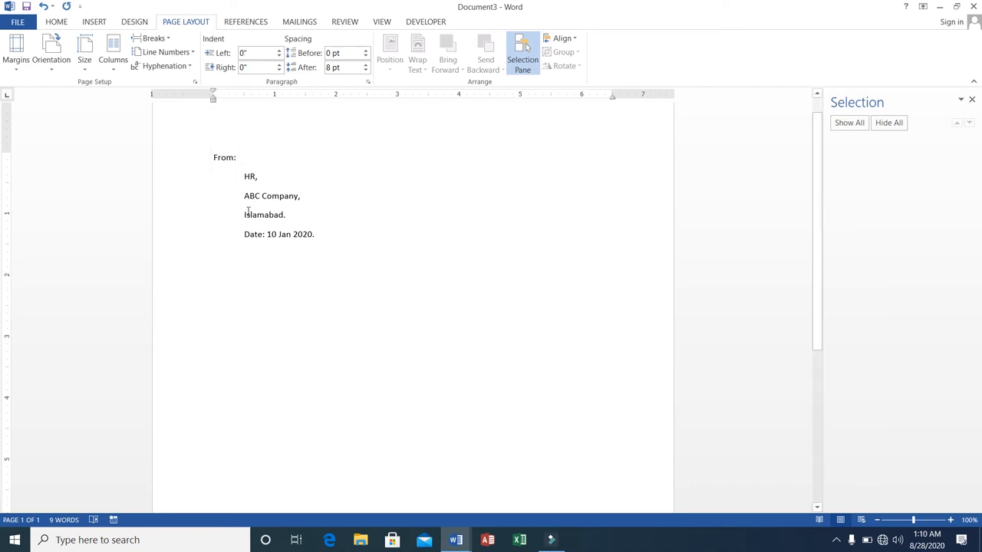
{"action": "type", "text": "To:"}
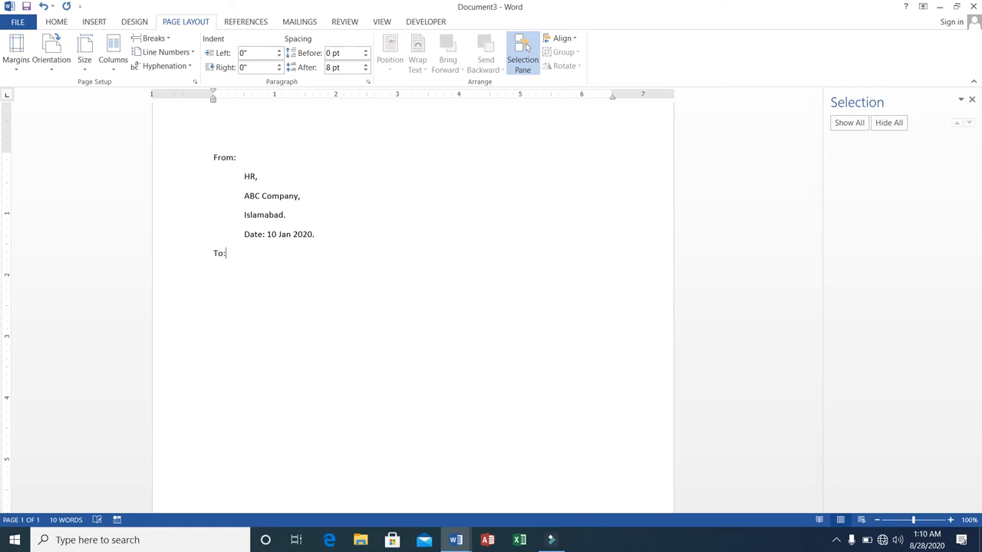
{"action": "key", "text": "Return"}
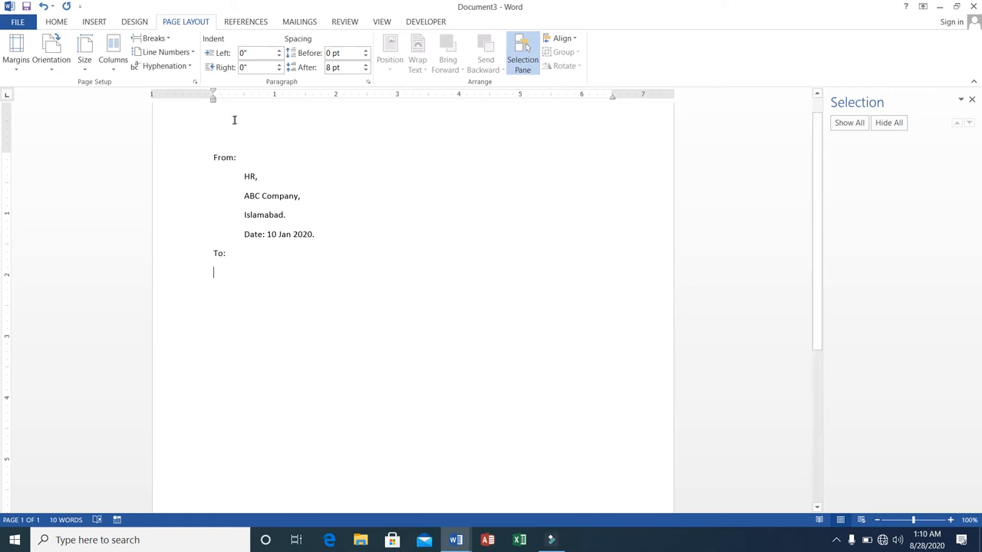
Indent the line below "To:" by 0.5" and enter the recipient's name and address on separate lines.
{"action": "mouse_move", "coordinate": [214, 105]}
{"action": "left_mouse_down"}
{"action": "mouse_move", "coordinate": [247, 110]}
{"action": "mouse_move", "coordinate": [242, 104]}
{"action": "left_mouse_up"}
{"action": "type", "text": "Mr."}
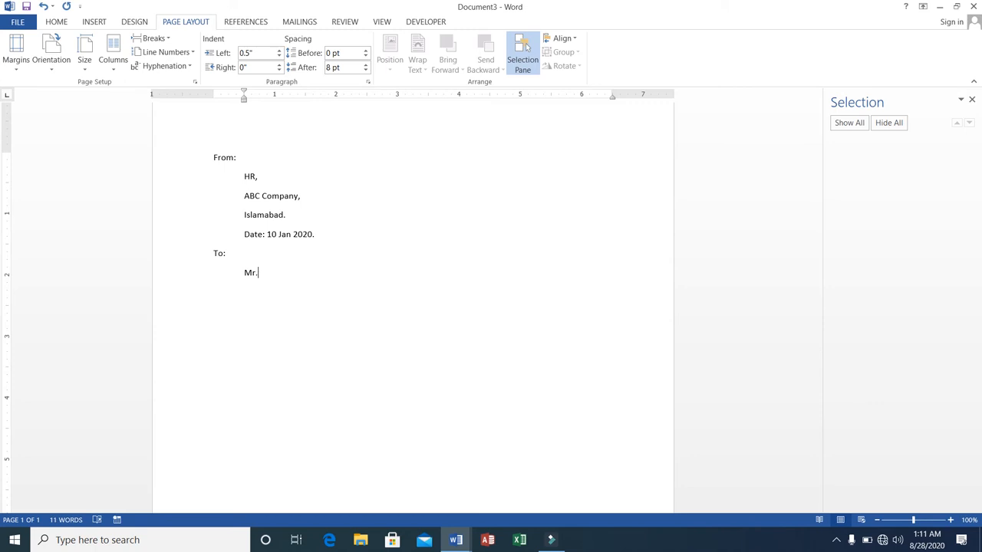
{"action": "type", "text": " ali"}
{"action": "key", "text": "BackSpace"}
{"action": "key", "text": "BackSpace"}
{"action": "key", "text": "BackSpace"}
{"action": "type", "text": "Ali, "}
{"action": "type", "text": "Sadder"}
{"action": "type", "text": ","}
{"action": "key", "text": "Return"}
{"action": "type", "text": "Rawalpindi"}
{"action": "key", "text": "BackSpace"}
Add the word "Subject" on a new line below the recipient's address with a left indent of 0.06".
{"action": "type", "text": "Sub ject"}
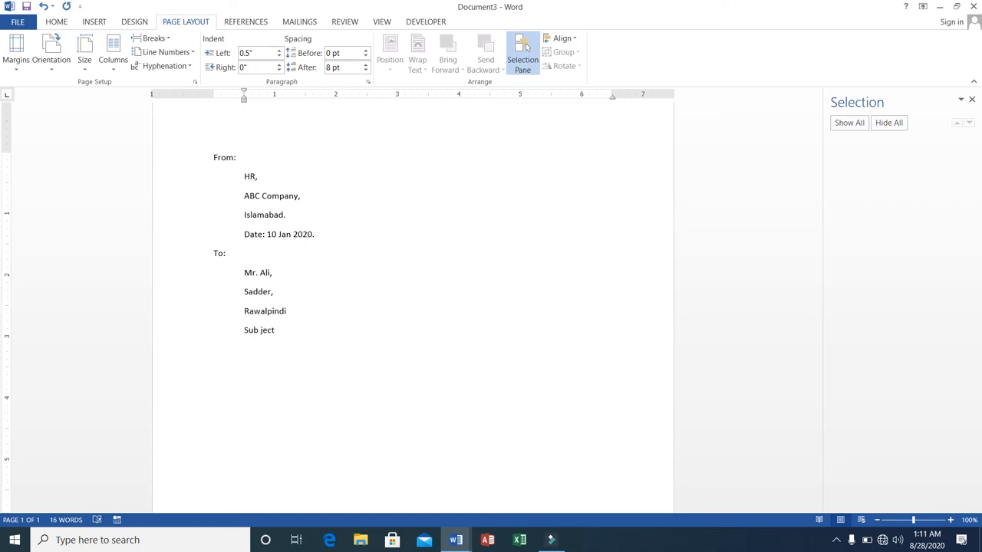
{"action": "left_click", "coordinate": [241, 328]}
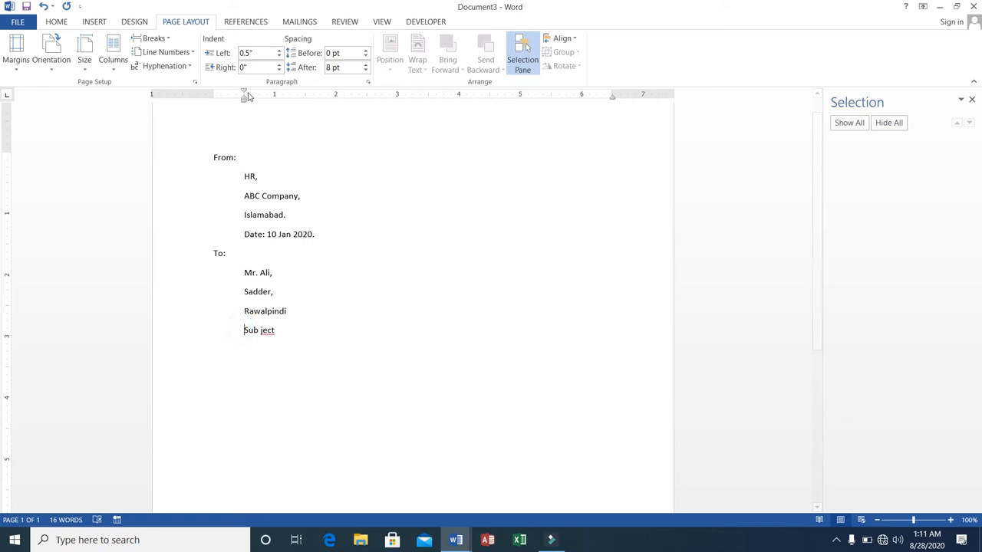
{"action": "mouse_move", "coordinate": [244, 100]}
{"action": "left_mouse_down"}
{"action": "mouse_move", "coordinate": [202, 101]}
{"action": "mouse_move", "coordinate": [217, 101]}
{"action": "left_mouse_up"}
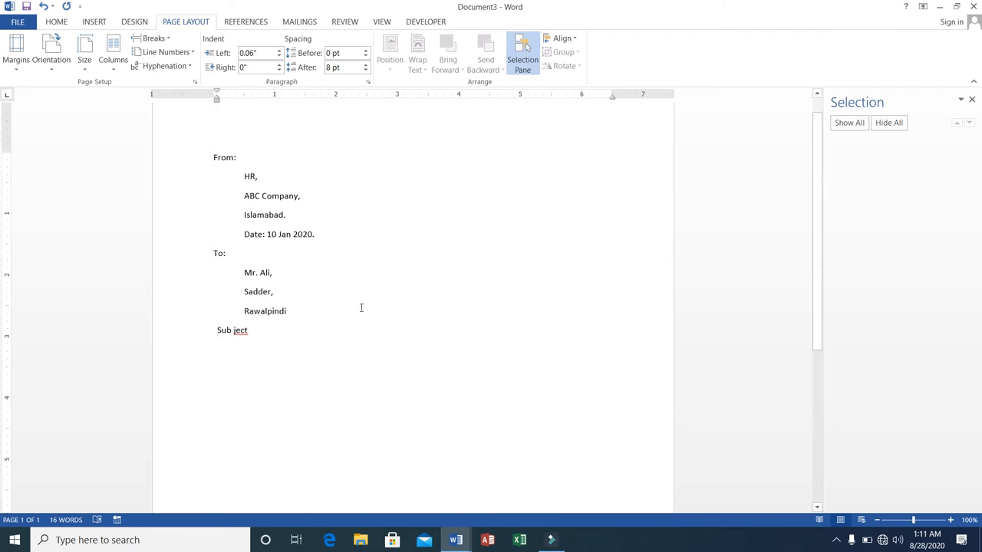
{"action": "key", "text": "Right"}
{"action": "key", "text": "Right"}
{"action": "key", "text": "Right"}
{"action": "key", "text": "Delete"}
{"action": "key", "text": "Right"}
{"action": "key", "text": "Right"}
{"action": "key", "text": "Right"}
{"action": "key", "text": "Right"}
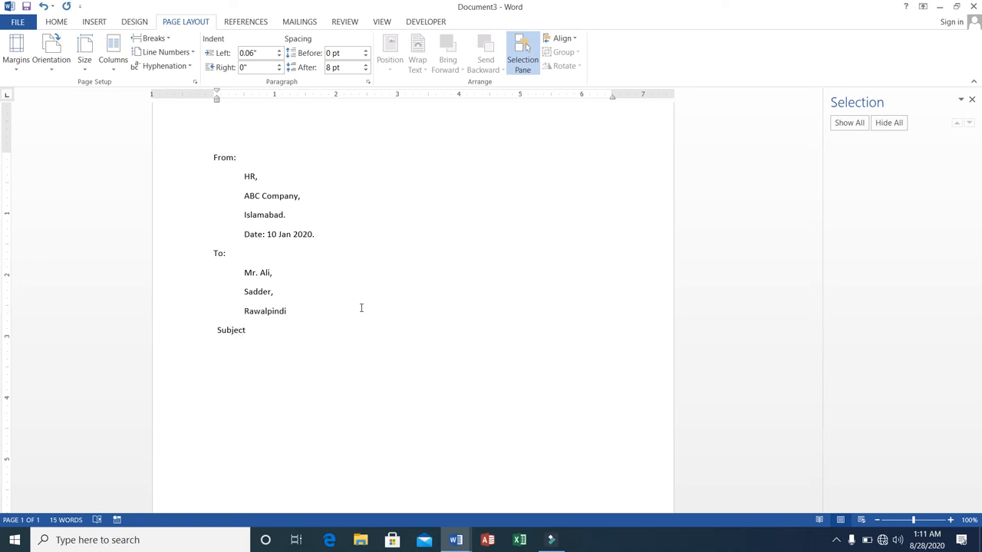
Complete the subject line with ": You have been appointed" and start a new paragraph.
{"action": "type", "text": ": You have been appointewd"}
{"action": "key", "text": "BackSpace"}
{"action": "key", "text": "BackSpace"}
{"action": "key", "text": "BackSpace"}
{"action": "type", "text": "ed"}
{"action": "key", "text": "Return"}
Enter an indented sentence: "We would like to congratulate you on your selection for the position of "Manager IT"".
{"action": "key", "text": "Tab"}
{"action": "type", "text": "We wou"}
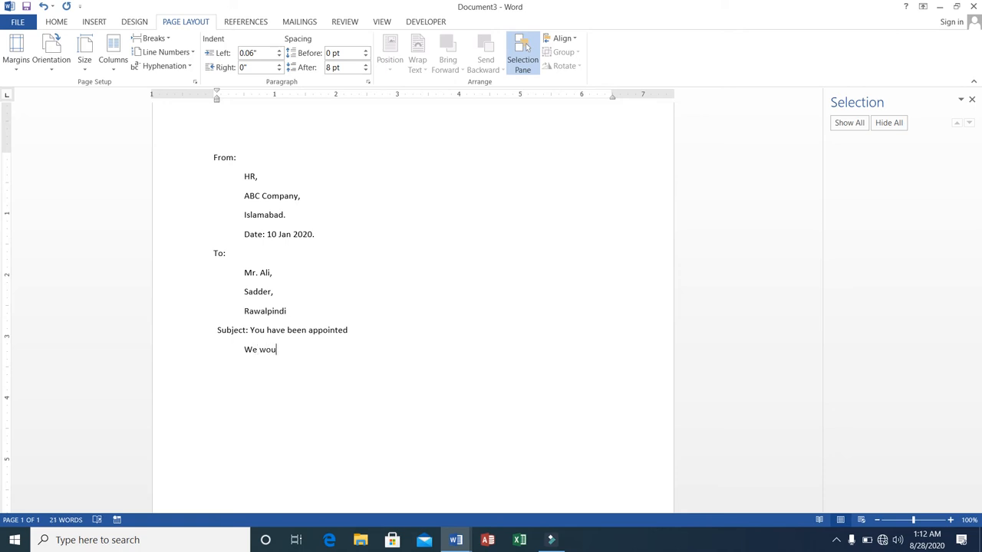
{"action": "type", "text": "ld like to congratulate you on your sel"}
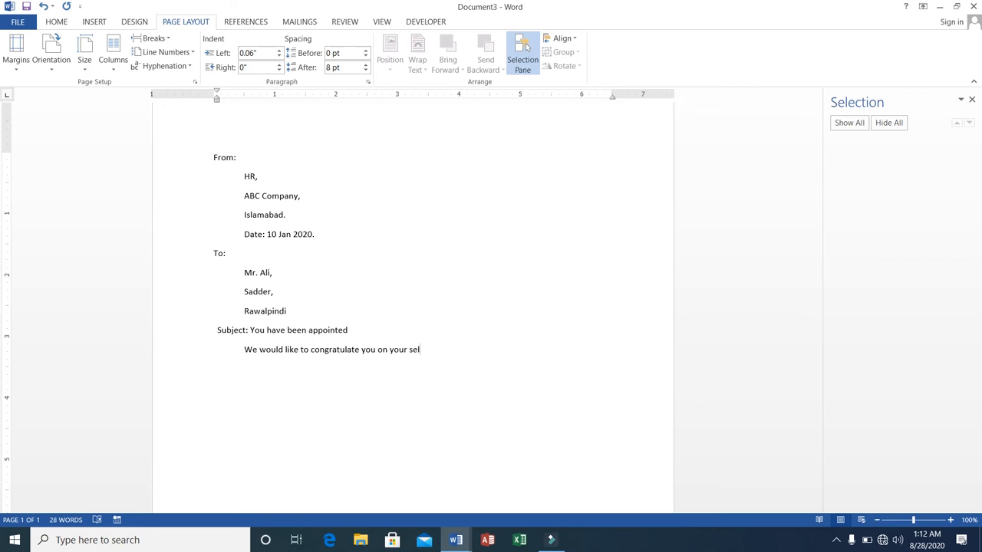
{"action": "type", "text": "ection "}
{"action": "type", "text": "for the pos"}
{"action": "type", "text": "ition of"}
{"action": "type", "text": "\""}
{"action": "type", "text": "Manager"}
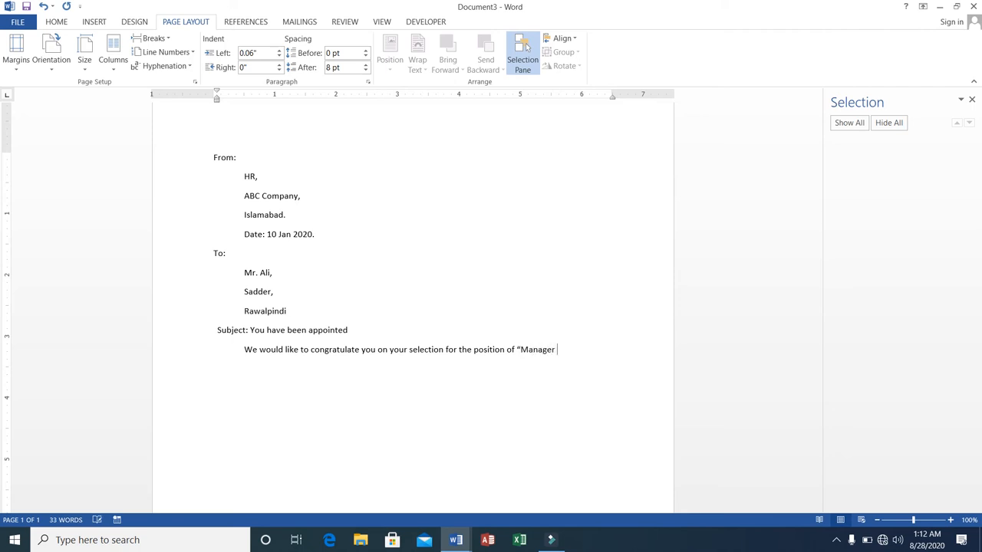
{"action": "type", "text": " IT"}
{"action": "type", "text": "\""}
Continue the paragraph with the sentence "Your date of joining is 02 Feb 2020.".
{"action": "type", "text": ". Yo"}
{"action": "type", "text": "ur date of "}
{"action": "type", "text": "joini"}
{"action": "type", "text": "is "}
{"action": "type", "text": "11/10"}
{"action": "type", "text": "/"}
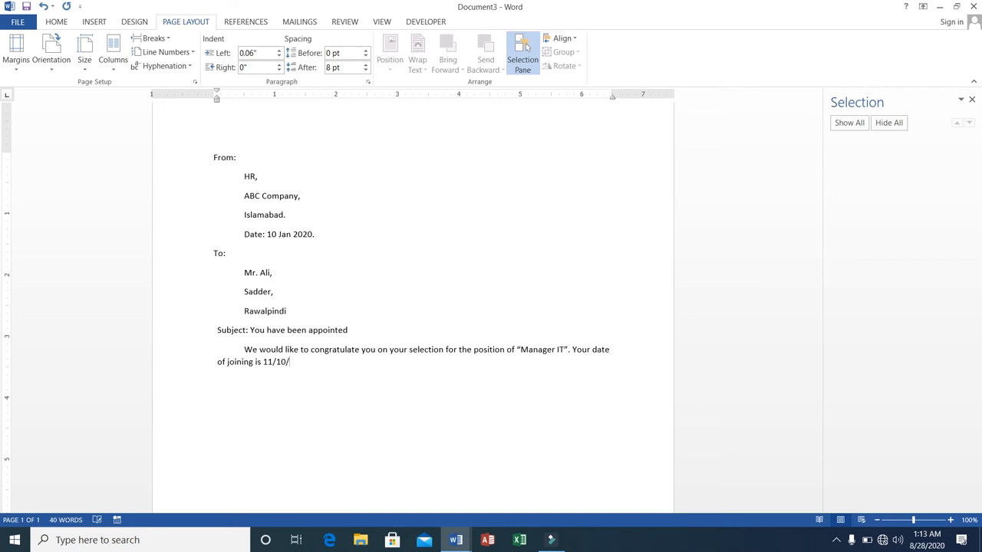
{"action": "type", "text": "200"}
{"action": "key", "text": "BackSpace"}
{"action": "key", "text": "BackSpace"}
{"action": "key", "text": "BackSpace"}
{"action": "key", "text": "BackSpace"}
{"action": "key", "text": "BackSpace"}
{"action": "key", "text": "BackSpace"}
{"action": "key", "text": "BackSpace"}
{"action": "key", "text": "BackSpace"}
{"action": "key", "text": "BackSpace"}
{"action": "key", "text": "BackSpace"}
{"action": "type", "text": "02/"}
{"action": "key", "text": "BackSpace"}
{"action": "type", "text": "Jan"}
{"action": "key", "text": "BackSpace"}
{"action": "key", "text": "BackSpace"}
{"action": "key", "text": "BackSpace"}
{"action": "type", "text": "Frb"}
{"action": "type", "text": " 20"}
{"action": "type", "text": "20"}
{"action": "key", "text": "Left"}
{"action": "key", "text": "Left"}
{"action": "key", "text": "Left"}
{"action": "key", "text": "Left"}
{"action": "key", "text": "Left"}
{"action": "key", "text": "Left"}
{"action": "key", "text": "BackSpace"}
{"action": "type", "text": "e"}
{"action": "key", "text": "Right"}
{"action": "key", "text": "Right"}
{"action": "key", "text": "Right"}
{"action": "key", "text": "Right"}
{"action": "key", "text": "Right"}
{"action": "key", "text": "Right"}
{"action": "type", "text": "."}
Start a new indented paragraph with "There will be probation period of two months.".
{"action": "key", "text": "Return"}
{"action": "type", "text": "There will be "}
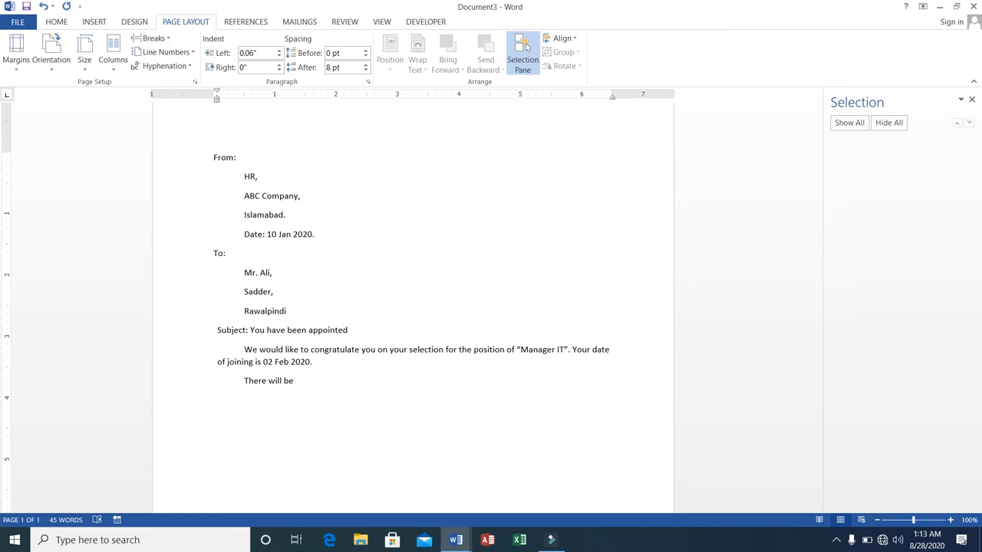
{"action": "type", "text": "probation perioid of two "}
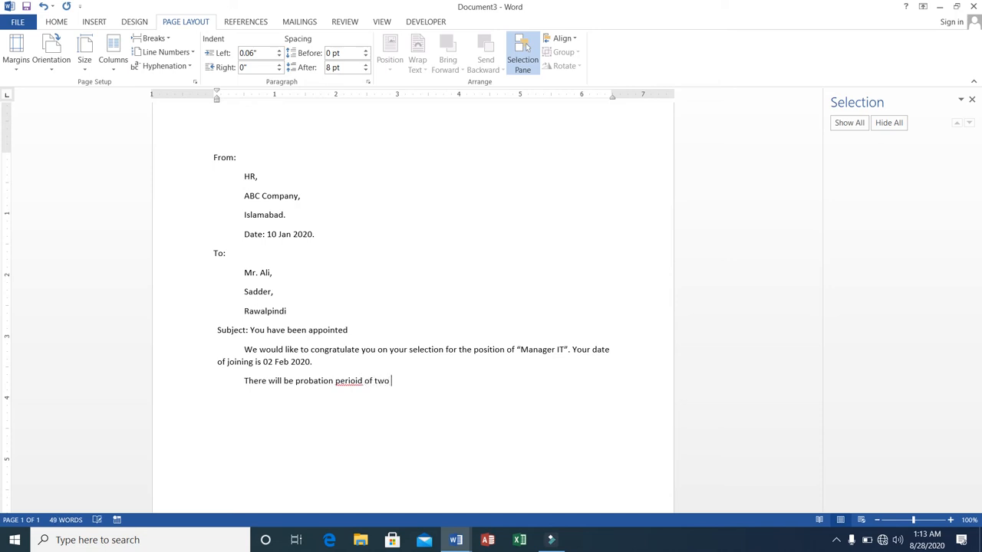
{"action": "type", "text": "months"}
{"action": "left_click", "coordinate": [358, 380]}
{"action": "key", "text": "BackSpace"}
{"action": "key", "text": "Right"}
{"action": "key", "text": "Right"}
{"action": "key", "text": "Right"}
{"action": "key", "text": "Right"}
{"action": "key", "text": "Right"}
{"action": "key", "text": "Right"}
{"action": "key", "text": "Right"}
{"action": "key", "text": "Right"}
{"action": "key", "text": "Right"}
{"action": "key", "text": "Right"}
{"action": "key", "text": "Right"}
{"action": "key", "text": "Right"}
{"action": "key", "text": "Right"}
{"action": "key", "text": "Right"}
{"action": "key", "text": "Right"}
Continue the paragraph with "Your salary will be 90,000 PKR. We give bonuses if you achieve your targets. Your duties include:-".
{"action": "type", "text": "Your s"}
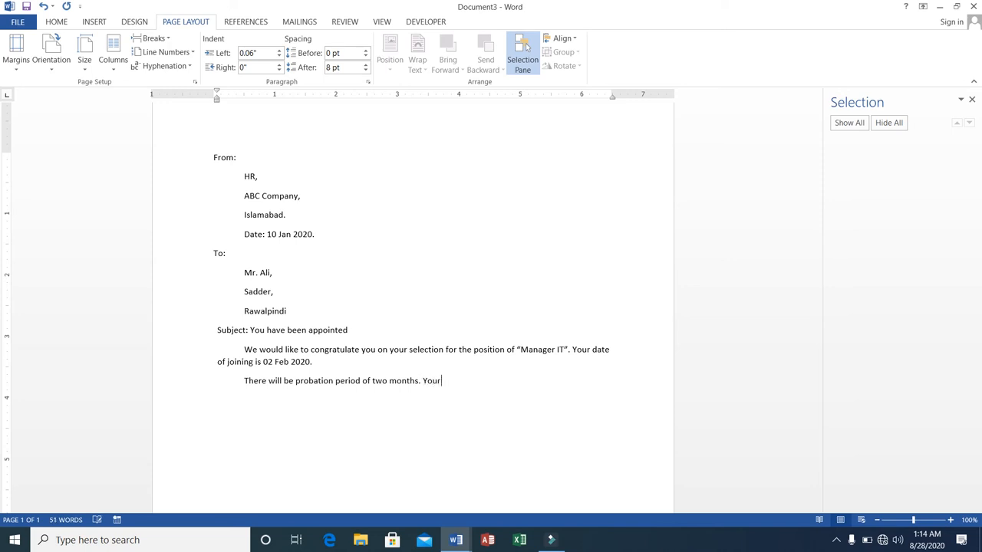
{"action": "type", "text": "alary will be 90,000"}
{"action": "type", "text": " PKR"}
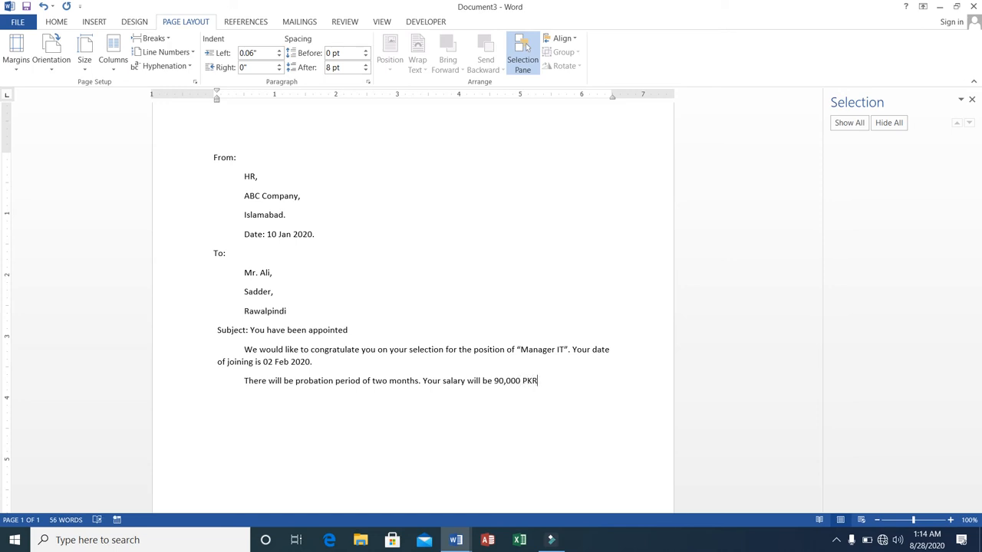
{"action": "type", "text": ". We give bonuses if you achieve "}
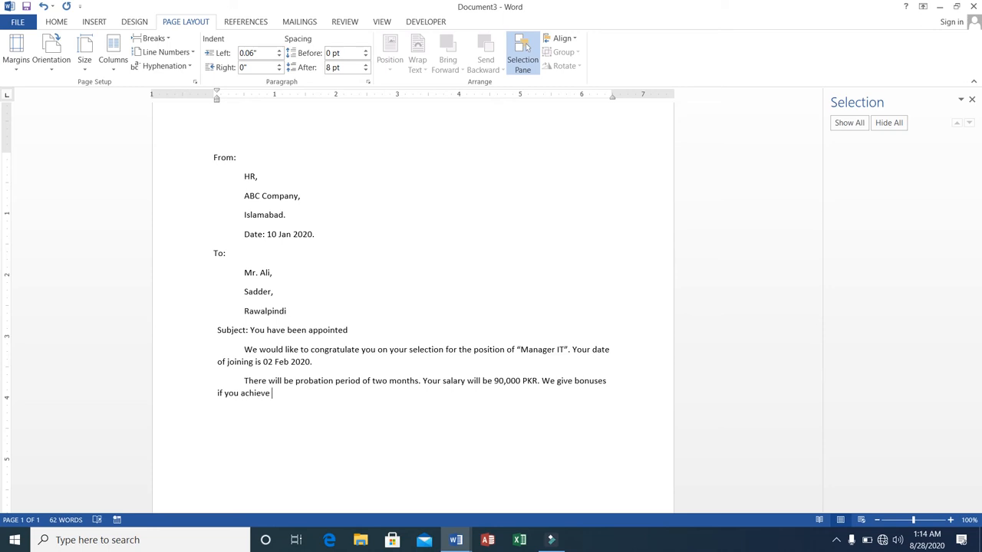
{"action": "type", "text": "your targets. Your duties inclu"}
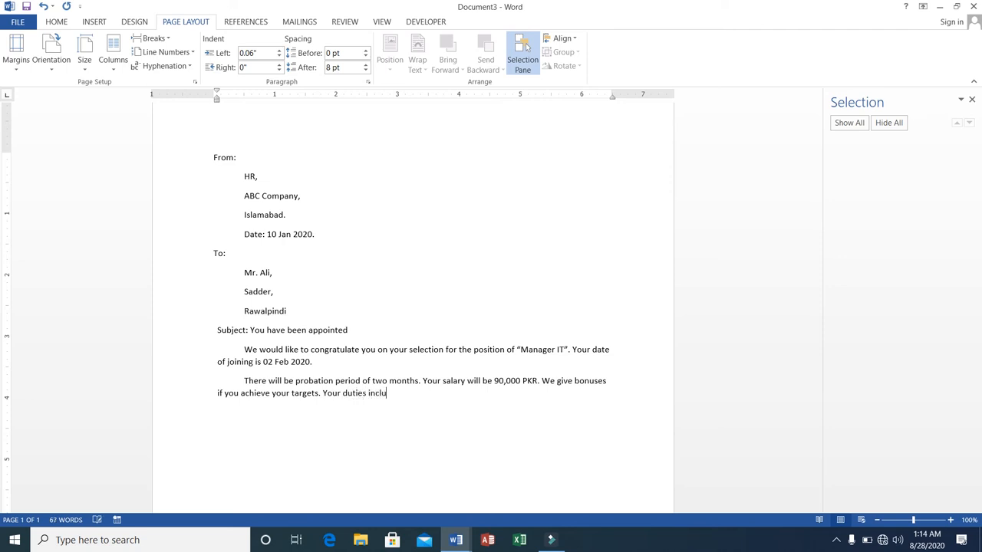
{"action": "type", "text": "de:-"}
Start a bulleted list of duties below the paragraph with "Communication with the teams" as its first item.
{"action": "key", "text": "Return"}
{"action": "key", "text": "Tab"}
{"action": "left_click", "coordinate": [58, 22]}
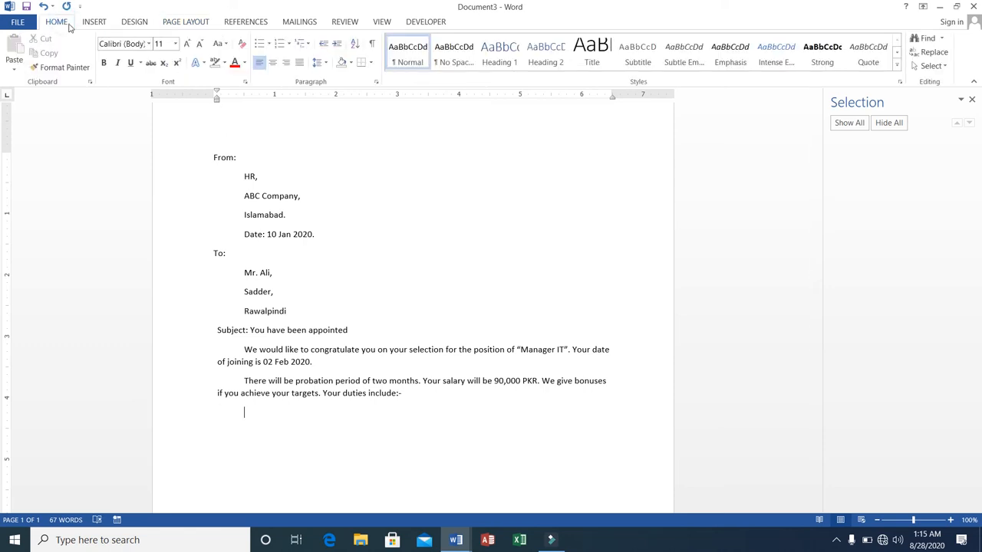
{"action": "left_click", "coordinate": [259, 44]}
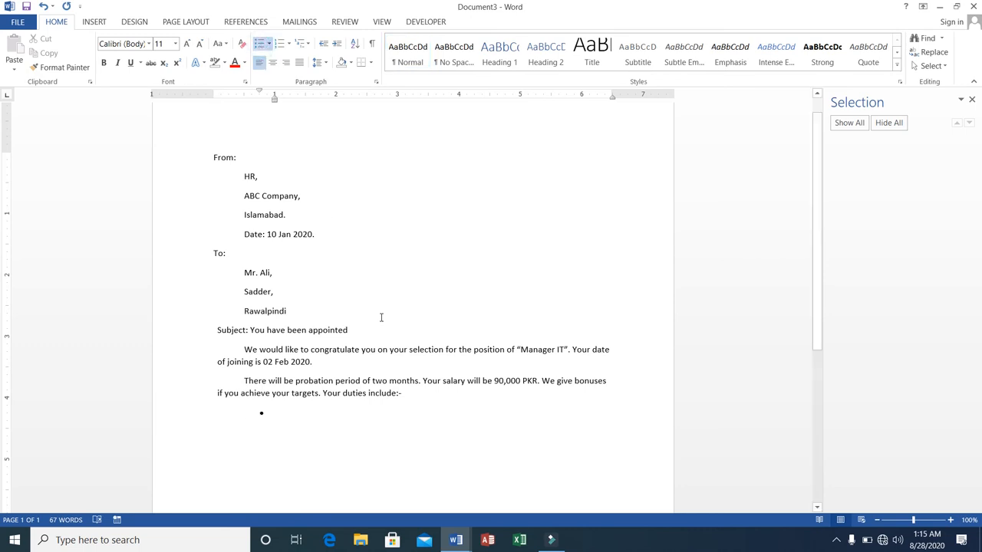
{"action": "type", "text": "Communi"}
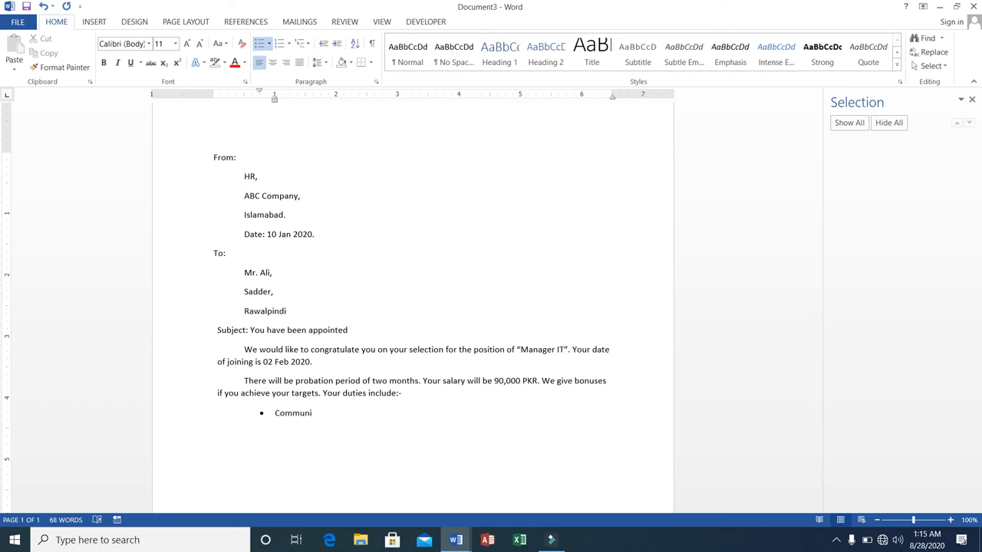
{"action": "type", "text": "cation with the teams"}
{"action": "key", "text": "Return"}
Add the bullet items "Project management" and "Budget preparation for IT" to the duties list.
{"action": "type", "text": "Pro"}
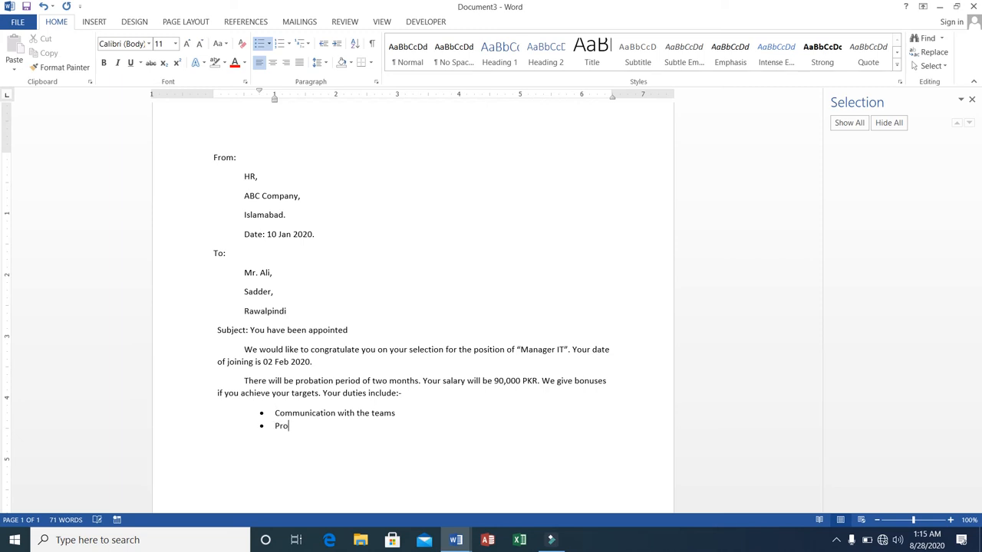
{"action": "type", "text": "ject management"}
{"action": "type", "text": "Budge"}
{"action": "type", "text": "t "}
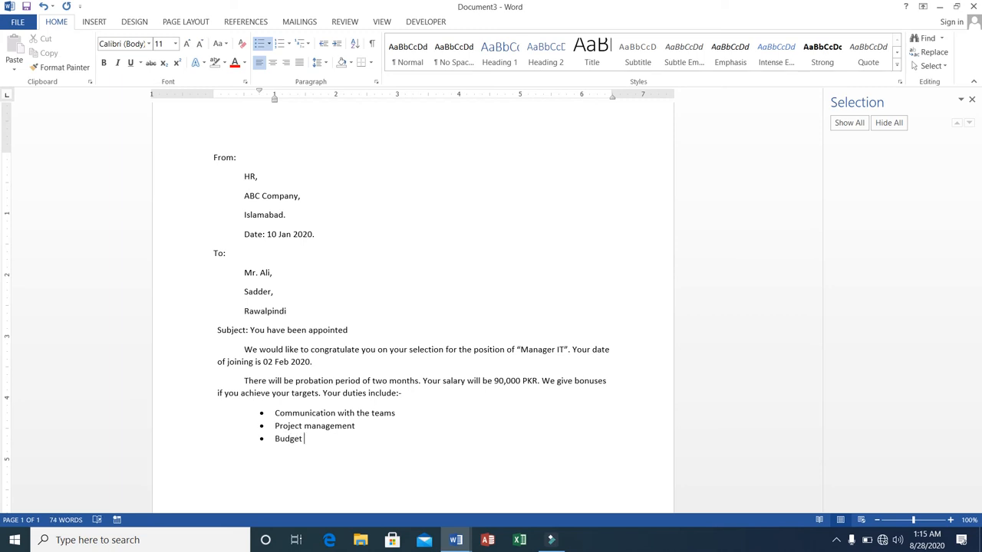
{"action": "type", "text": "prepara"}
{"action": "type", "text": "tion for "}
{"action": "type", "text": "IT"}
Add the bullet items "Network administration" and "Contact with vendors for hardware and software" and end the duties list.
{"action": "type", "text": "Network"}
{"action": "type", "text": " adm"}
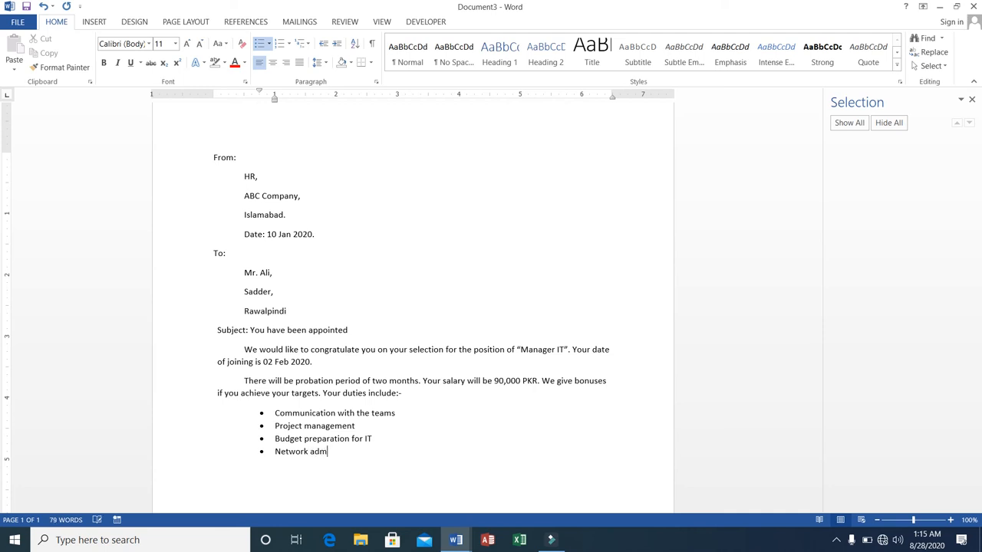
{"action": "type", "text": "inistration"}
{"action": "type", "text": "Contac"}
{"action": "type", "text": "t wei"}
{"action": "key", "text": "BackSpace"}
{"action": "key", "text": "BackSpace"}
{"action": "type", "text": "ith vendors f"}
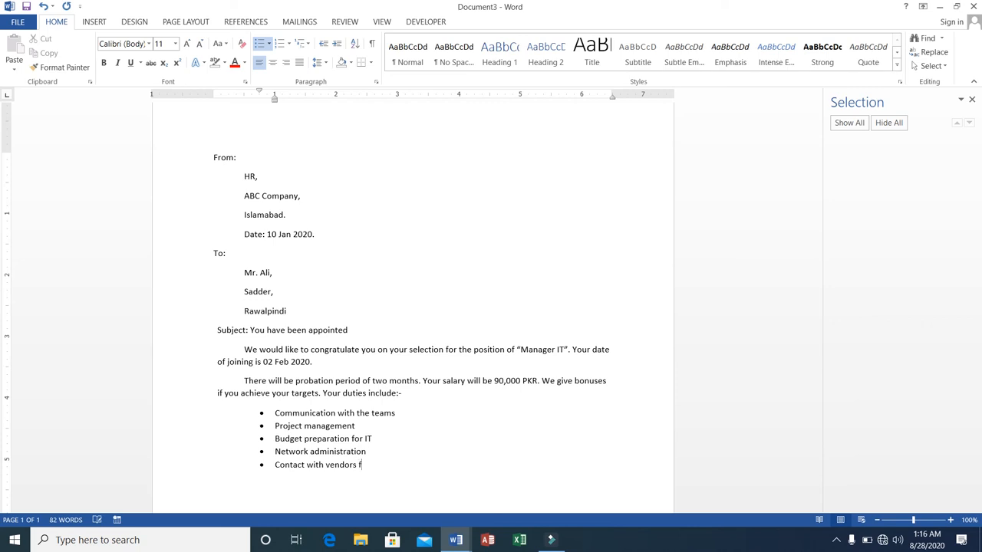
{"action": "type", "text": "or hardware and software"}
{"action": "key", "text": "Return"}
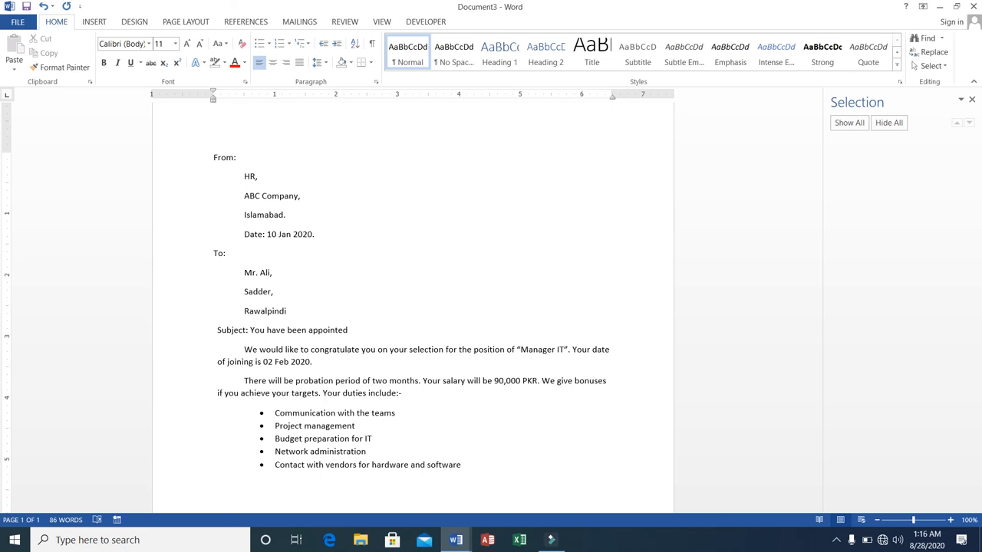
Write "You will report to Exectutive Director of the ABC Company." as a plain paragraph below the duties list.
{"action": "type", "text": "You will report to Exectutive "}
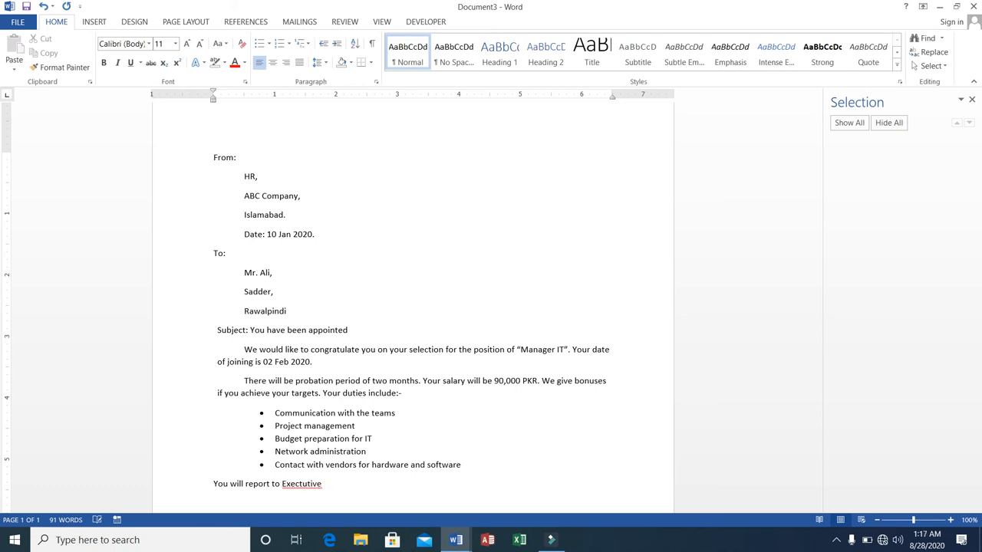
{"action": "type", "text": "Director of the ABC Comp"}
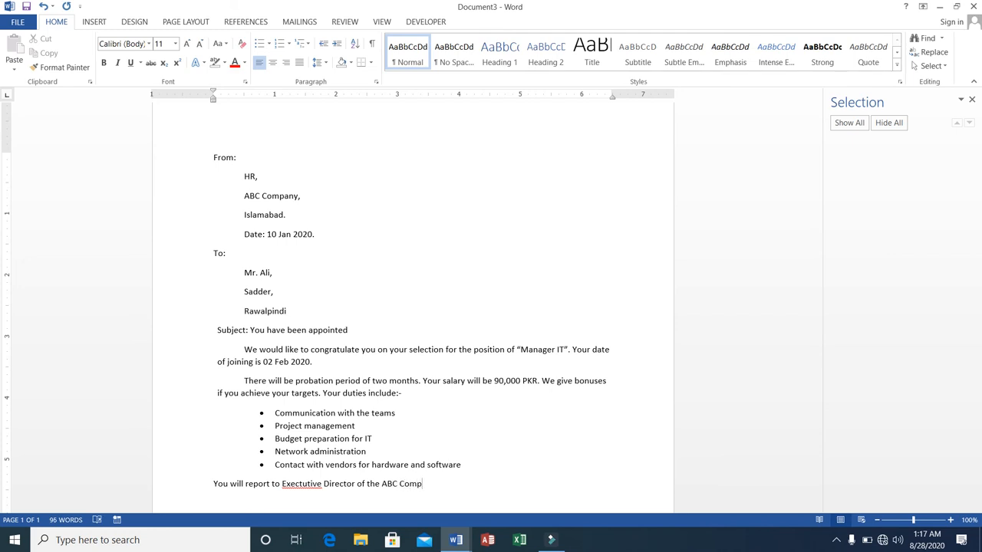
{"action": "key", "text": "BackSpace"}
{"action": "type", "text": "any."}
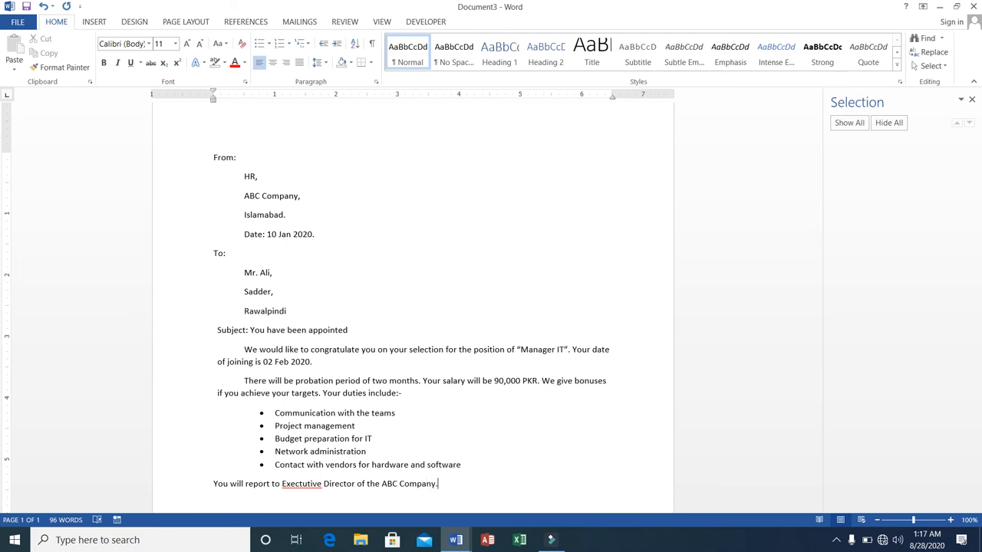
Correct the misspelled word before "Director" to the suggested spelling "Executive".
{"action": "left_click", "coordinate": [300, 483]}
{"action": "left_click", "coordinate": [300, 483]}
{"action": "right_click", "coordinate": [301, 485]}
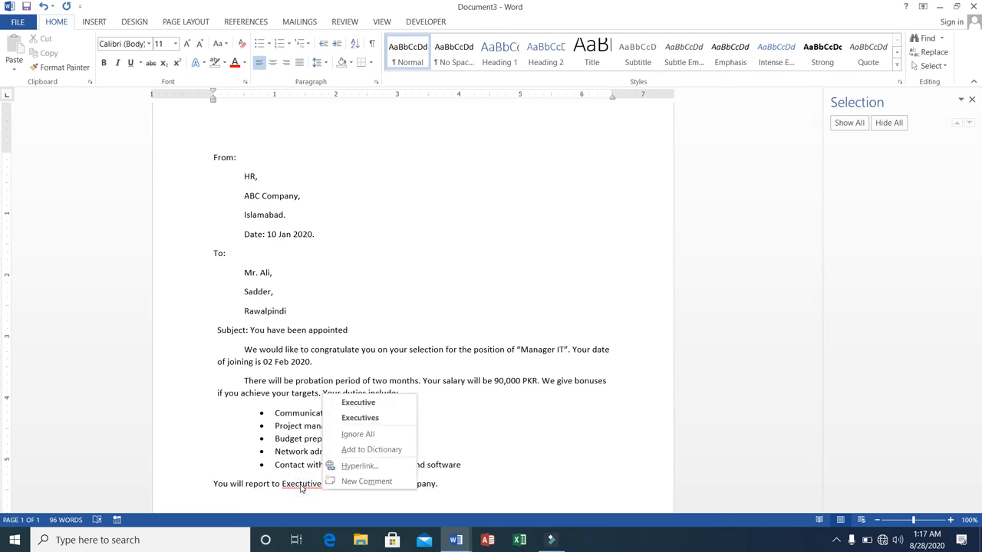
{"action": "left_click", "coordinate": [405, 404]}
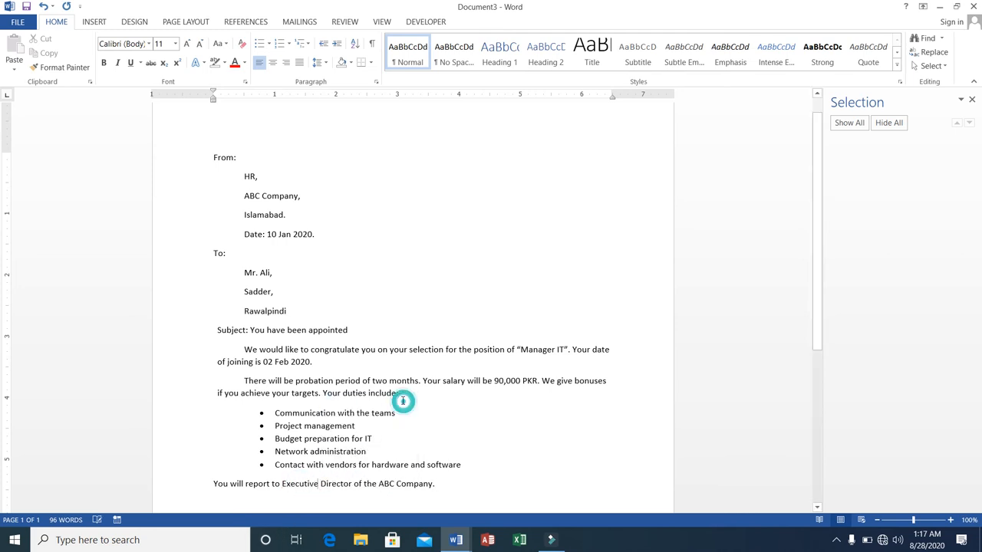
Leave a blank line after the reporting sentence and add the closing lines "Yours Truly,", "HR," and "ABC Company.".
{"action": "left_click", "coordinate": [447, 484]}
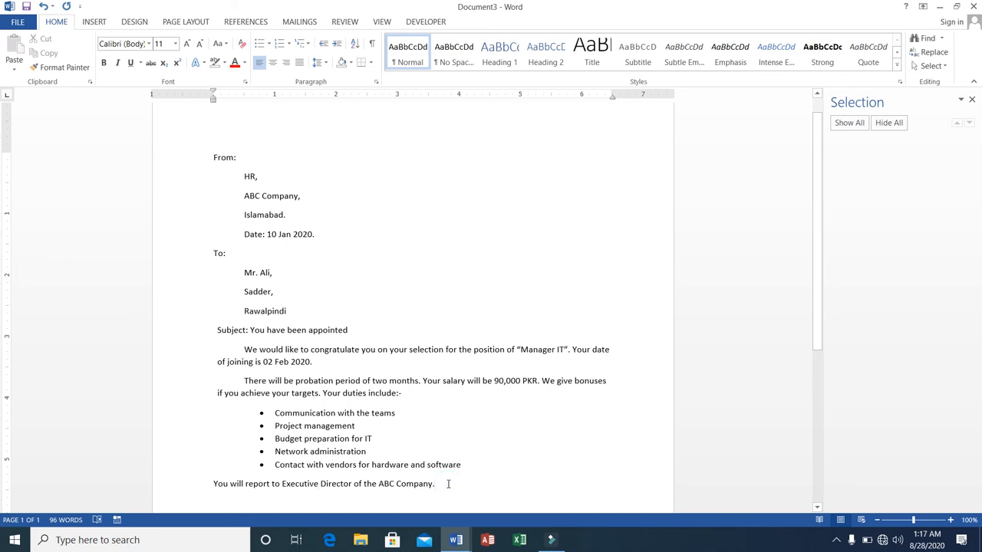
{"action": "key", "text": "Return"}
{"action": "key", "text": "Return"}
{"action": "type", "text": "Y"}
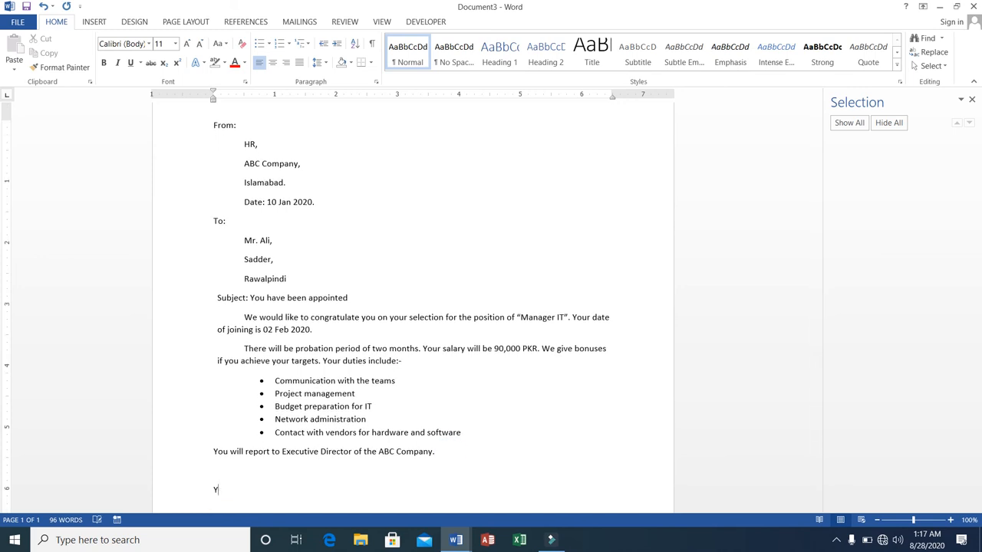
{"action": "type", "text": "our"}
{"action": "type", "text": "'s"}
{"action": "key", "text": "BackSpace"}
{"action": "key", "text": "BackSpace"}
{"action": "key", "text": "BackSpace"}
{"action": "type", "text": "s Truly"}
{"action": "type", "text": "HR,"}
{"action": "key", "text": "Return"}
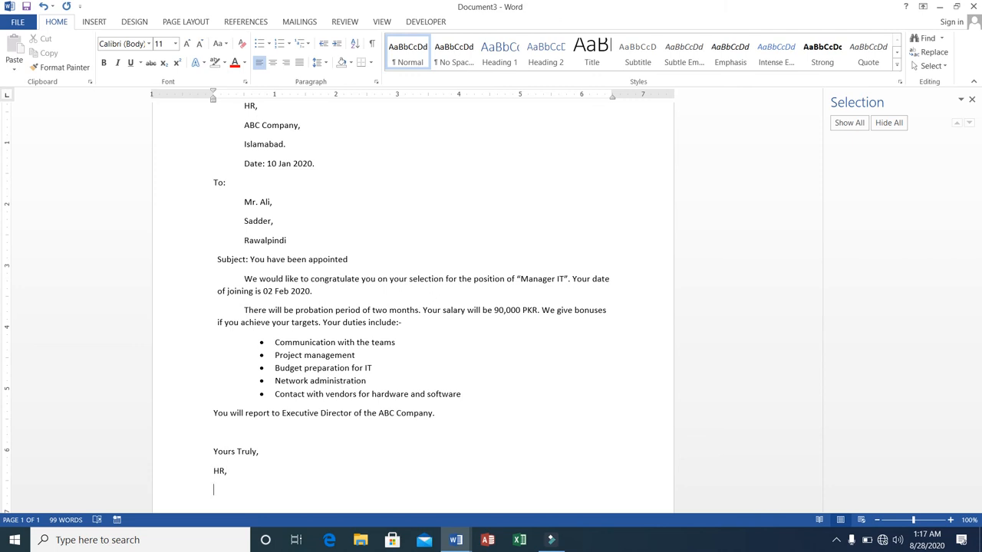
{"action": "type", "text": "ABC Company."}
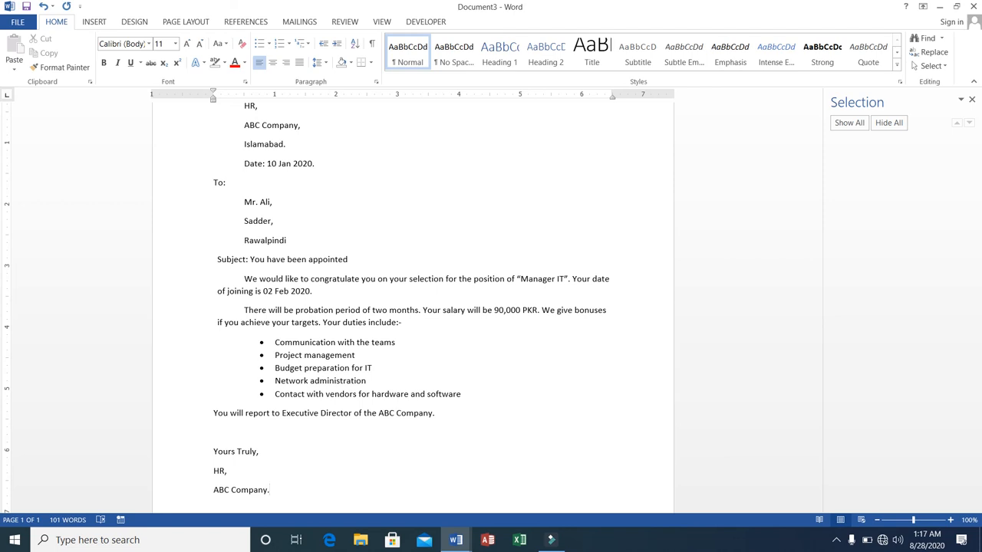
Generate sample text with =rand() in a new paragraph after the "You will report to Executive Director" sentence.
{"action": "left_click", "coordinate": [178, 24]}
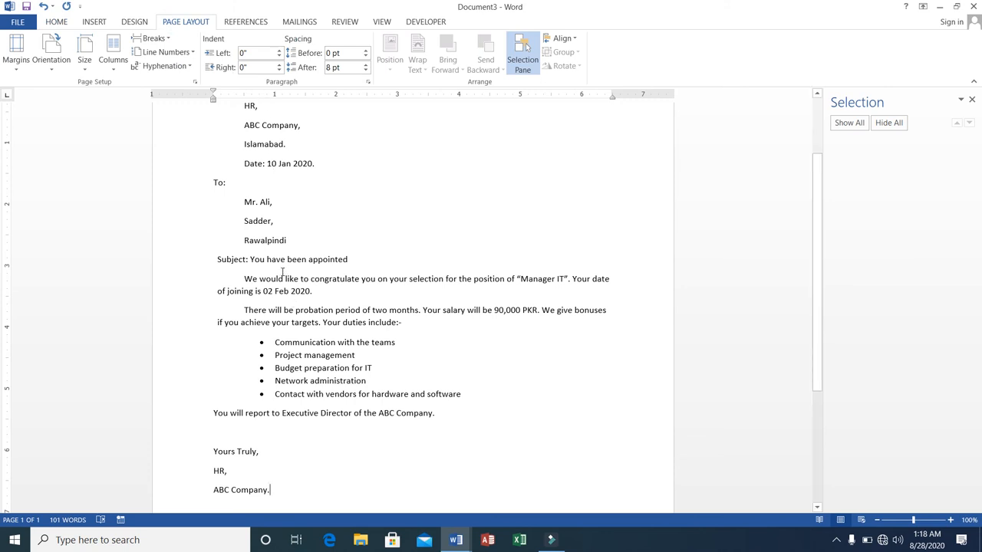
{"action": "left_click", "coordinate": [441, 407]}
{"action": "key", "text": "Return"}
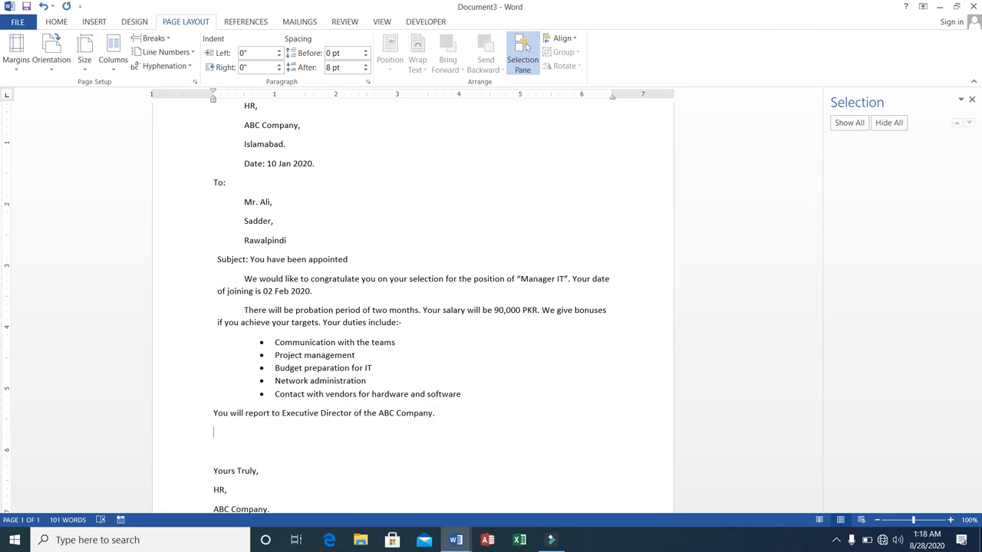
{"action": "type", "text": "=rand()"}
{"action": "key", "text": "Return"}
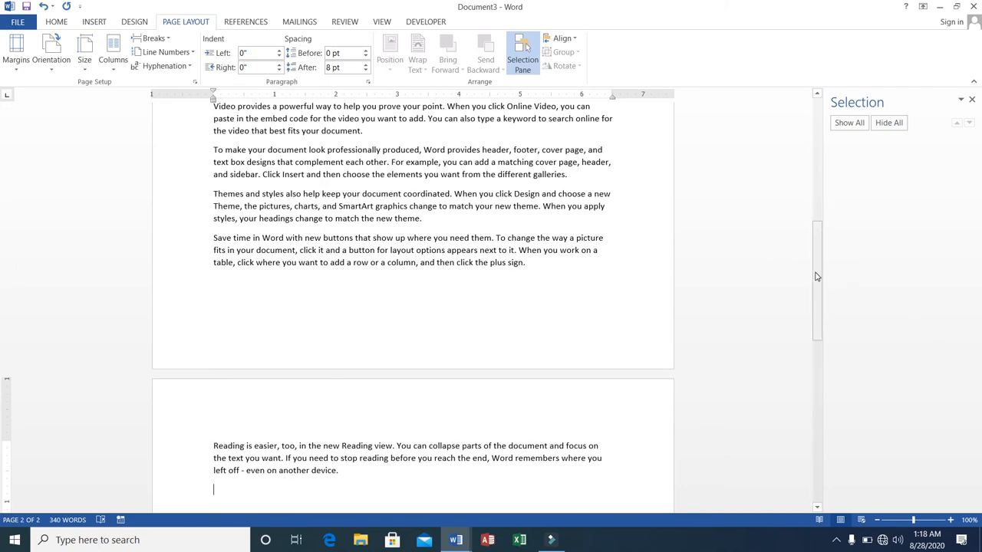
Insert blank lines before the paragraph starting "Video provides" to push the generated text onto the second page.
{"action": "left_click_drag", "start_coordinate": [816, 276], "coordinate": [817, 222]}
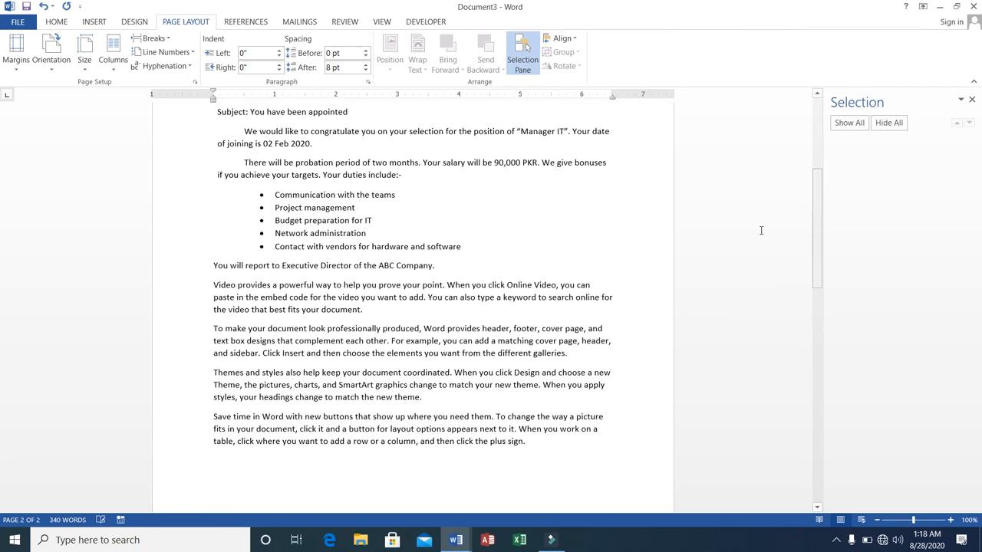
{"action": "left_click", "coordinate": [213, 281]}
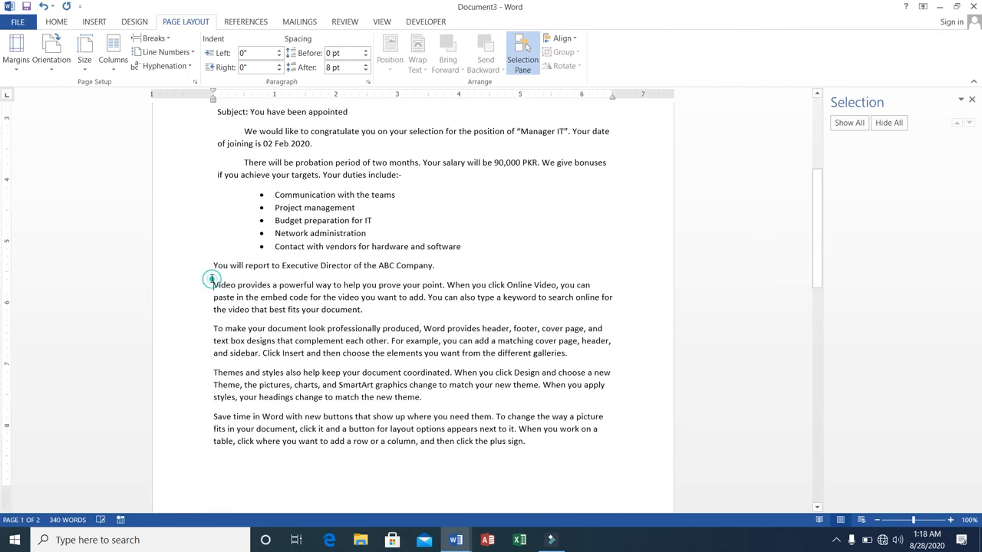
{"action": "key", "text": "Return"}
{"action": "key", "text": "Return"}
{"action": "key", "text": "Return"}
{"action": "key", "text": "Return"}
{"action": "key", "text": "Return"}
{"action": "key", "text": "Return"}
{"action": "key", "text": "Return"}
{"action": "key", "text": "Return"}
{"action": "key", "text": "Return"}
{"action": "key", "text": "Return"}
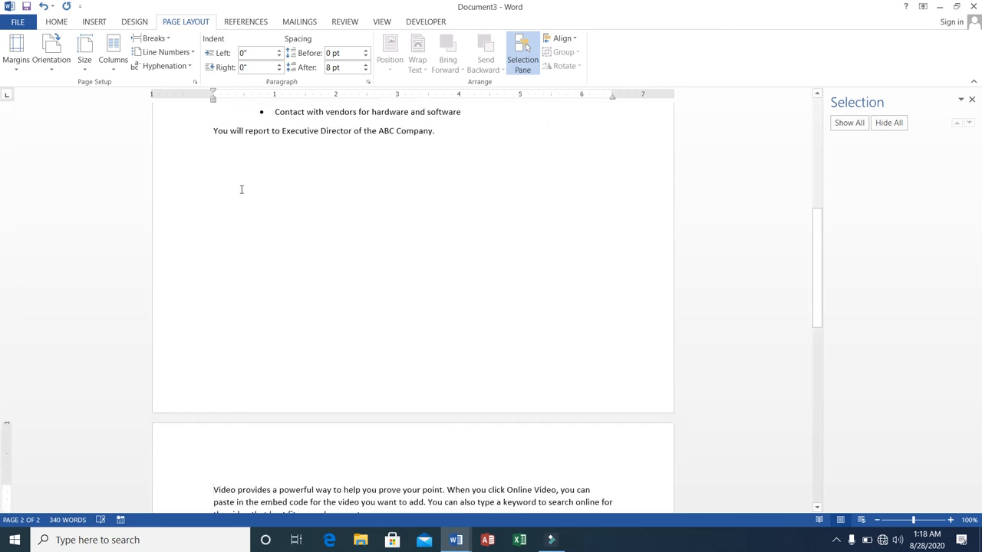
Lay the document text out in three columns.
{"action": "left_click", "coordinate": [241, 189]}
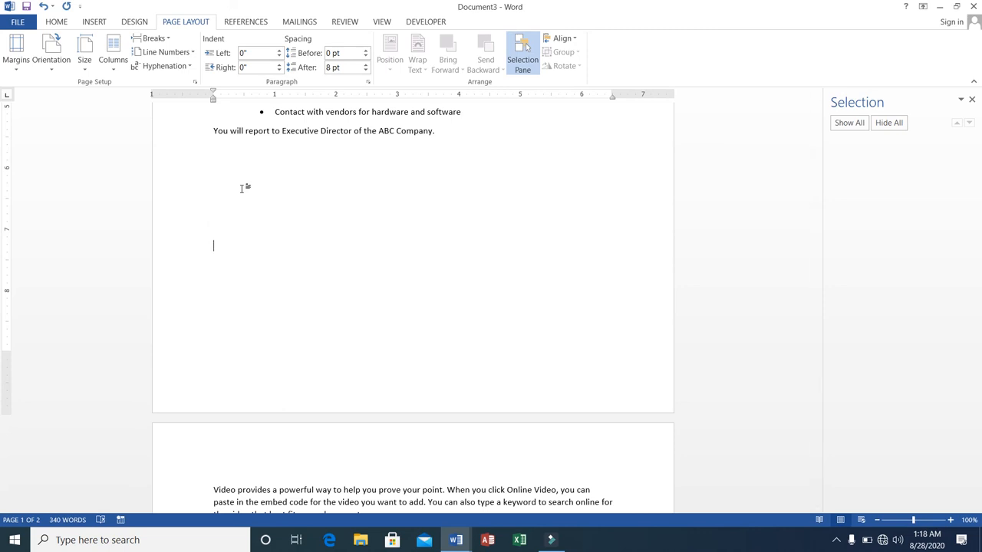
{"action": "key", "text": "Down"}
{"action": "key", "text": "Down"}
{"action": "key", "text": "Down"}
{"action": "key", "text": "Down"}
{"action": "key", "text": "Down"}
{"action": "key", "text": "Down"}
{"action": "key", "text": "Down"}
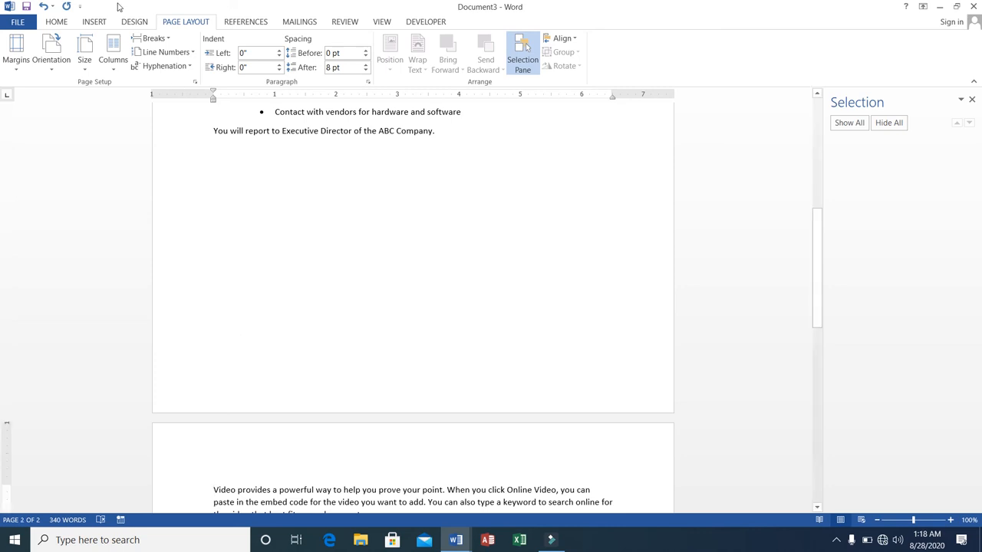
{"action": "left_click", "coordinate": [123, 71]}
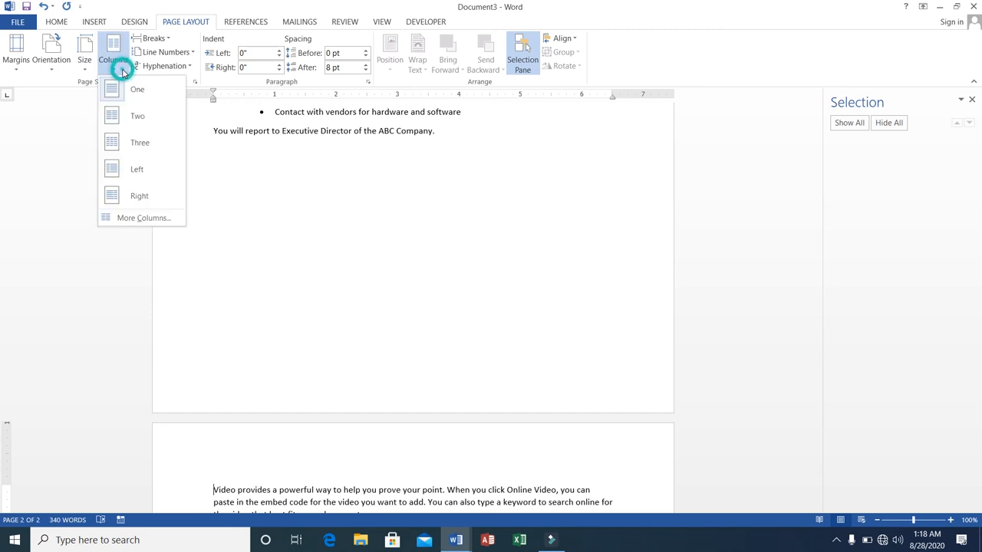
{"action": "left_click", "coordinate": [133, 149]}
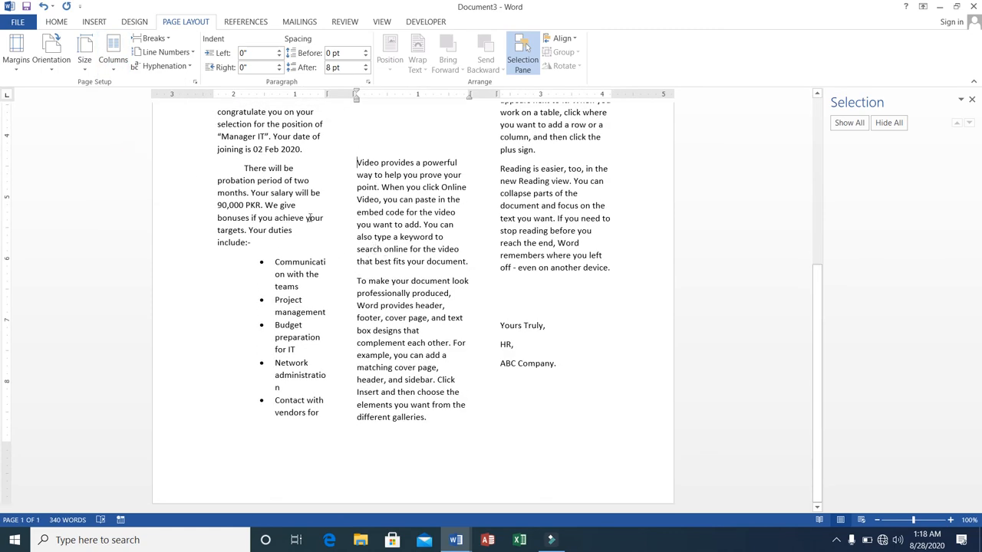
{"action": "left_click", "coordinate": [234, 166]}
{"action": "left_click_drag", "start_coordinate": [819, 322], "coordinate": [813, 214]}
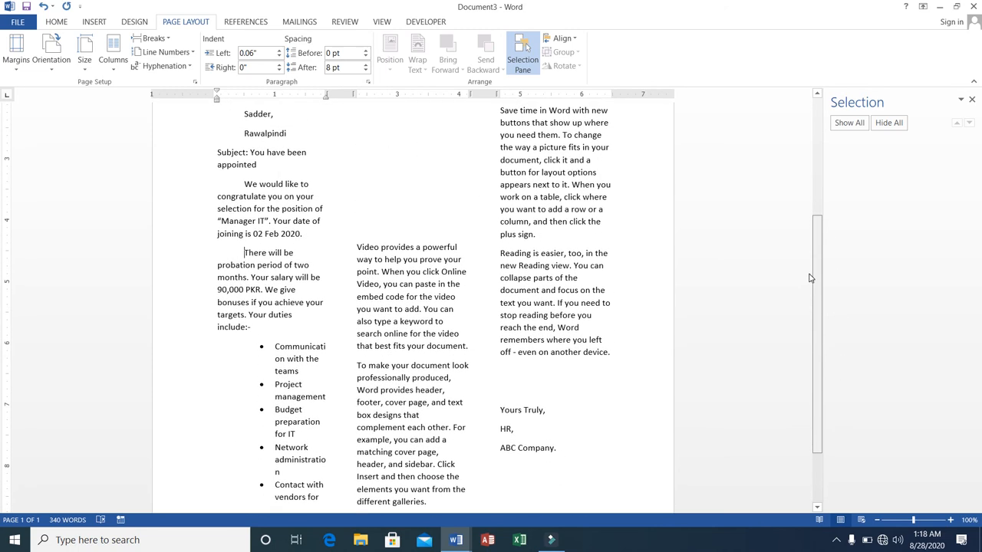
Return the document text to a one-column layout.
{"action": "left_click", "coordinate": [117, 73]}
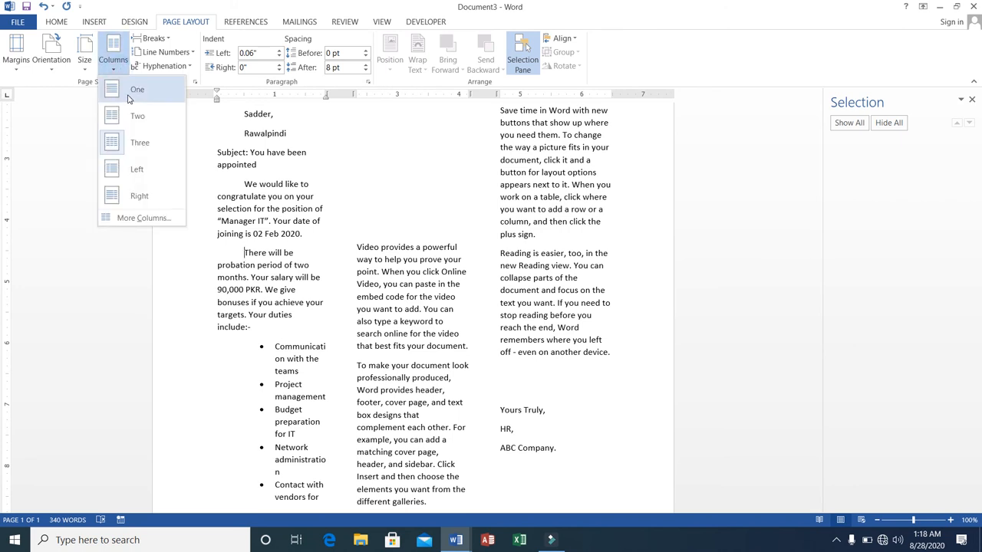
{"action": "left_click", "coordinate": [130, 92]}
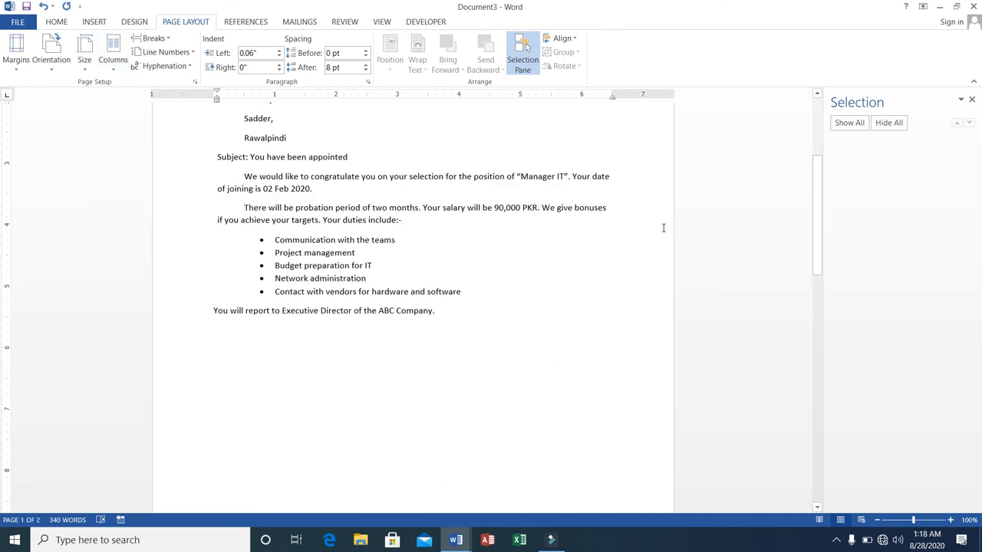
{"action": "left_click_drag", "start_coordinate": [817, 230], "coordinate": [798, 339]}
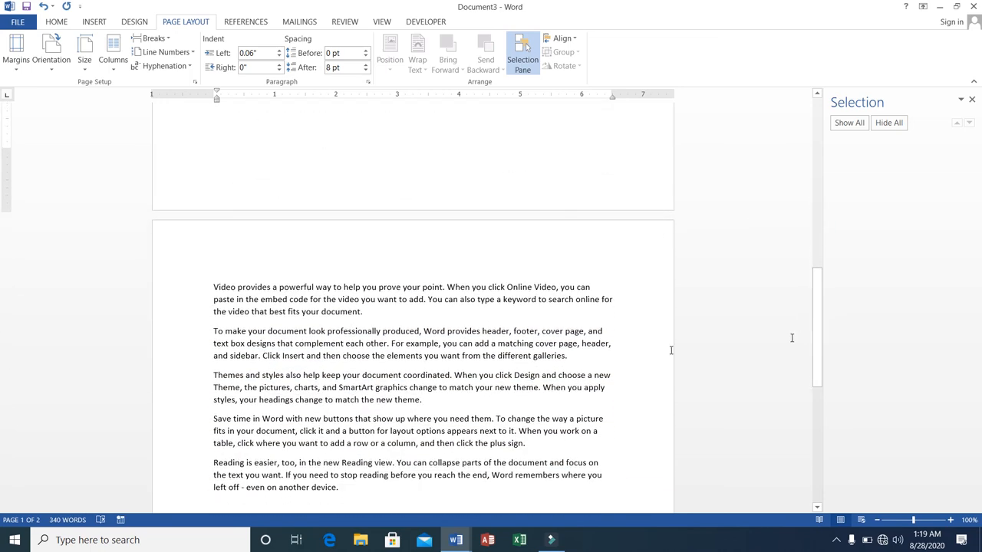
Give the paragraph starting "Video provides" a right indent of 1.56 inches and increase it to 2.56 inches.
{"action": "left_click", "coordinate": [207, 289]}
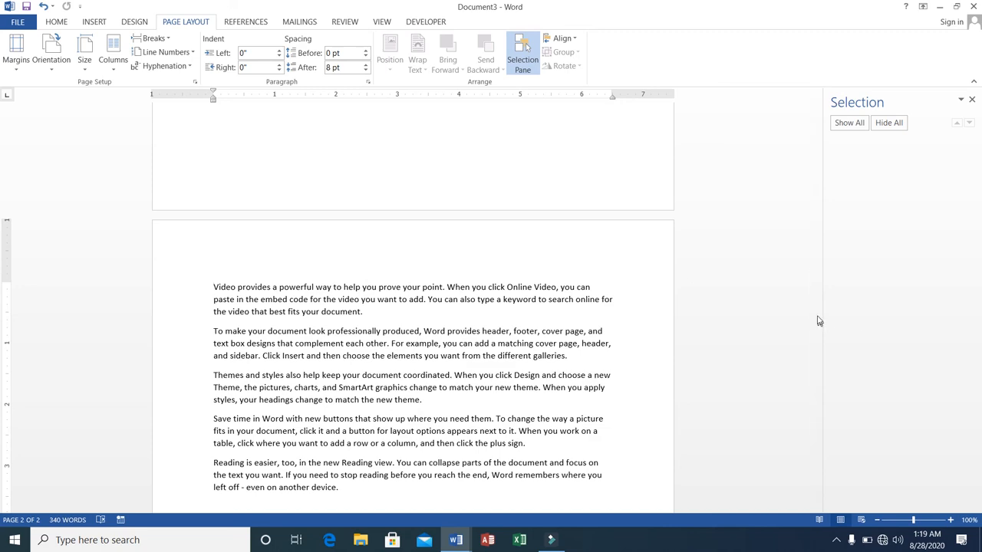
{"action": "left_click_drag", "start_coordinate": [818, 321], "coordinate": [805, 192]}
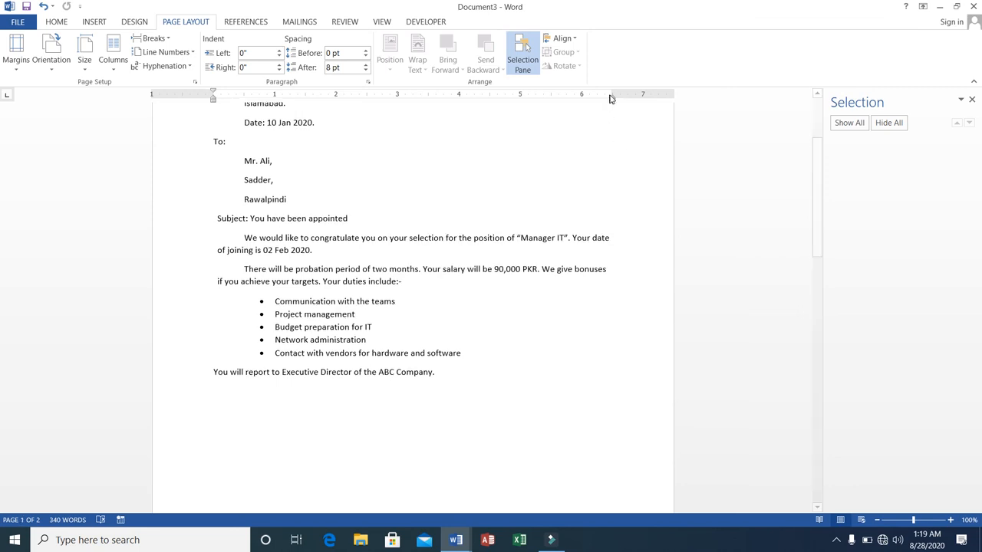
{"action": "left_click_drag", "start_coordinate": [613, 99], "coordinate": [517, 100]}
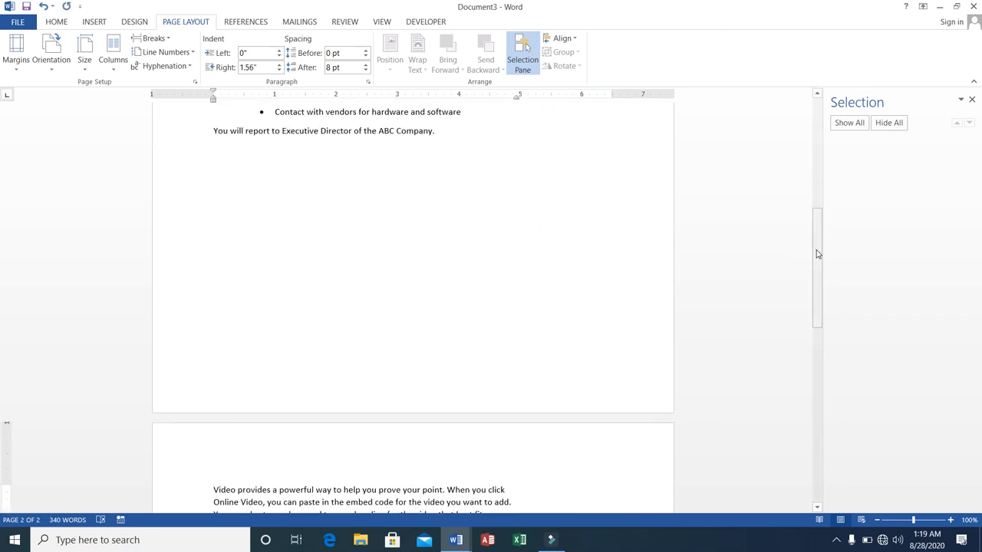
{"action": "left_click_drag", "start_coordinate": [815, 252], "coordinate": [807, 111]}
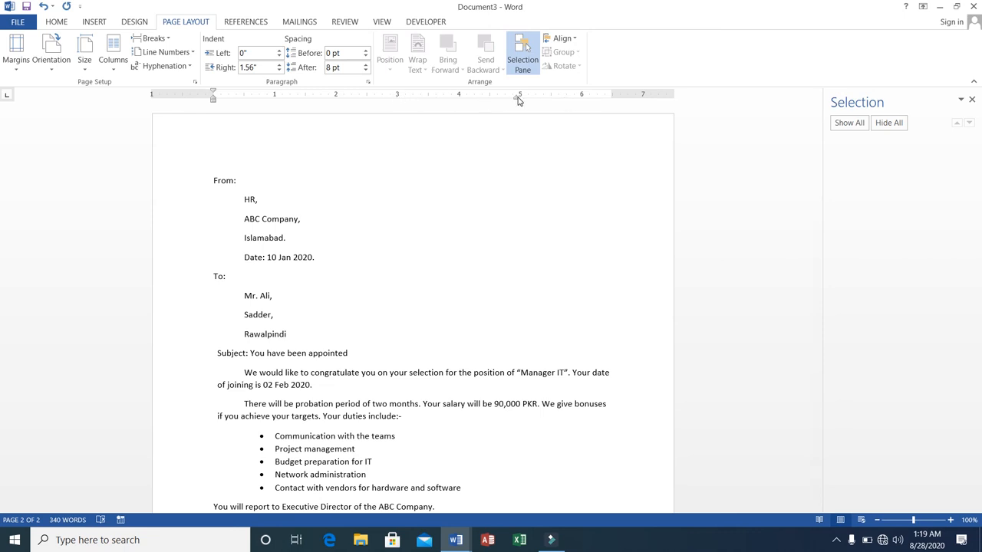
{"action": "left_click_drag", "start_coordinate": [519, 98], "coordinate": [613, 102]}
{"action": "left_click_drag", "start_coordinate": [571, 108], "coordinate": [455, 108]}
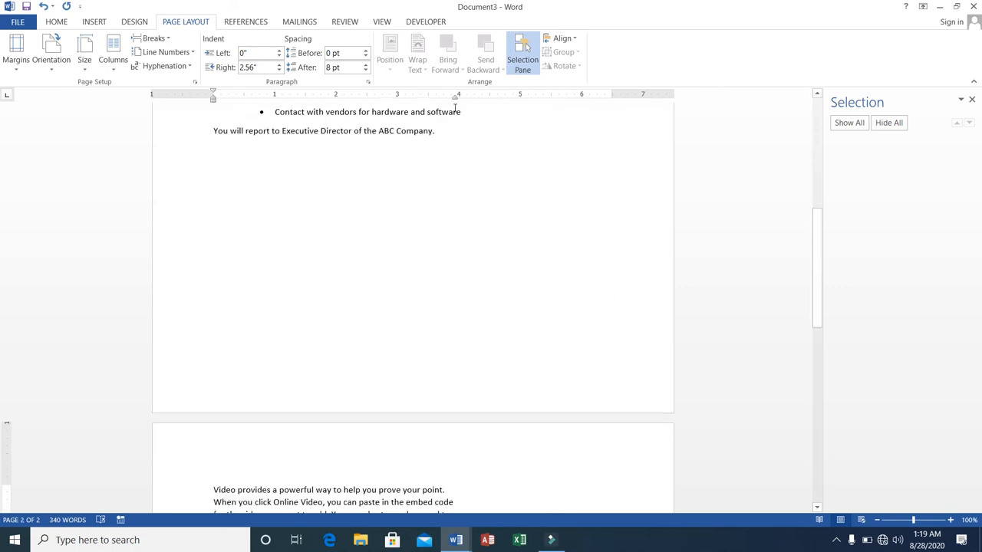
Set the left indent of the paragraph starting "Video provides" to 0.19 inches.
{"action": "left_click_drag", "start_coordinate": [818, 239], "coordinate": [820, 113]}
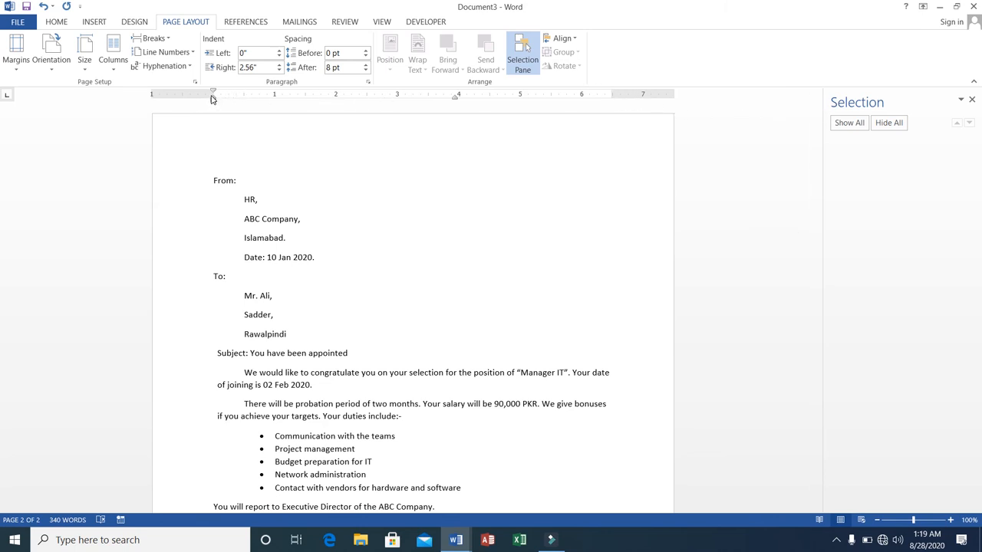
{"action": "left_click_drag", "start_coordinate": [212, 98], "coordinate": [226, 90]}
{"action": "scroll", "coordinate": [223, 98], "scroll_direction": "down", "scroll_amount": 8}
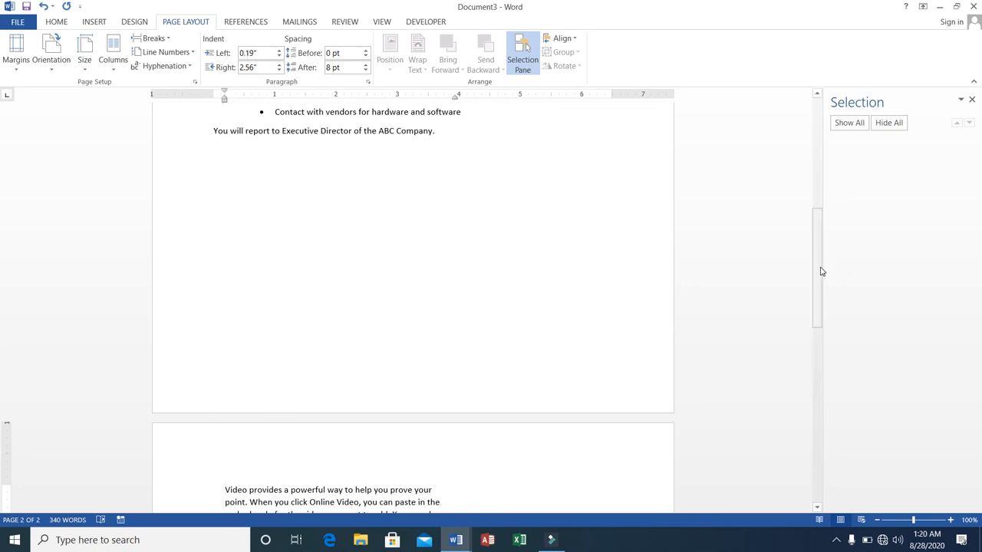
Widen the document's left page margin by about 0.2 inches.
{"action": "left_click_drag", "start_coordinate": [818, 269], "coordinate": [813, 112]}
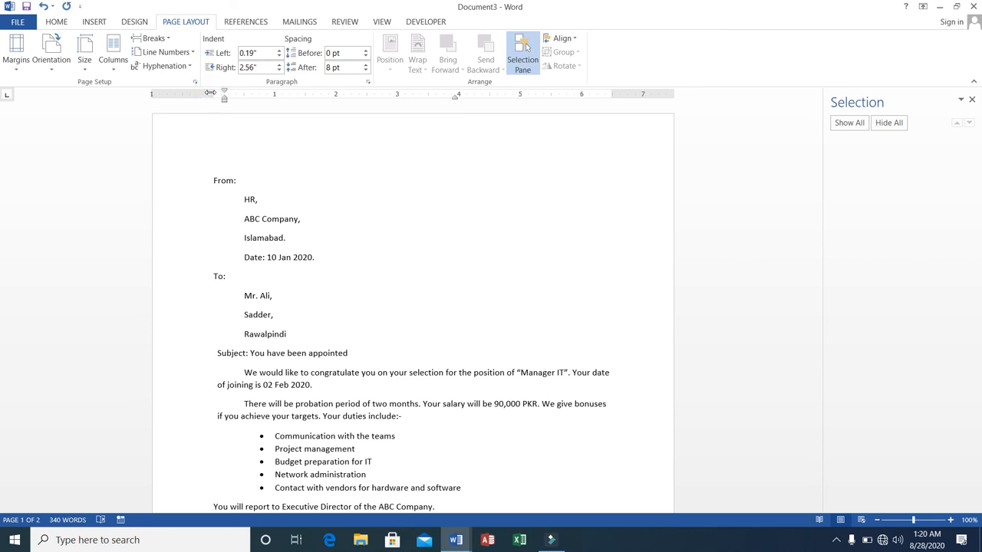
{"action": "left_click_drag", "start_coordinate": [210, 93], "coordinate": [222, 117]}
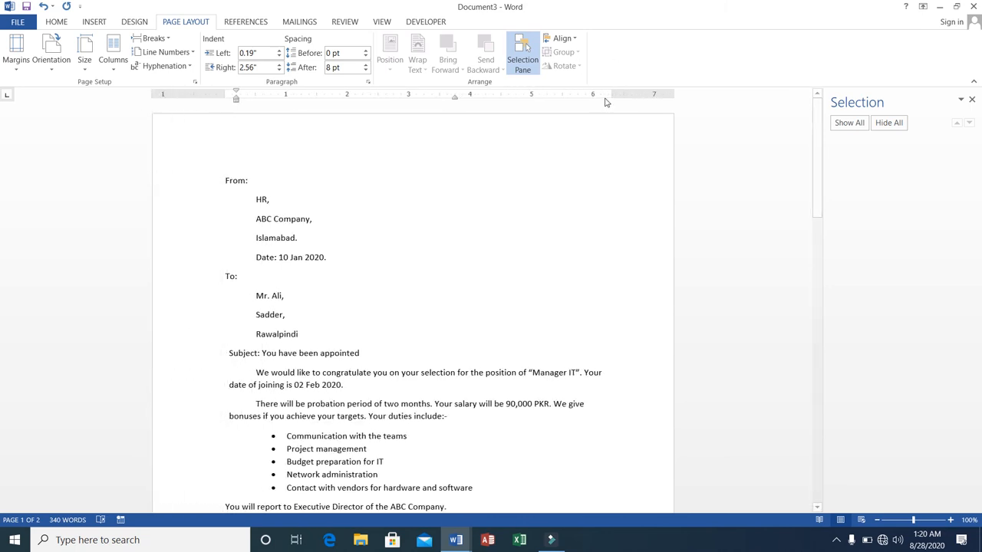
Widen the document's right page margin by about 2.8 inches so the text lines end near 3.5 inches on the ruler.
{"action": "mouse_move", "coordinate": [610, 93]}
{"action": "left_mouse_down"}
{"action": "mouse_move", "coordinate": [401, 98]}
{"action": "mouse_move", "coordinate": [439, 102]}
{"action": "left_mouse_up"}
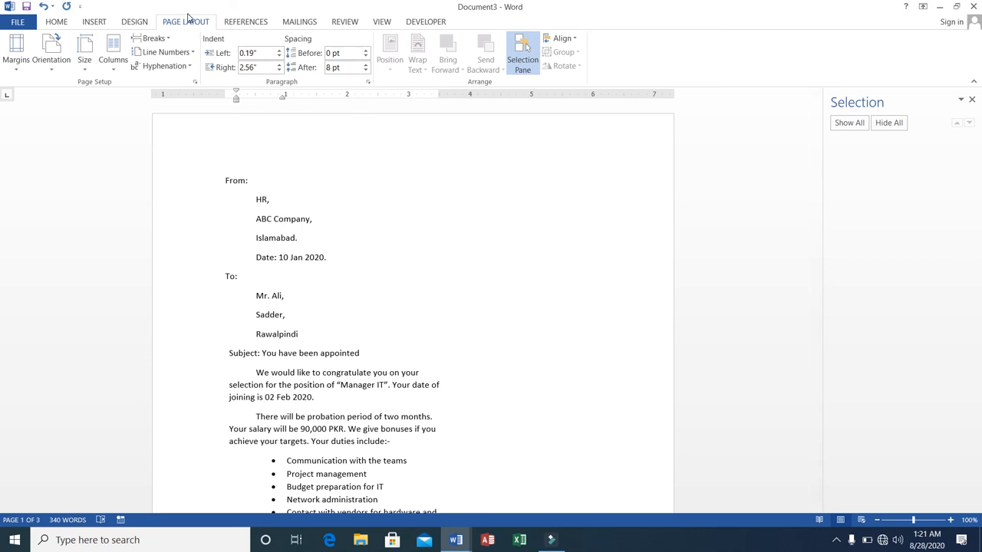
{"action": "left_click", "coordinate": [135, 23]}
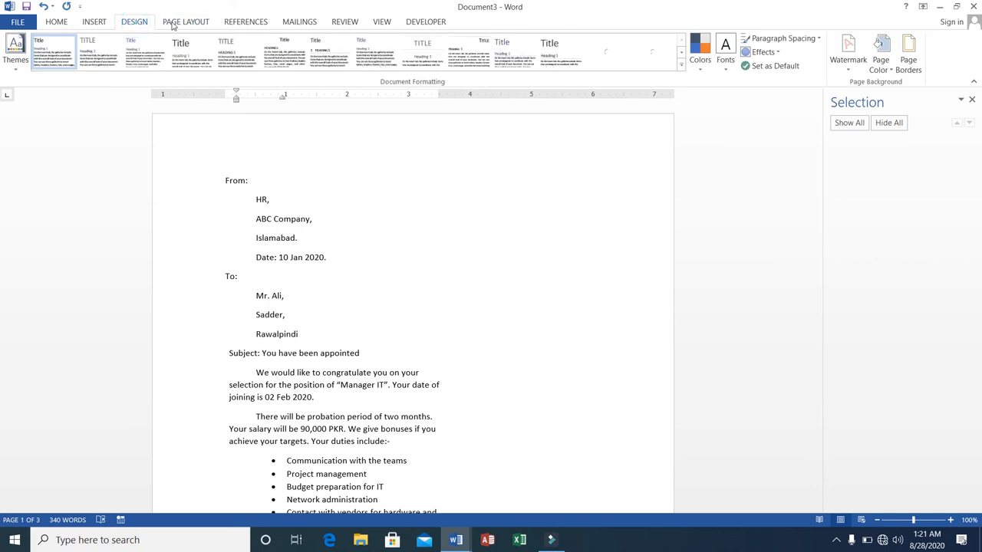
{"action": "left_click", "coordinate": [188, 23]}
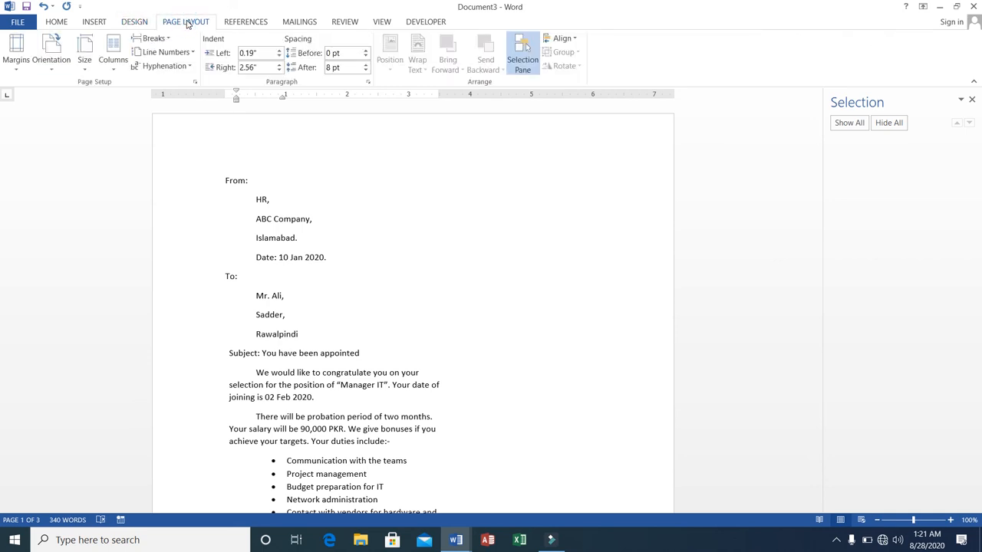
{"action": "left_click", "coordinate": [235, 25]}
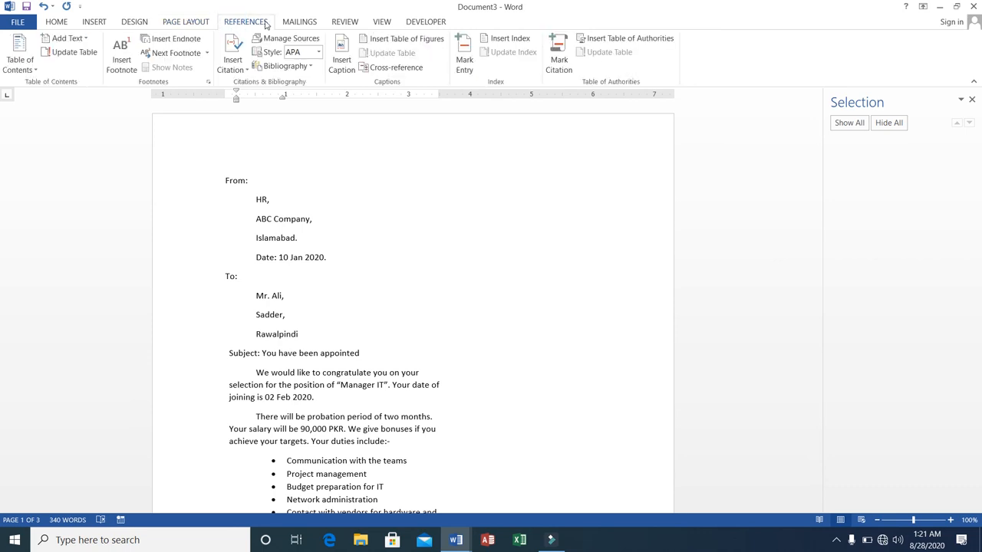
{"action": "left_click", "coordinate": [308, 26]}
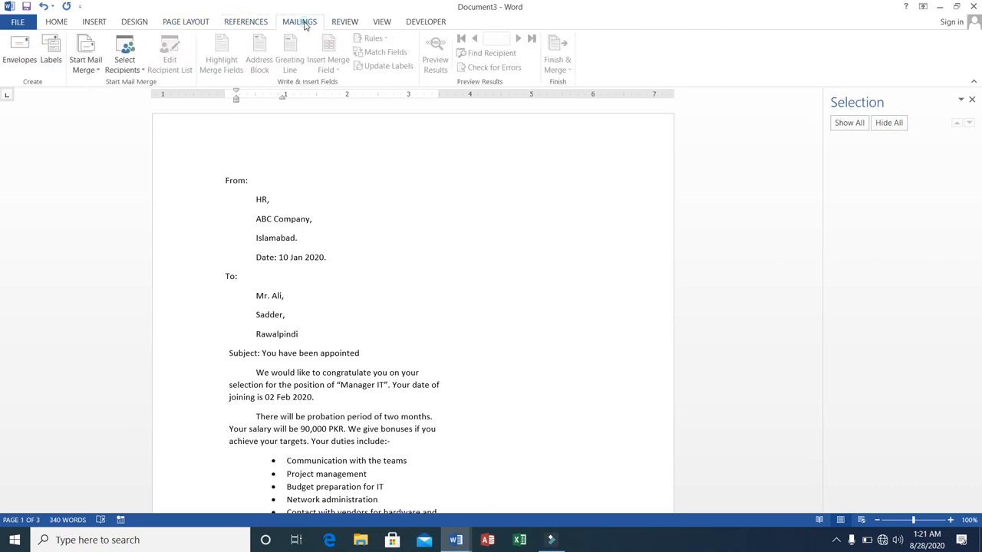
{"action": "left_click", "coordinate": [355, 23]}
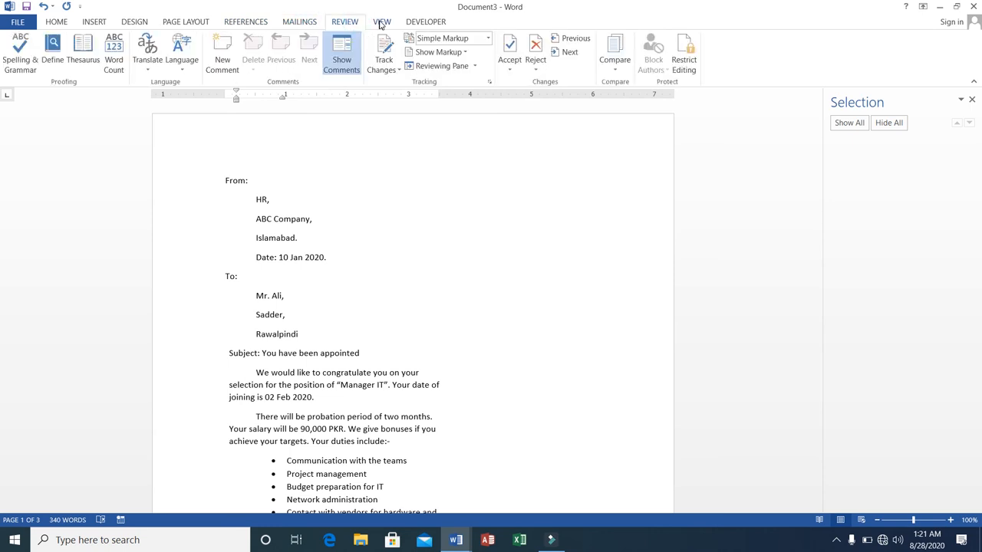
{"action": "left_click", "coordinate": [382, 25]}
{"action": "left_click", "coordinate": [442, 25]}
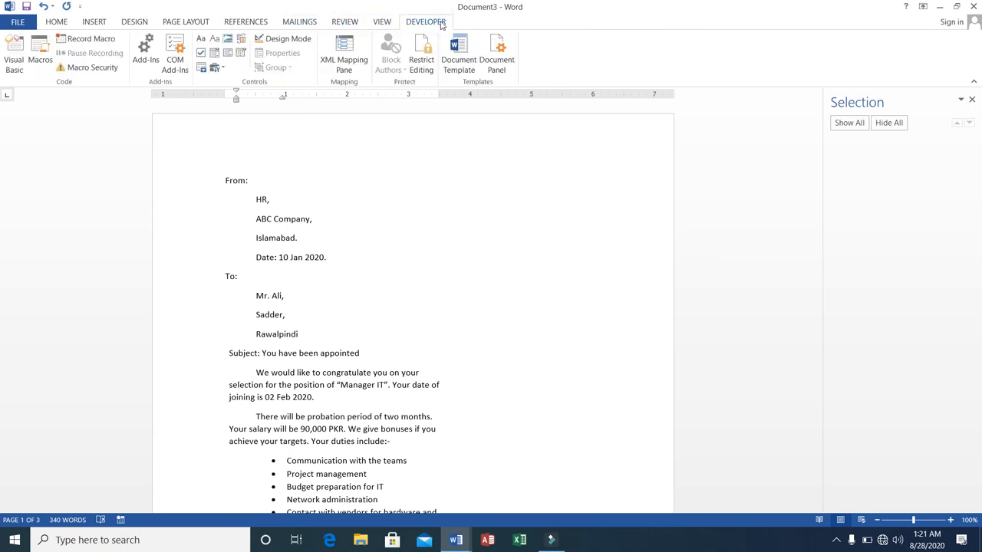
{"action": "left_click", "coordinate": [241, 24]}
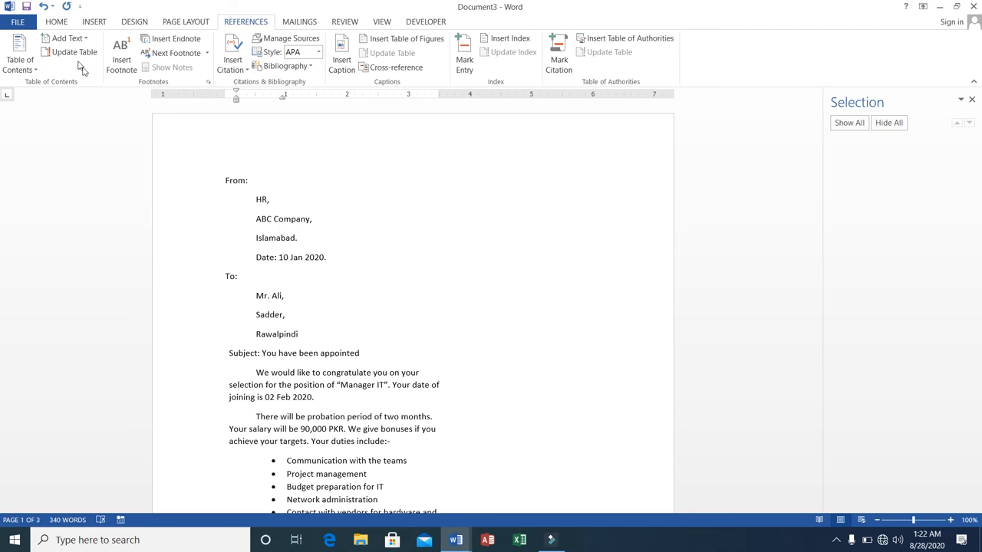
{"action": "left_click", "coordinate": [169, 25]}
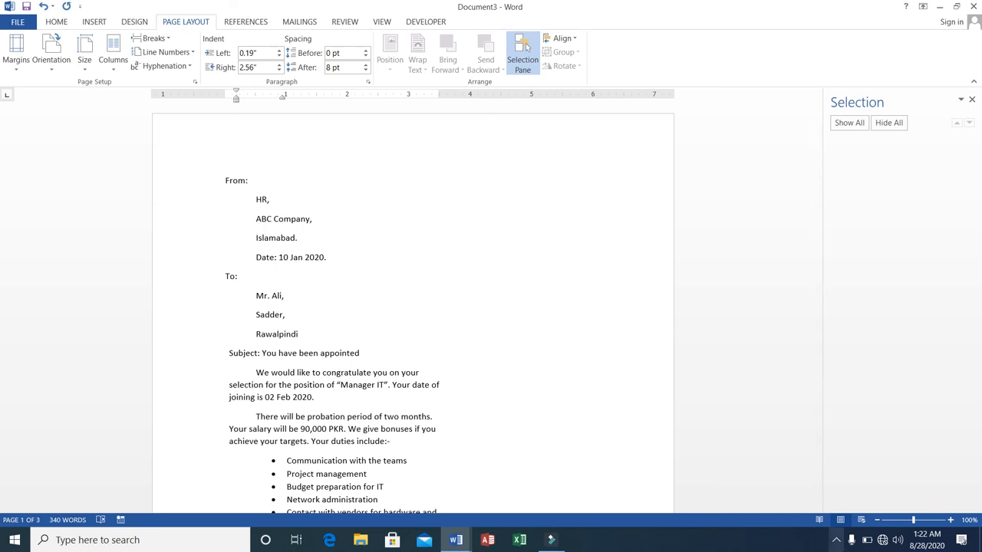
{"action": "left_click", "coordinate": [835, 540]}
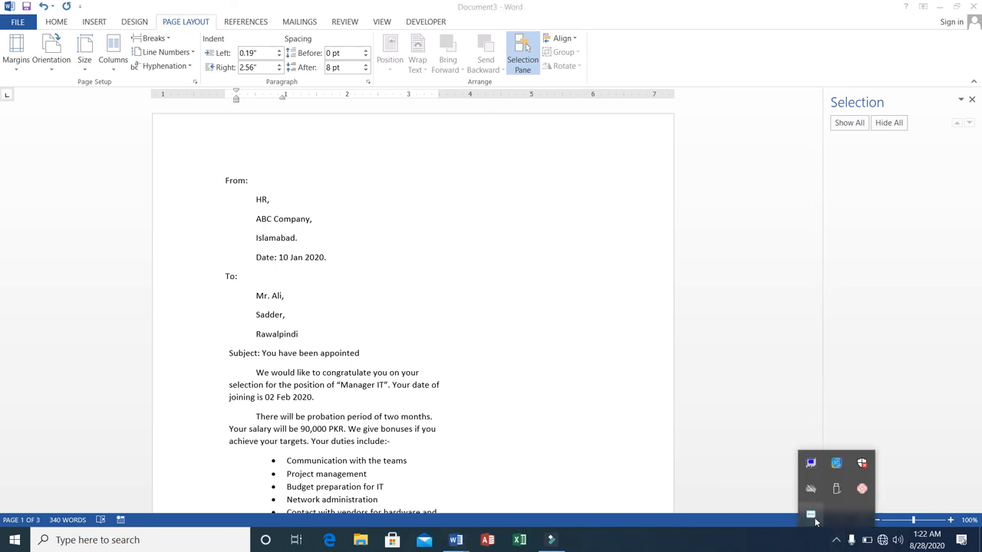
{"action": "right_click", "coordinate": [811, 515]}
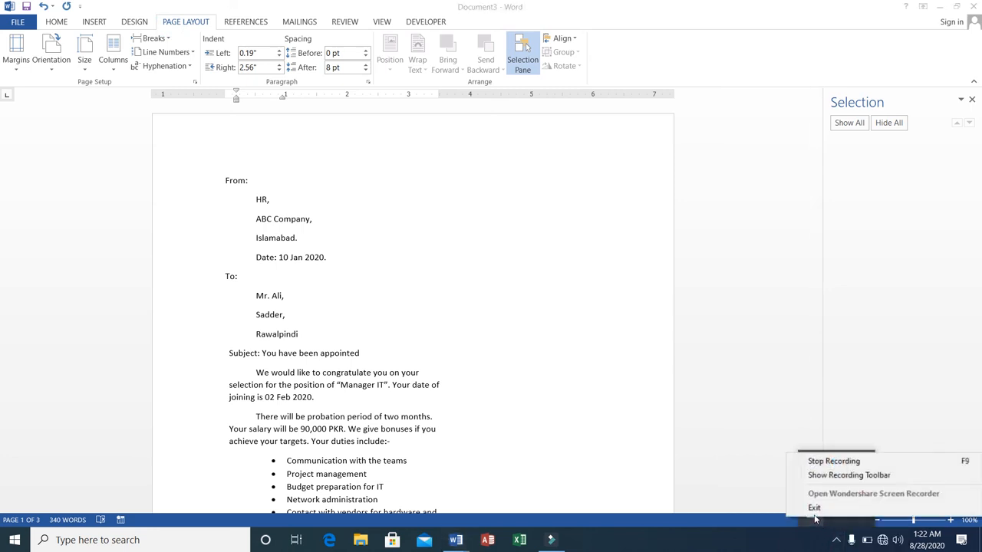